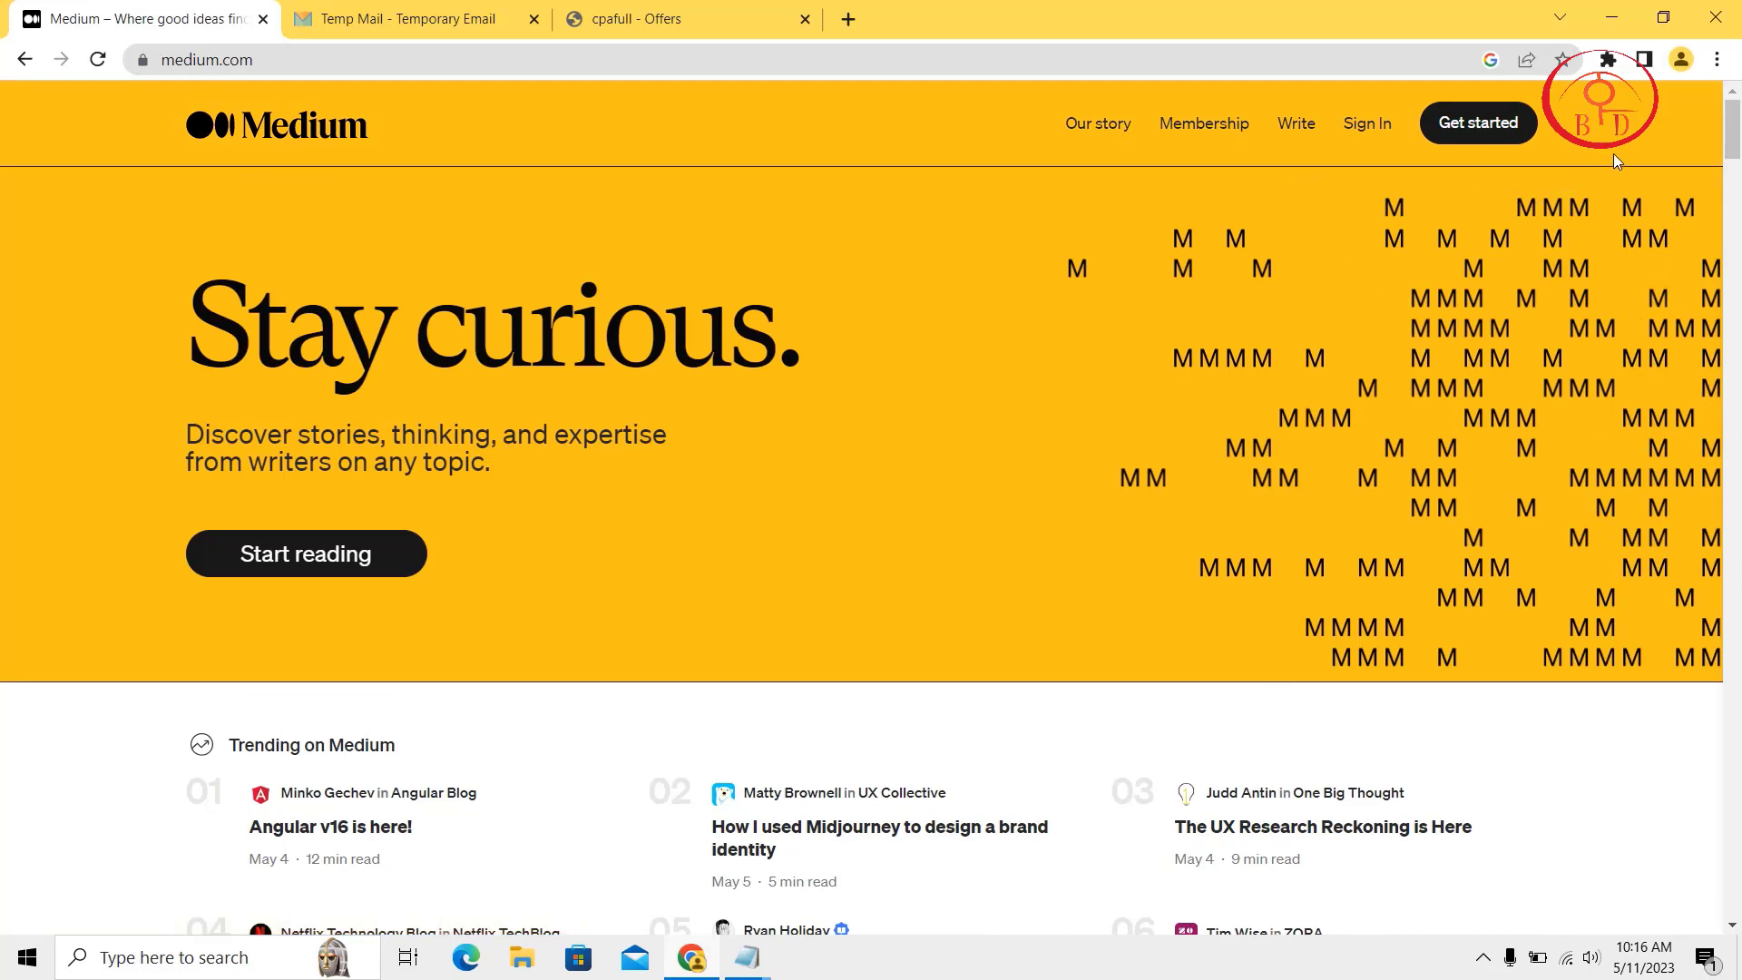
Examine the Similarweb traffic report for medium.com, covering monthly visits, top countries and traffic sources, and close it.
click(1608, 59)
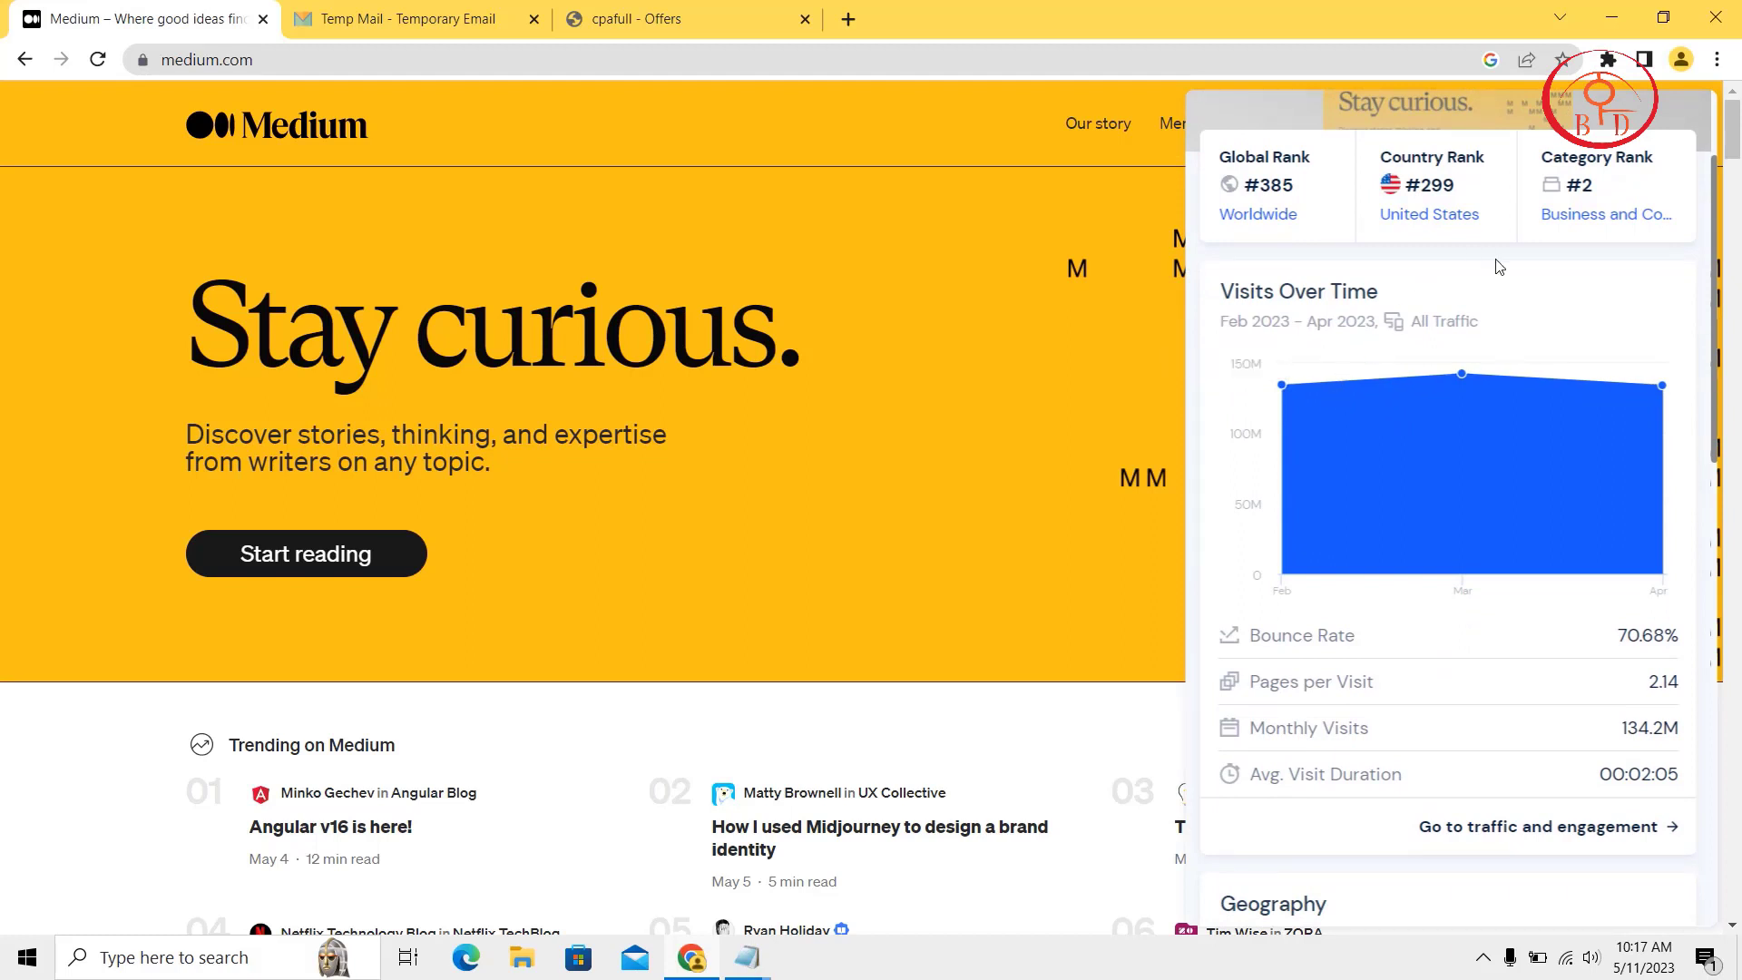
scroll(1499, 266, down, 5)
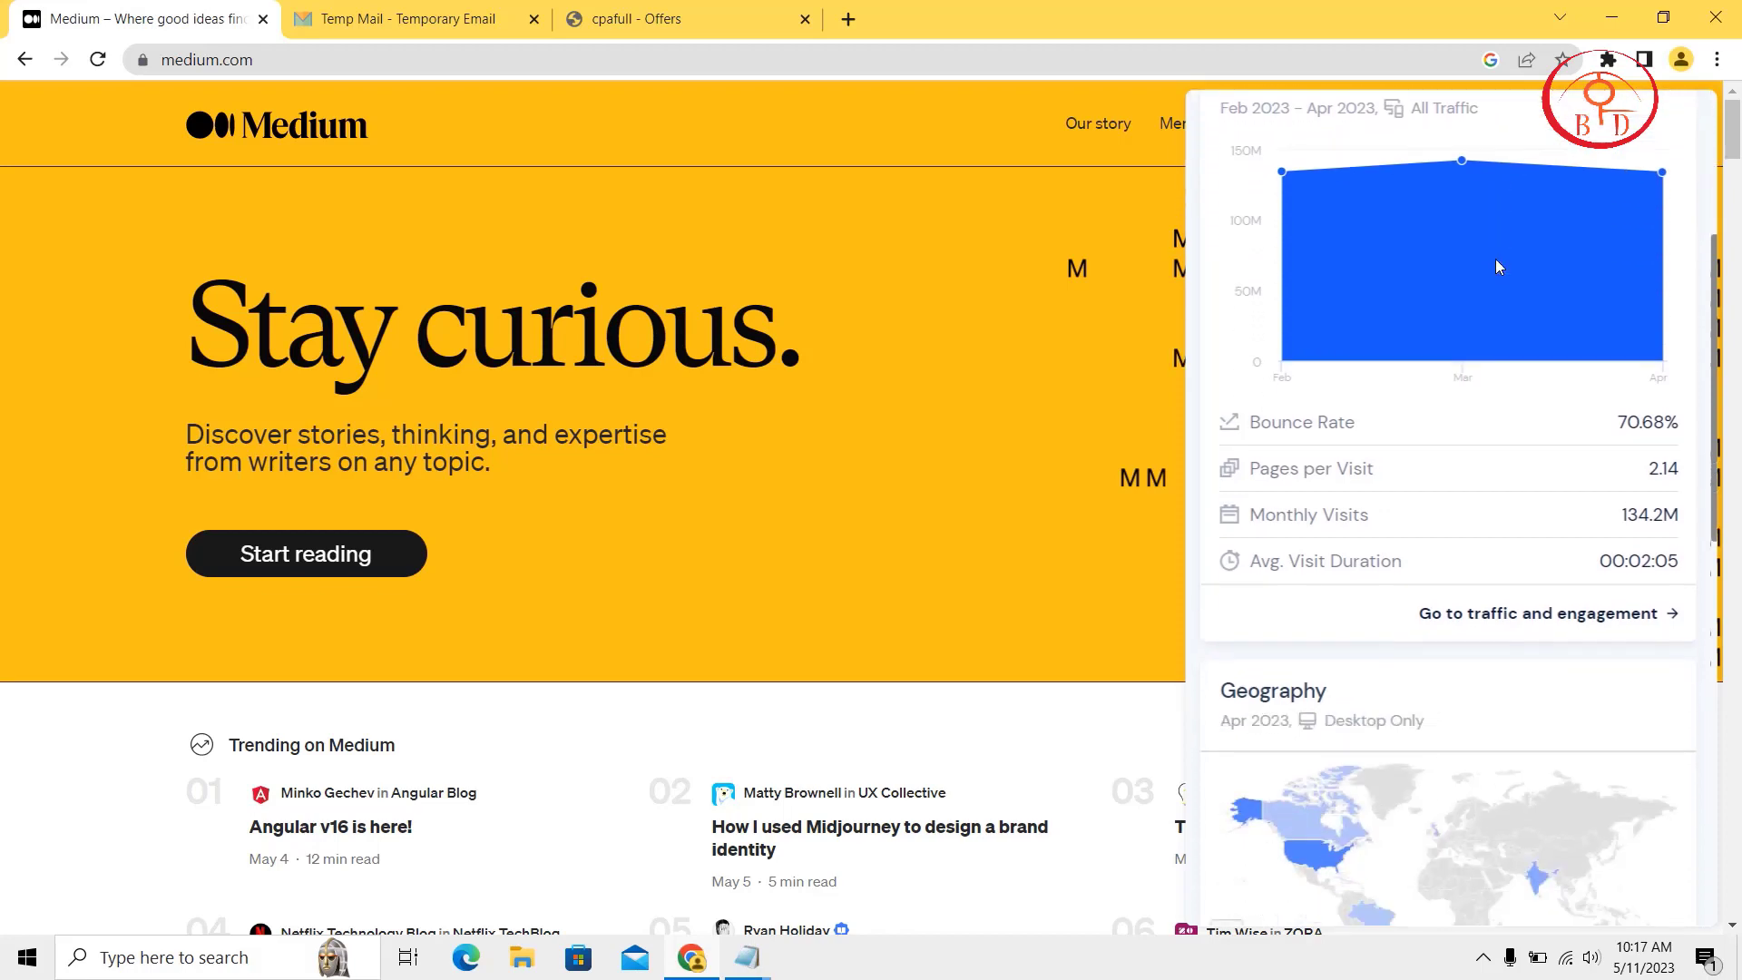
scroll(1499, 266, up, 1)
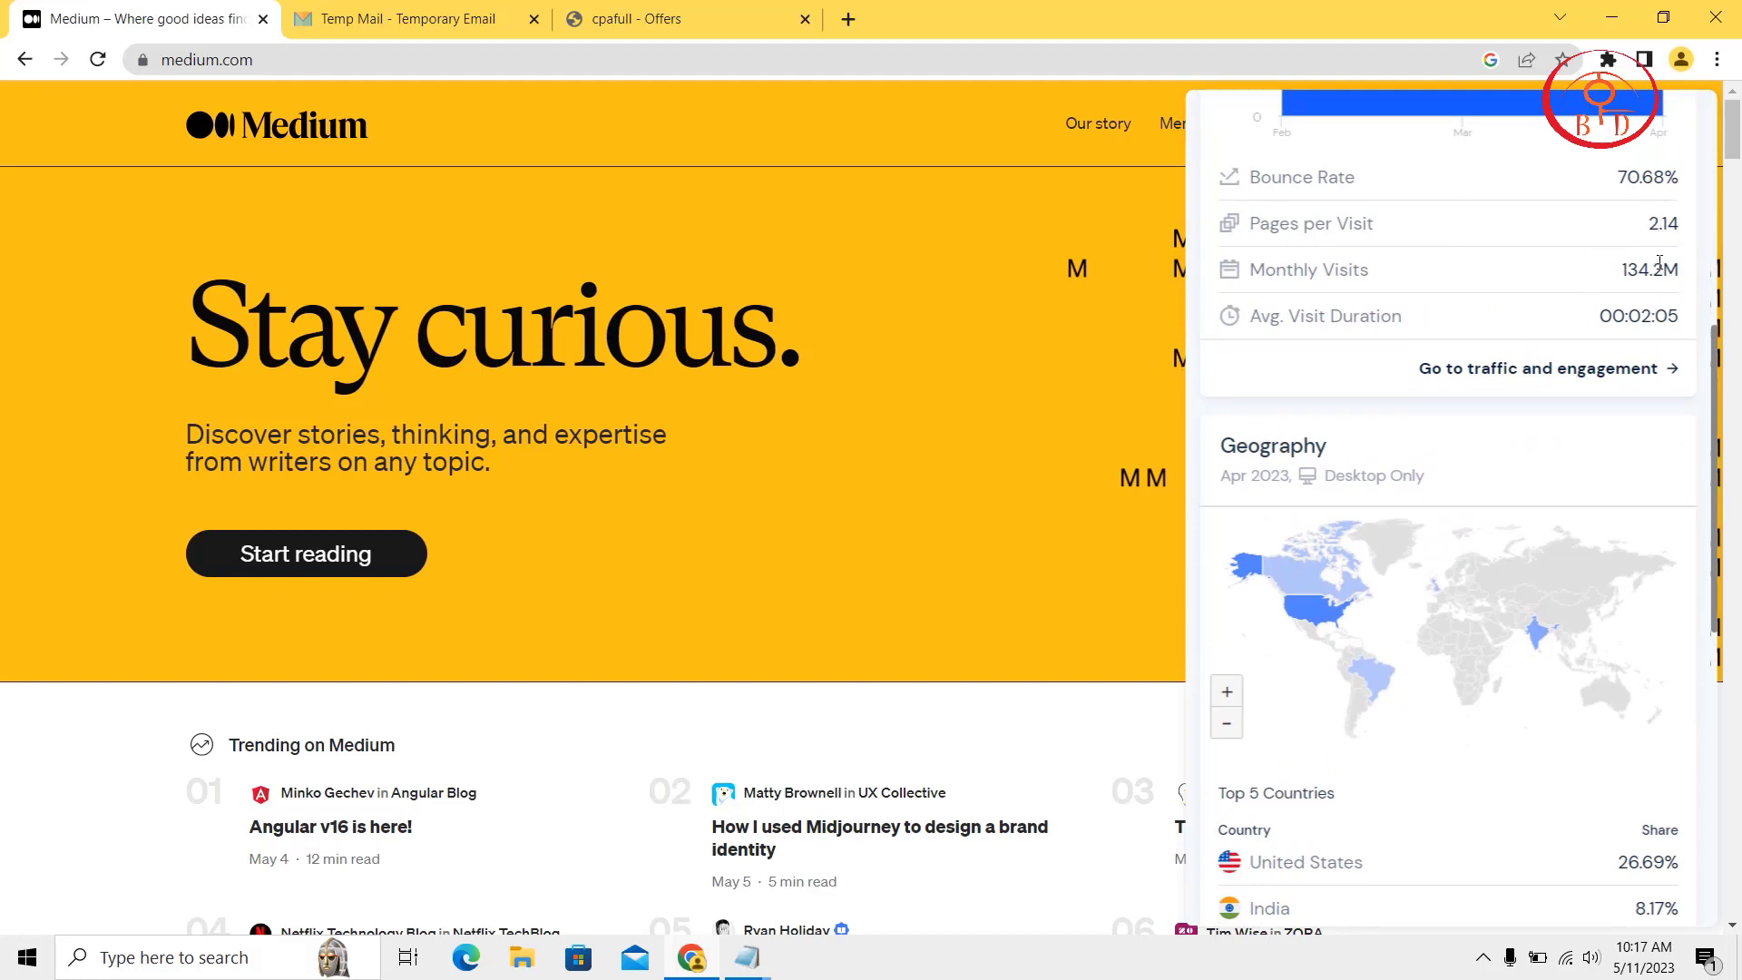
scroll(1659, 263, down, 6)
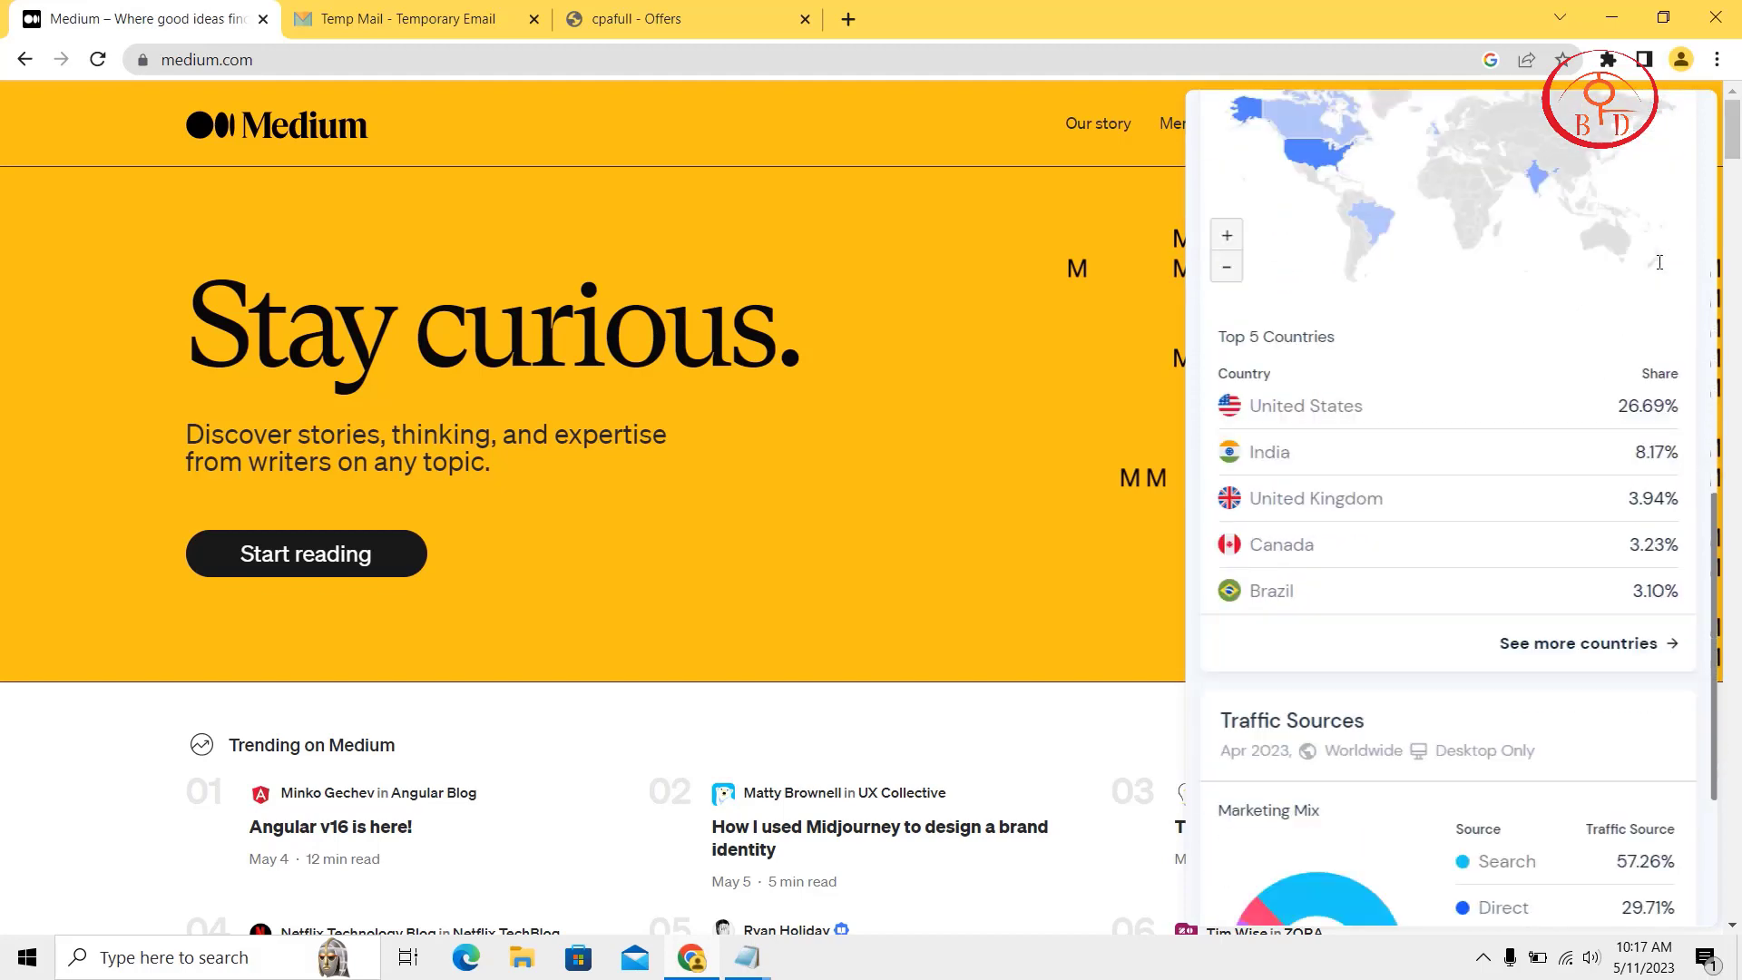
scroll(1659, 263, down, 2)
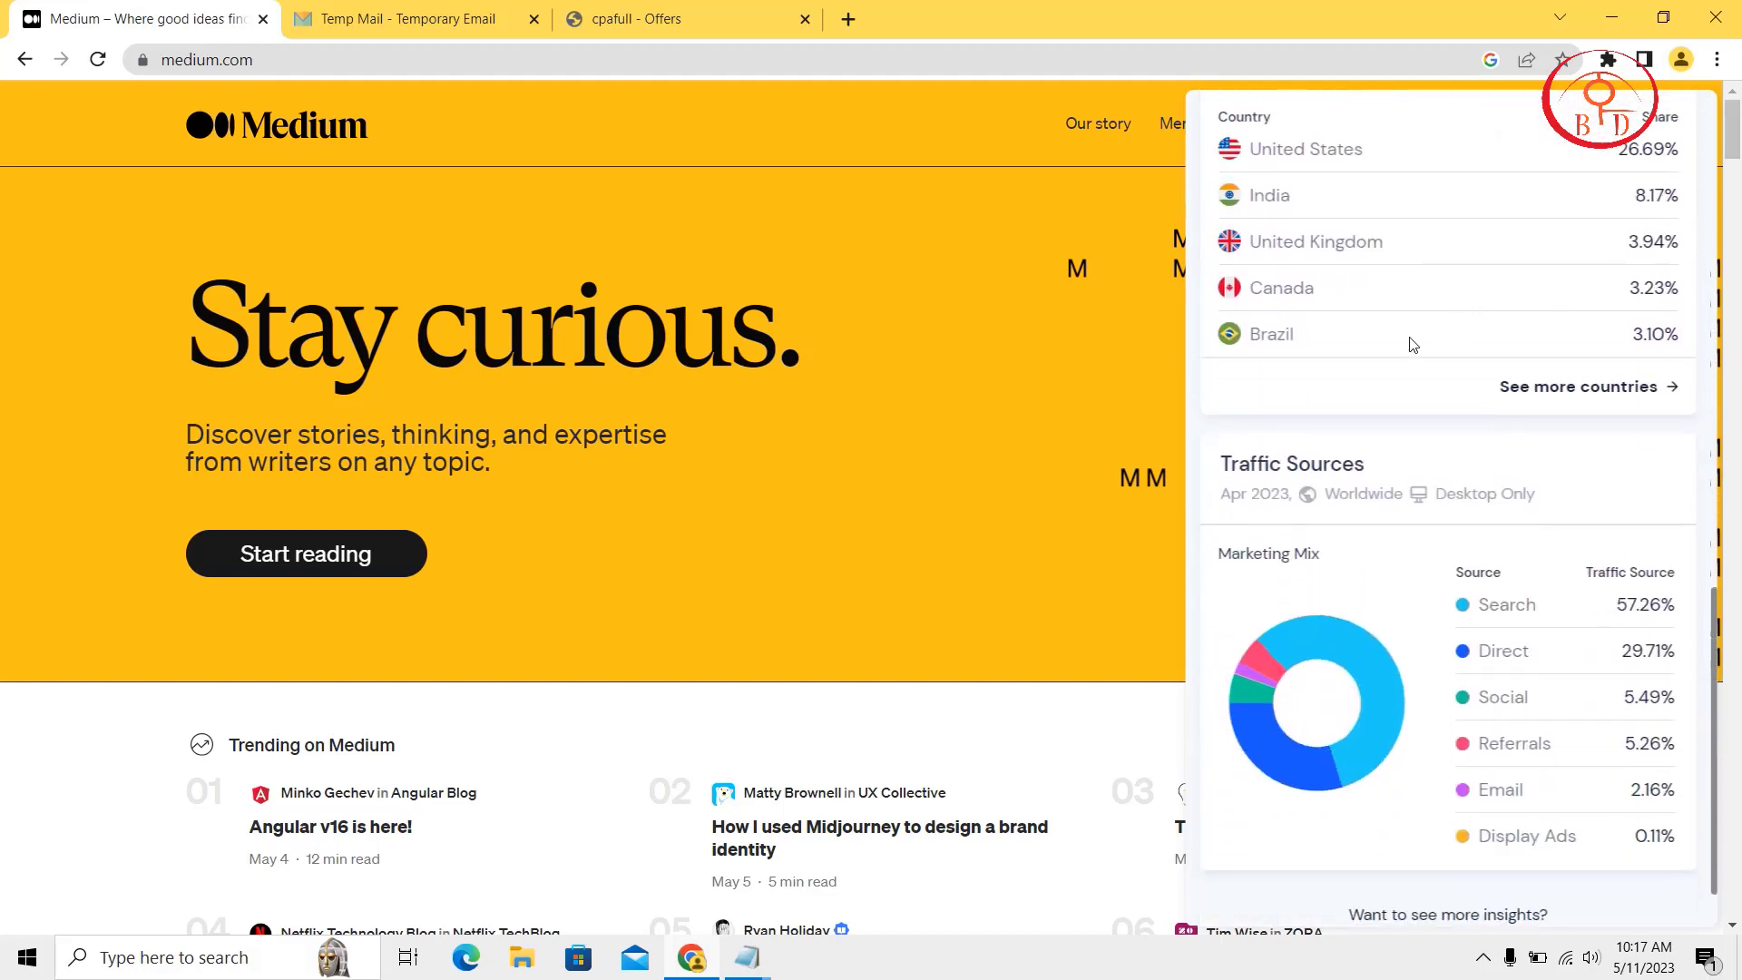
scroll(1224, 465, down, 1)
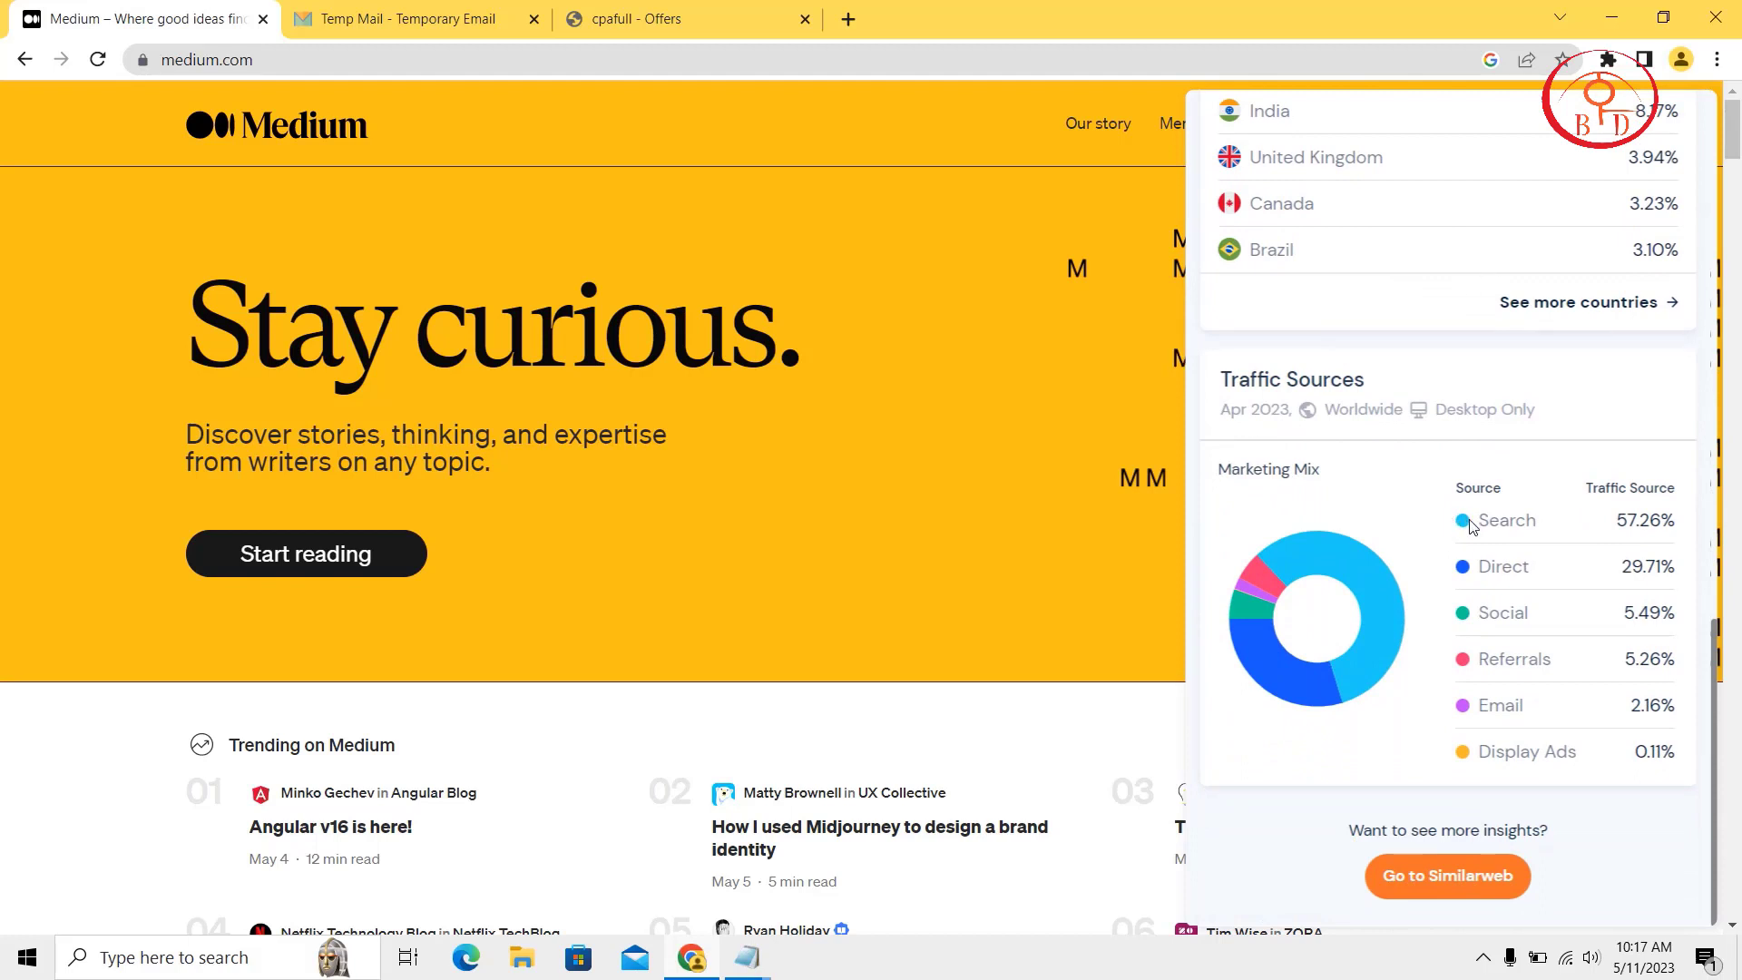
mouse_move(1330, 689)
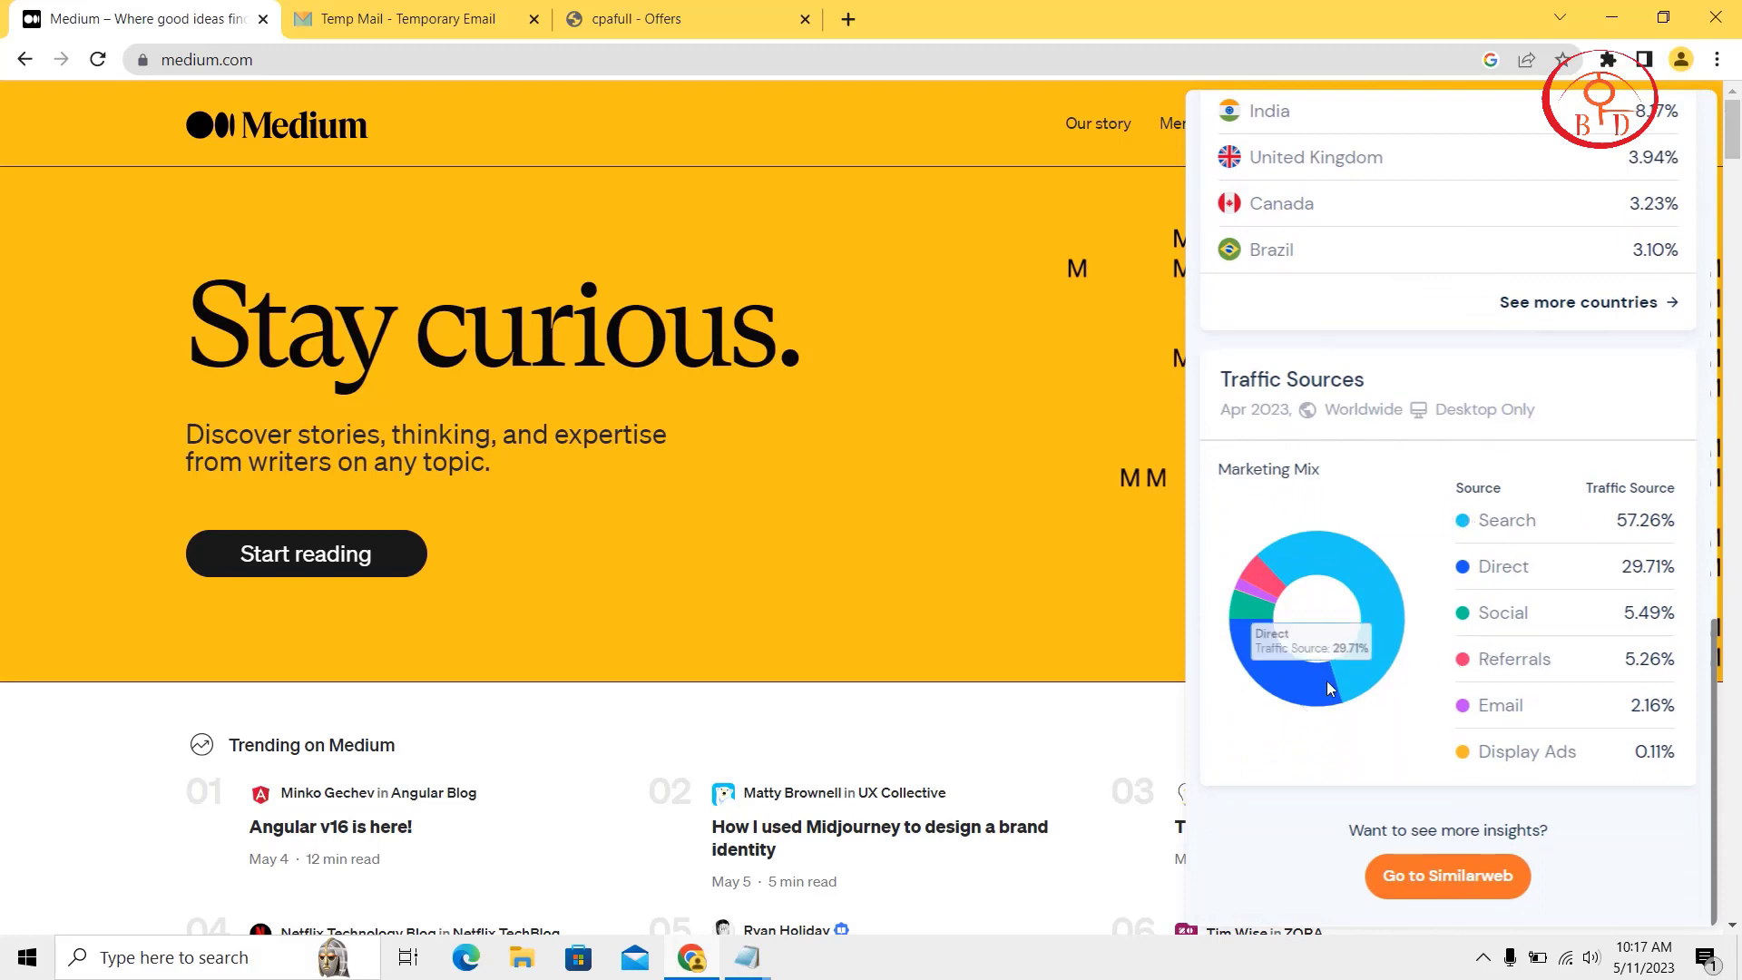
click(775, 595)
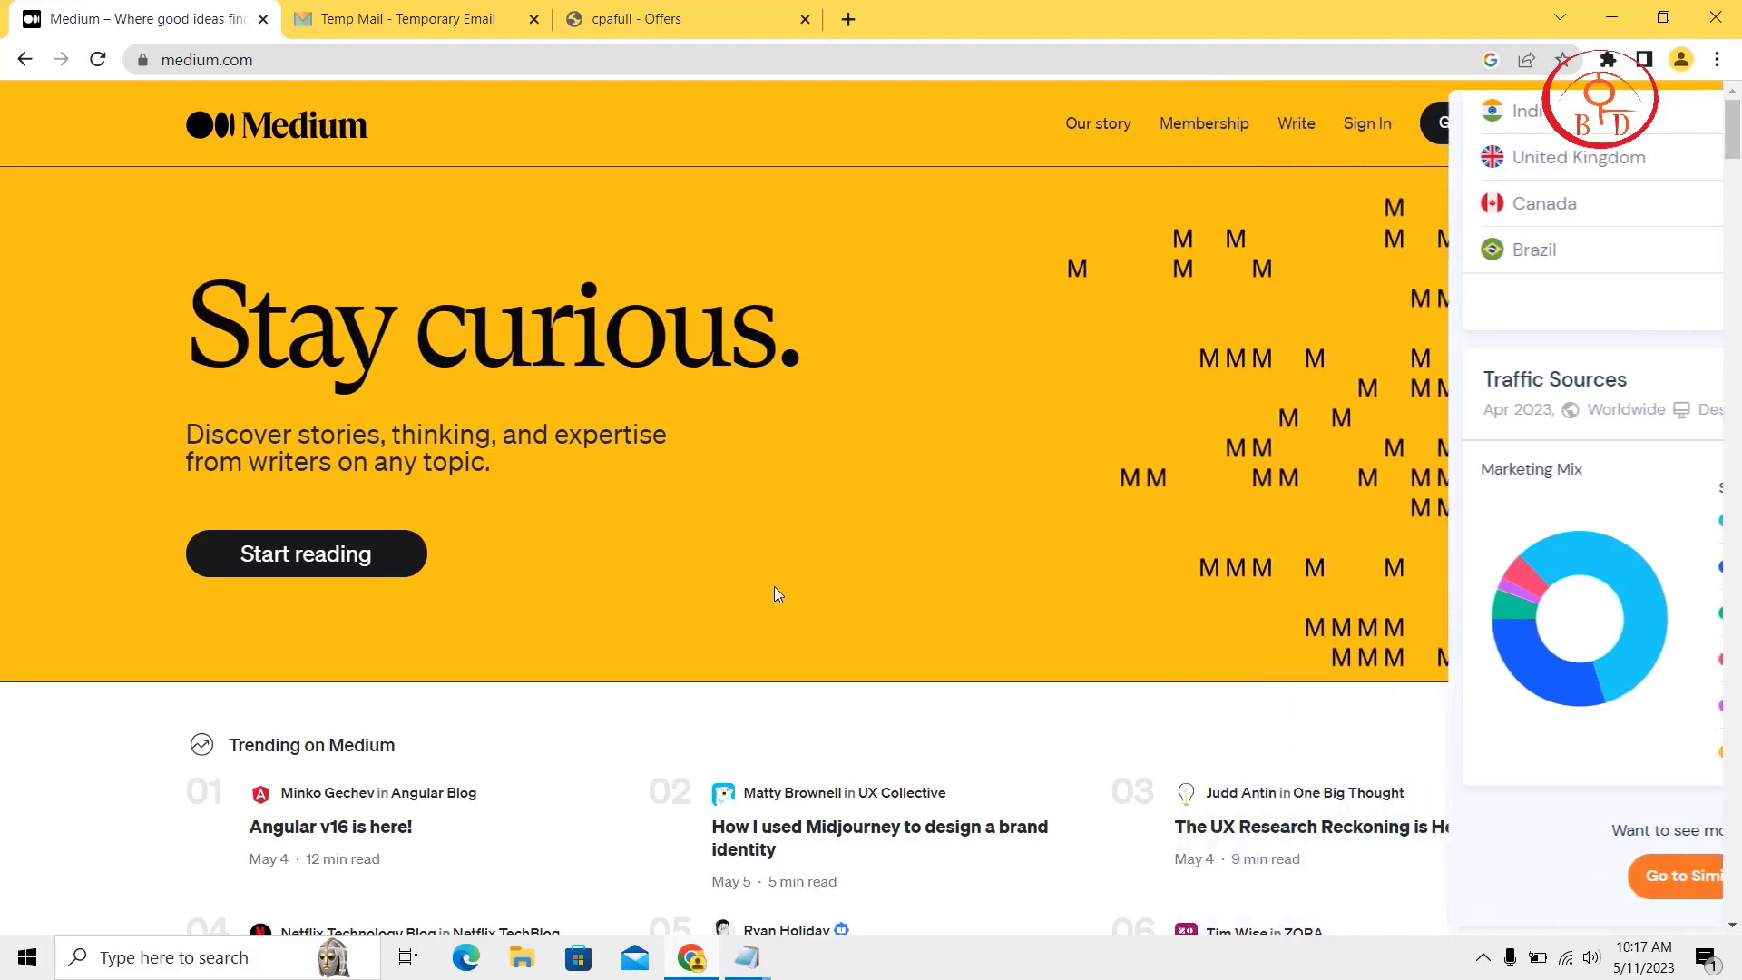
Look through the Medium homepage and its Our story page, and return to the start of the homepage.
scroll(945, 402, down, 2)
scroll(944, 402, down, 15)
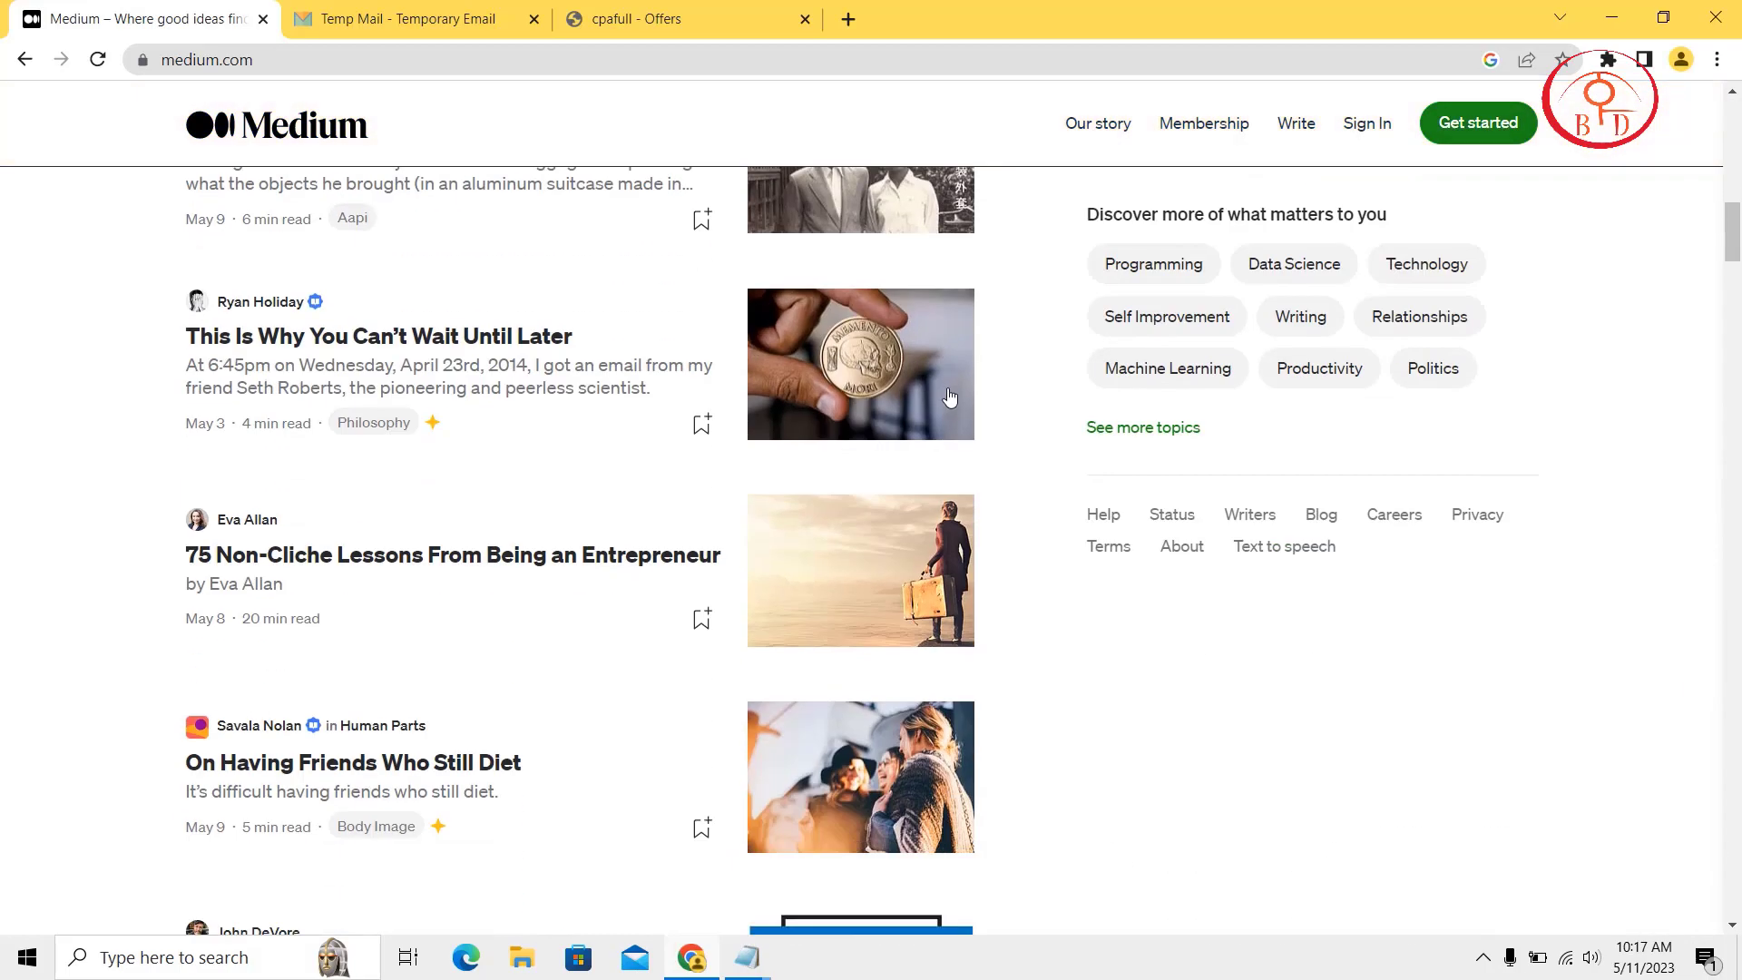
click(1114, 133)
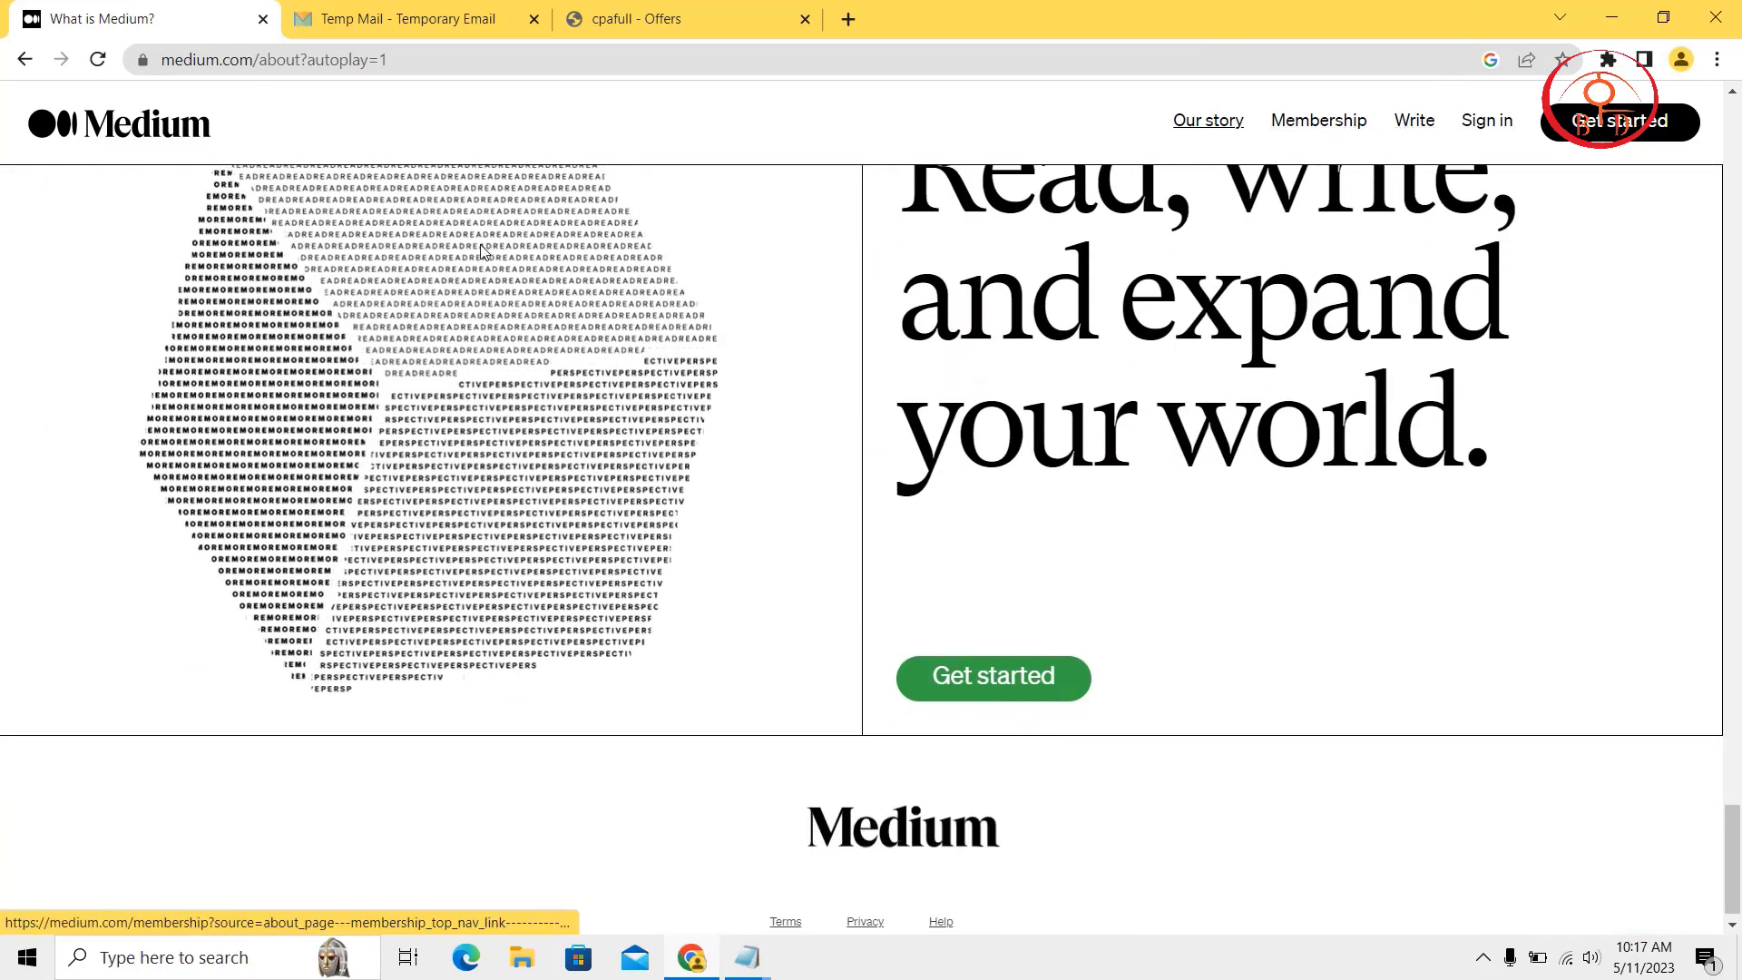
click(148, 129)
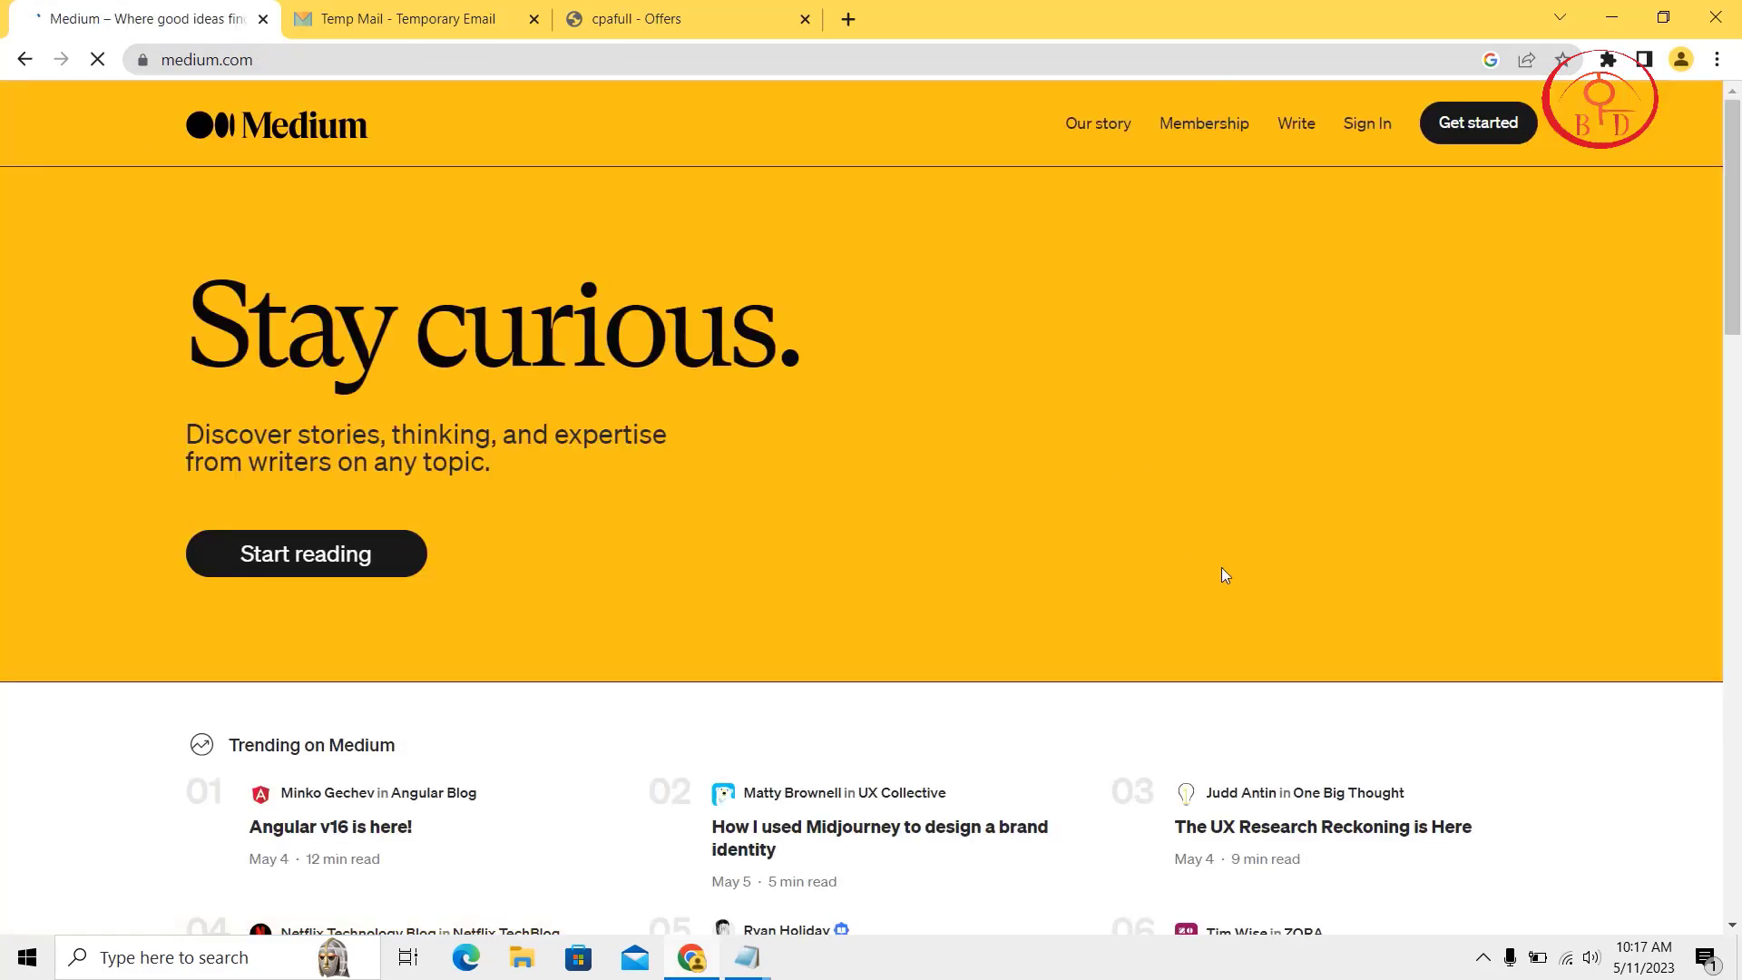
scroll(1221, 568, down, 15)
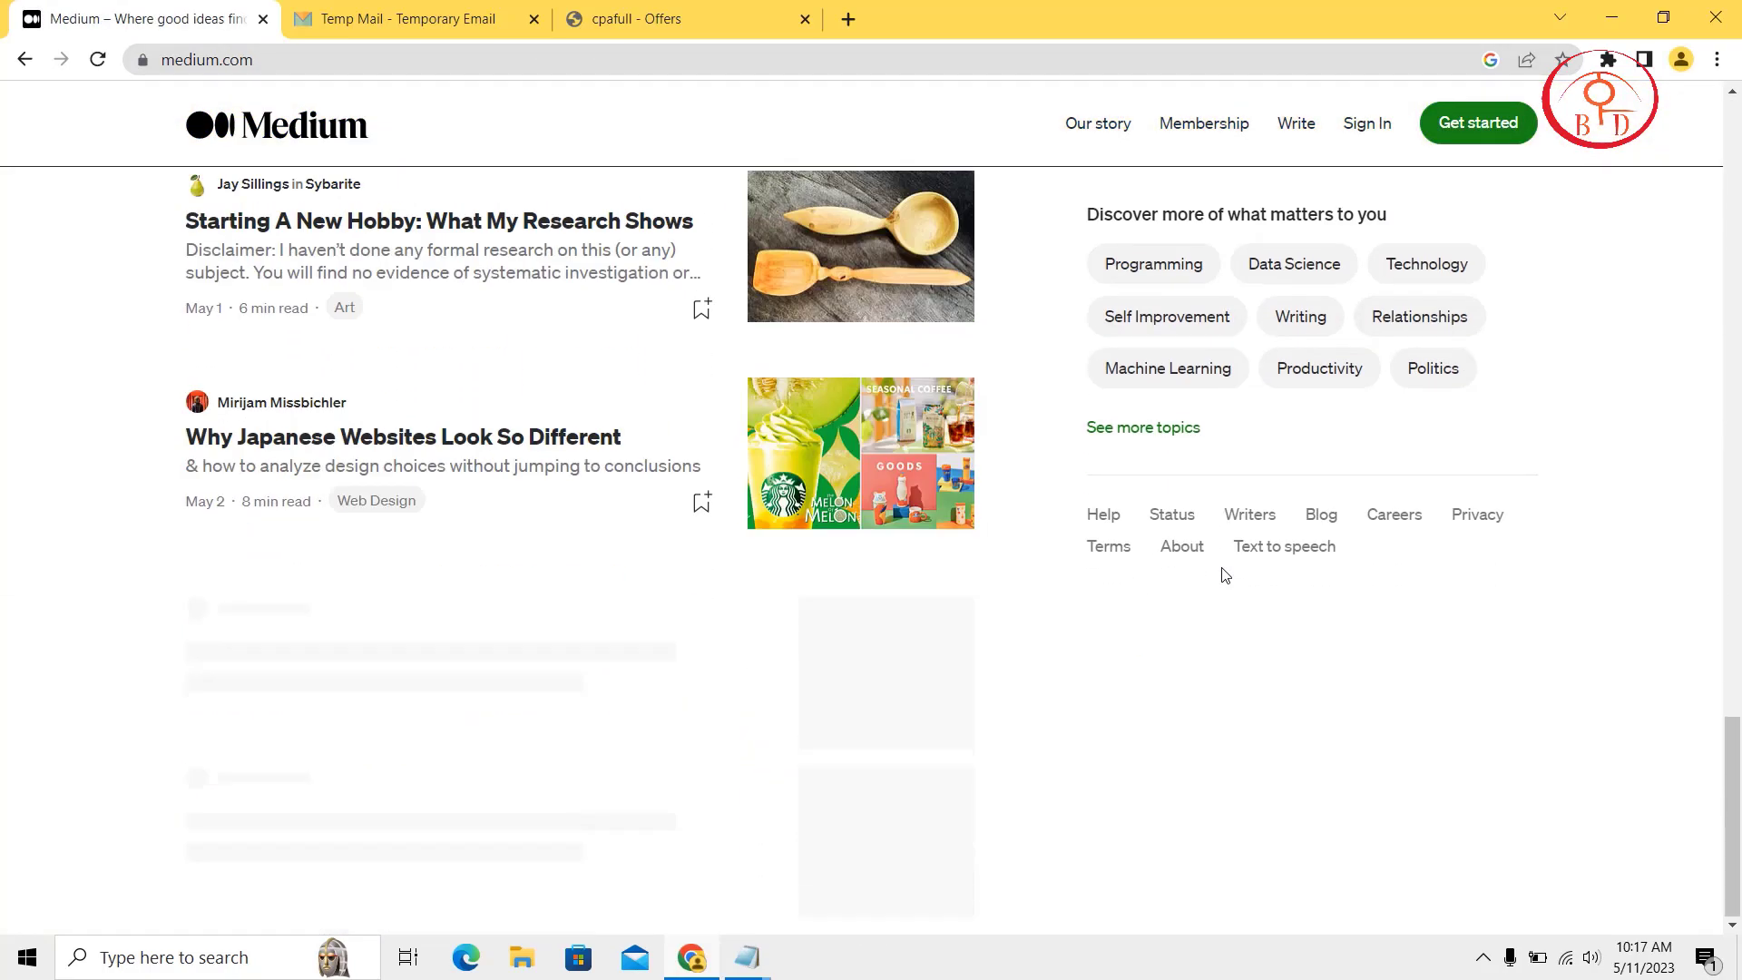
scroll(1221, 568, up, 15)
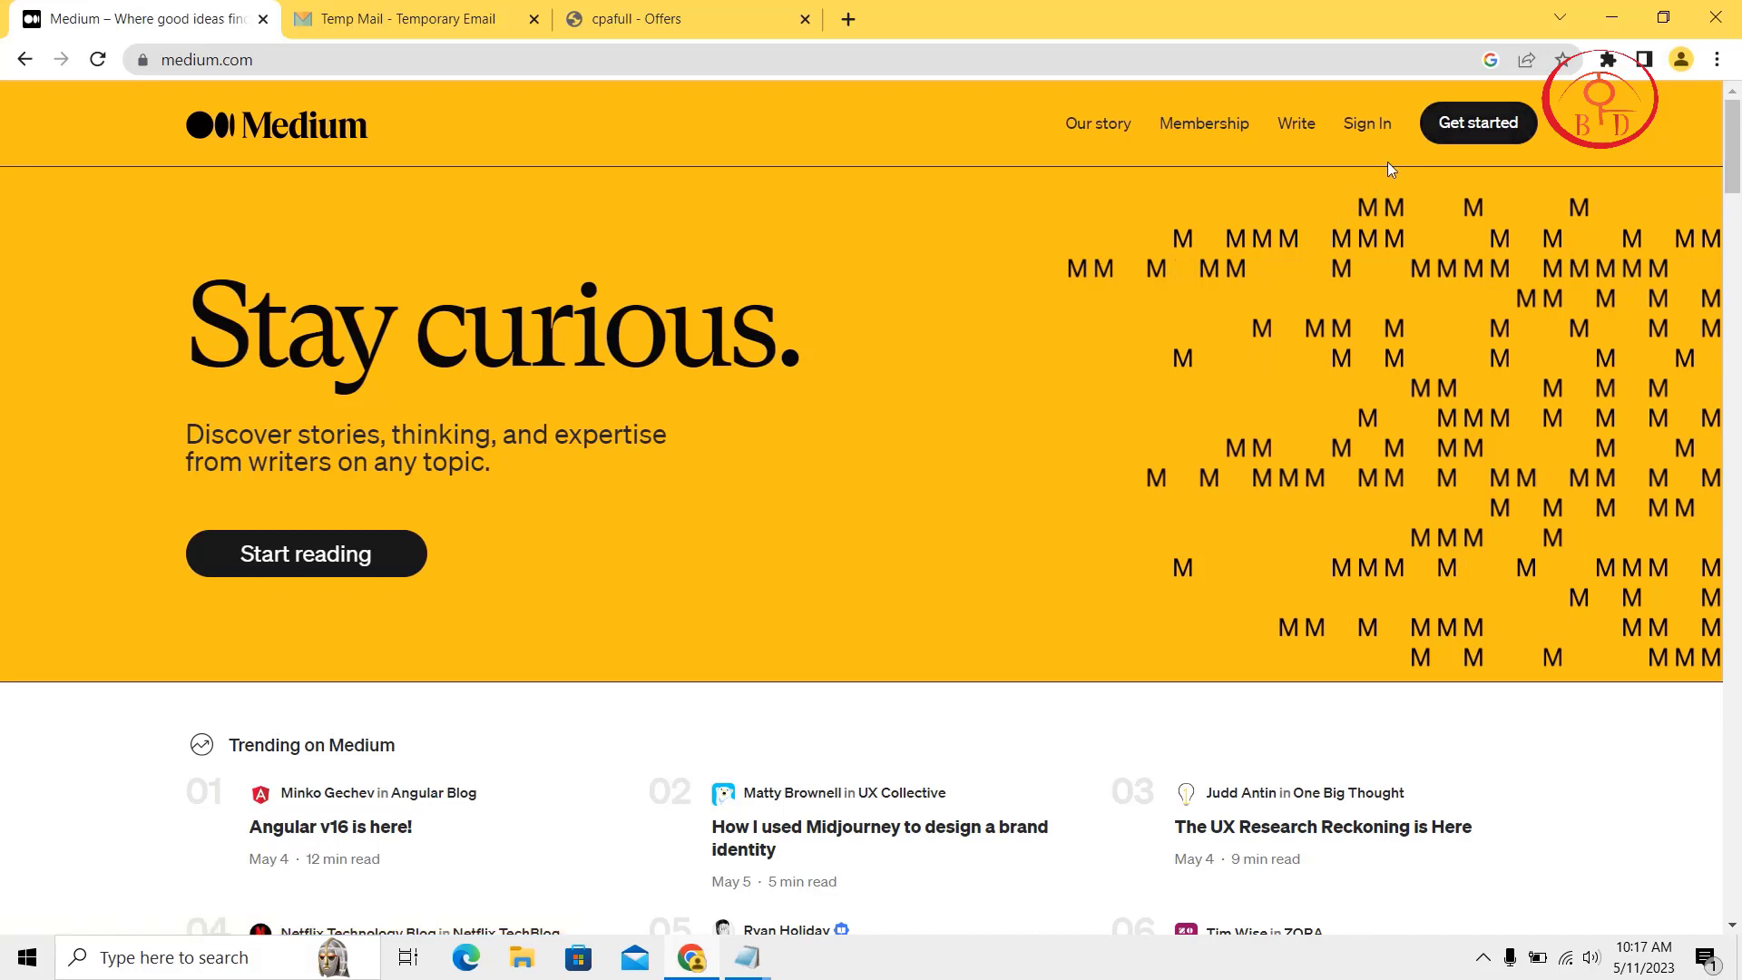
Start a new Medium account registration with the email sign-up option.
drag(1388, 162, 1418, 168)
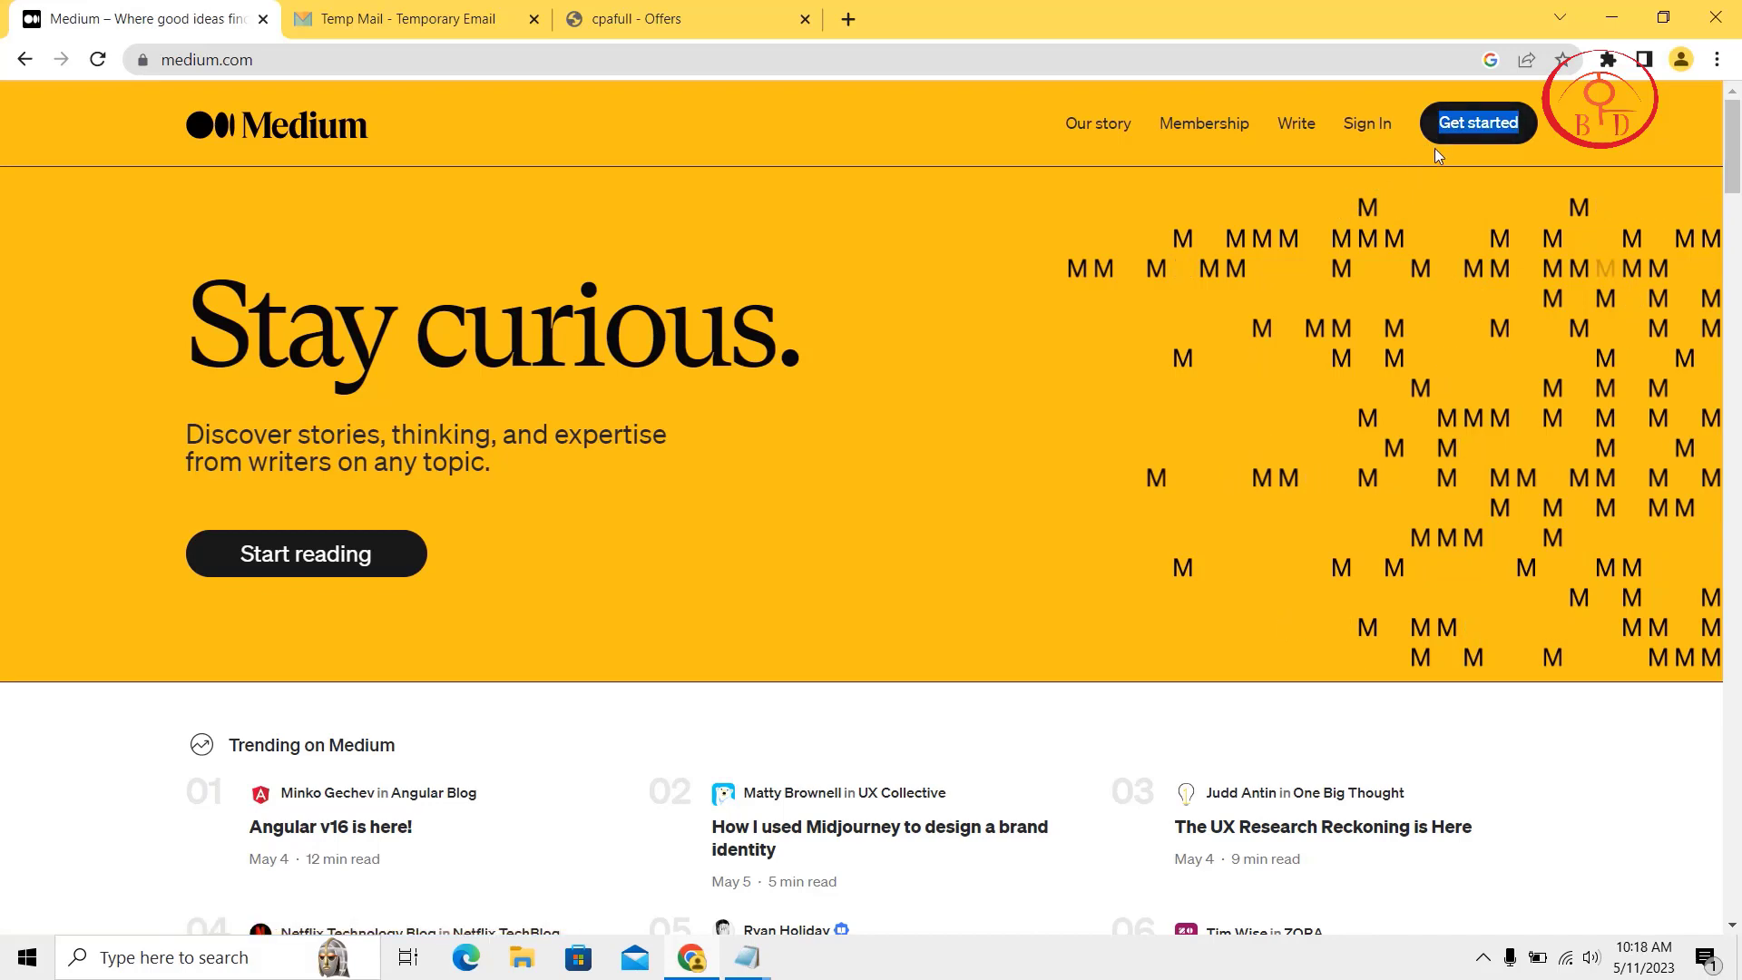
click(1465, 130)
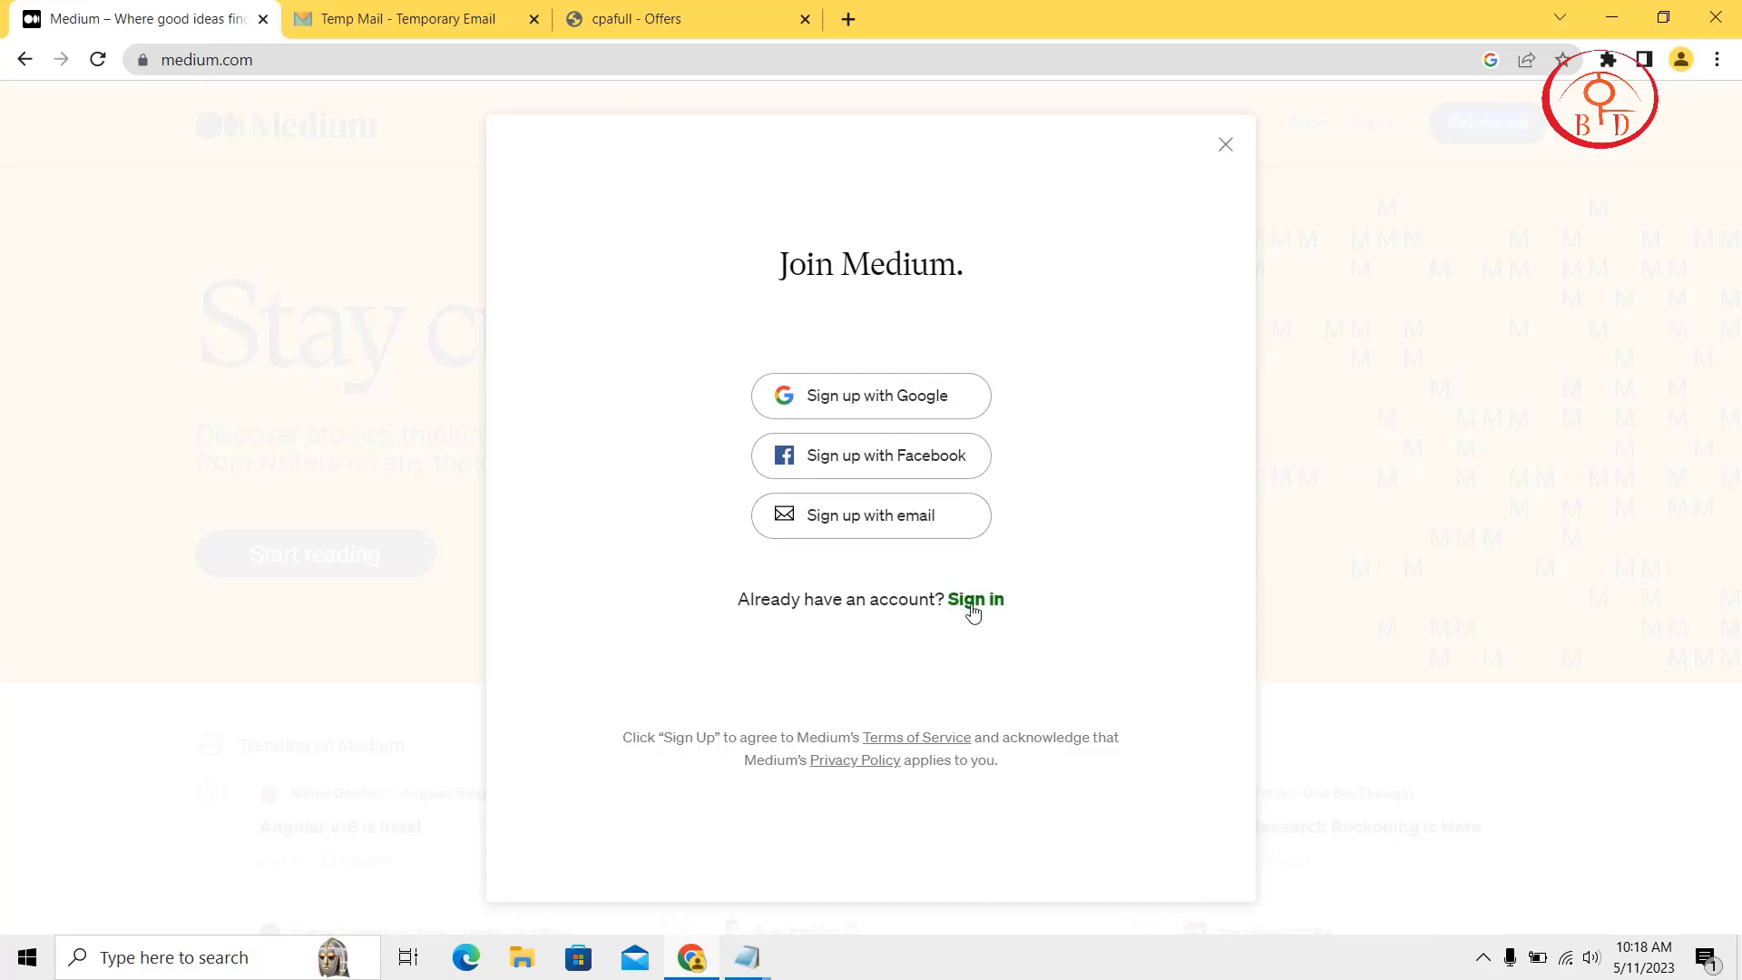
click(853, 539)
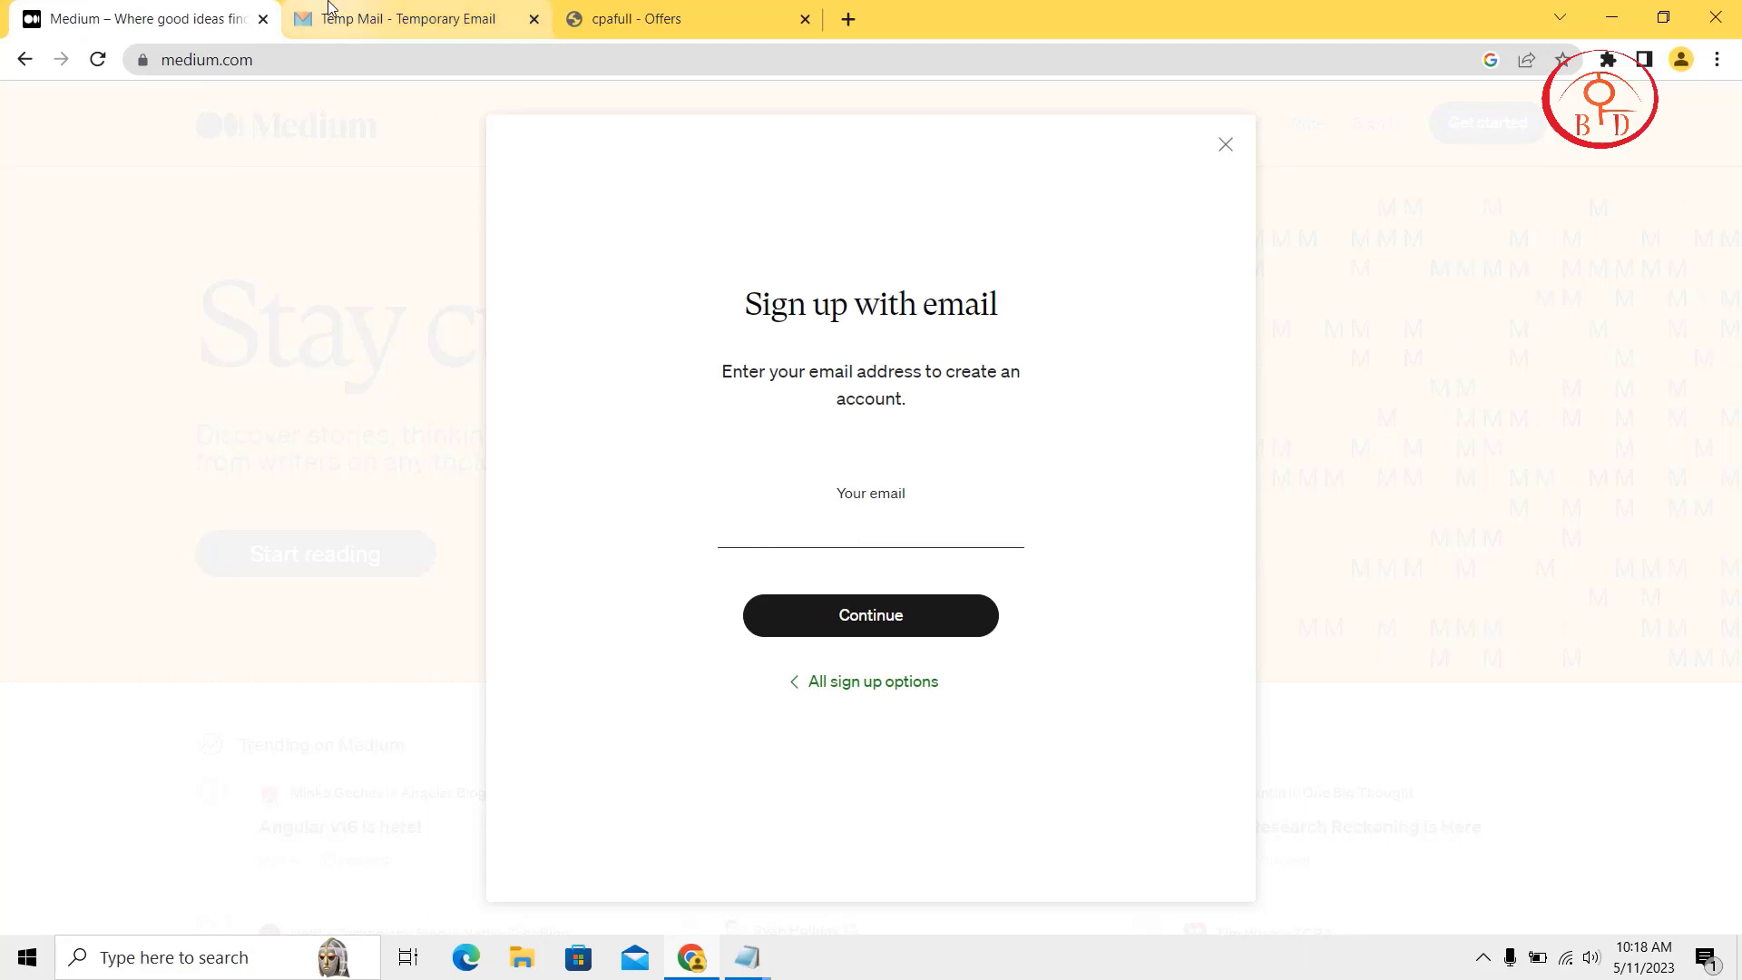
click(328, 7)
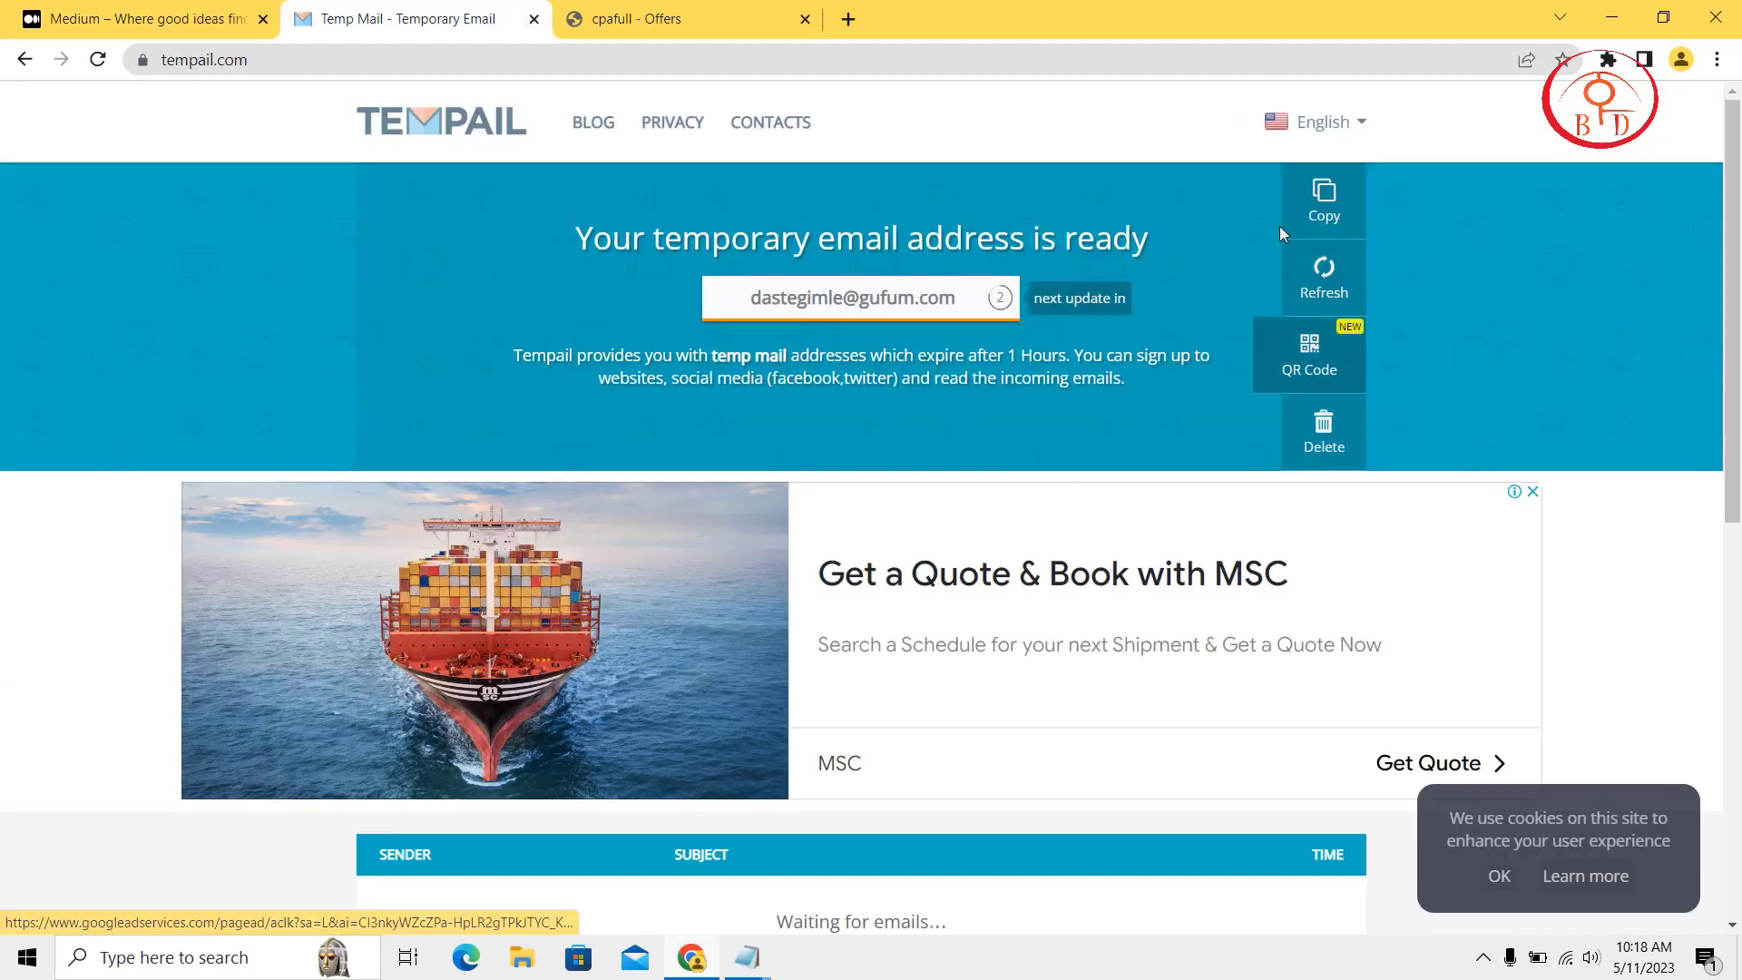
click(1293, 196)
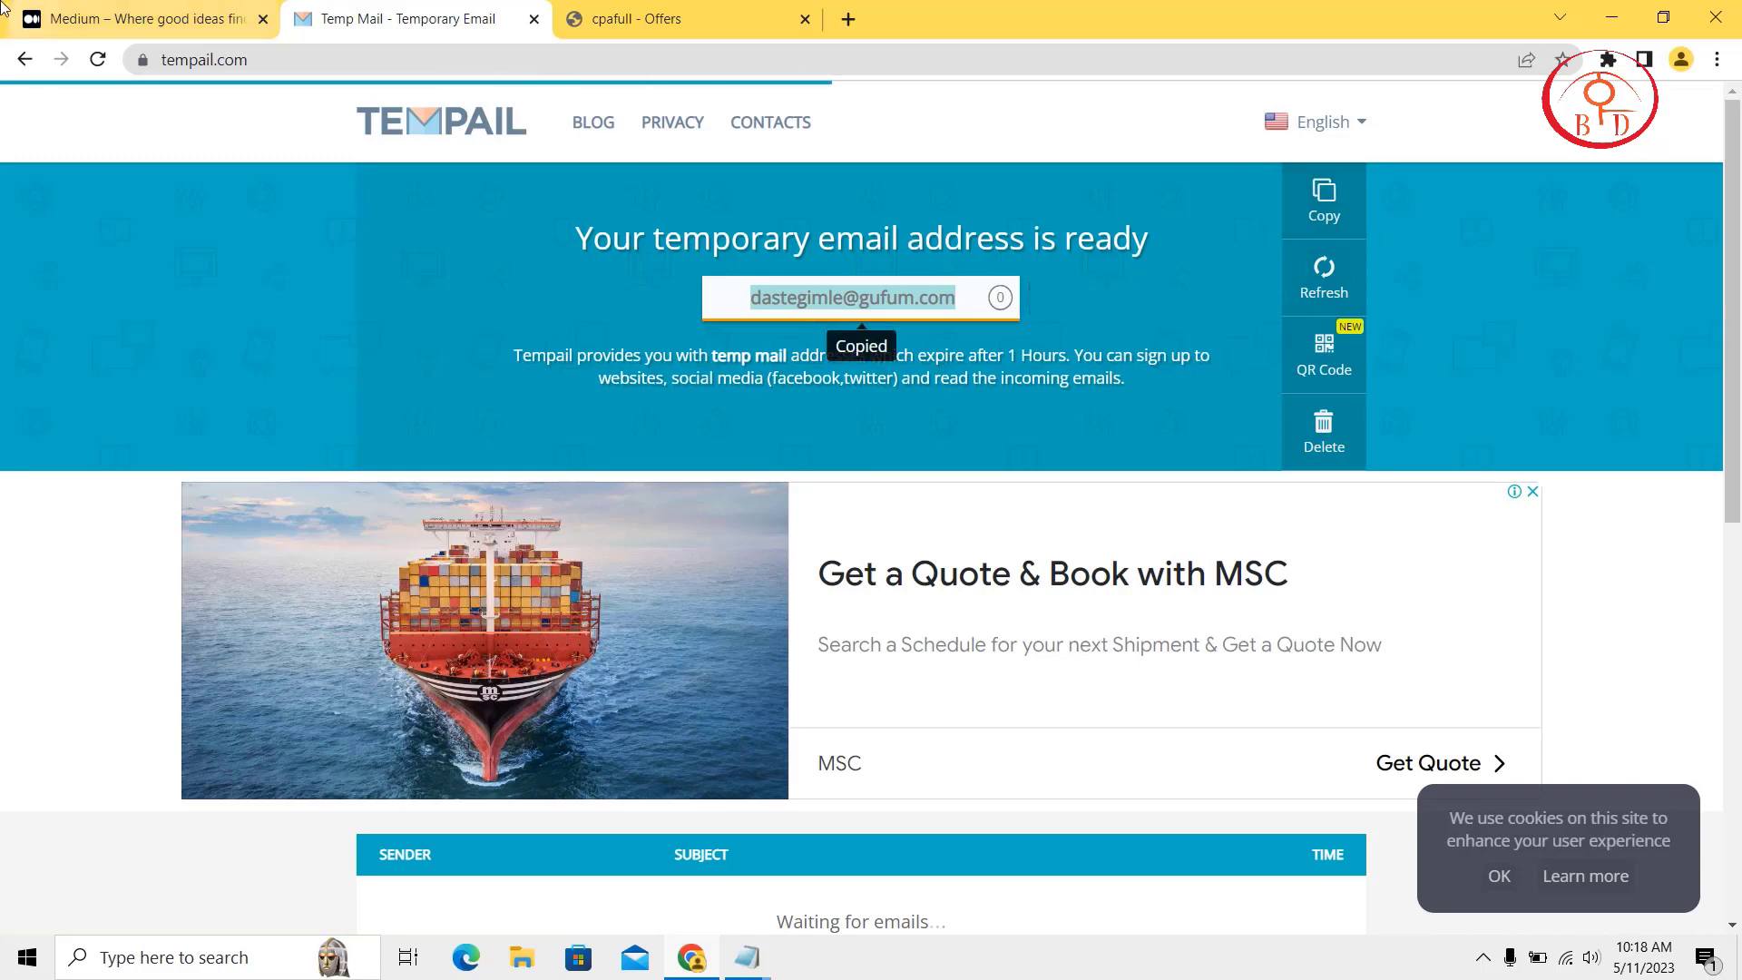
click(3, 7)
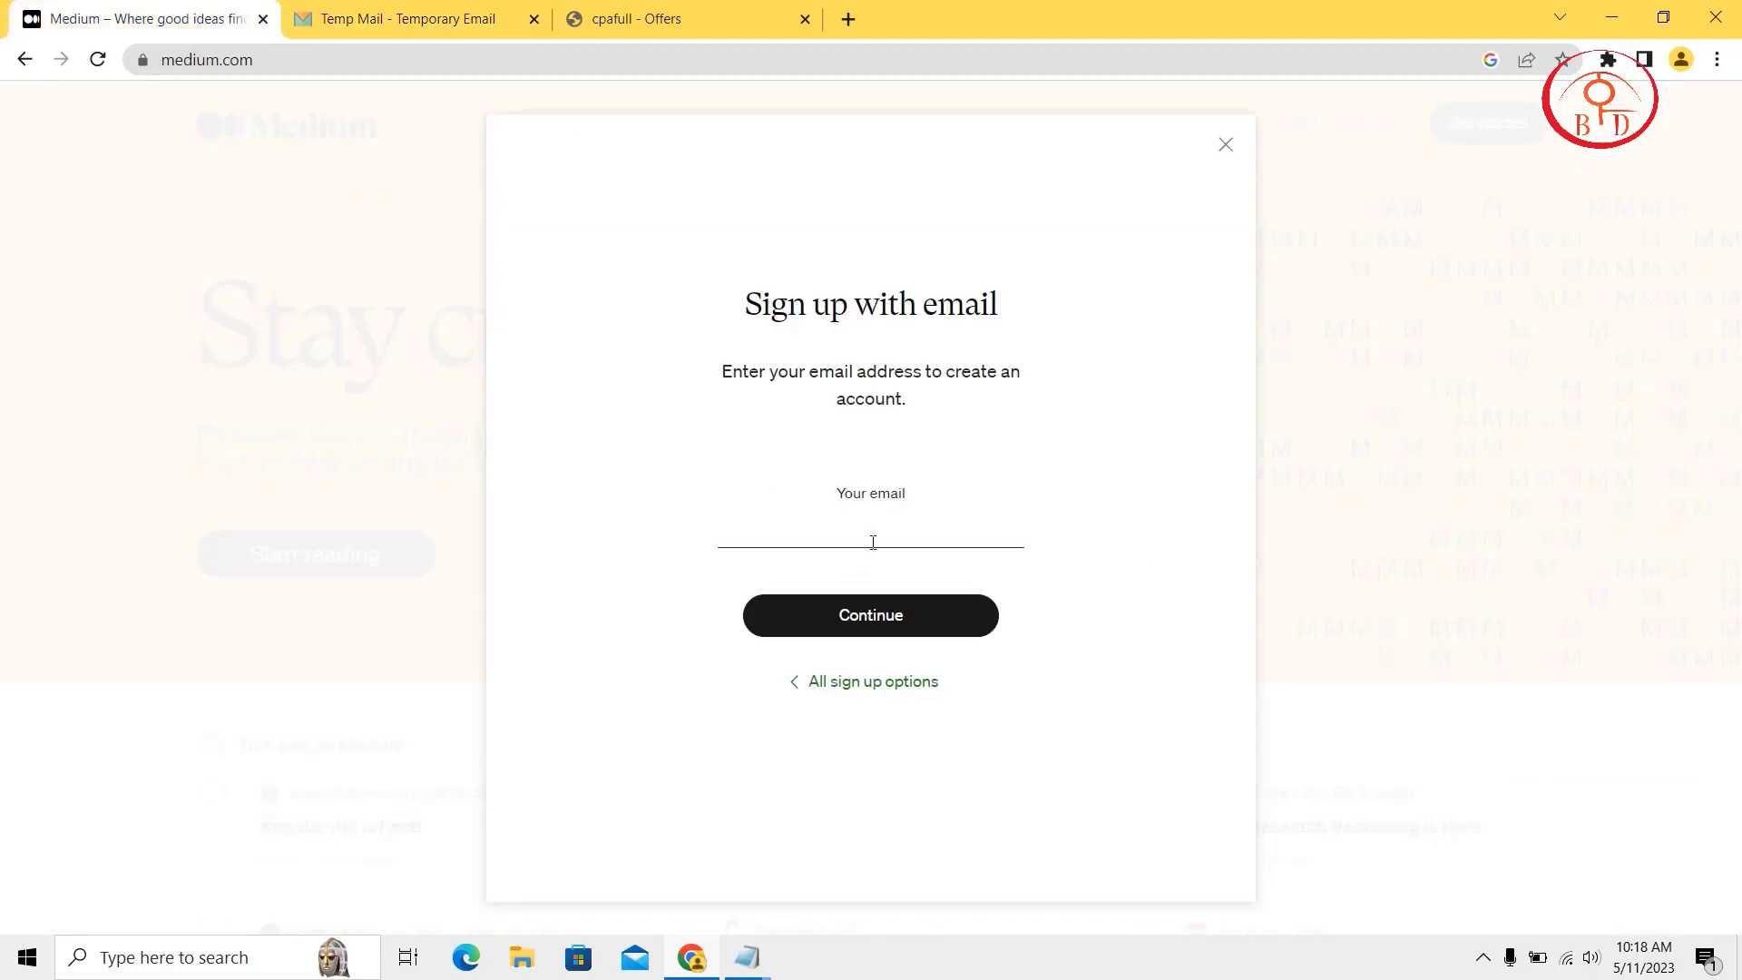
key(ctrl+v)
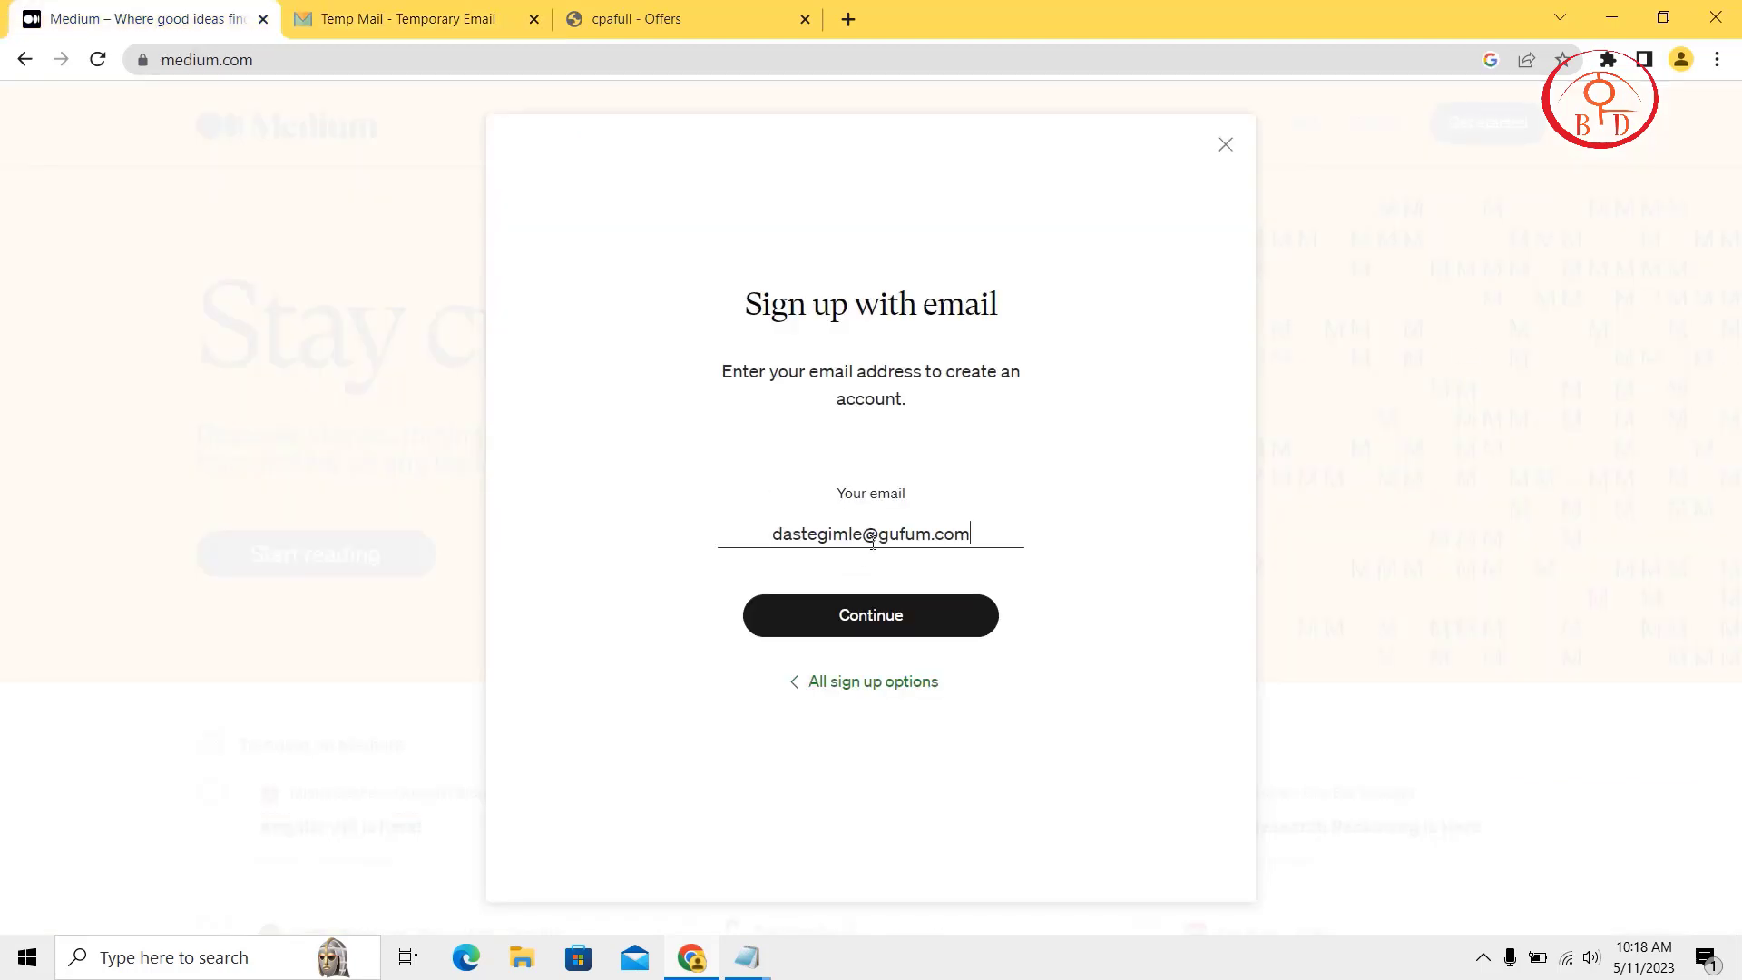
click(868, 610)
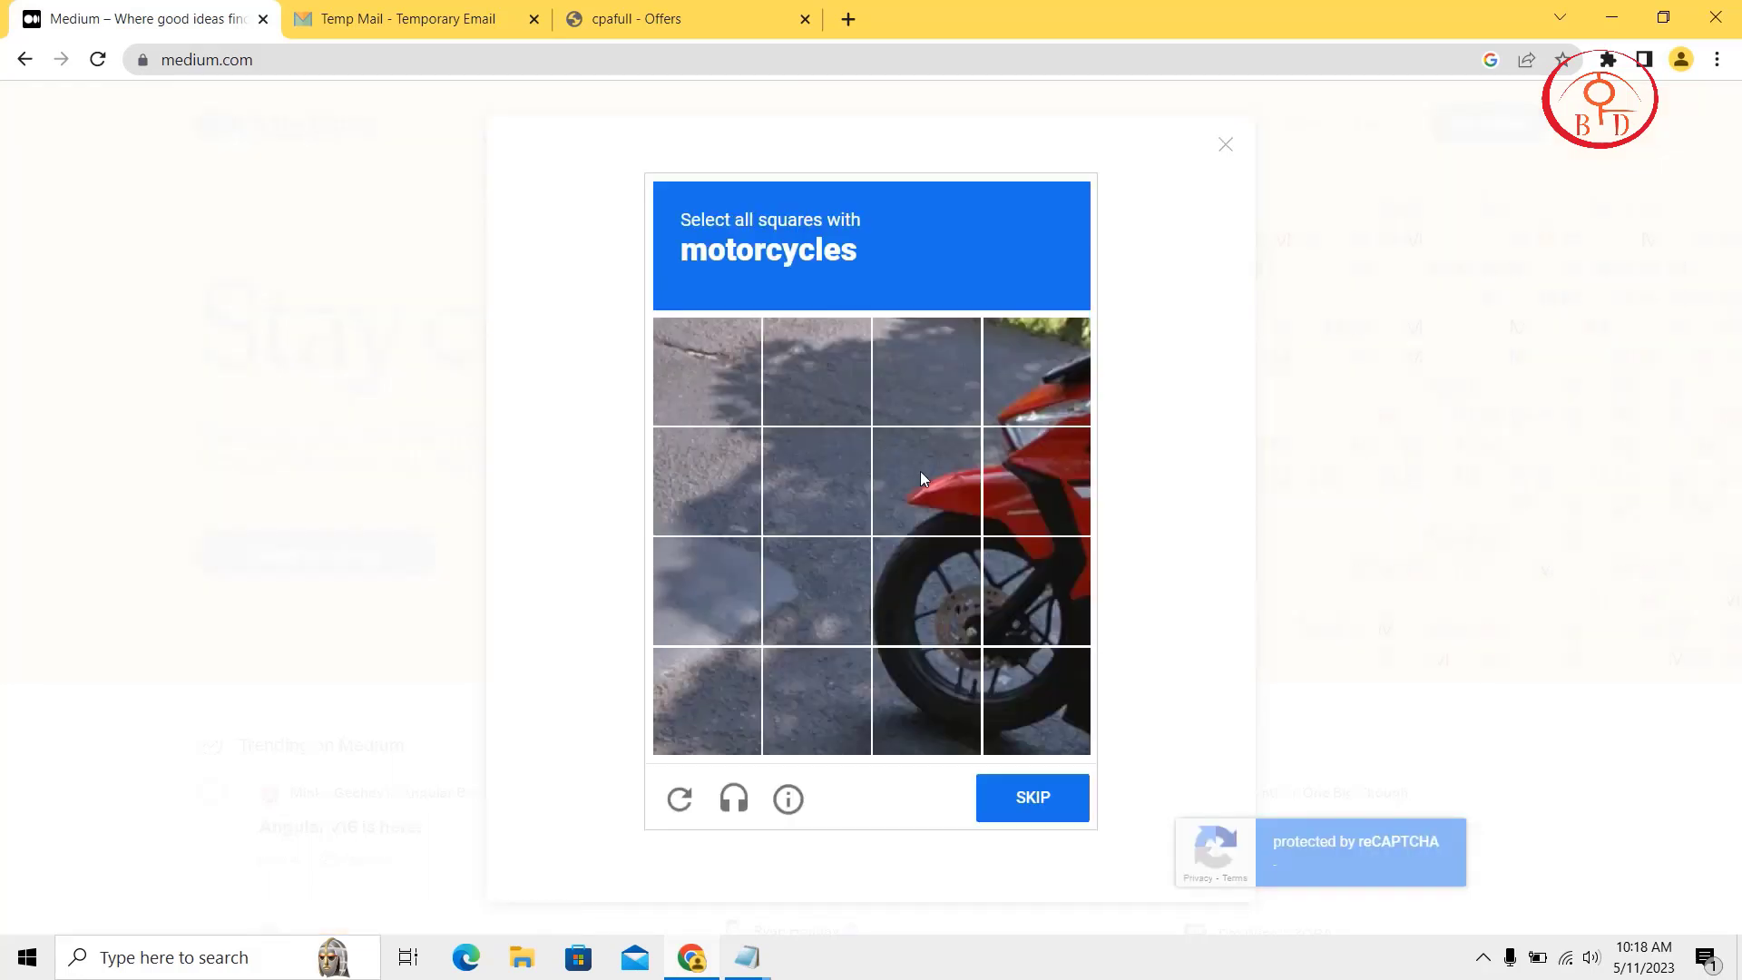
Select all reCAPTCHA squares containing the motorcycle, verify them, and dismiss the inbox notice.
click(944, 472)
click(1044, 416)
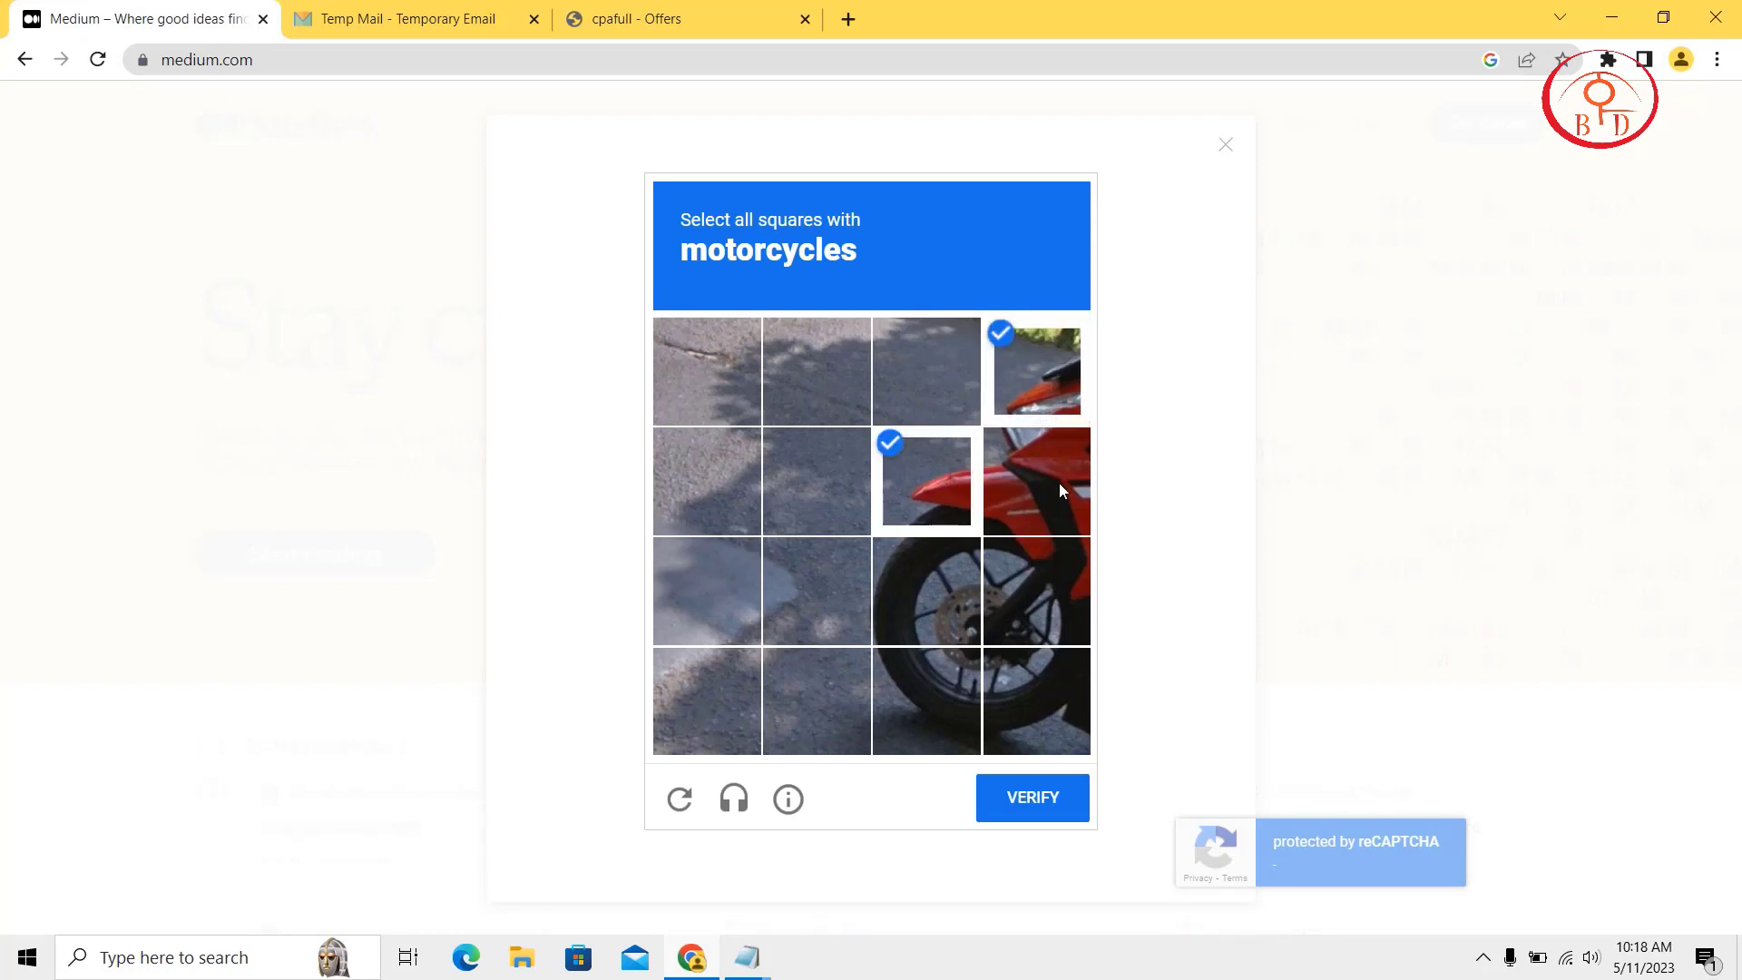
click(1058, 482)
click(1052, 597)
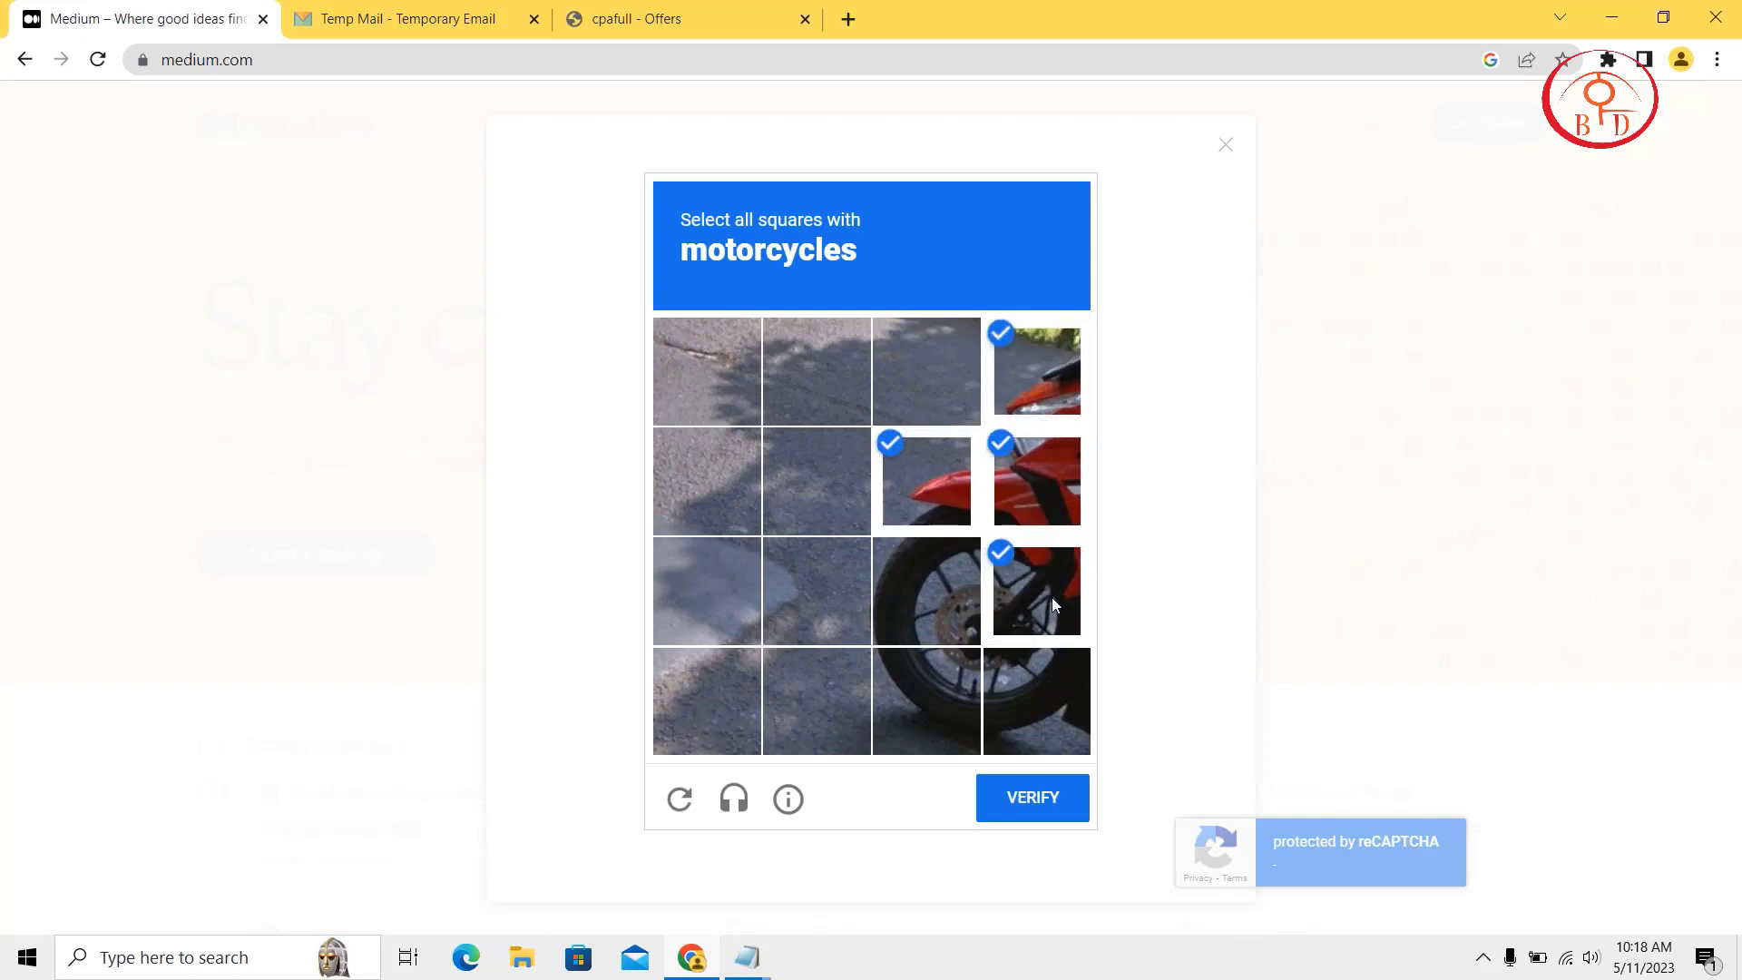
click(938, 596)
click(1024, 726)
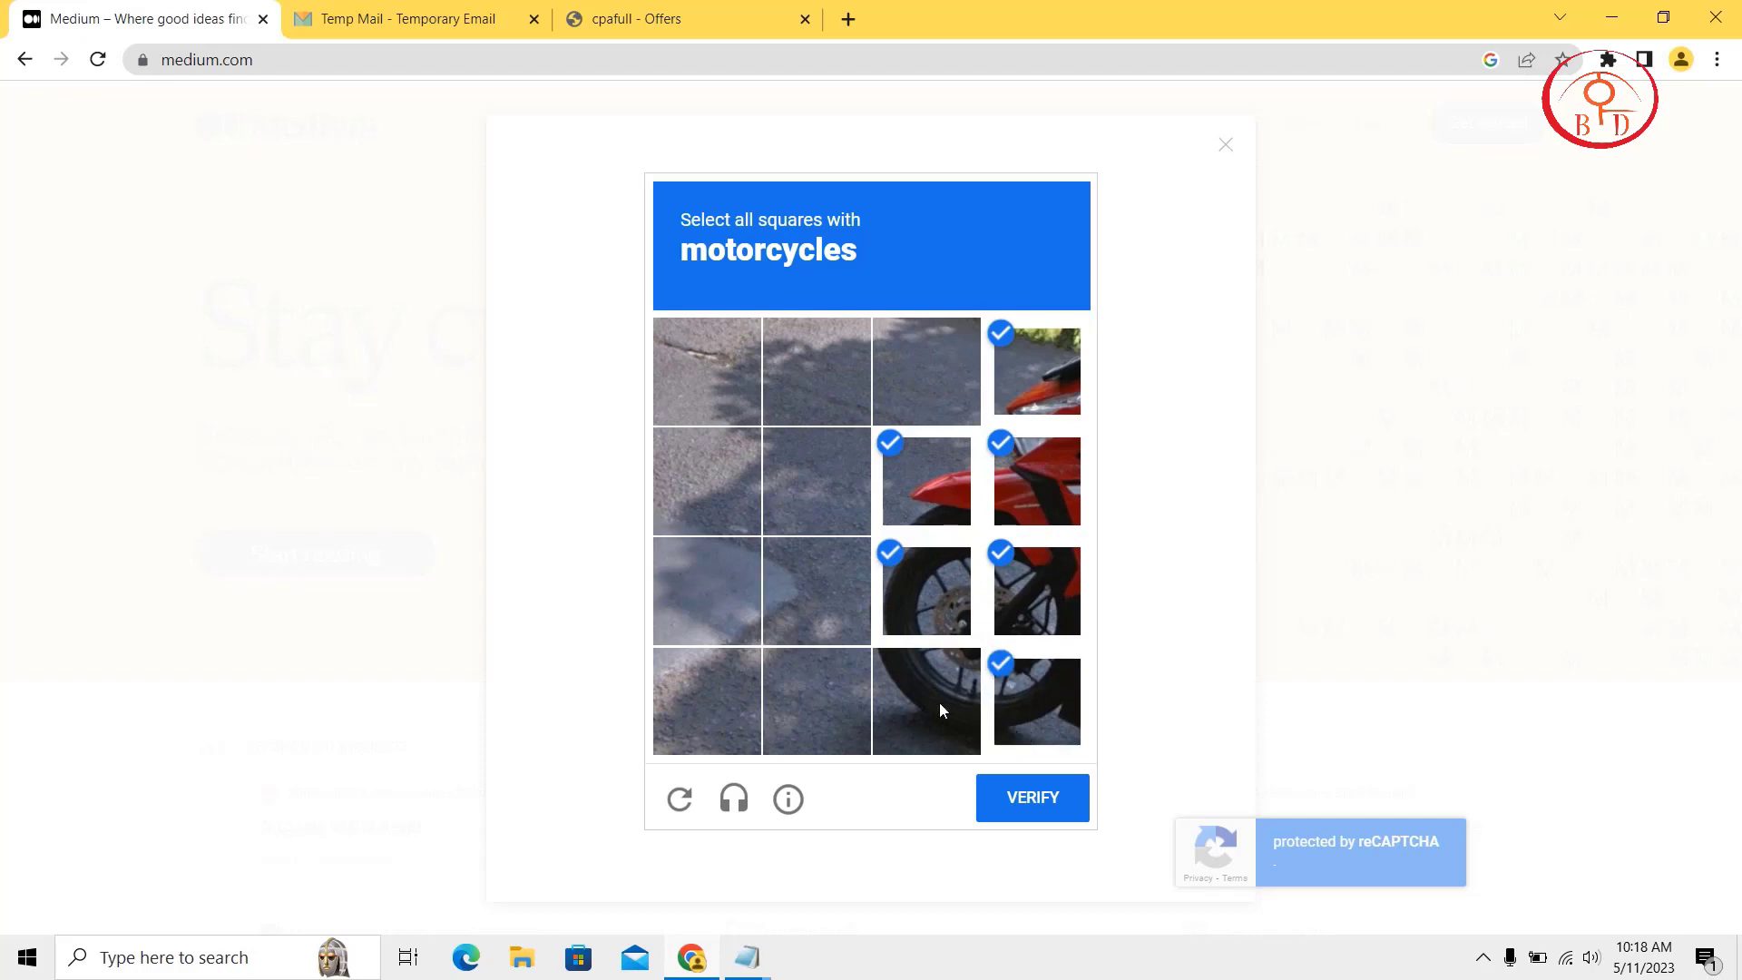
click(913, 700)
click(1025, 811)
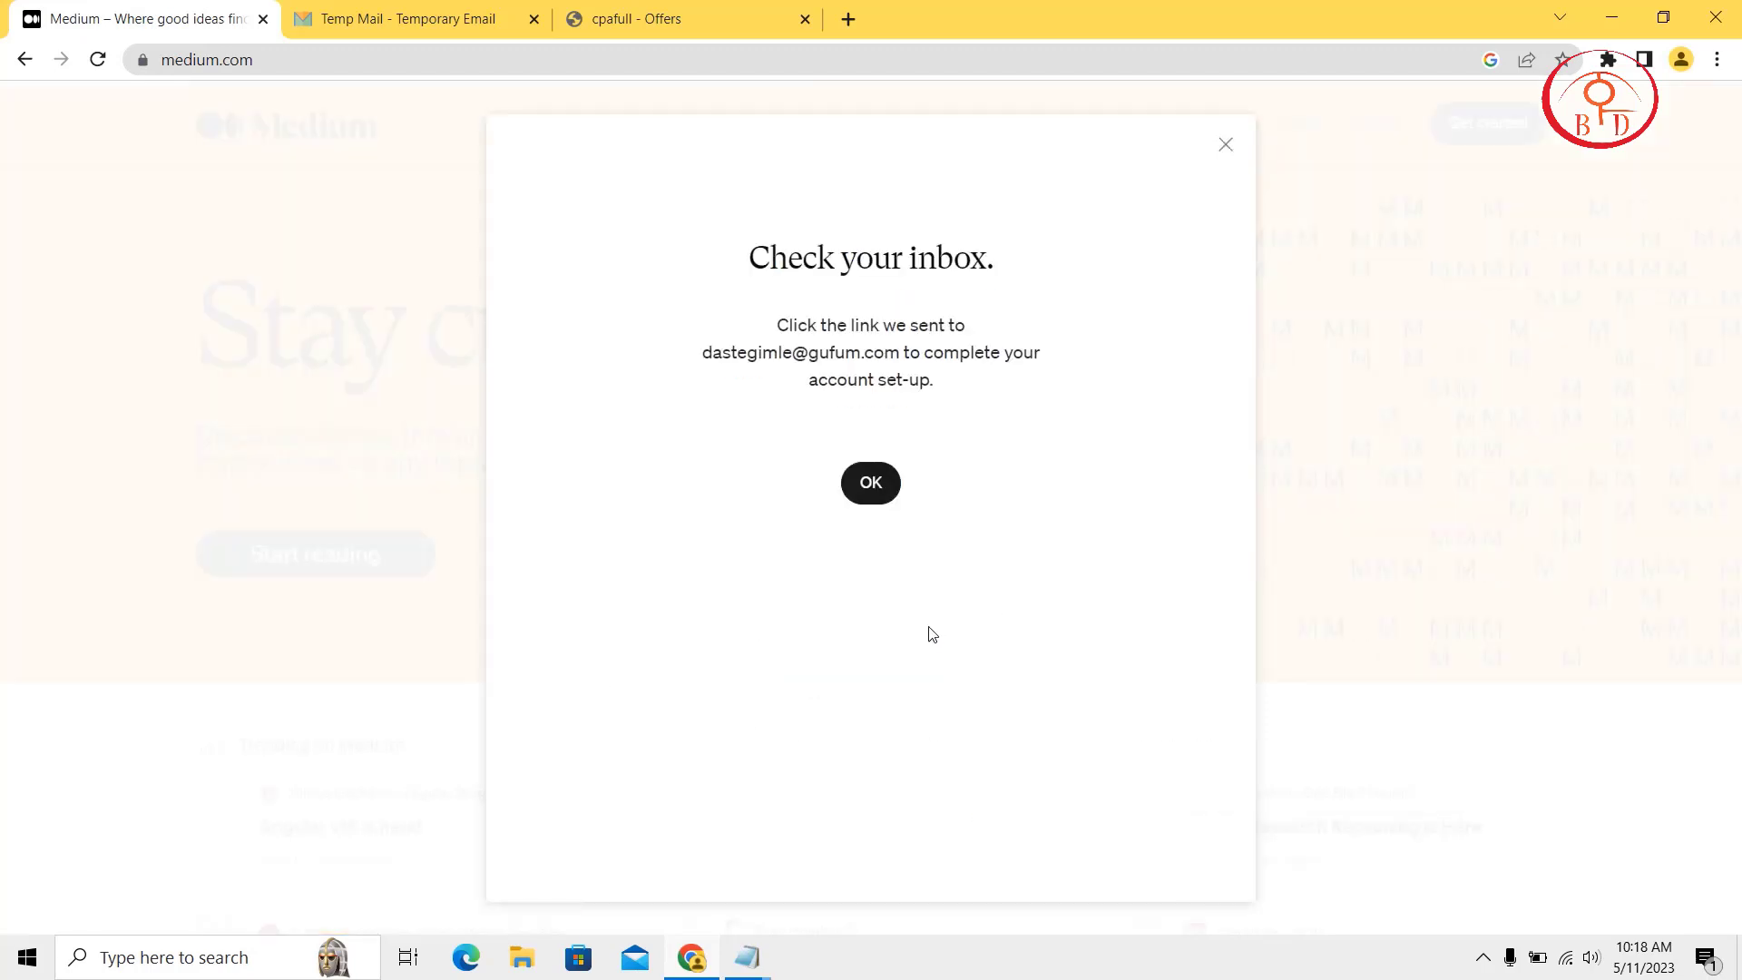
click(870, 482)
Browse the homepage stories and open the article "What I Learned as a Product Designer at Apple".
scroll(874, 480, down, 3)
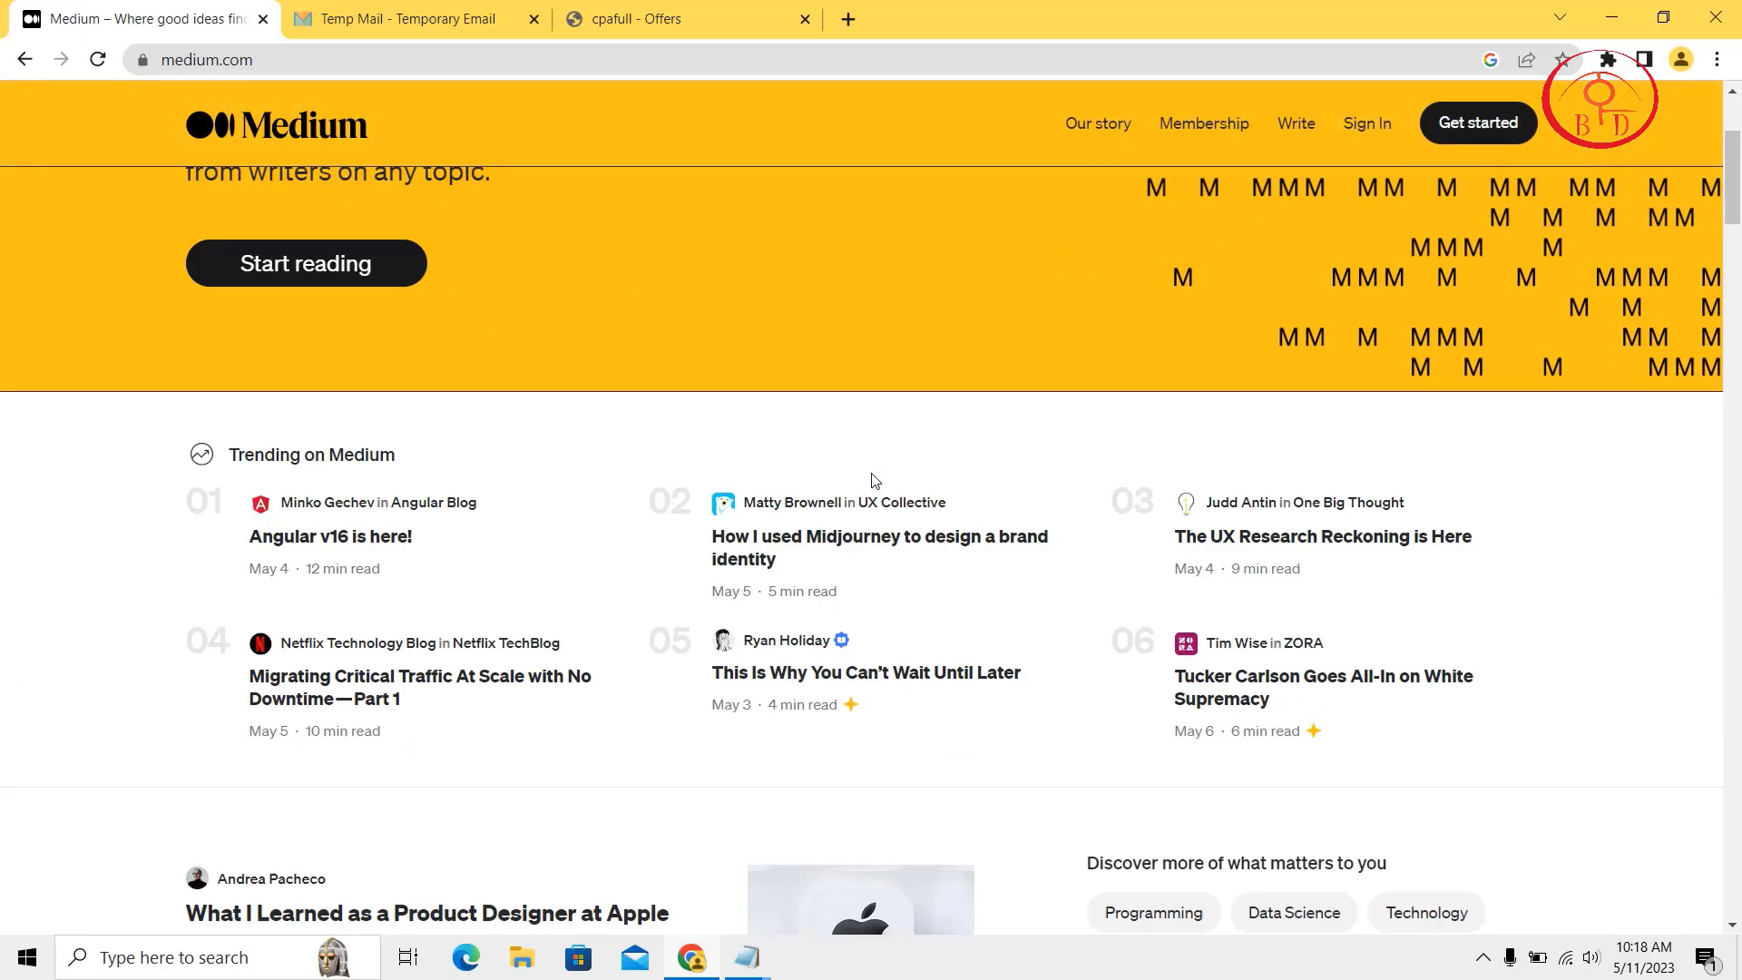
scroll(874, 480, down, 7)
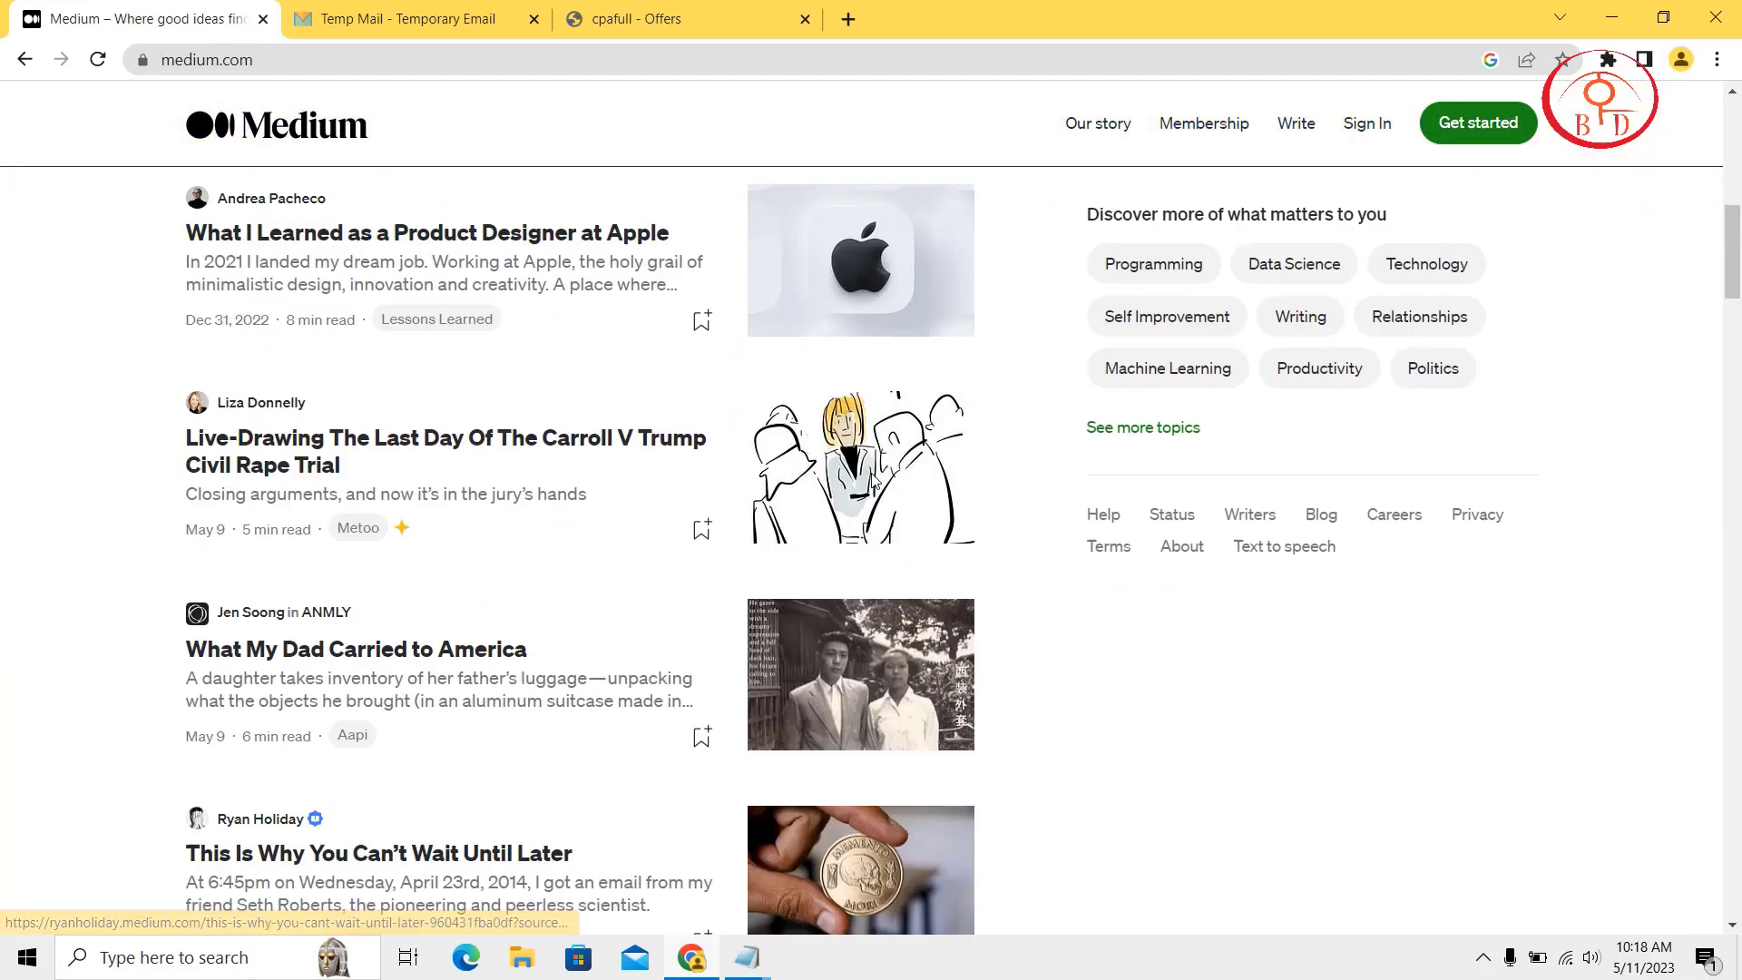
scroll(872, 483, down, 8)
scroll(873, 482, up, 20)
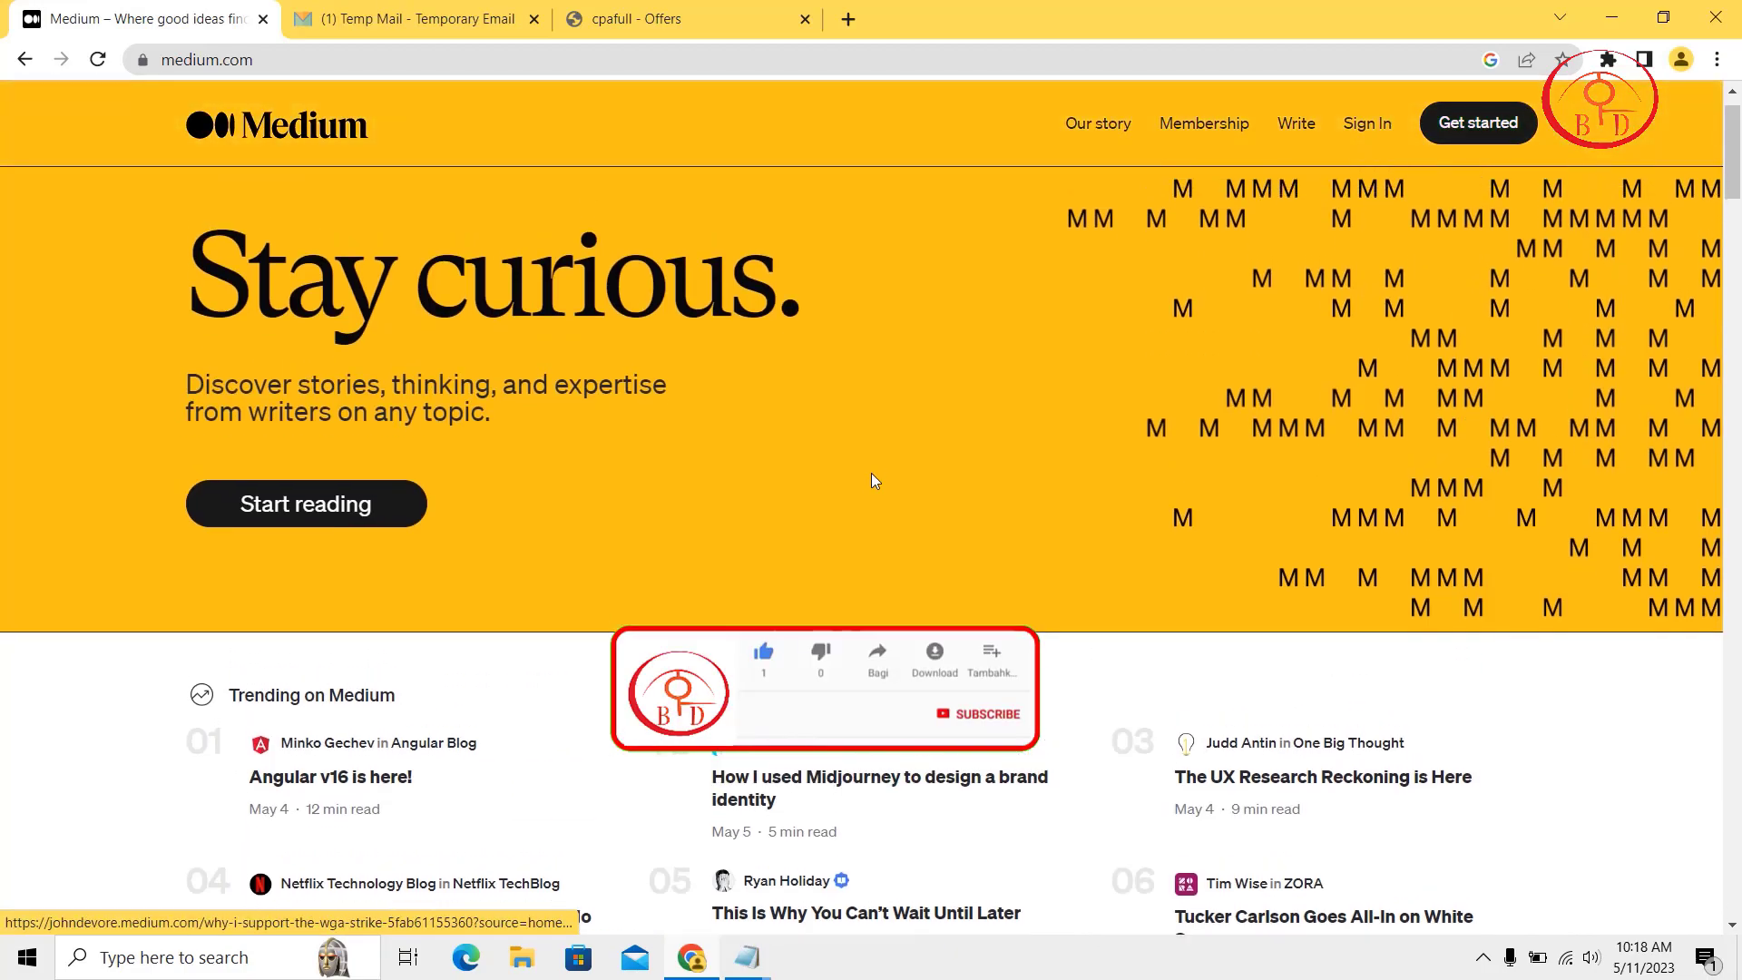
scroll(873, 481, down, 6)
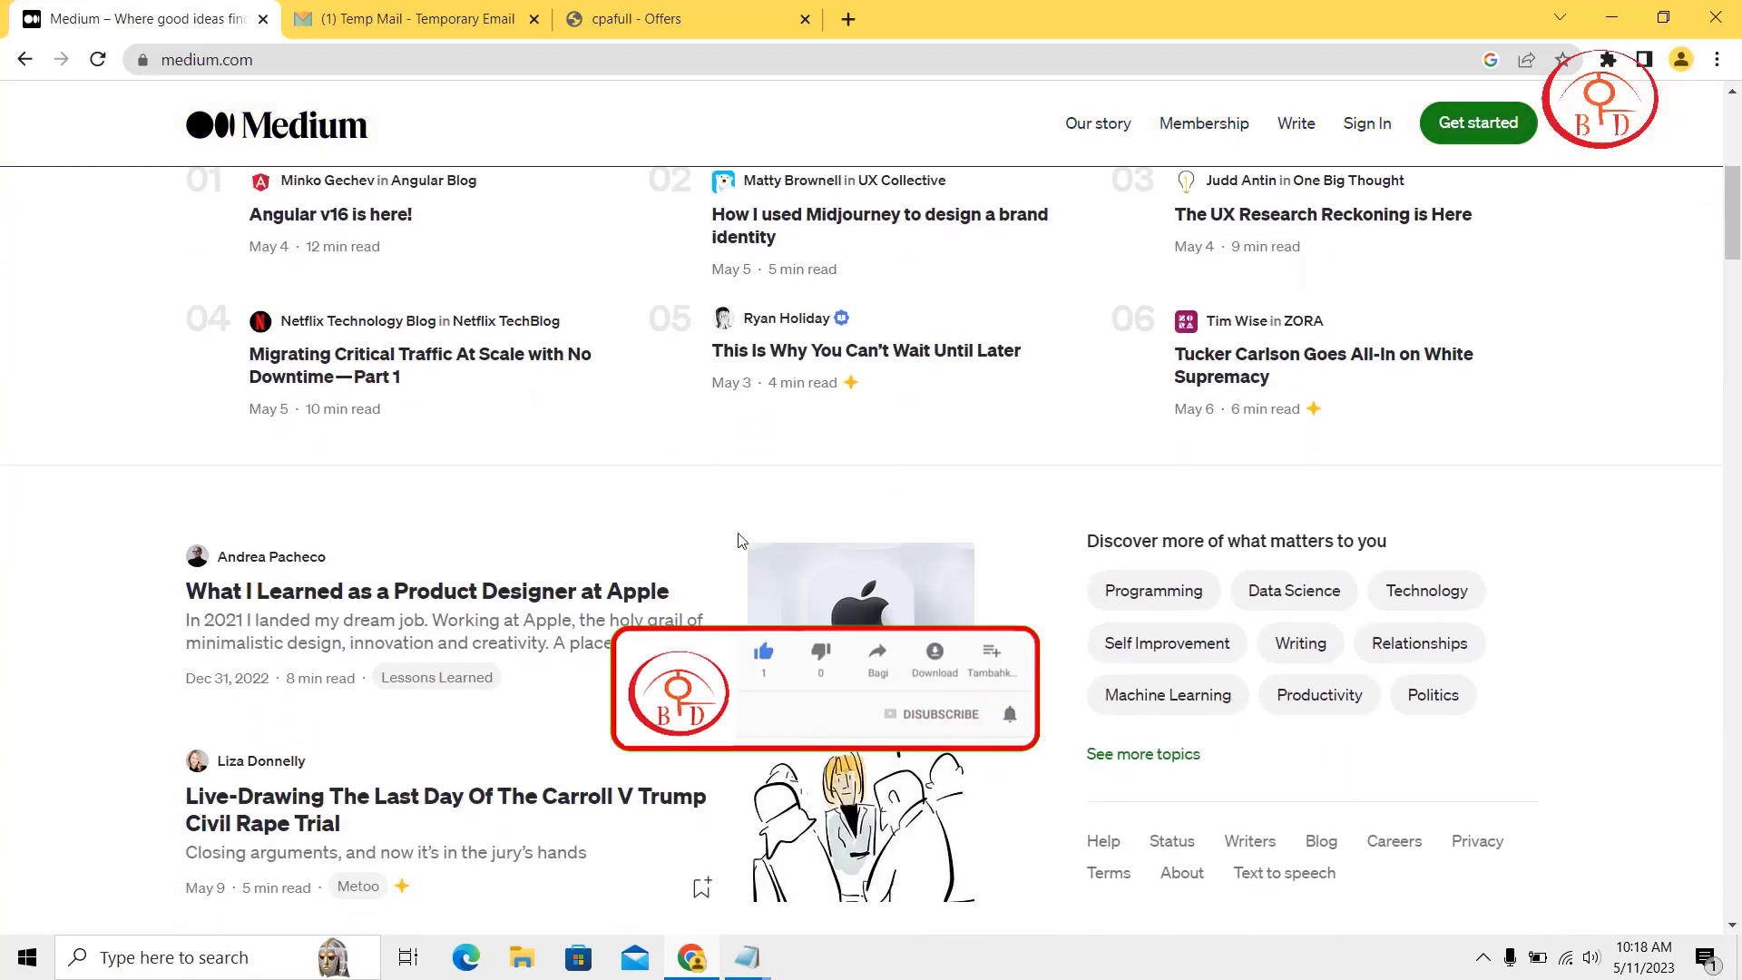
click(569, 606)
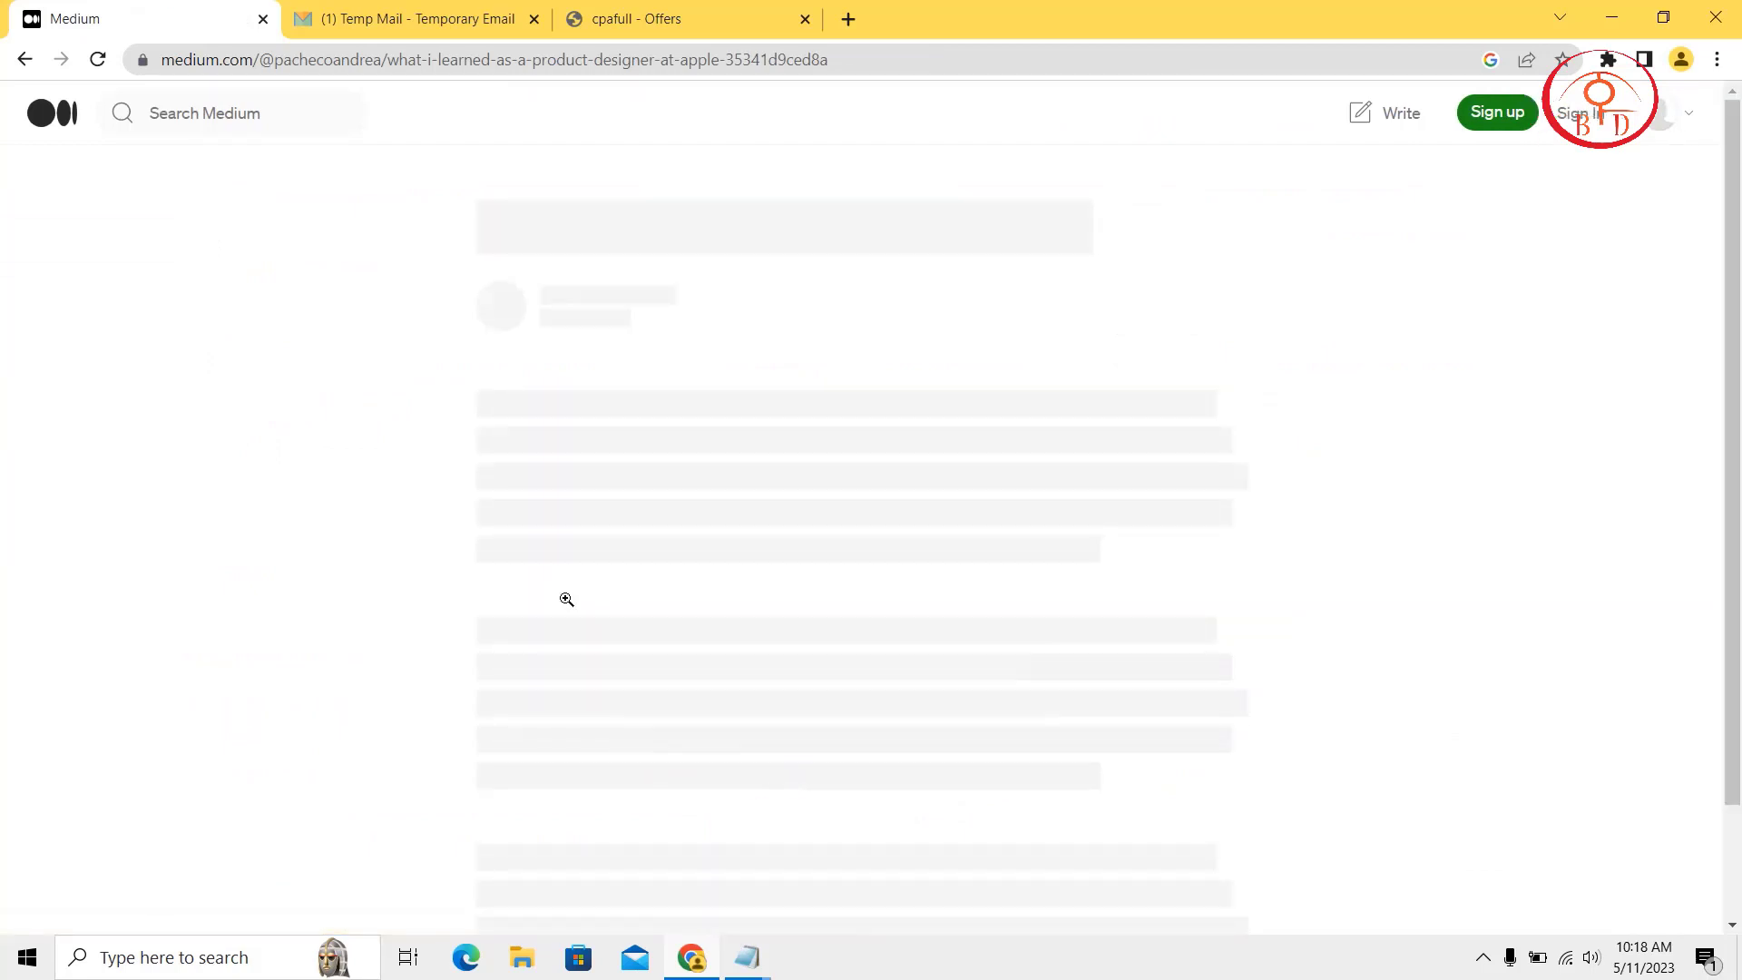
Open the "Finish creating your account on Medium" email in the Tempail inbox, closing the advertisement.
click(430, 7)
scroll(789, 431, down, 8)
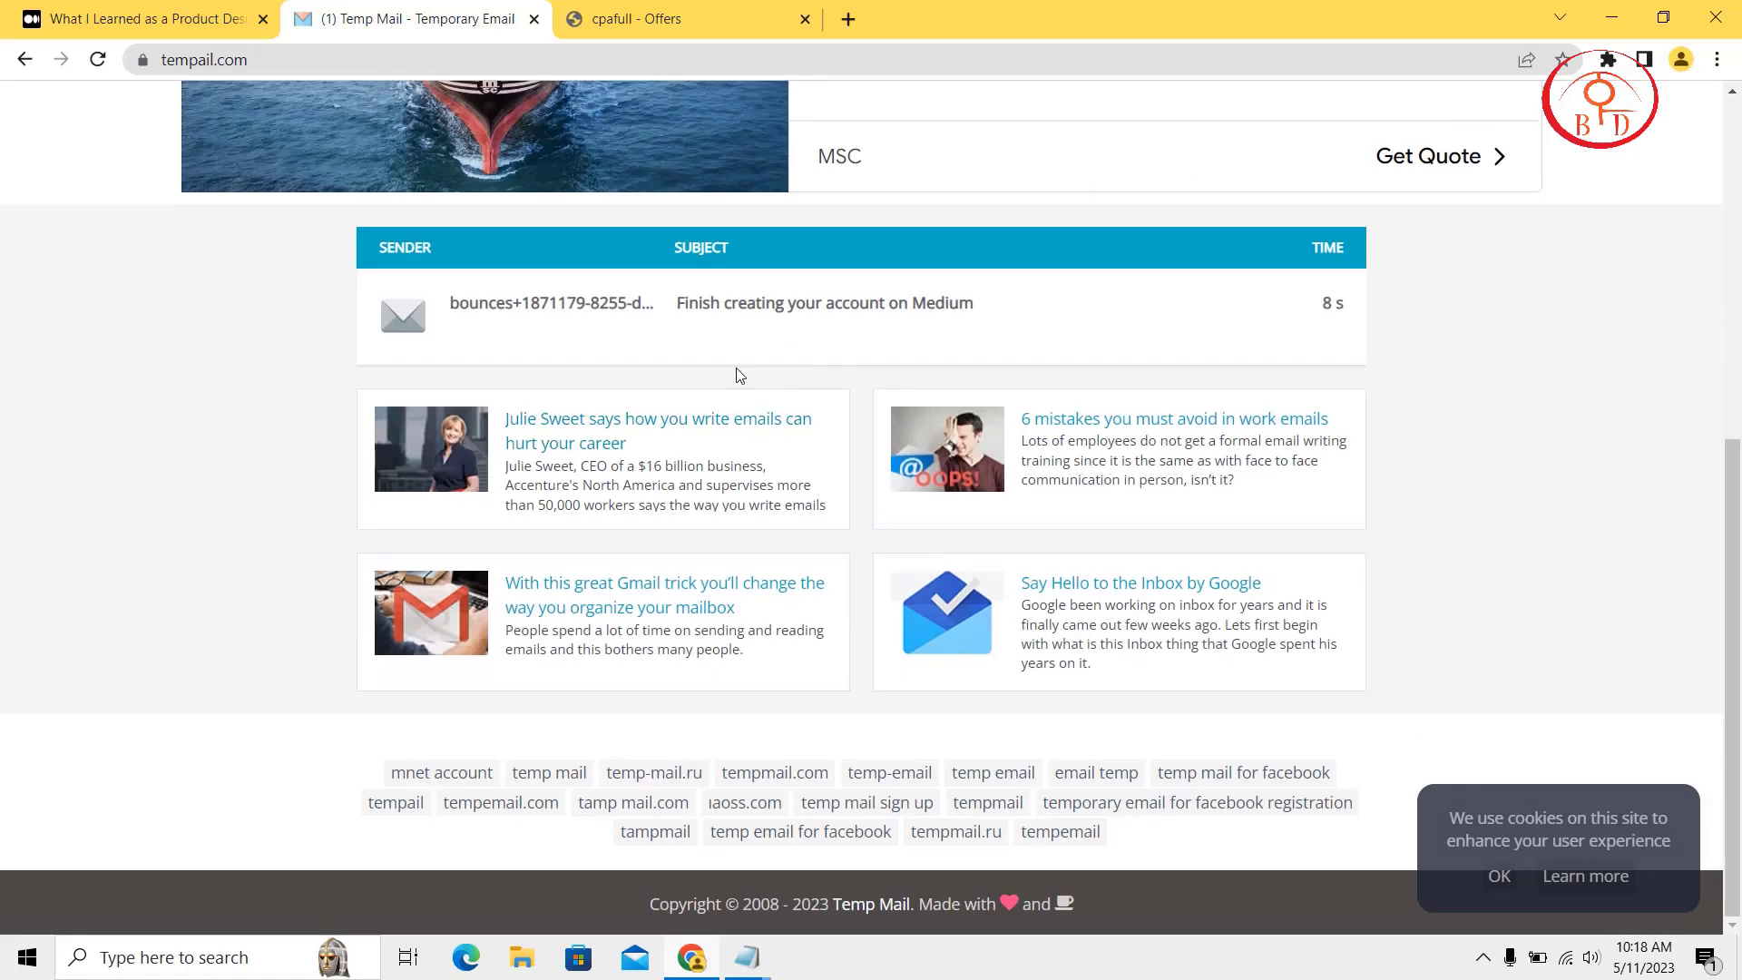
click(772, 320)
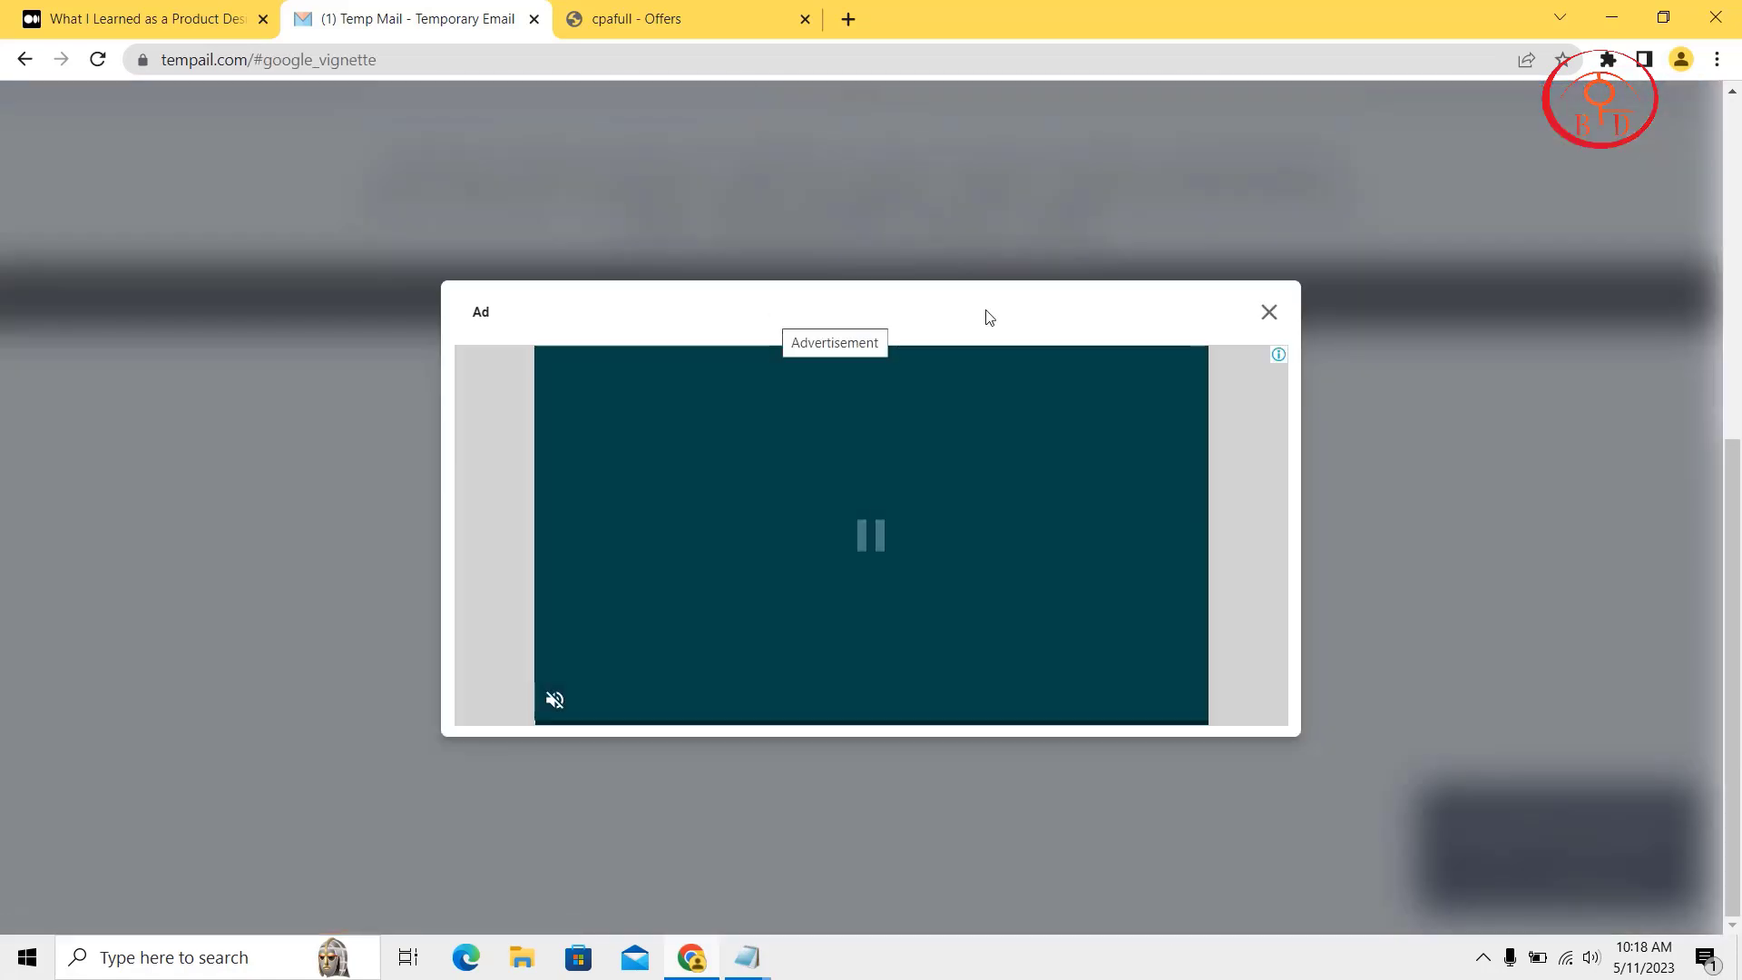
click(1269, 311)
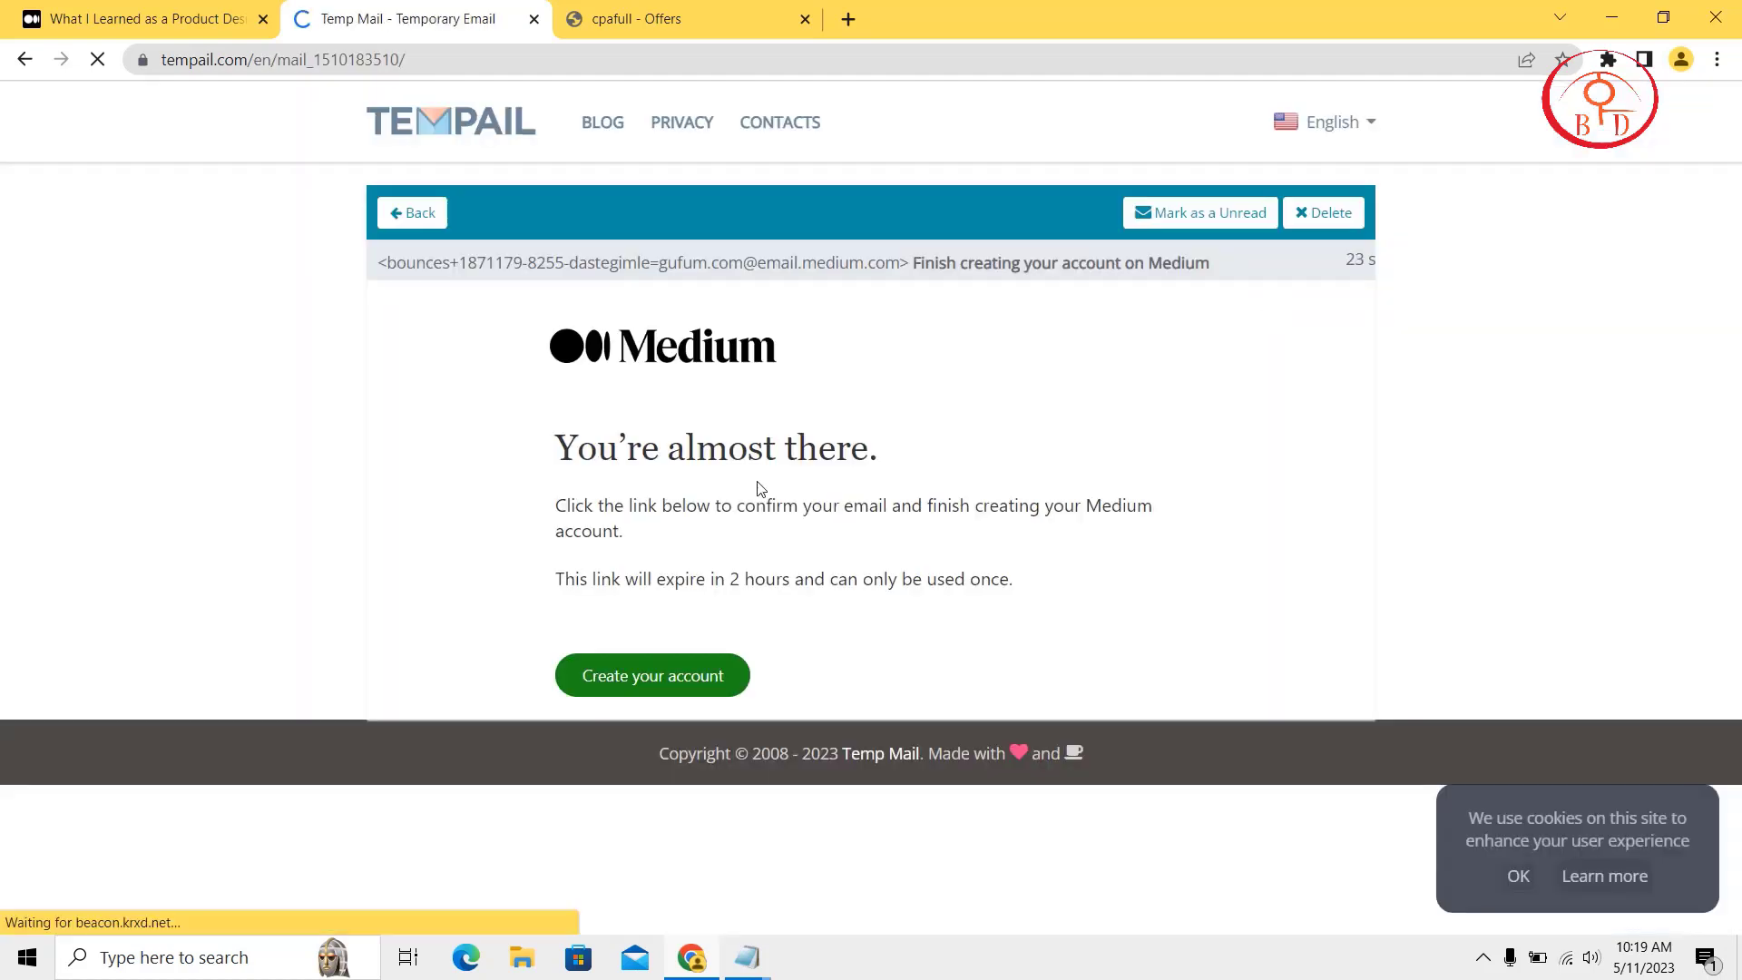
Follow the email's account creation link and create the Medium account with the filled-in full name.
click(647, 672)
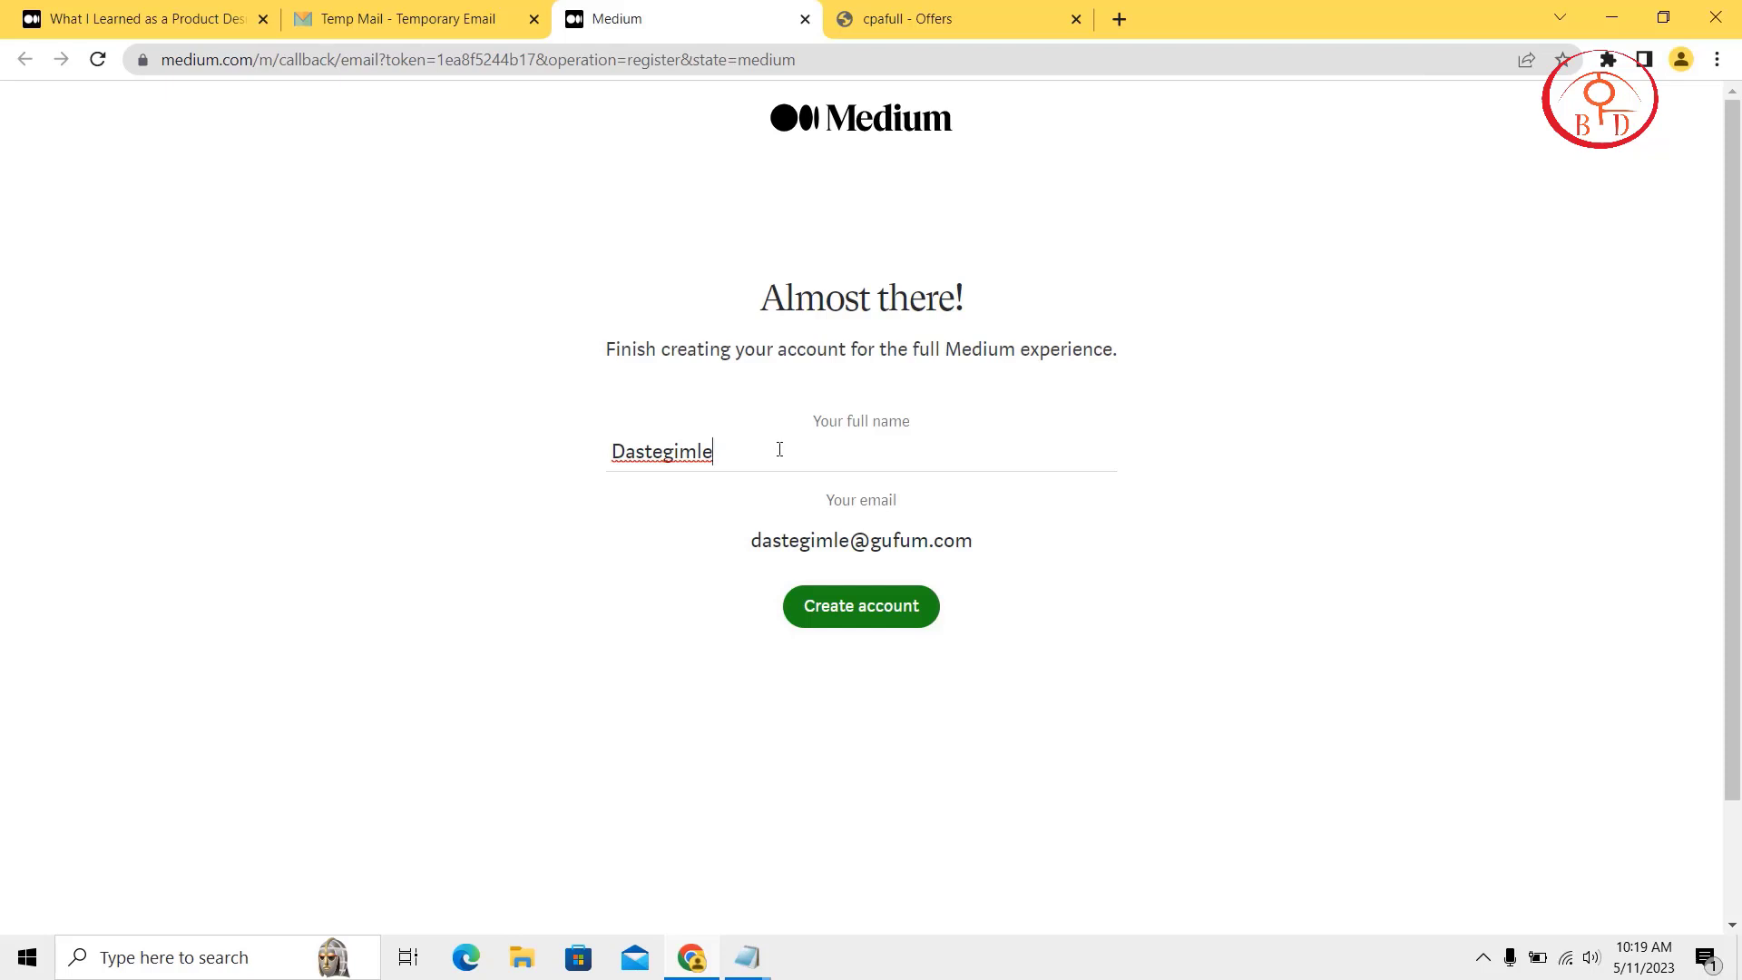
click(864, 613)
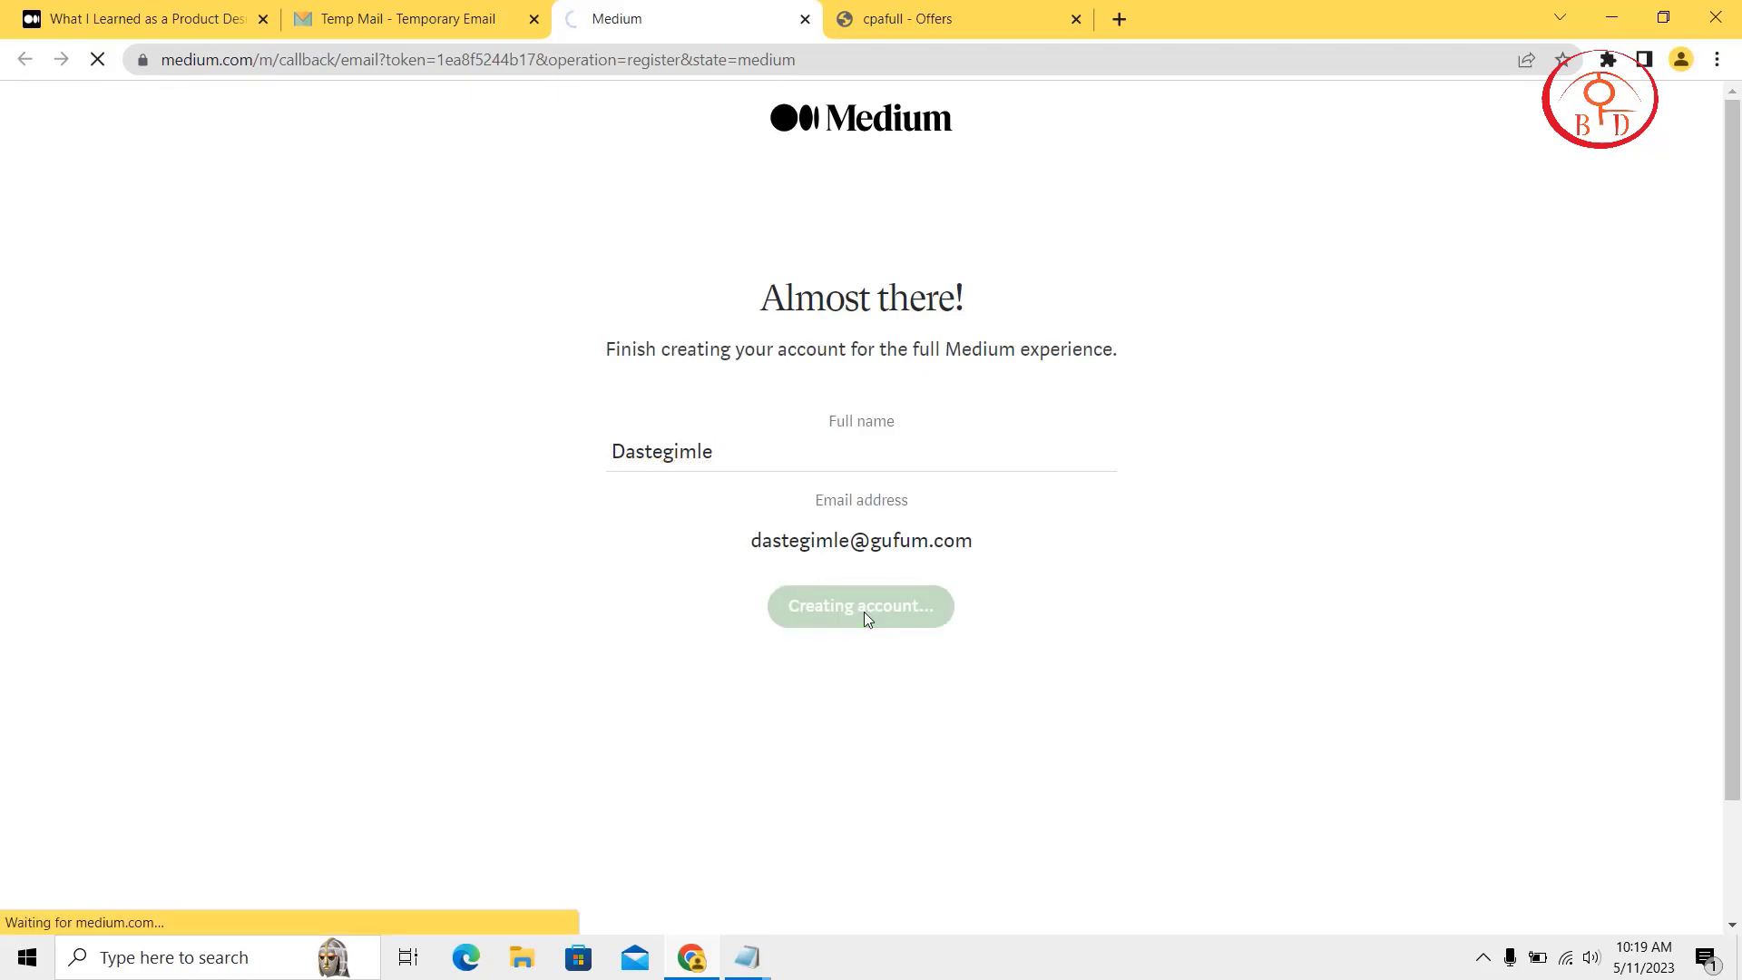
Select Marketing, Web Development, Programming, Data Science, Self Improvement, Software Development, Artificial Intelligence, History and Society as interests, and continue.
scroll(822, 466, down, 1)
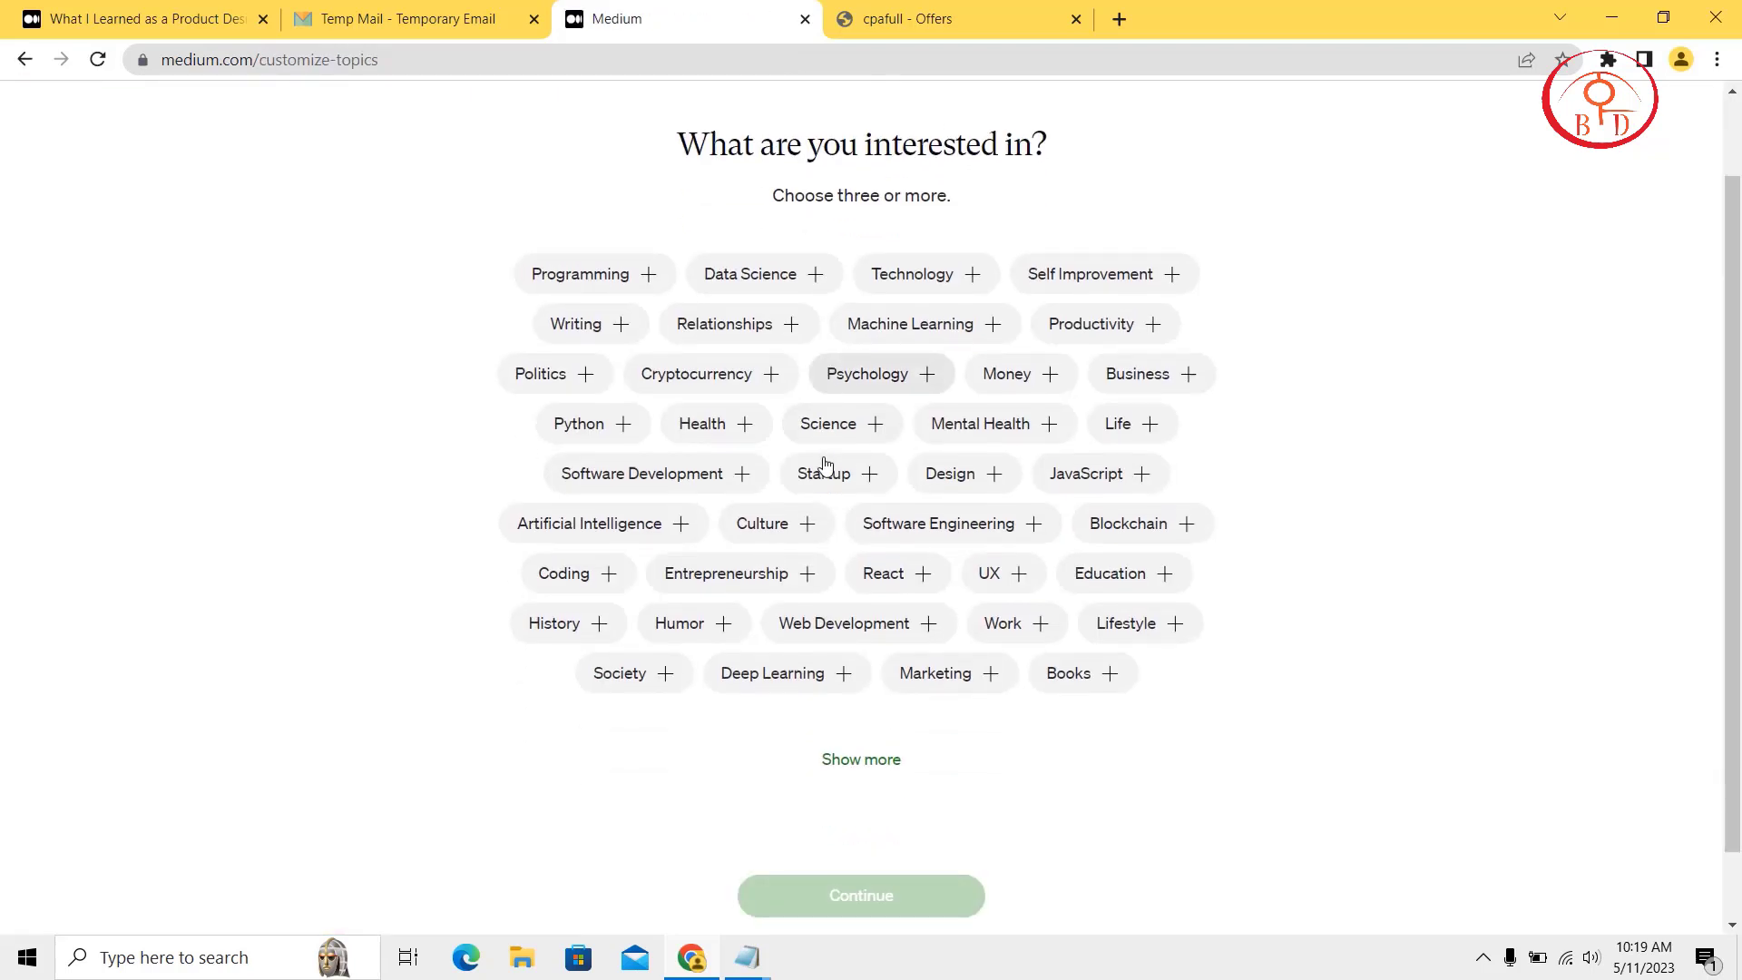
scroll(823, 466, down, 1)
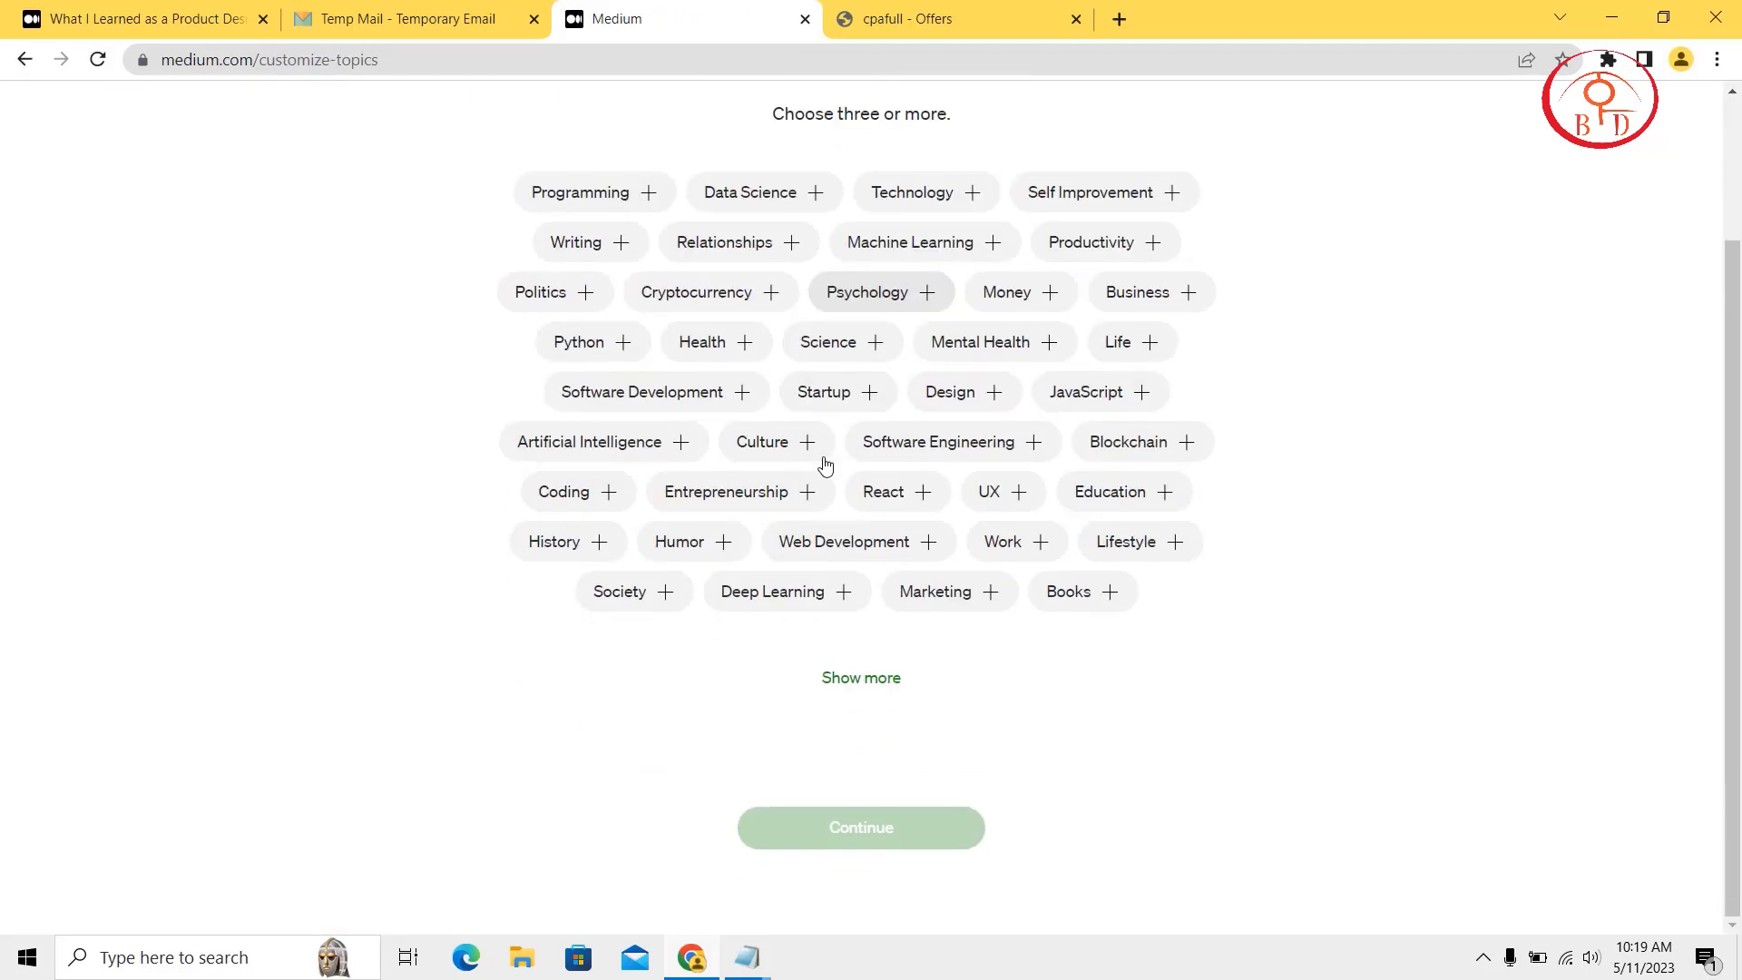
click(937, 604)
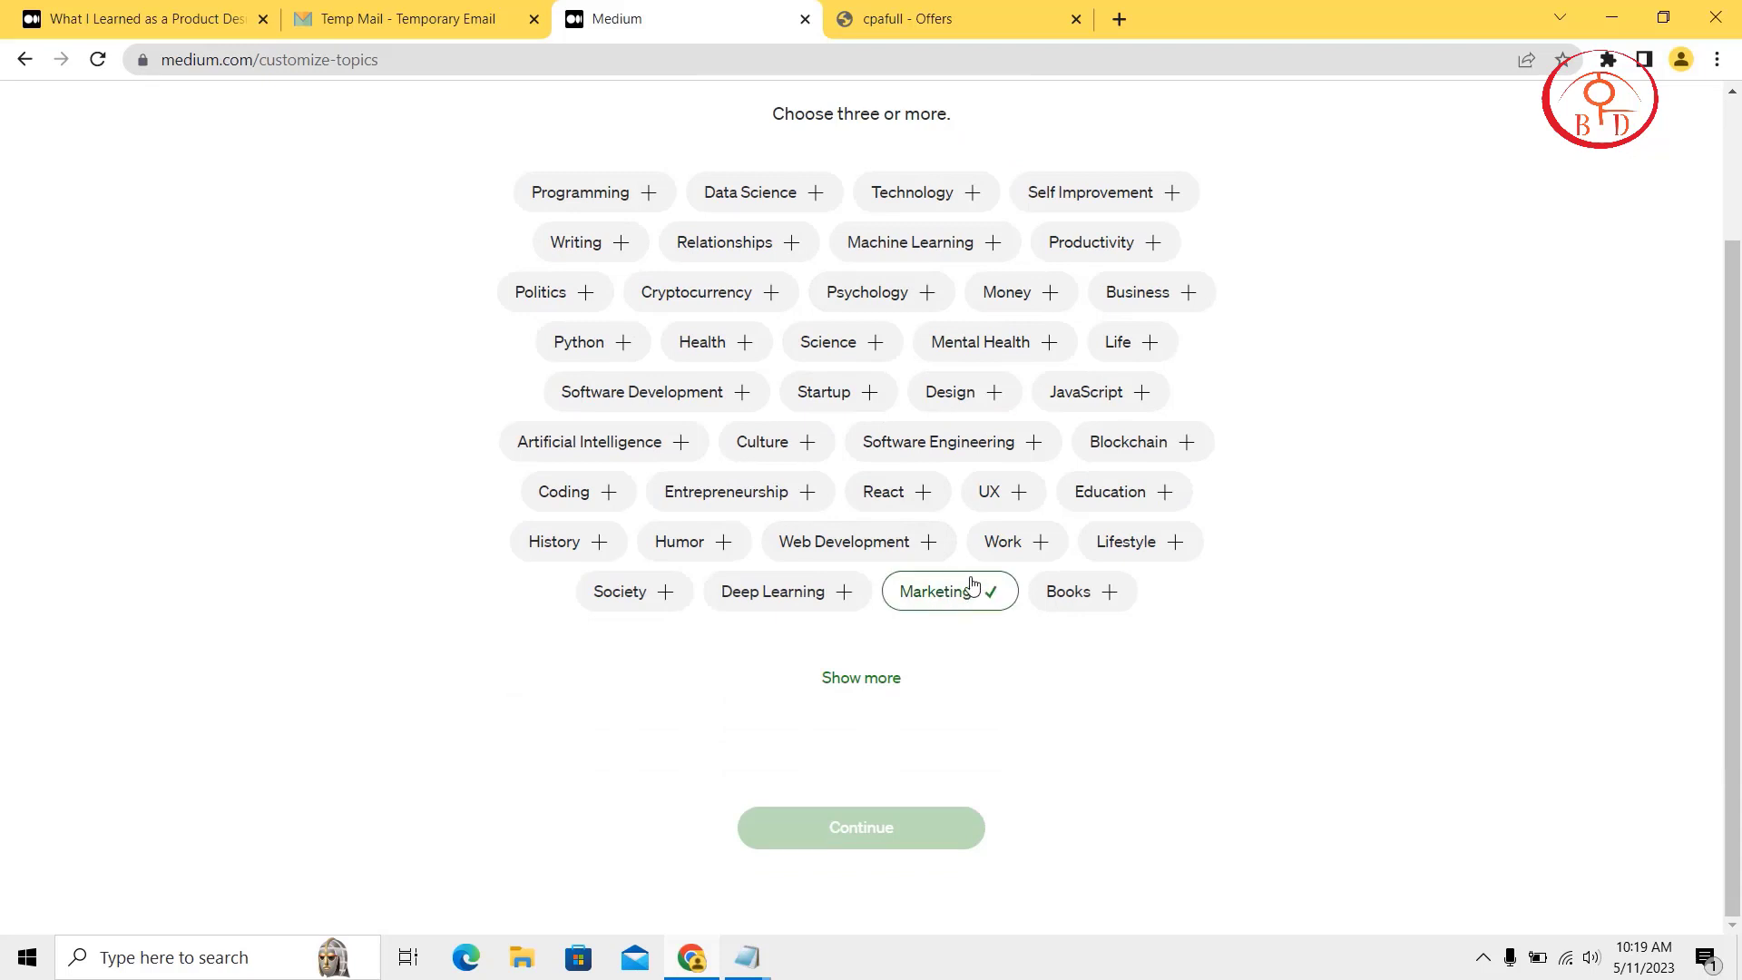
click(809, 542)
click(600, 191)
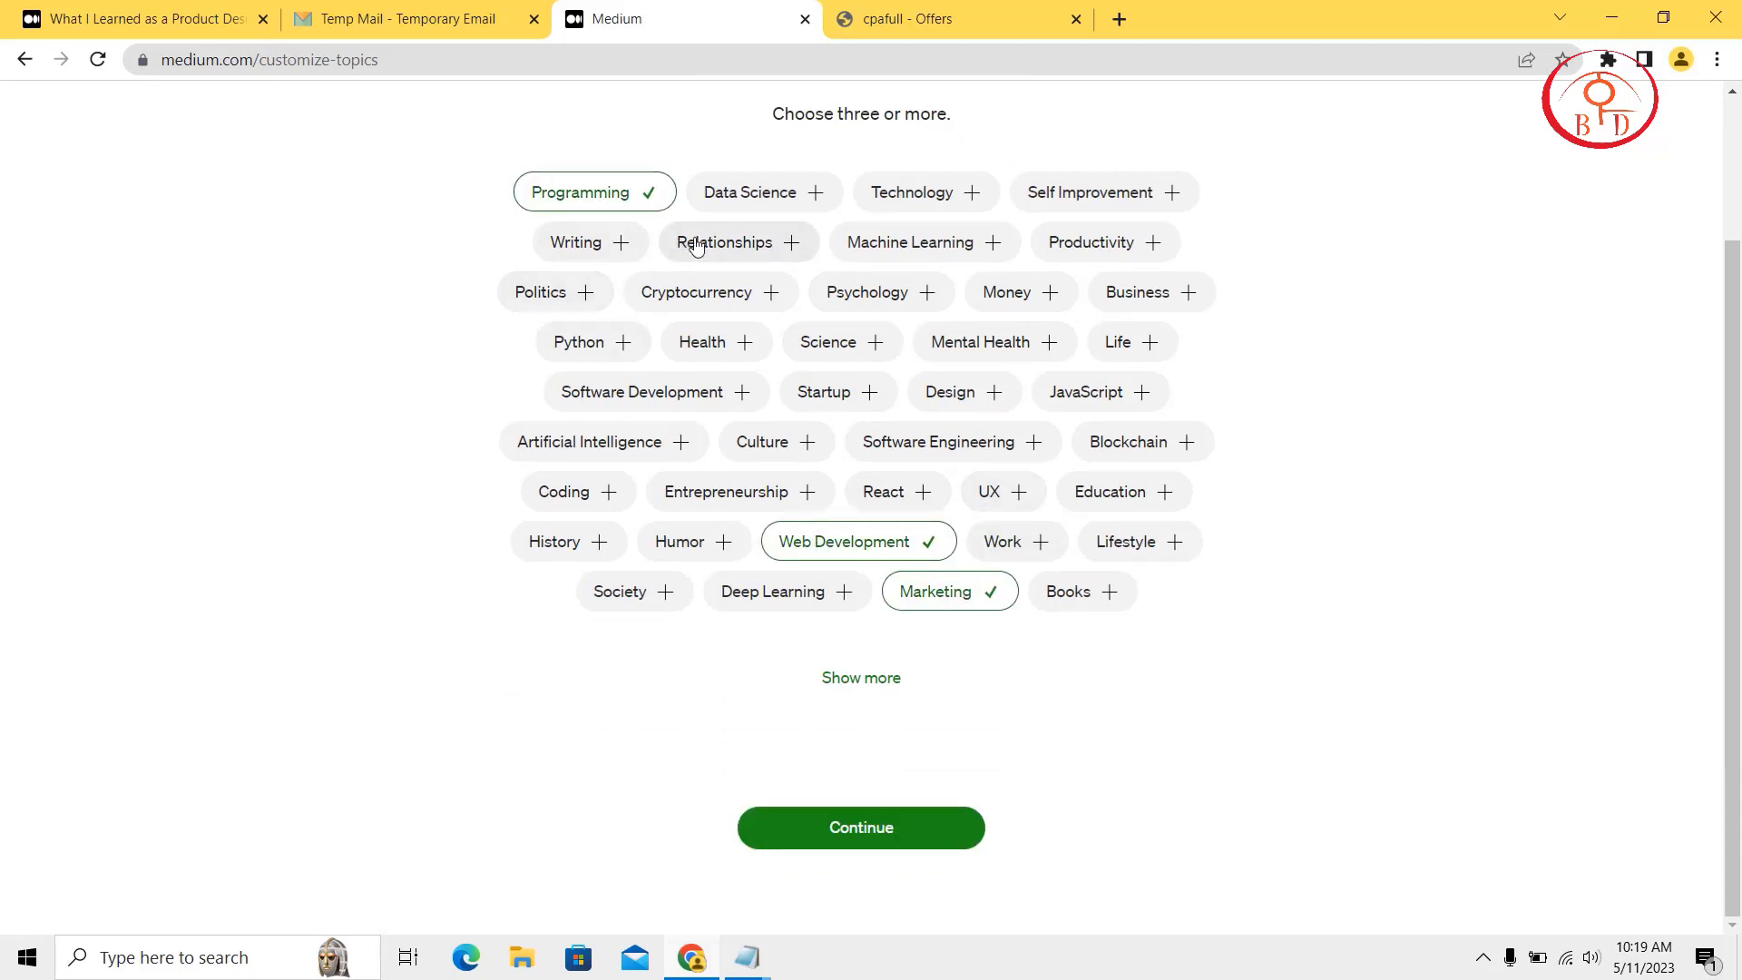
click(762, 203)
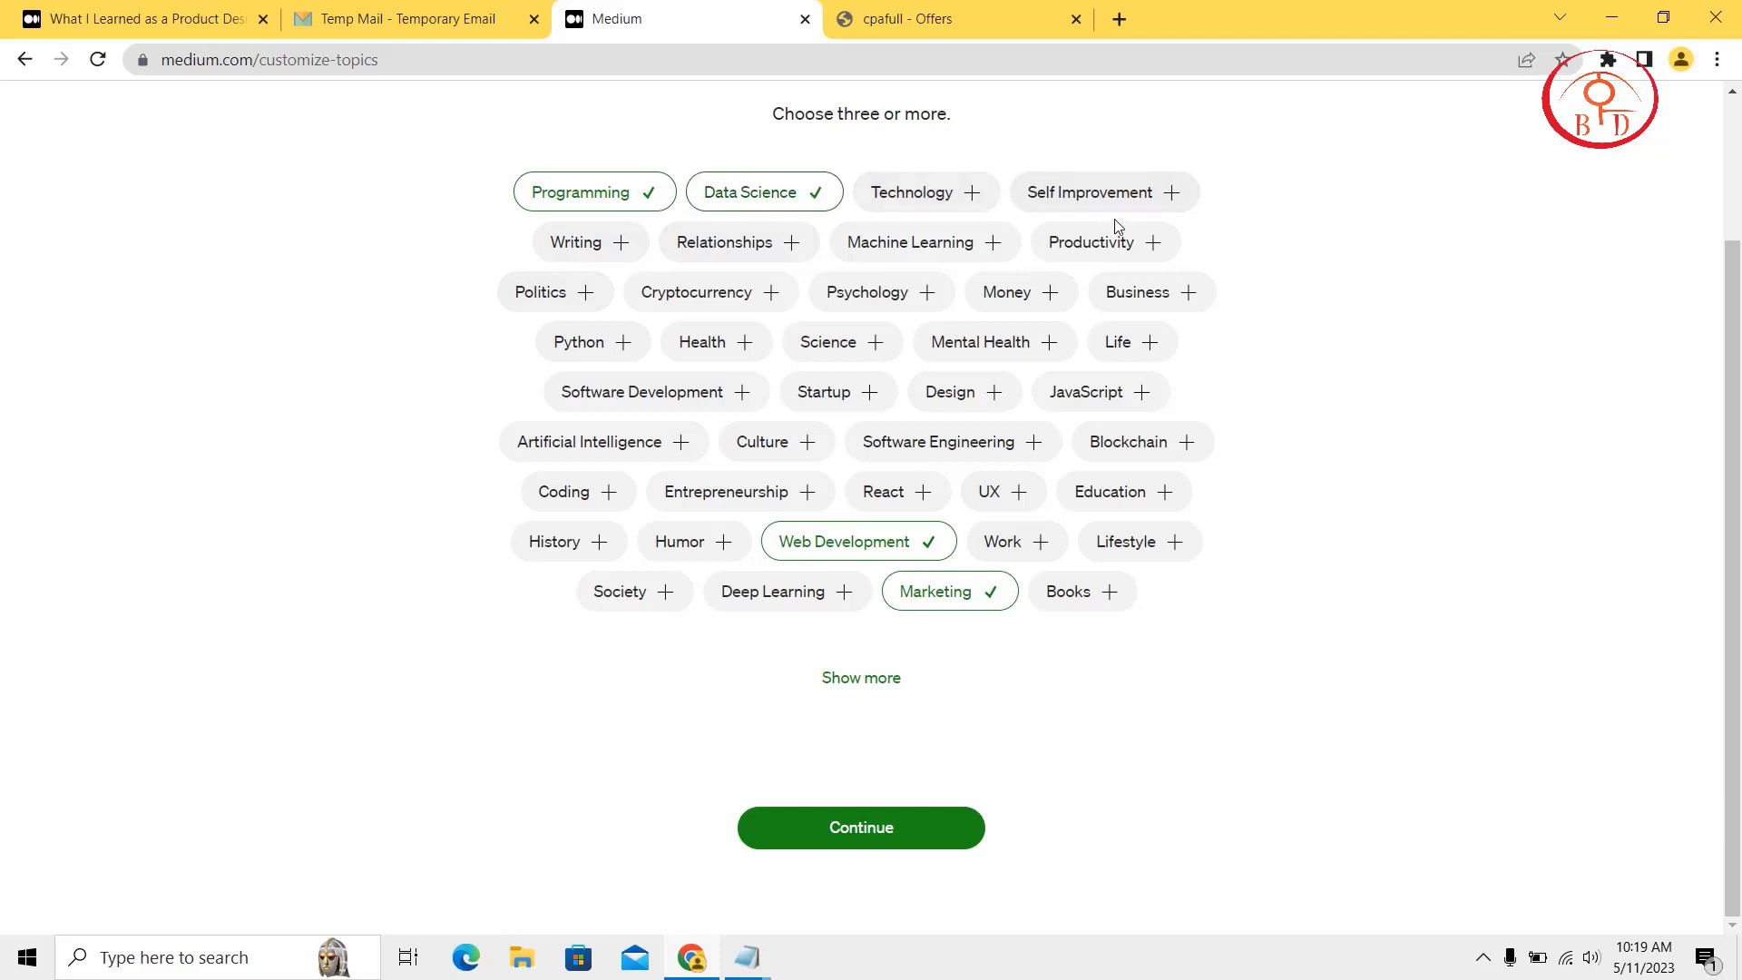
click(1122, 196)
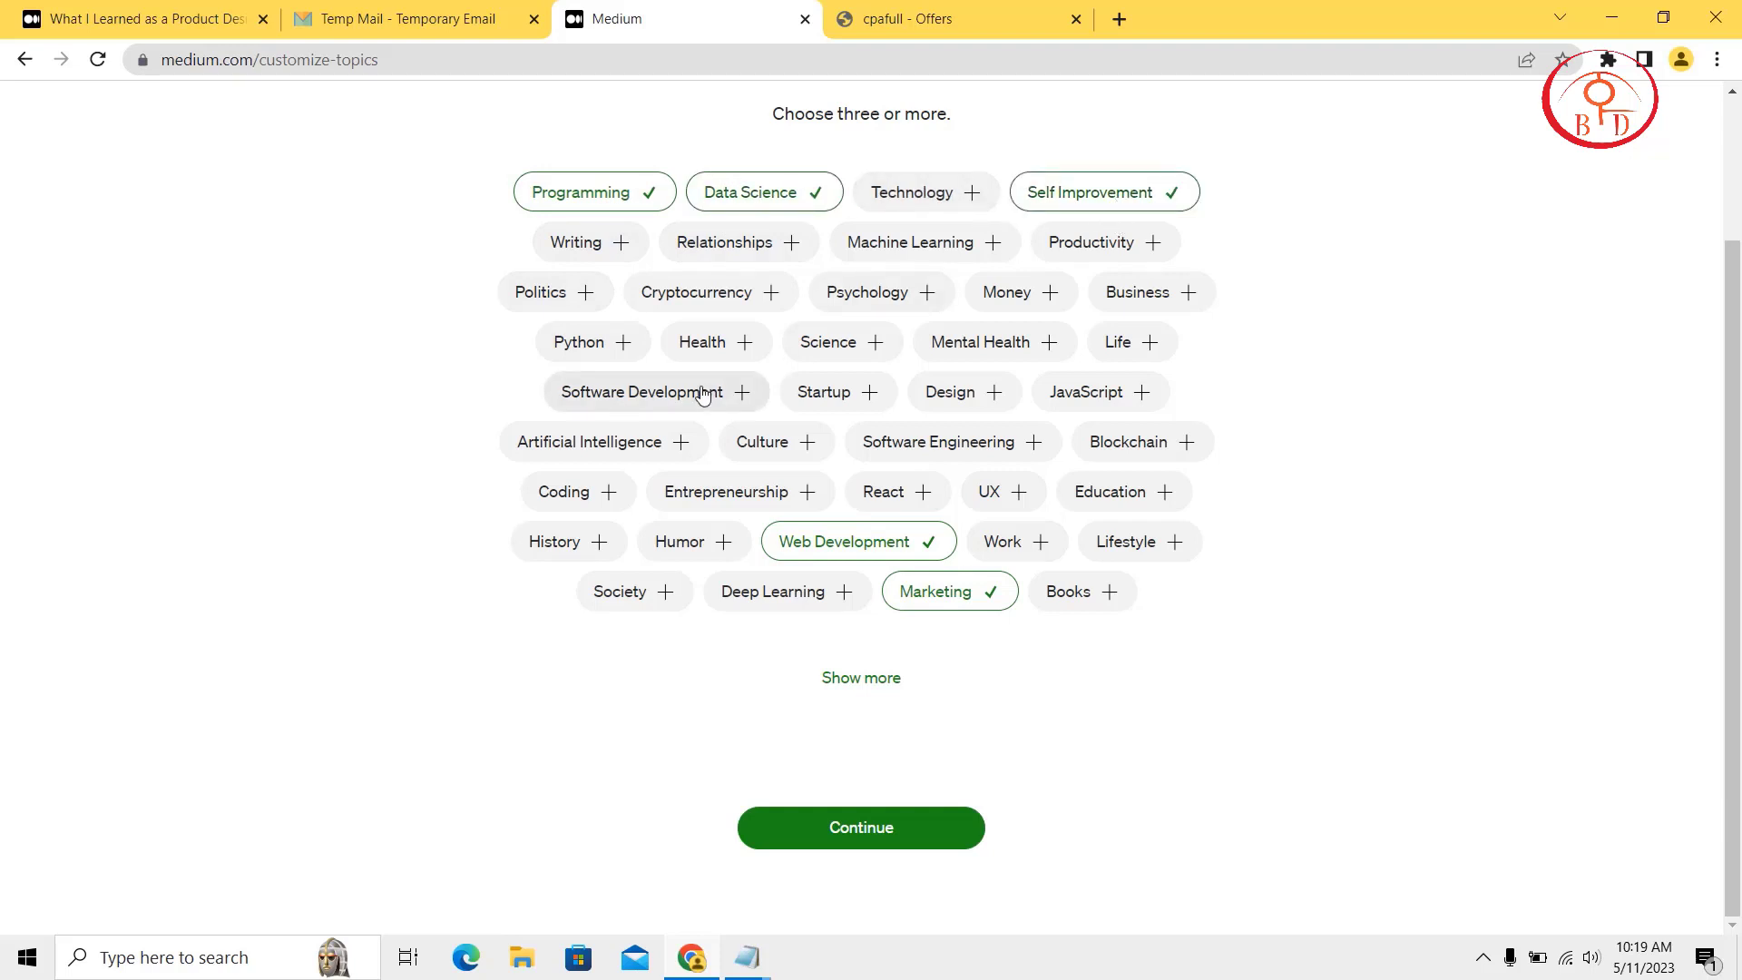
click(653, 404)
click(595, 430)
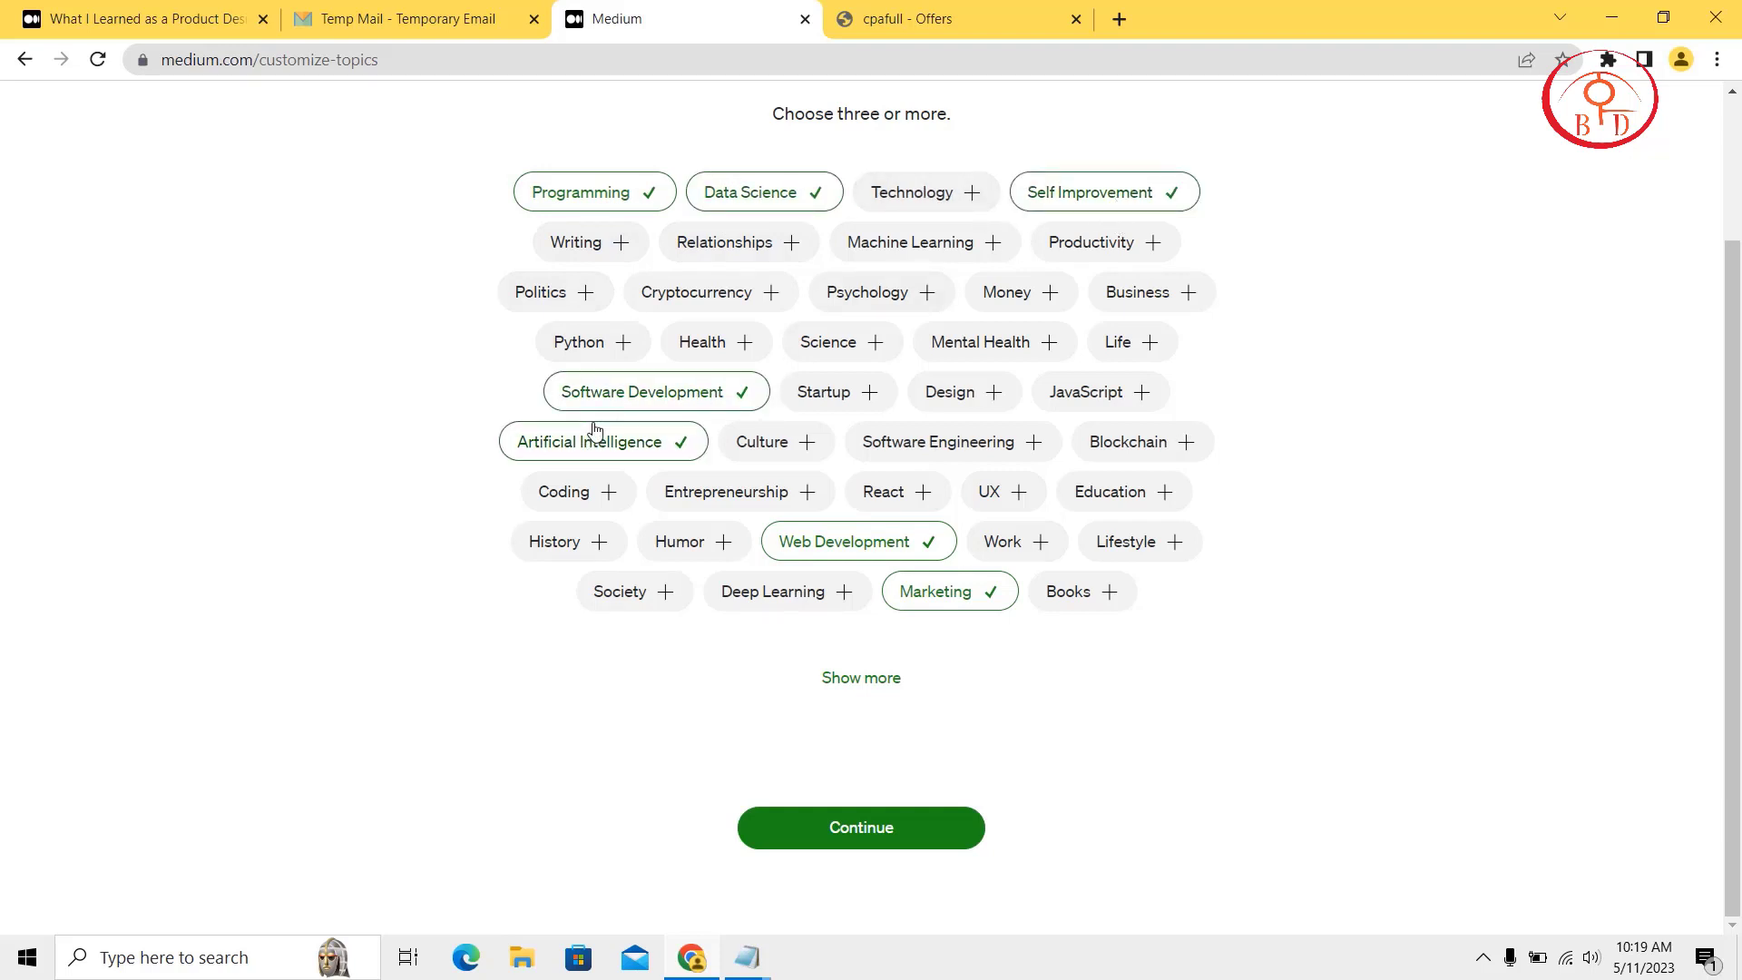
click(573, 542)
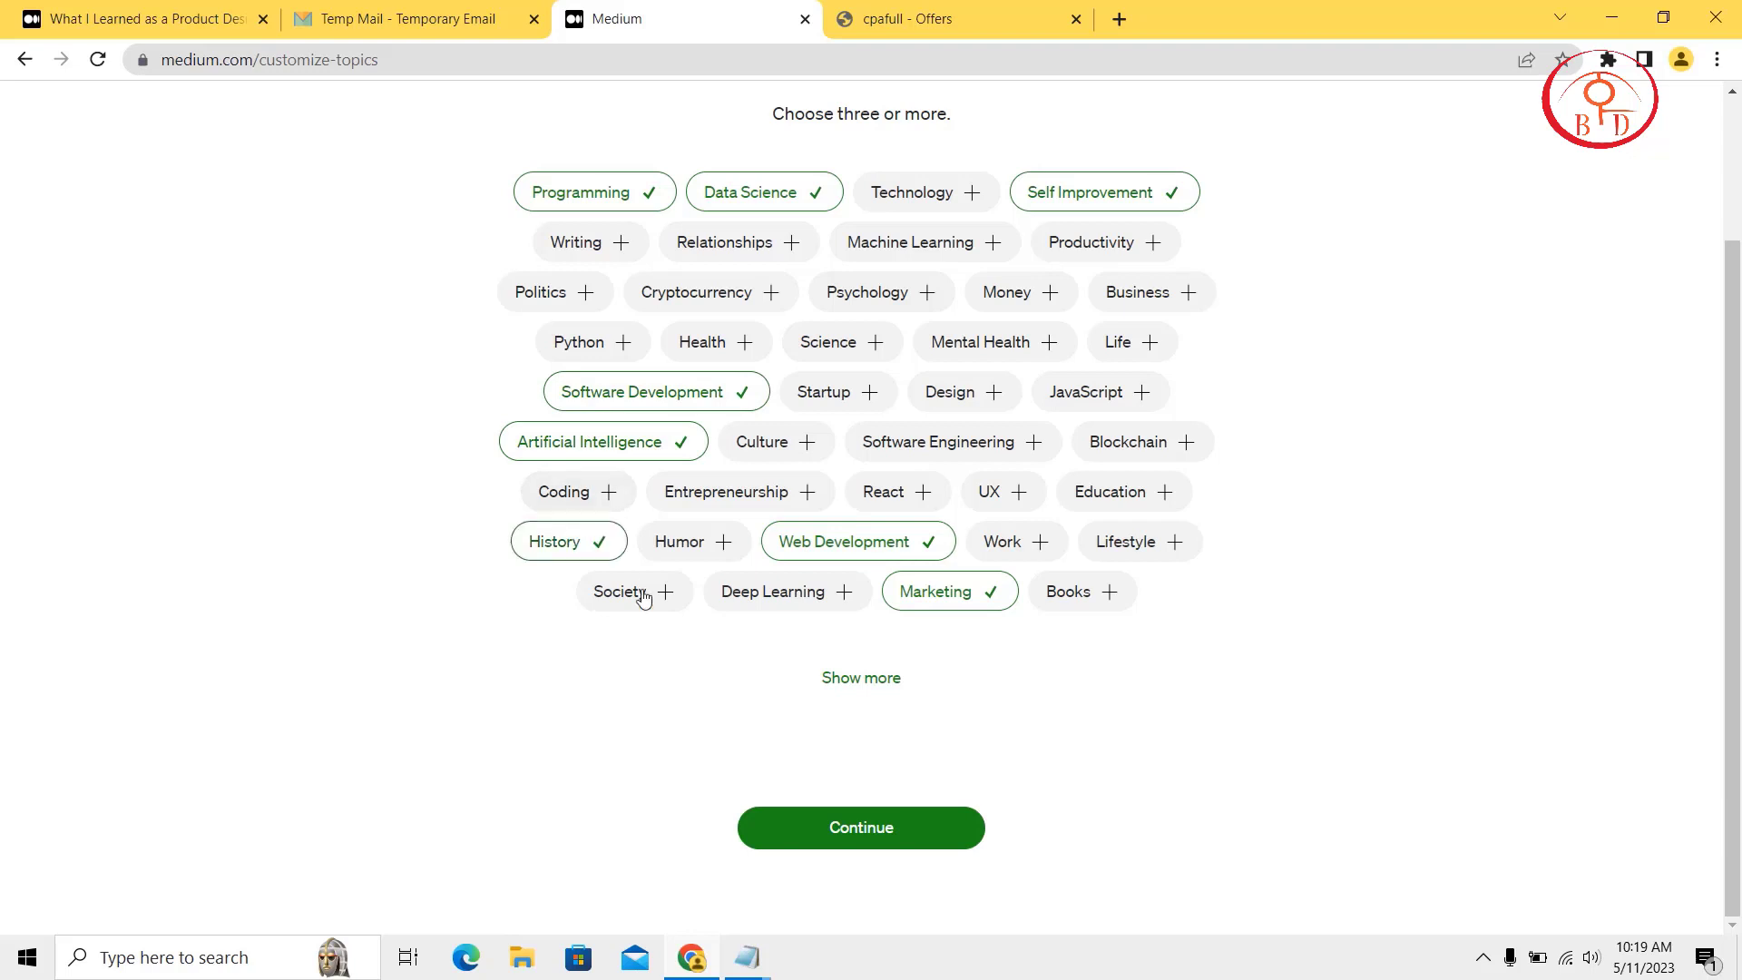
click(655, 606)
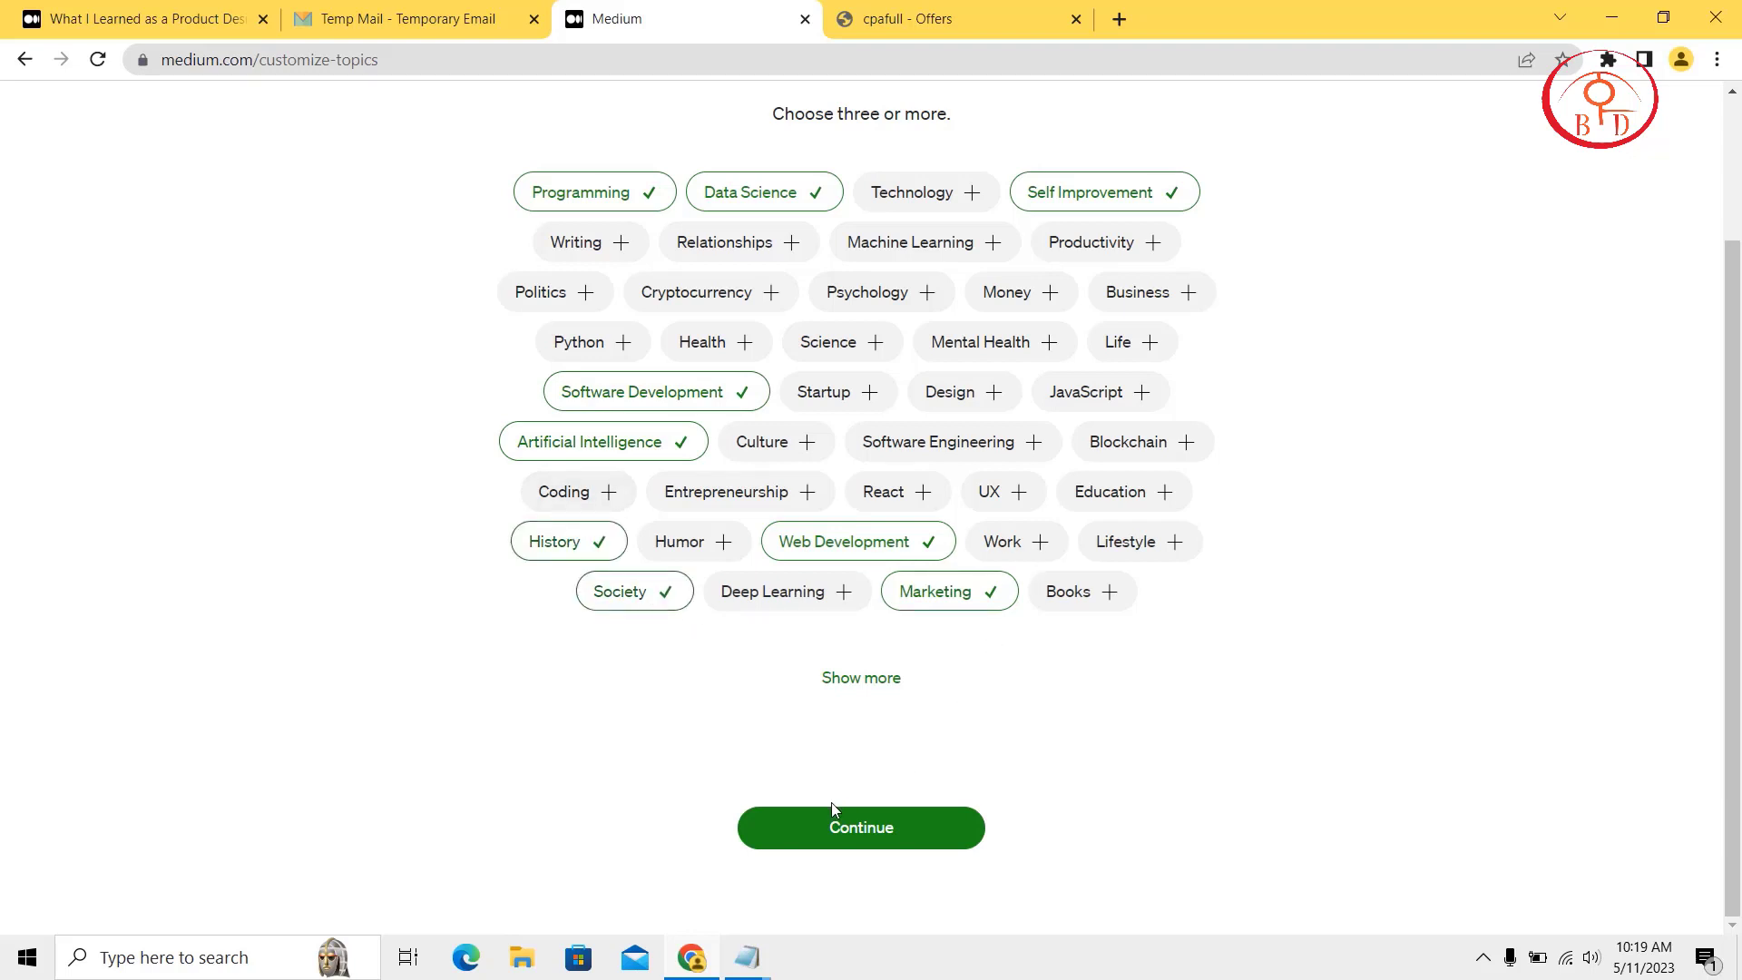
click(834, 829)
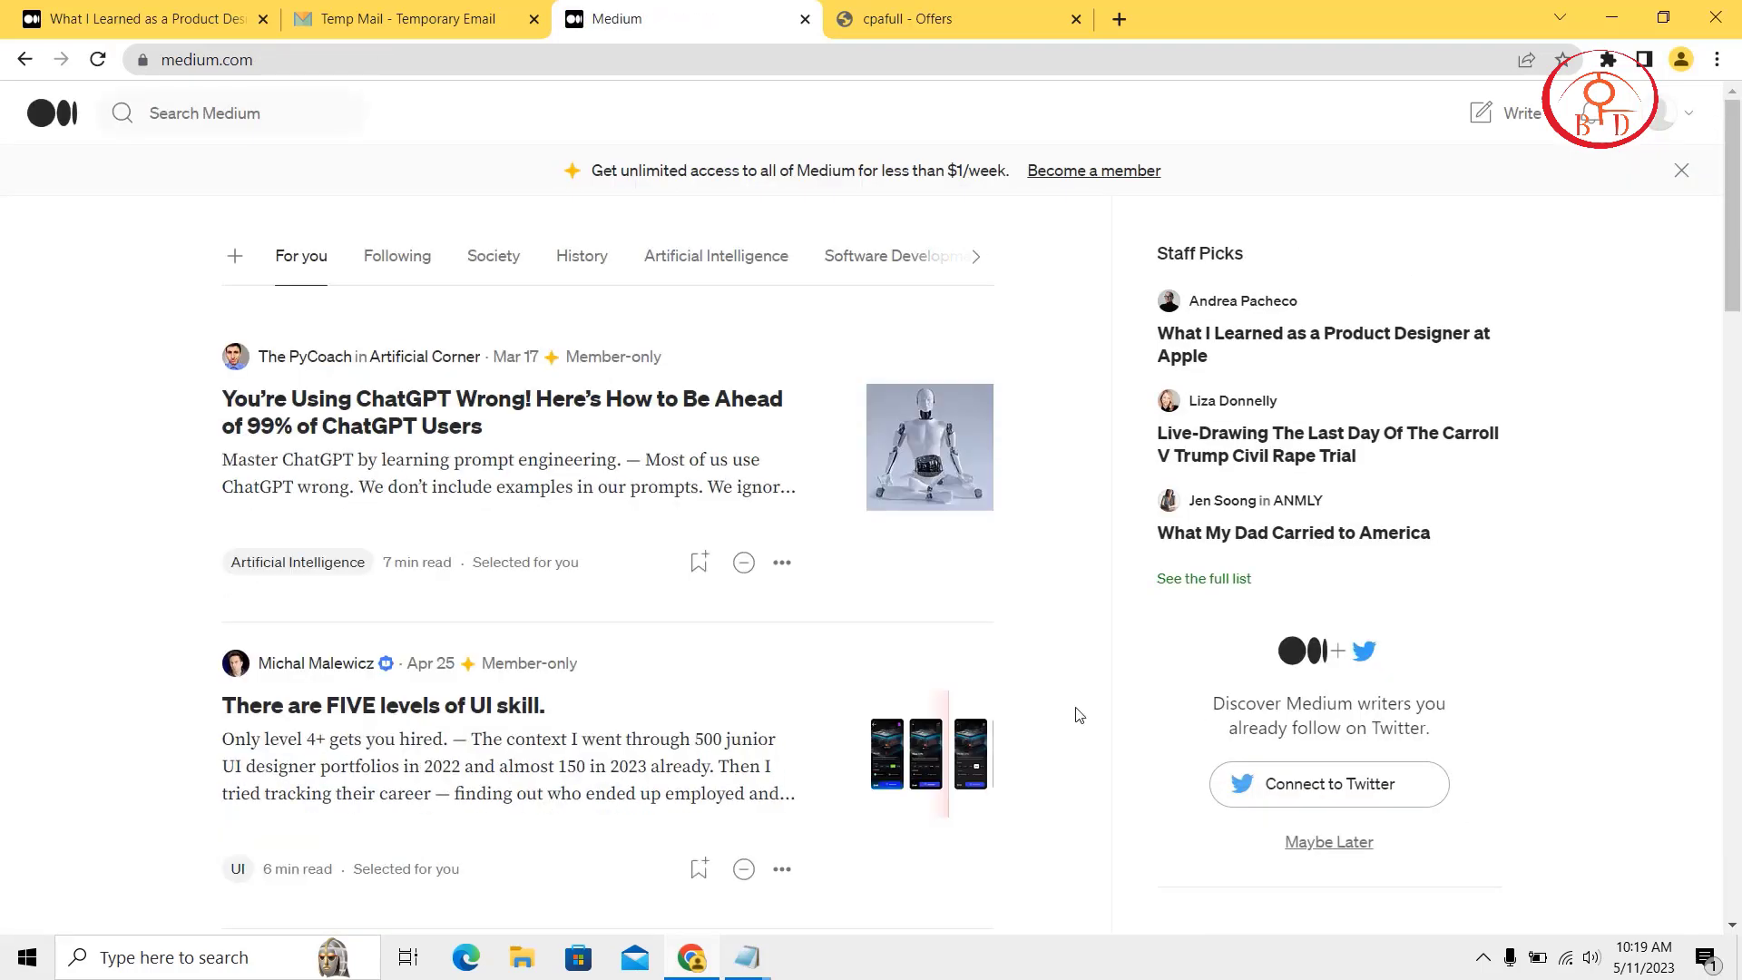
Search Medium for "iphone14" and open the story "Win iPhone14 In Bee Referral Contest".
click(260, 127)
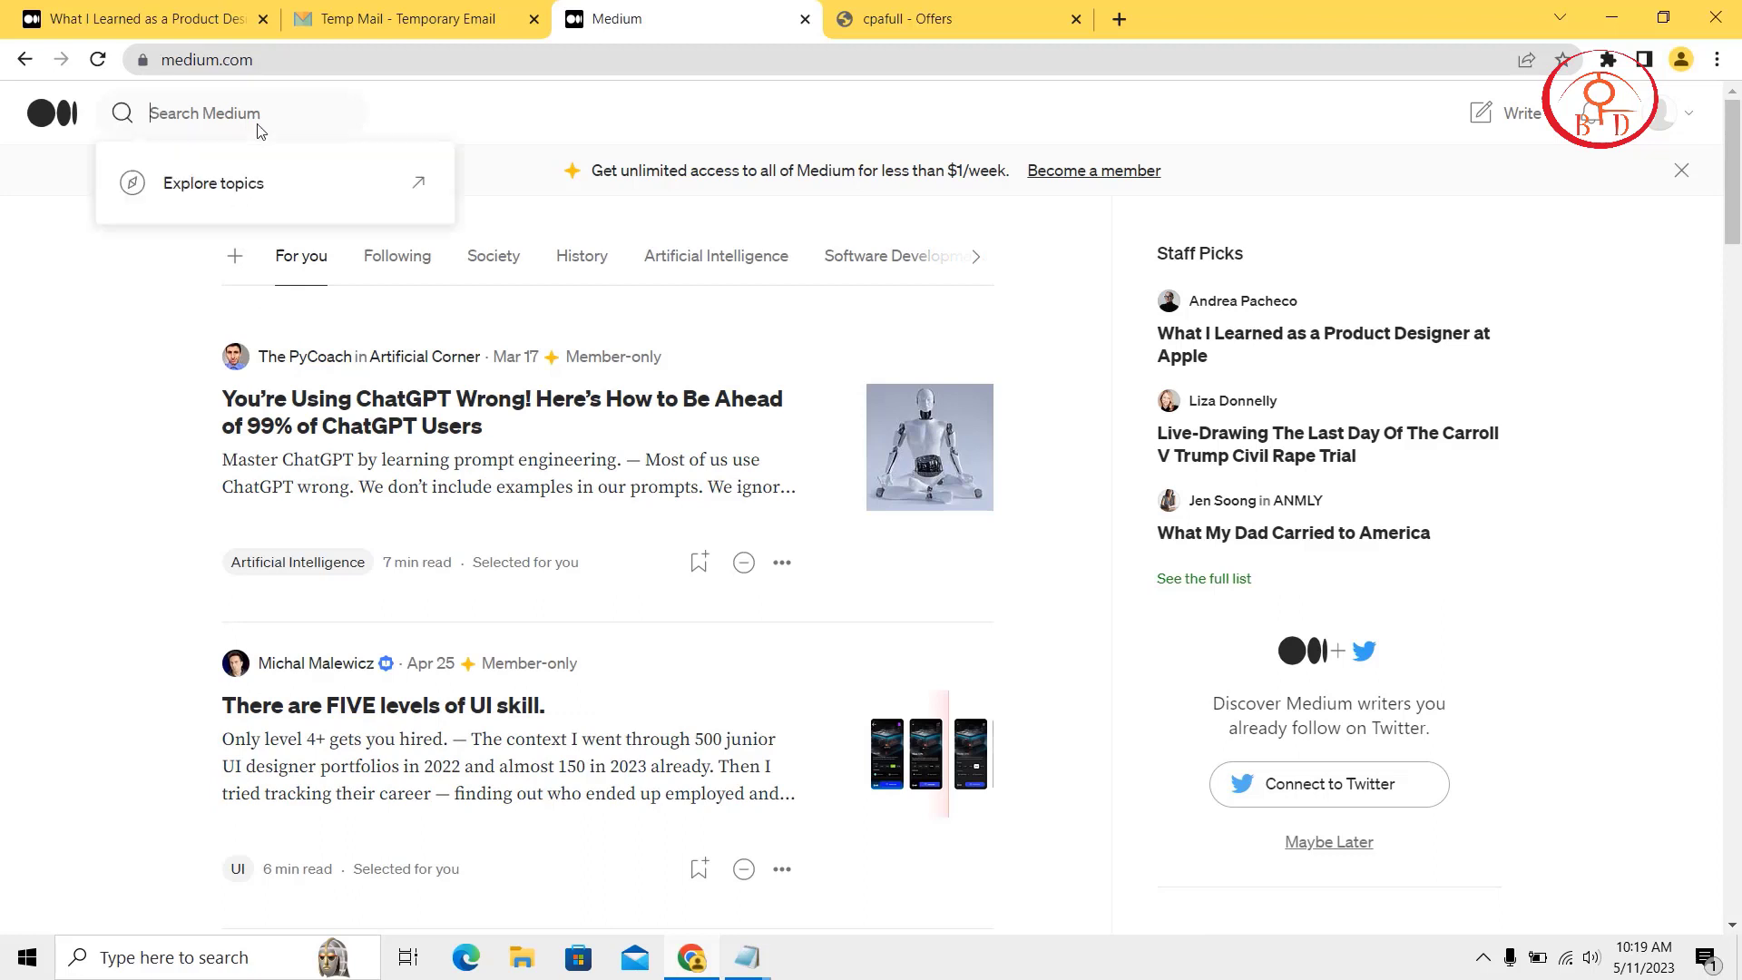
text(iph)
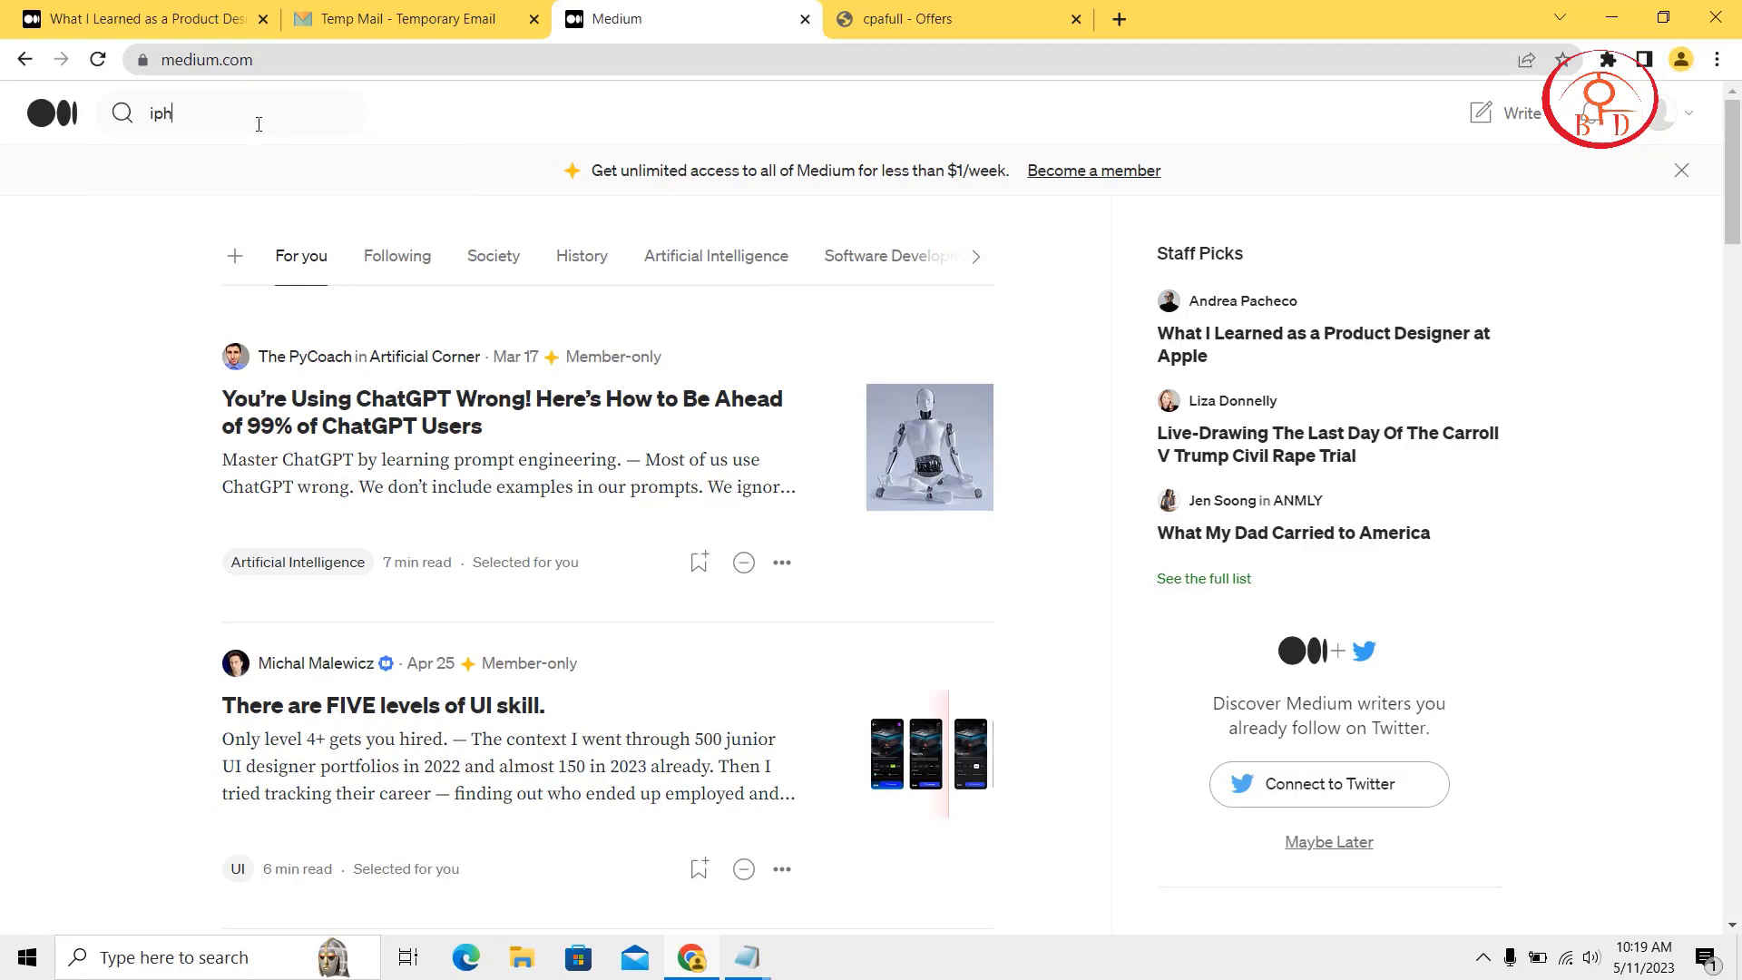
text(one14)
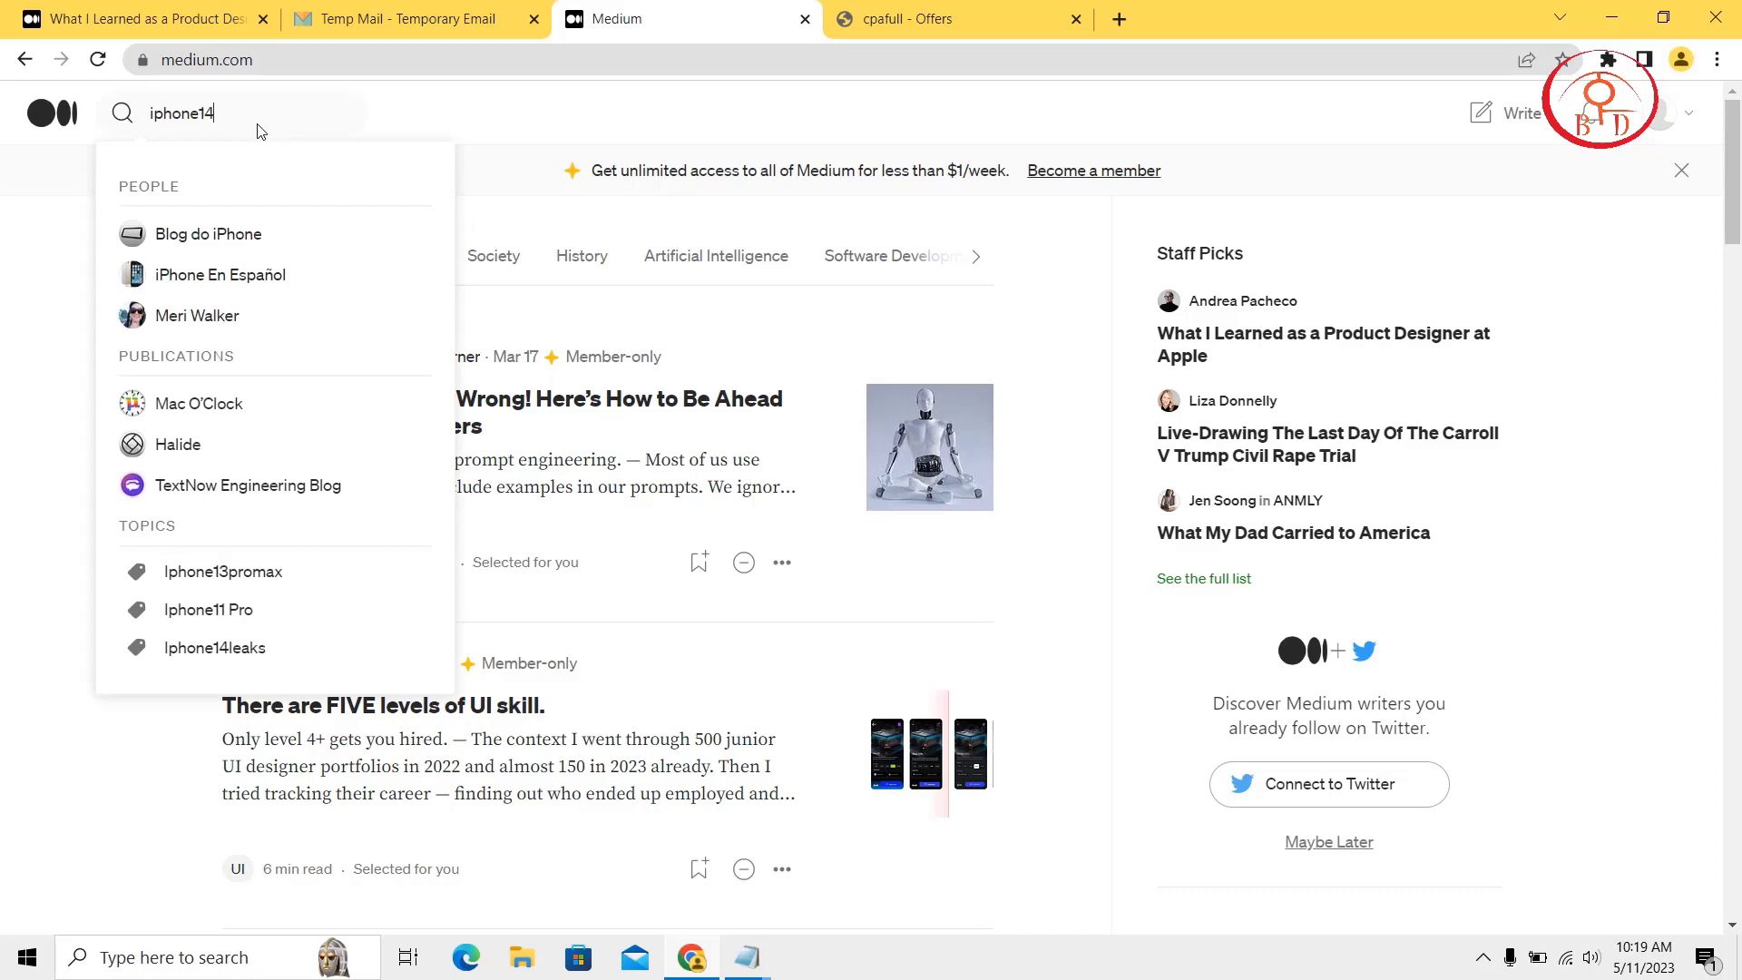
key(Return)
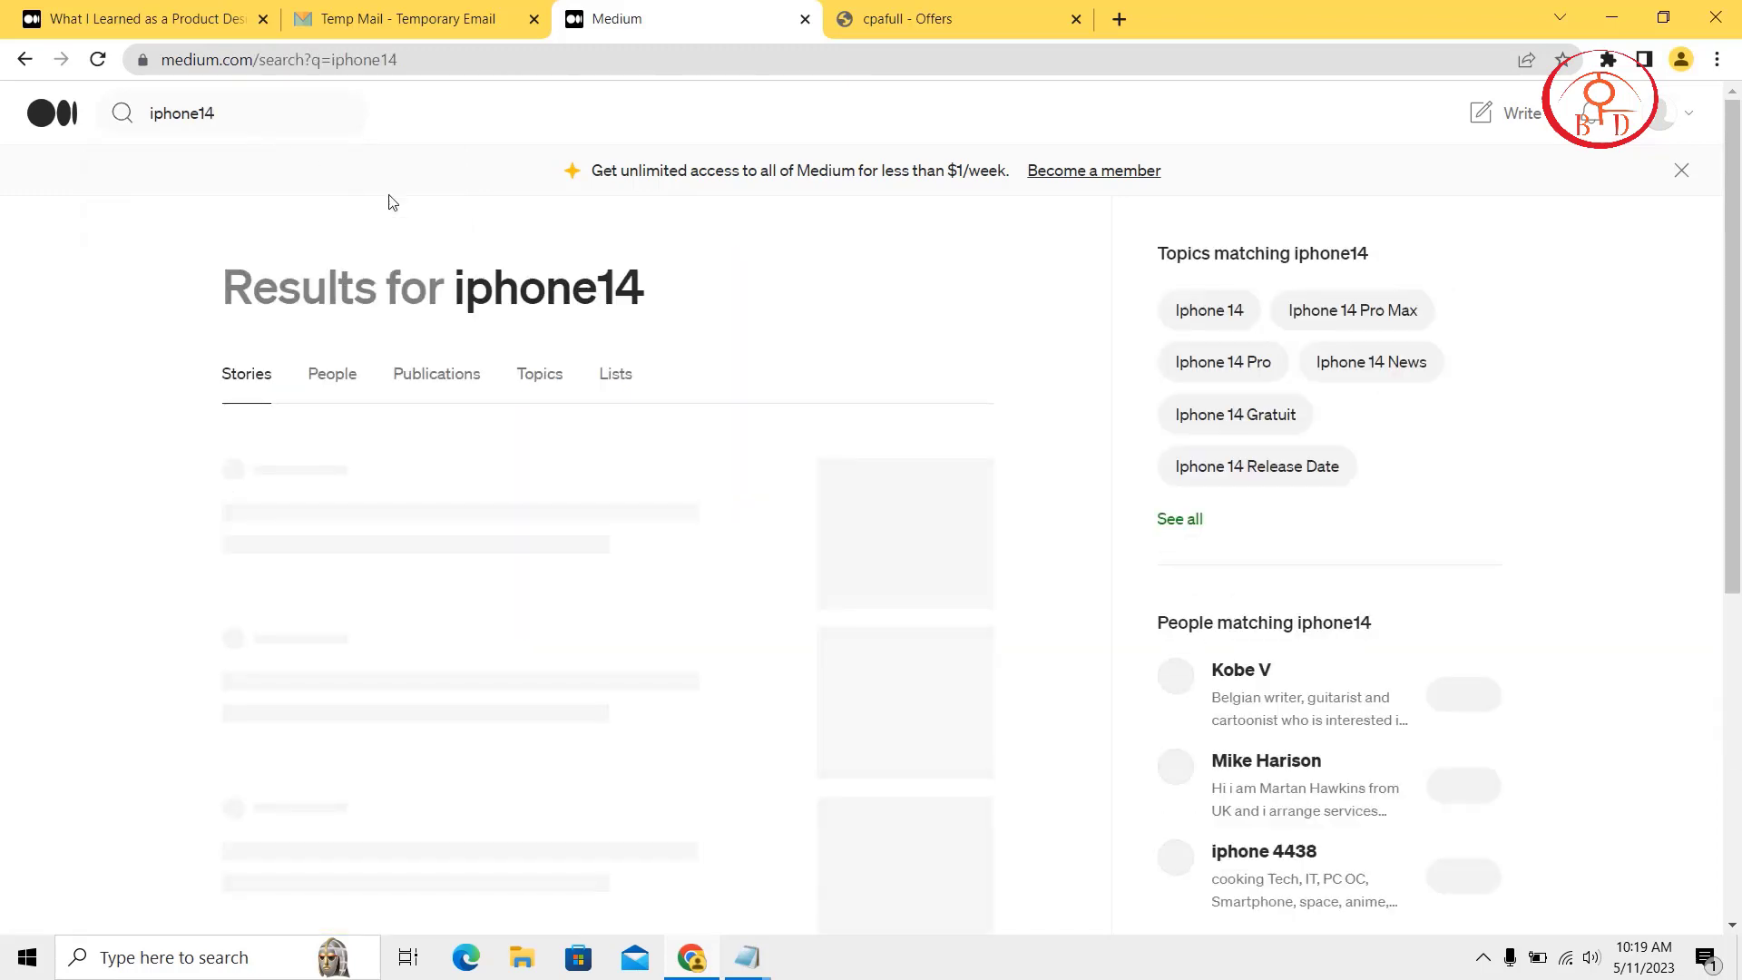
scroll(489, 272, down, 3)
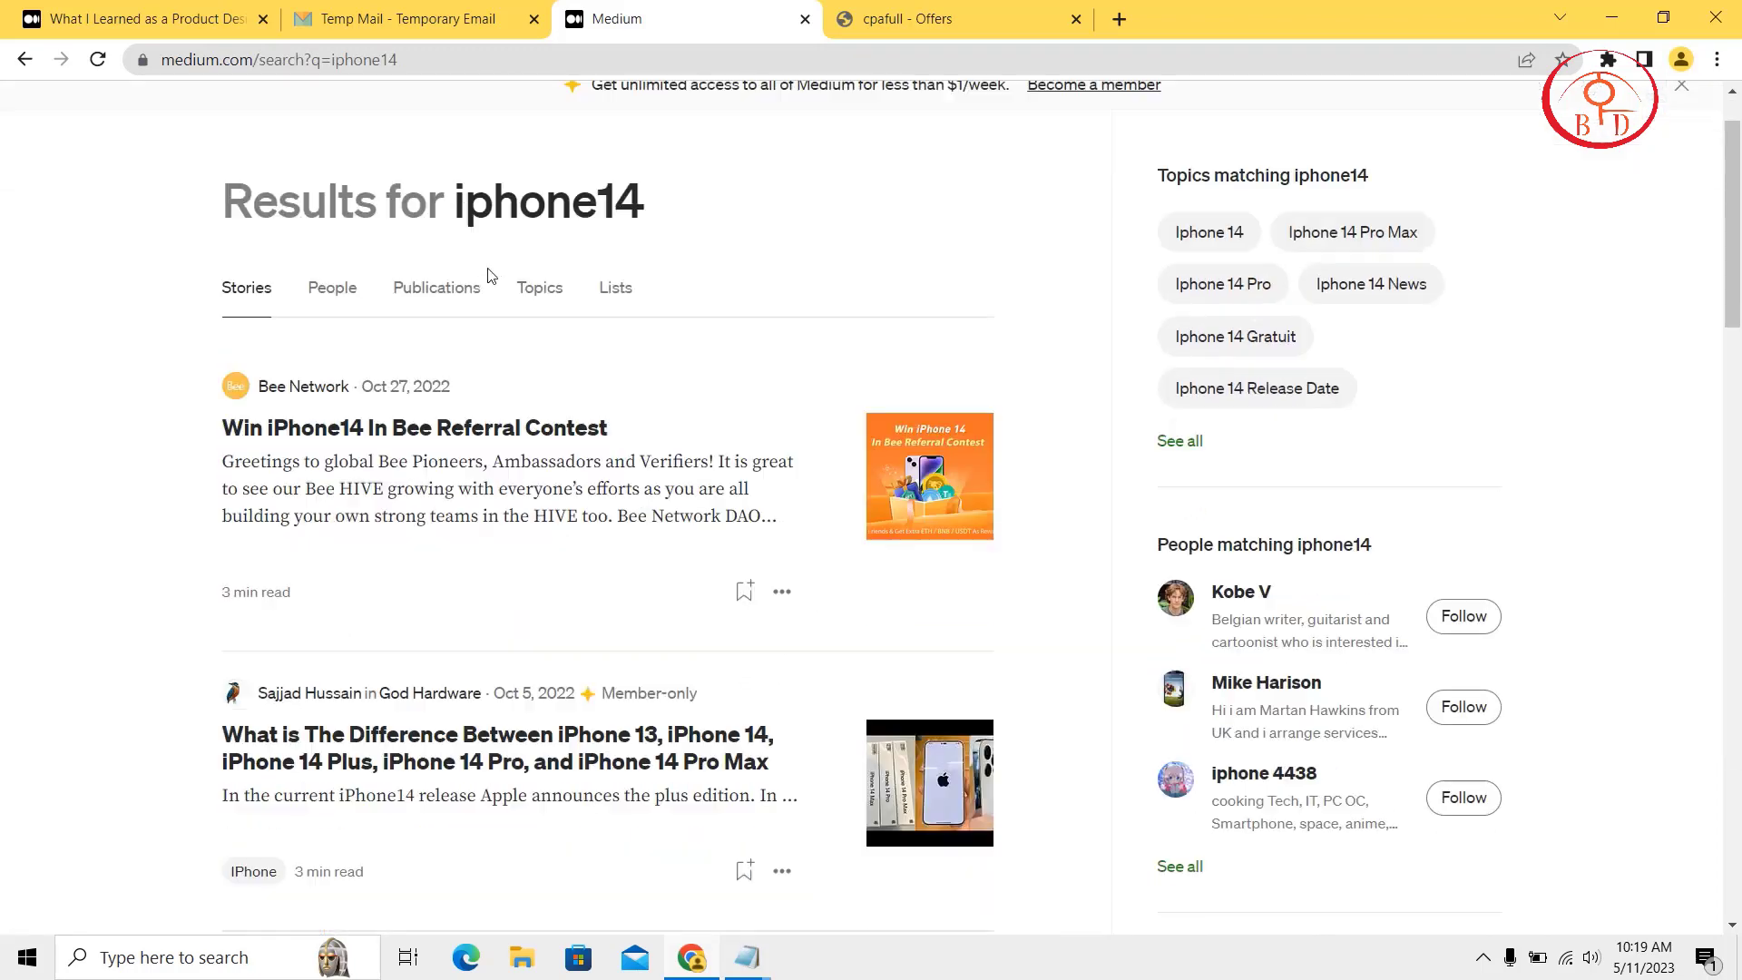
scroll(489, 272, up, 1)
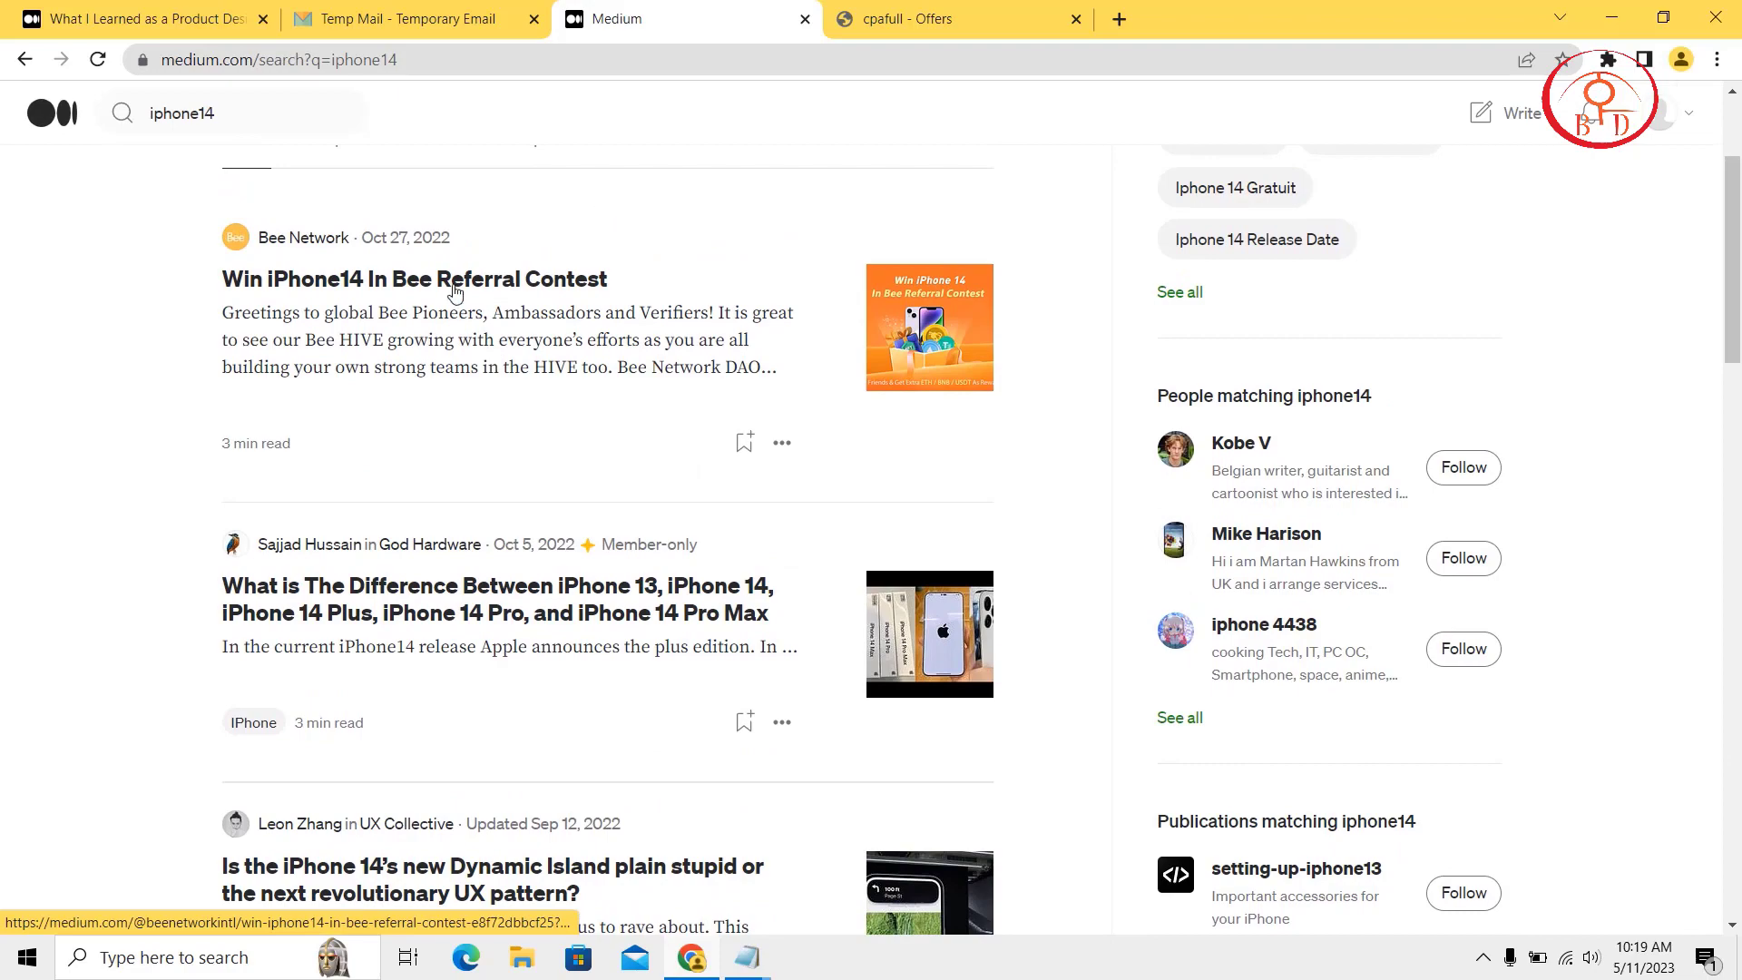
click(460, 287)
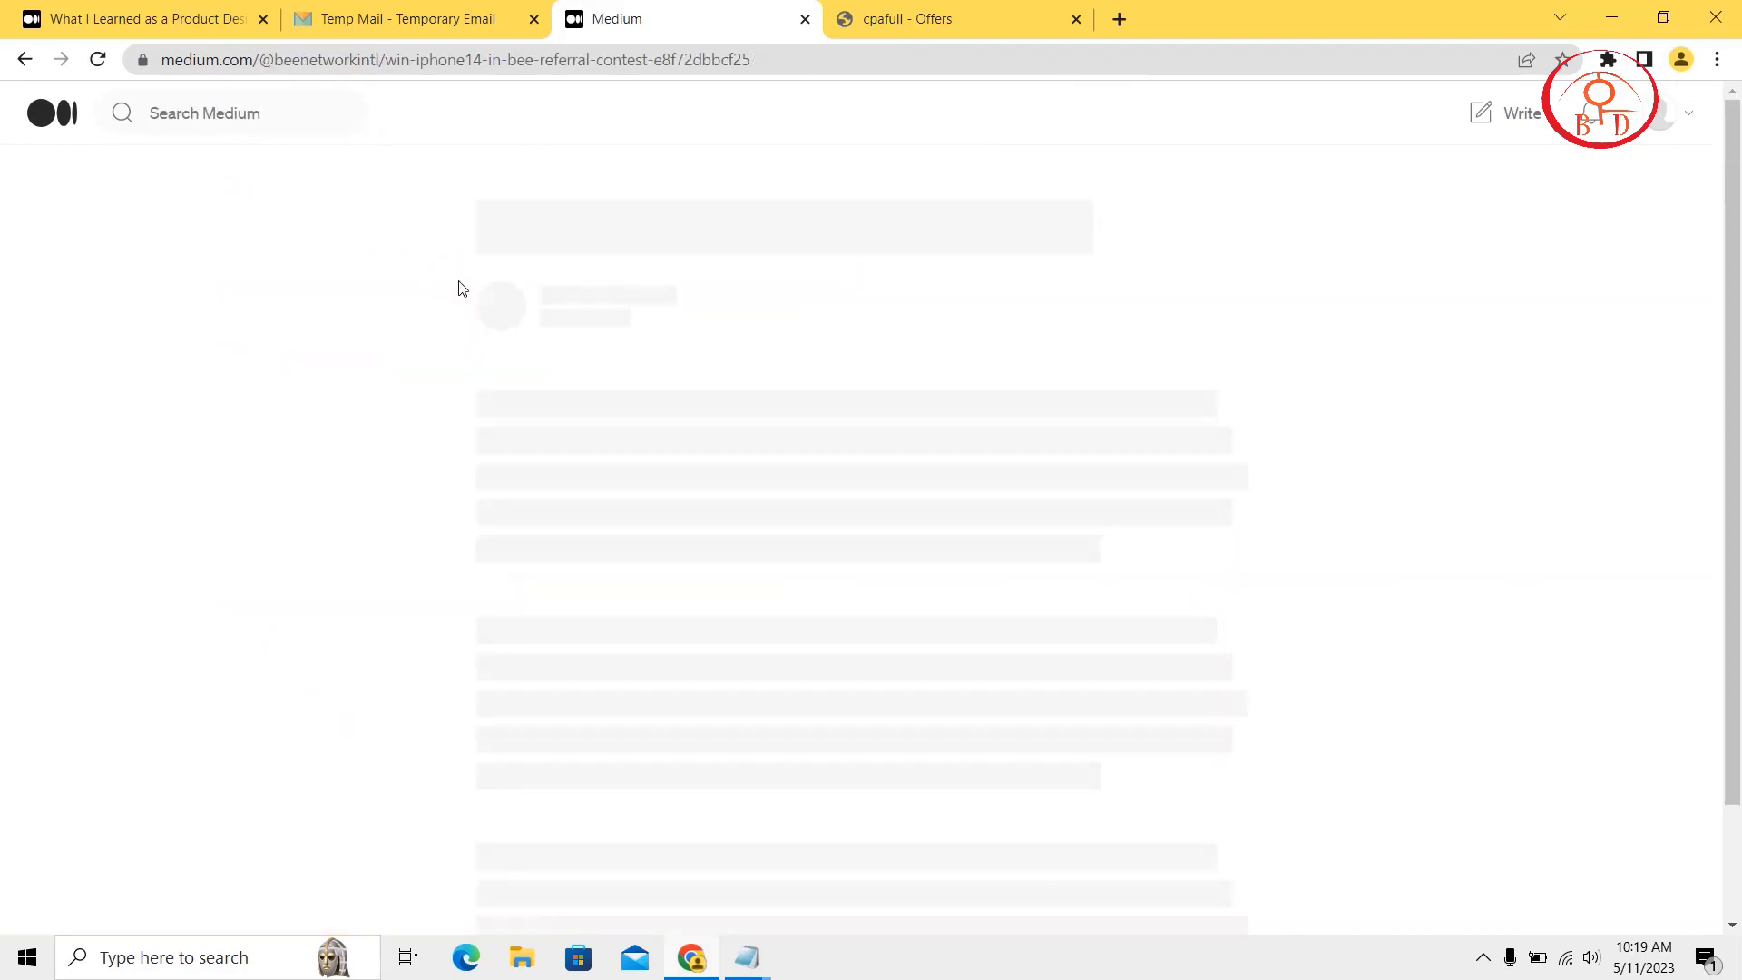
Read through the contest story's rules, prizes and social links, and return to the Medium homepage.
scroll(460, 287, down, 15)
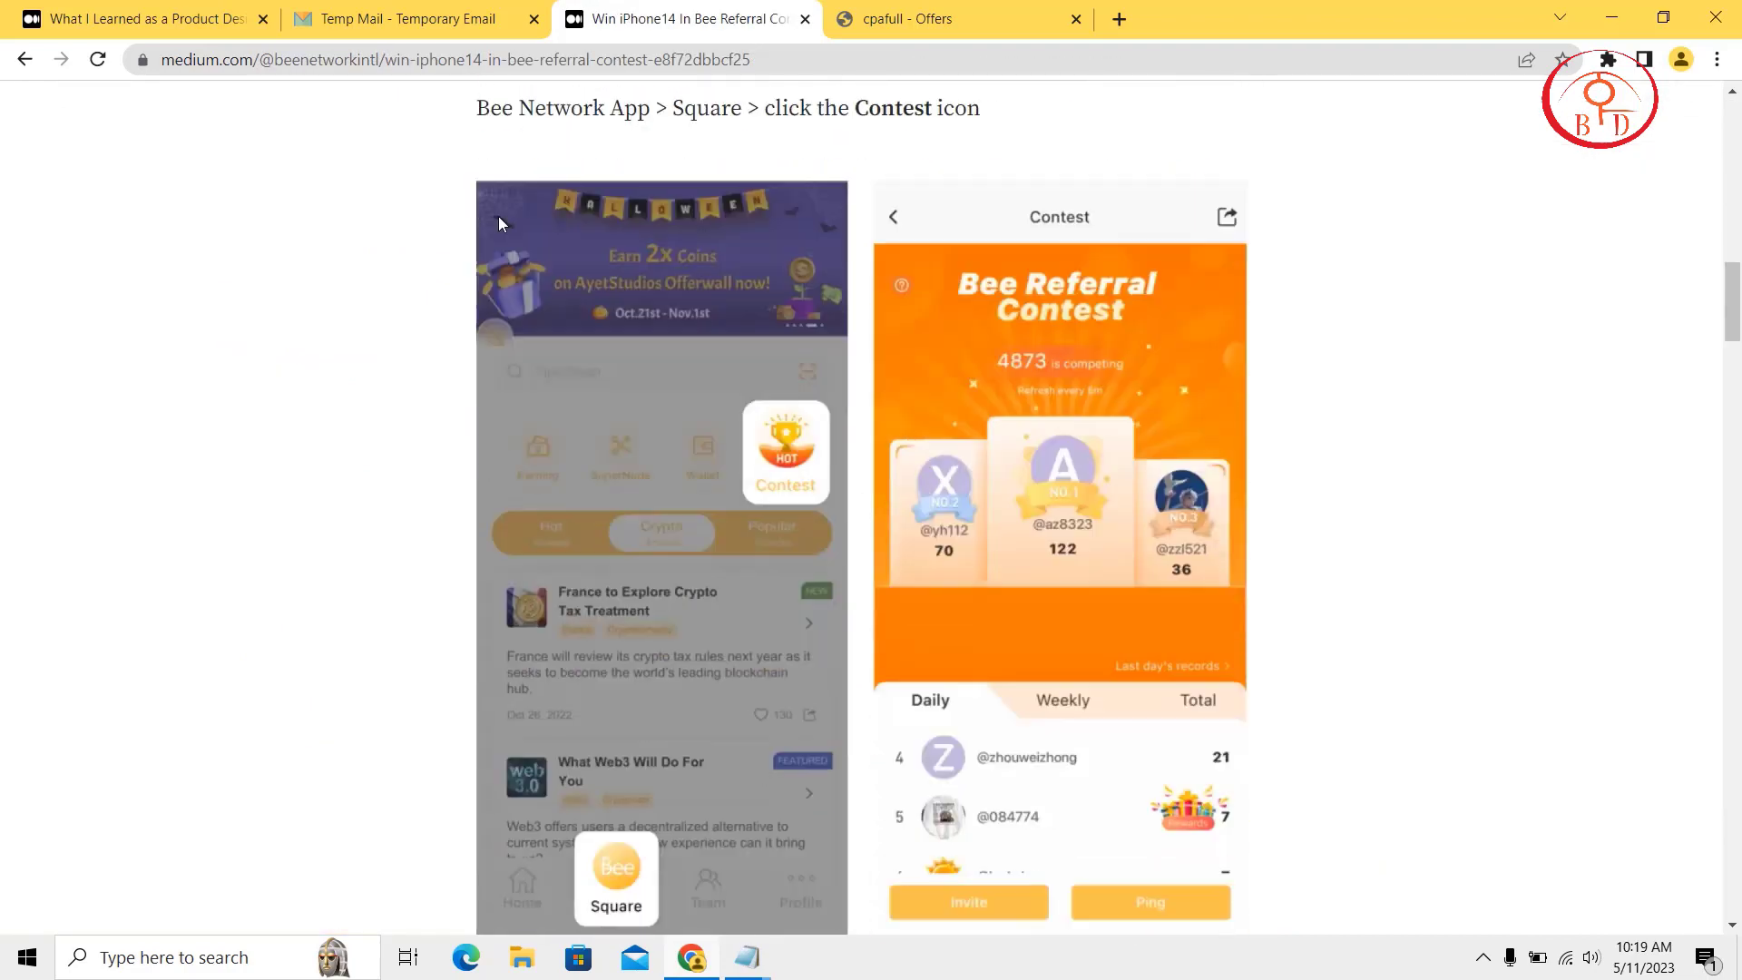
scroll(500, 224, down, 6)
scroll(499, 225, up, 11)
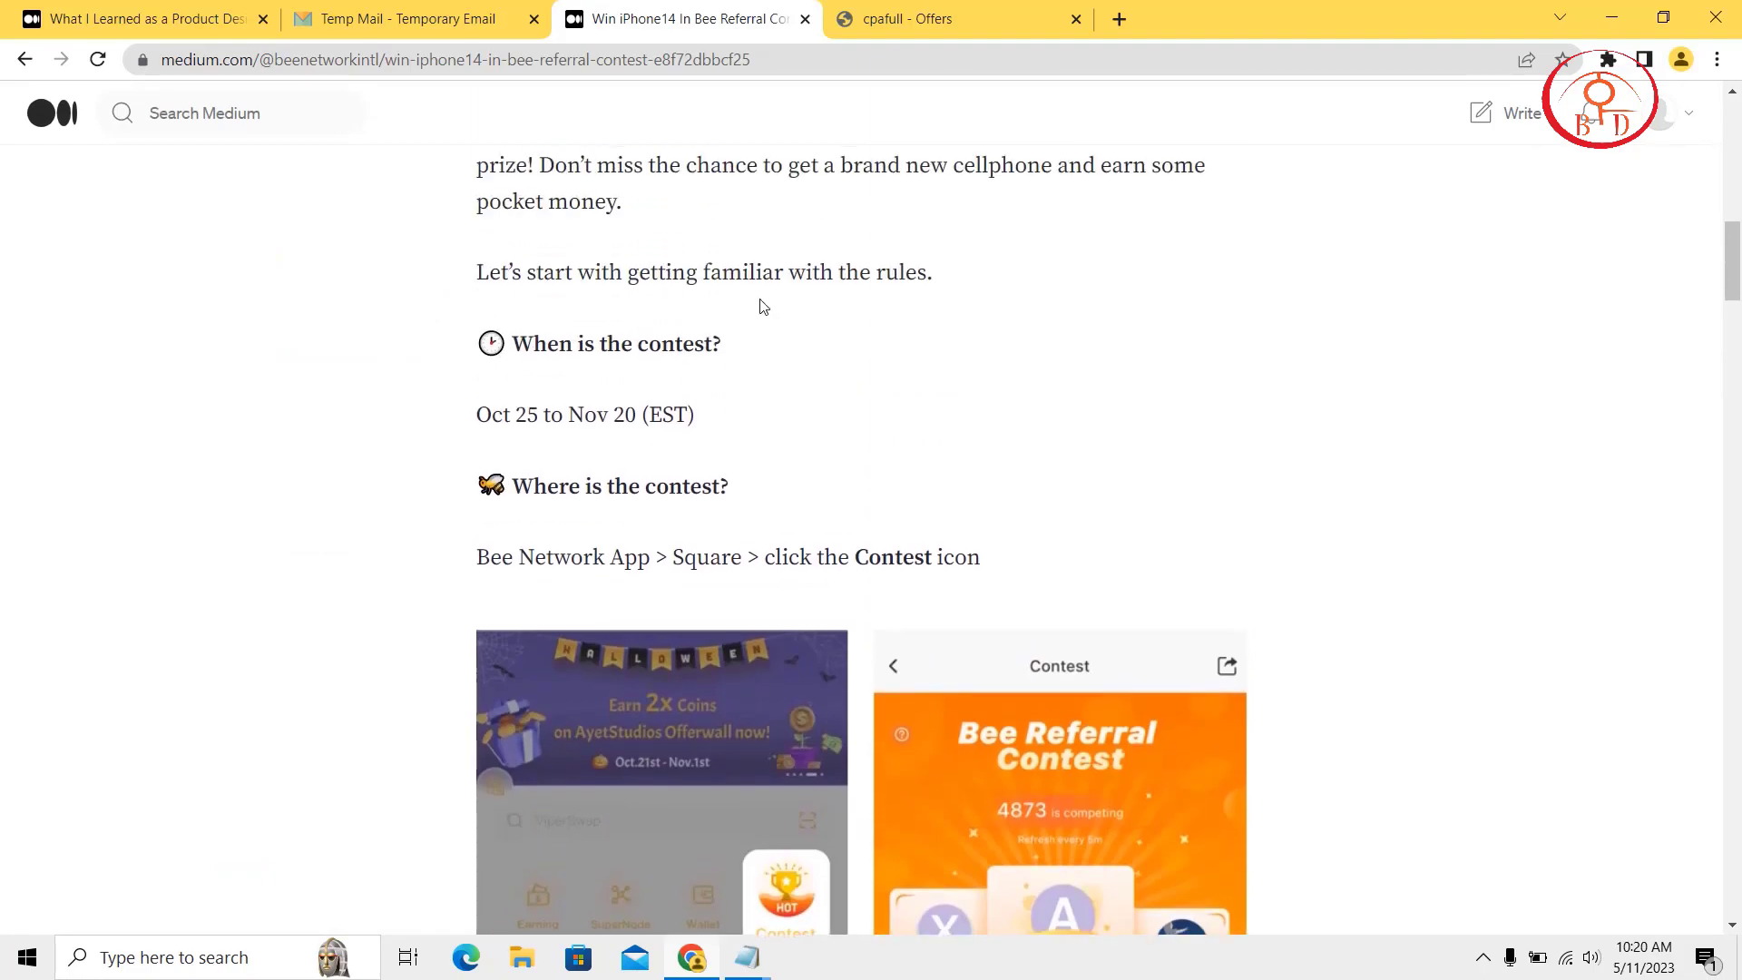
scroll(762, 307, up, 5)
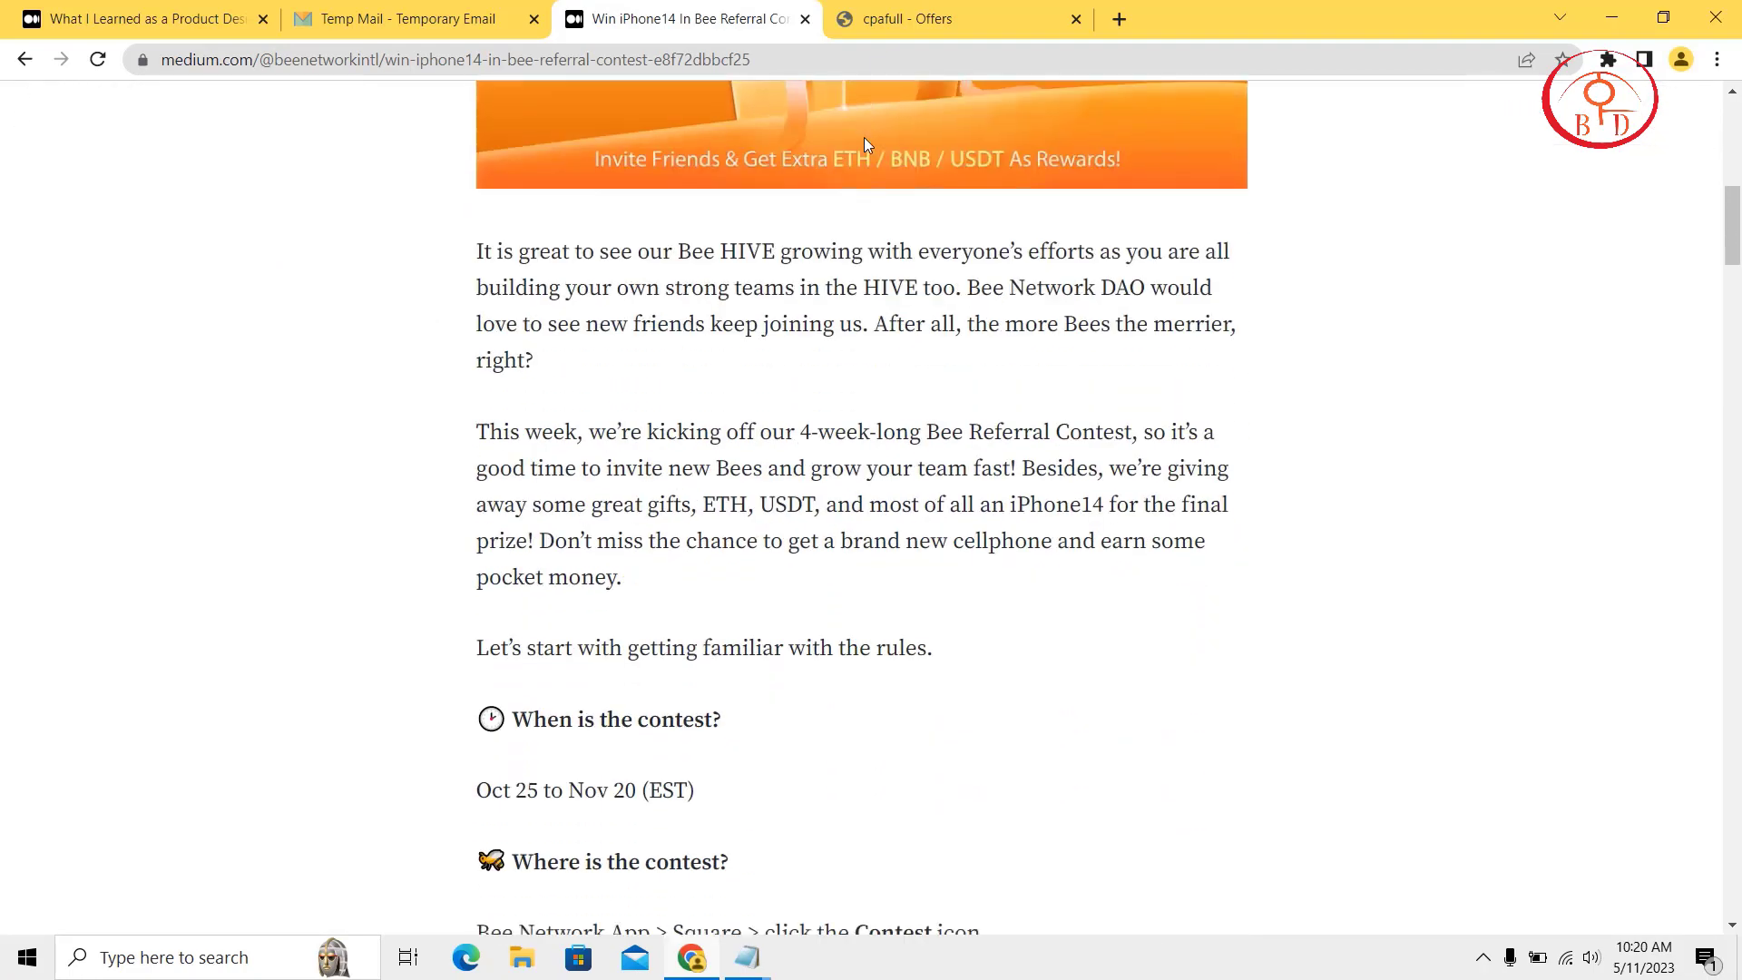
scroll(864, 138, down, 15)
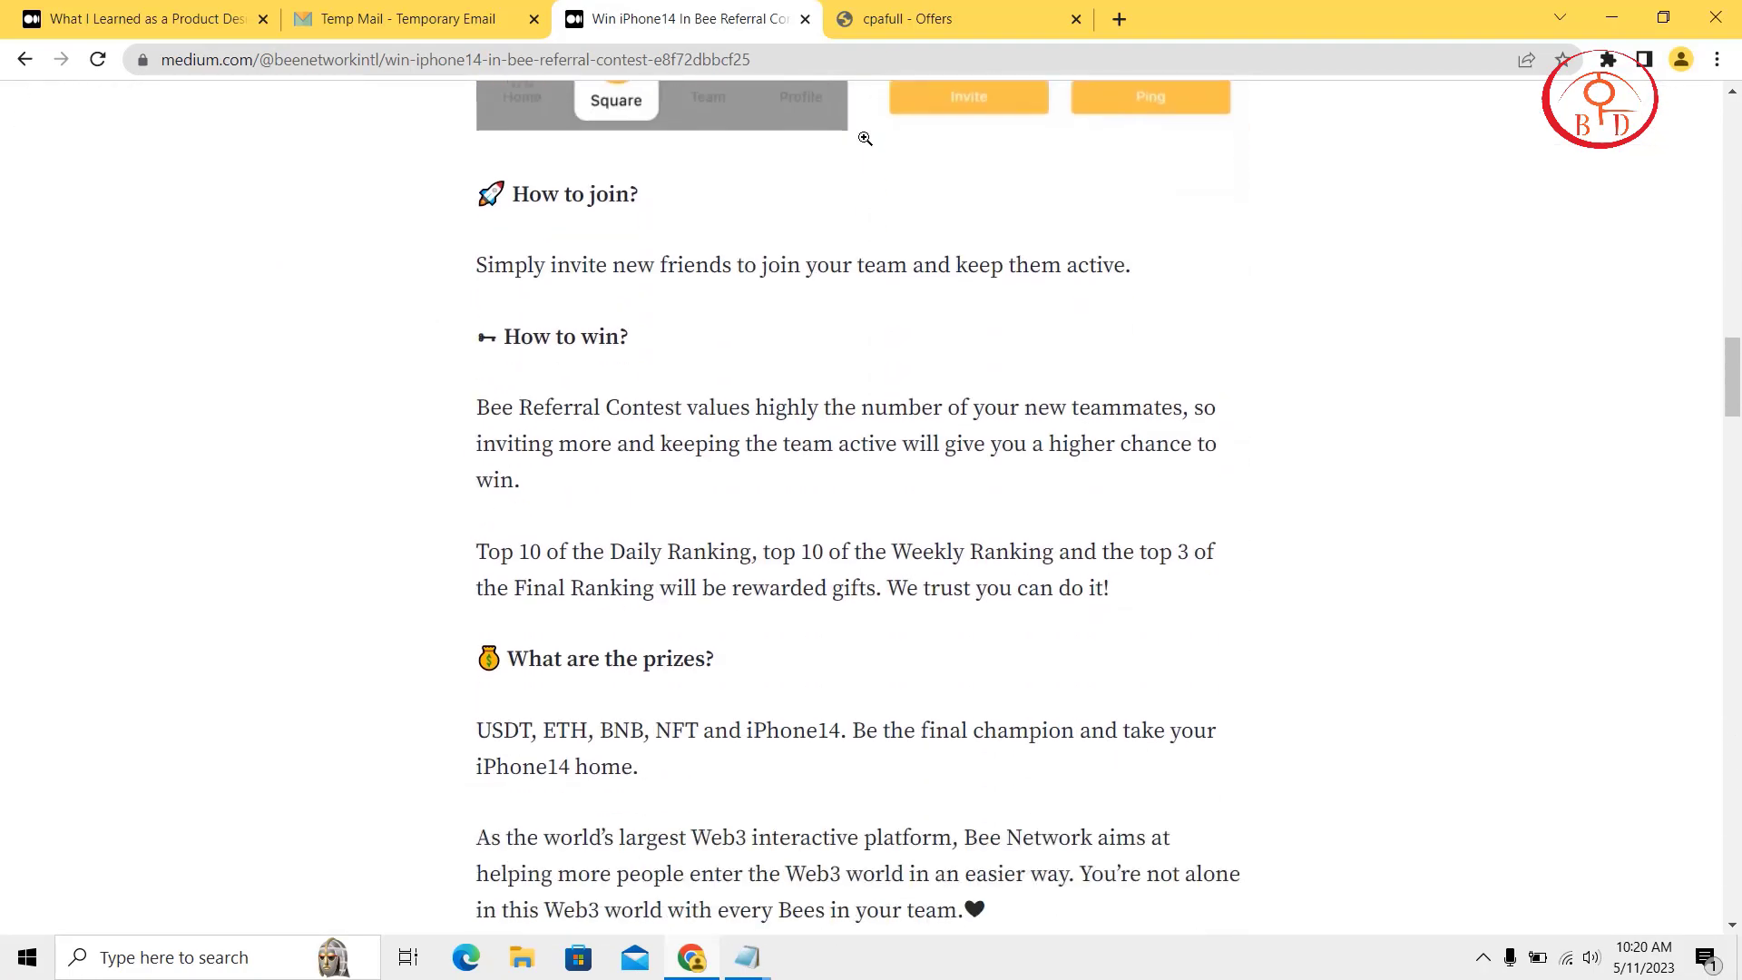
scroll(865, 138, down, 12)
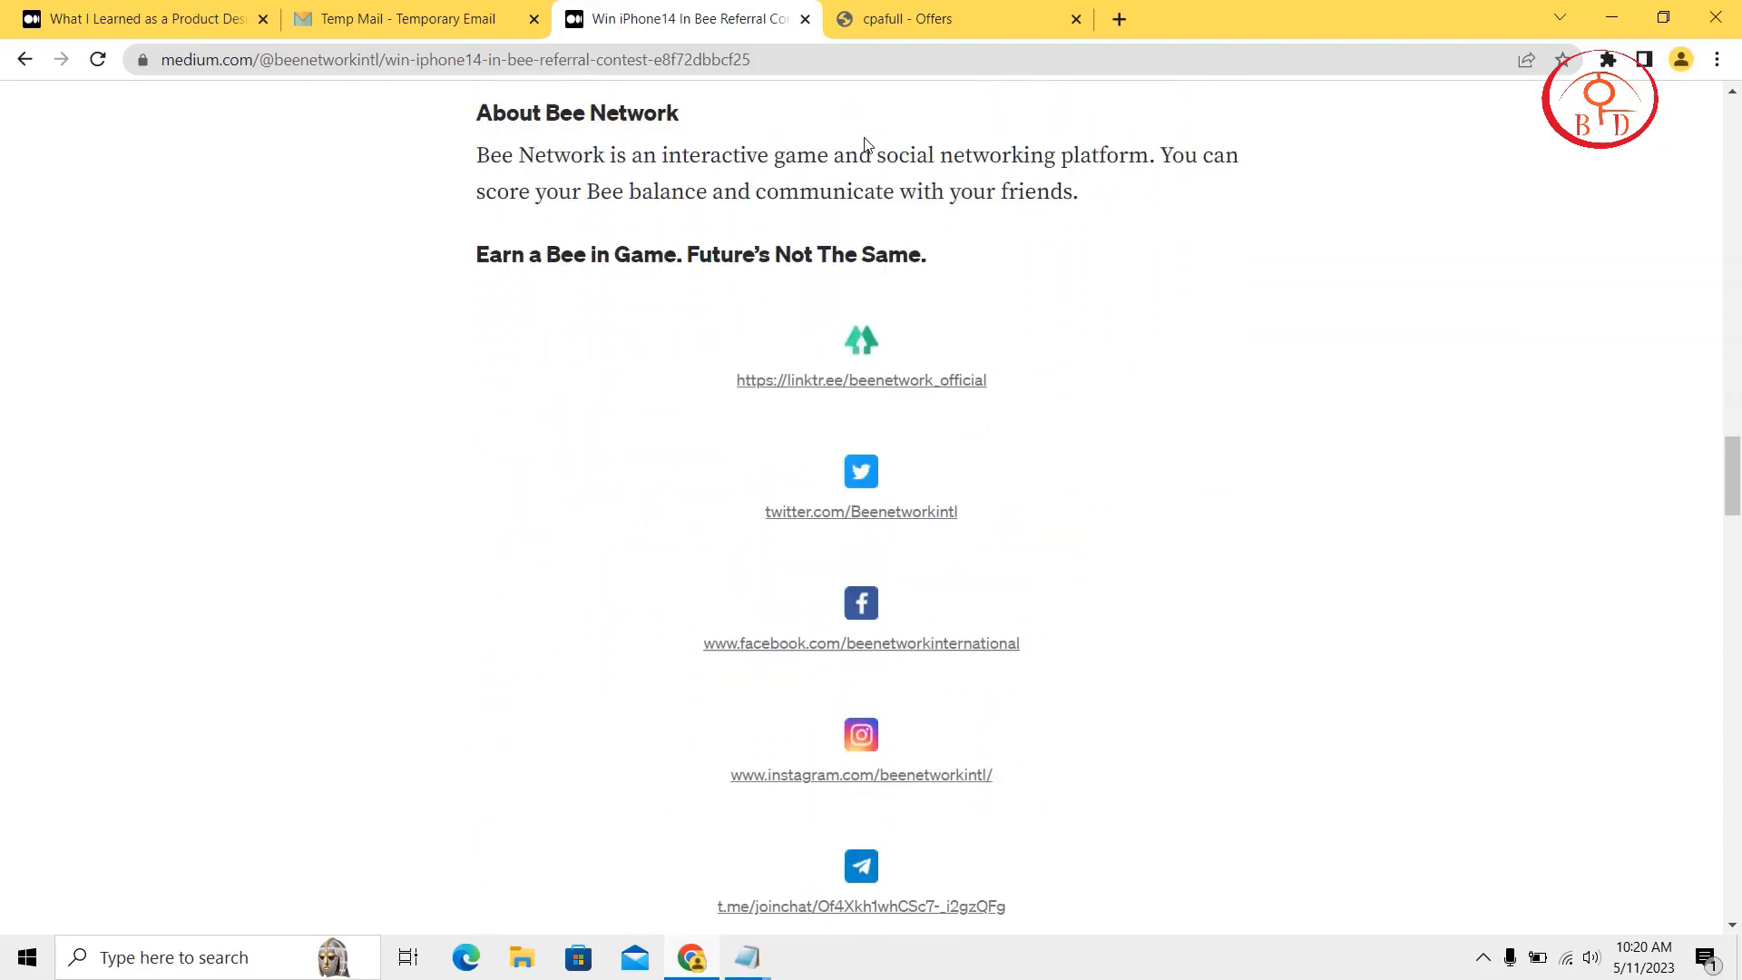
scroll(865, 143, up, 20)
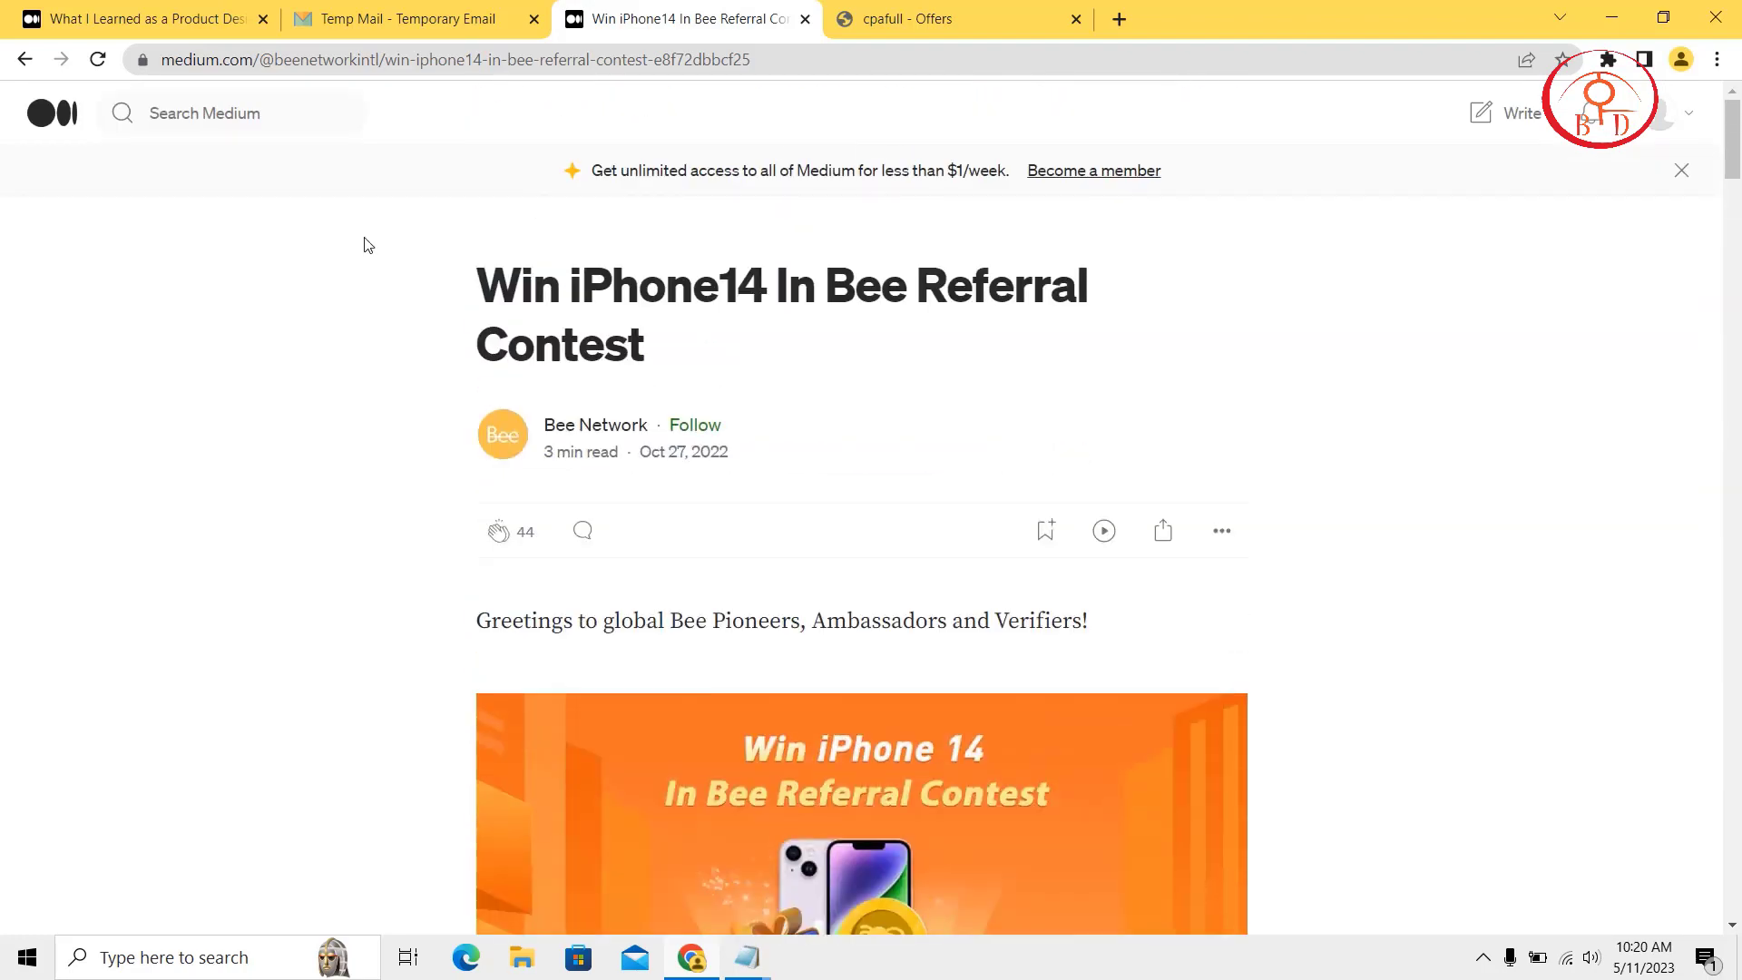
click(63, 123)
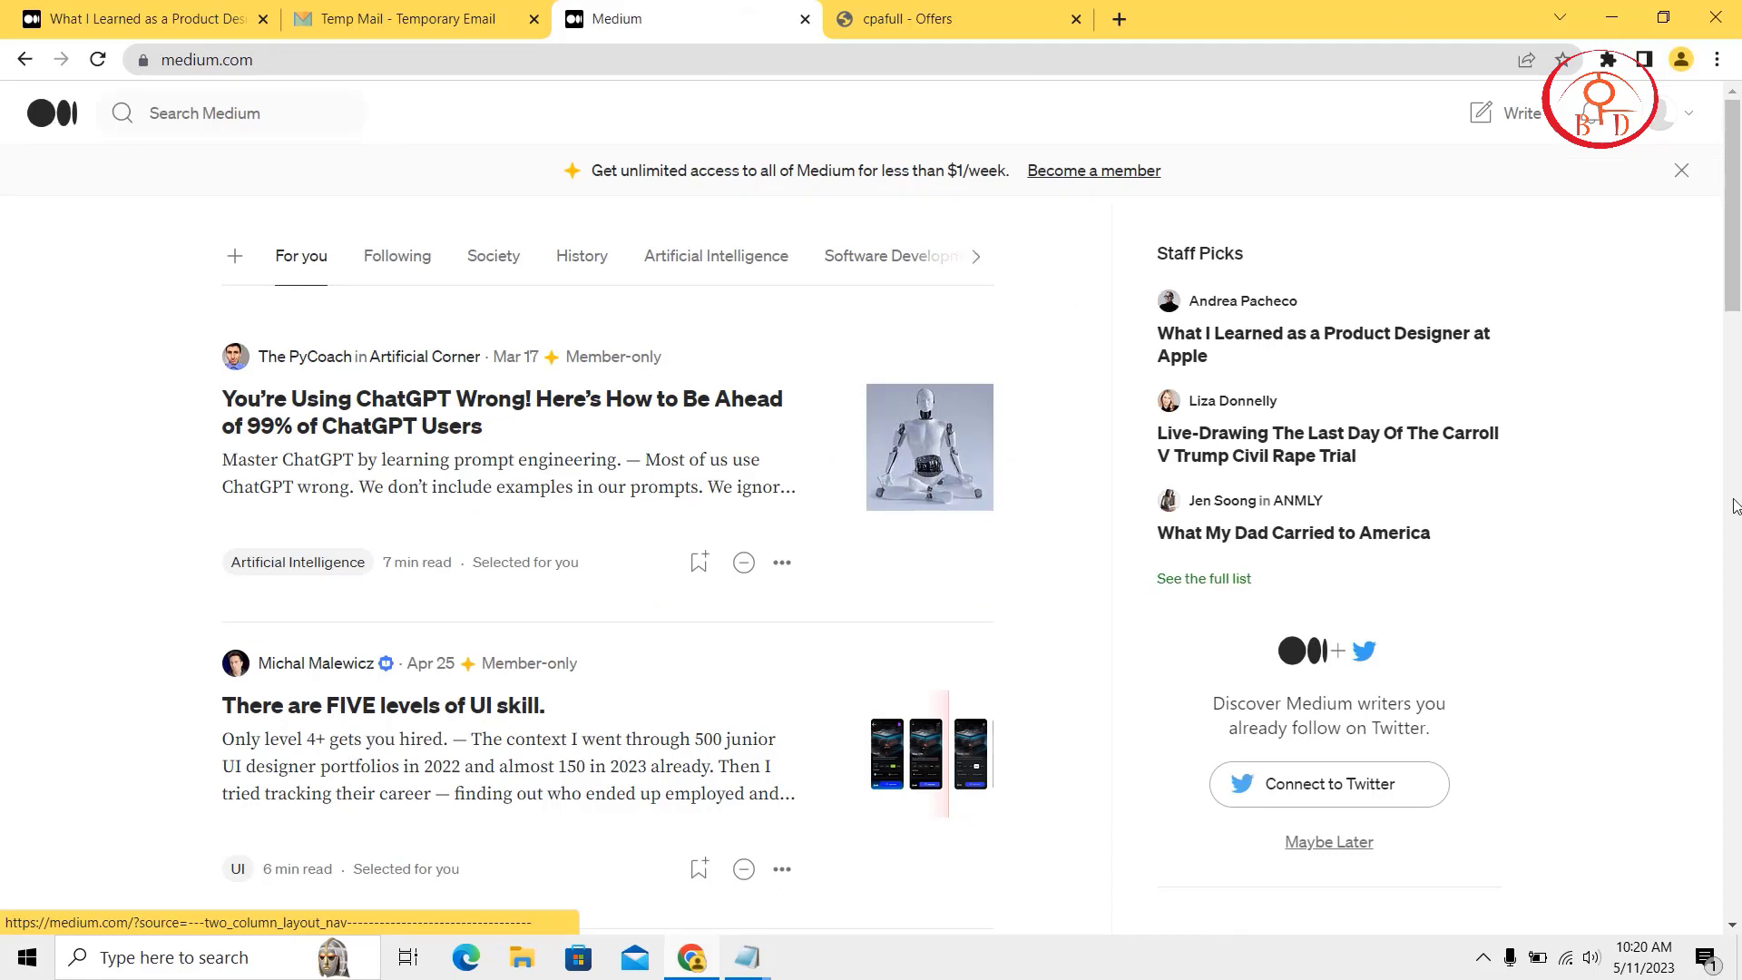
Start a new Medium story titled "iphone 14 pro win for free" and begin its body paragraph.
click(1522, 120)
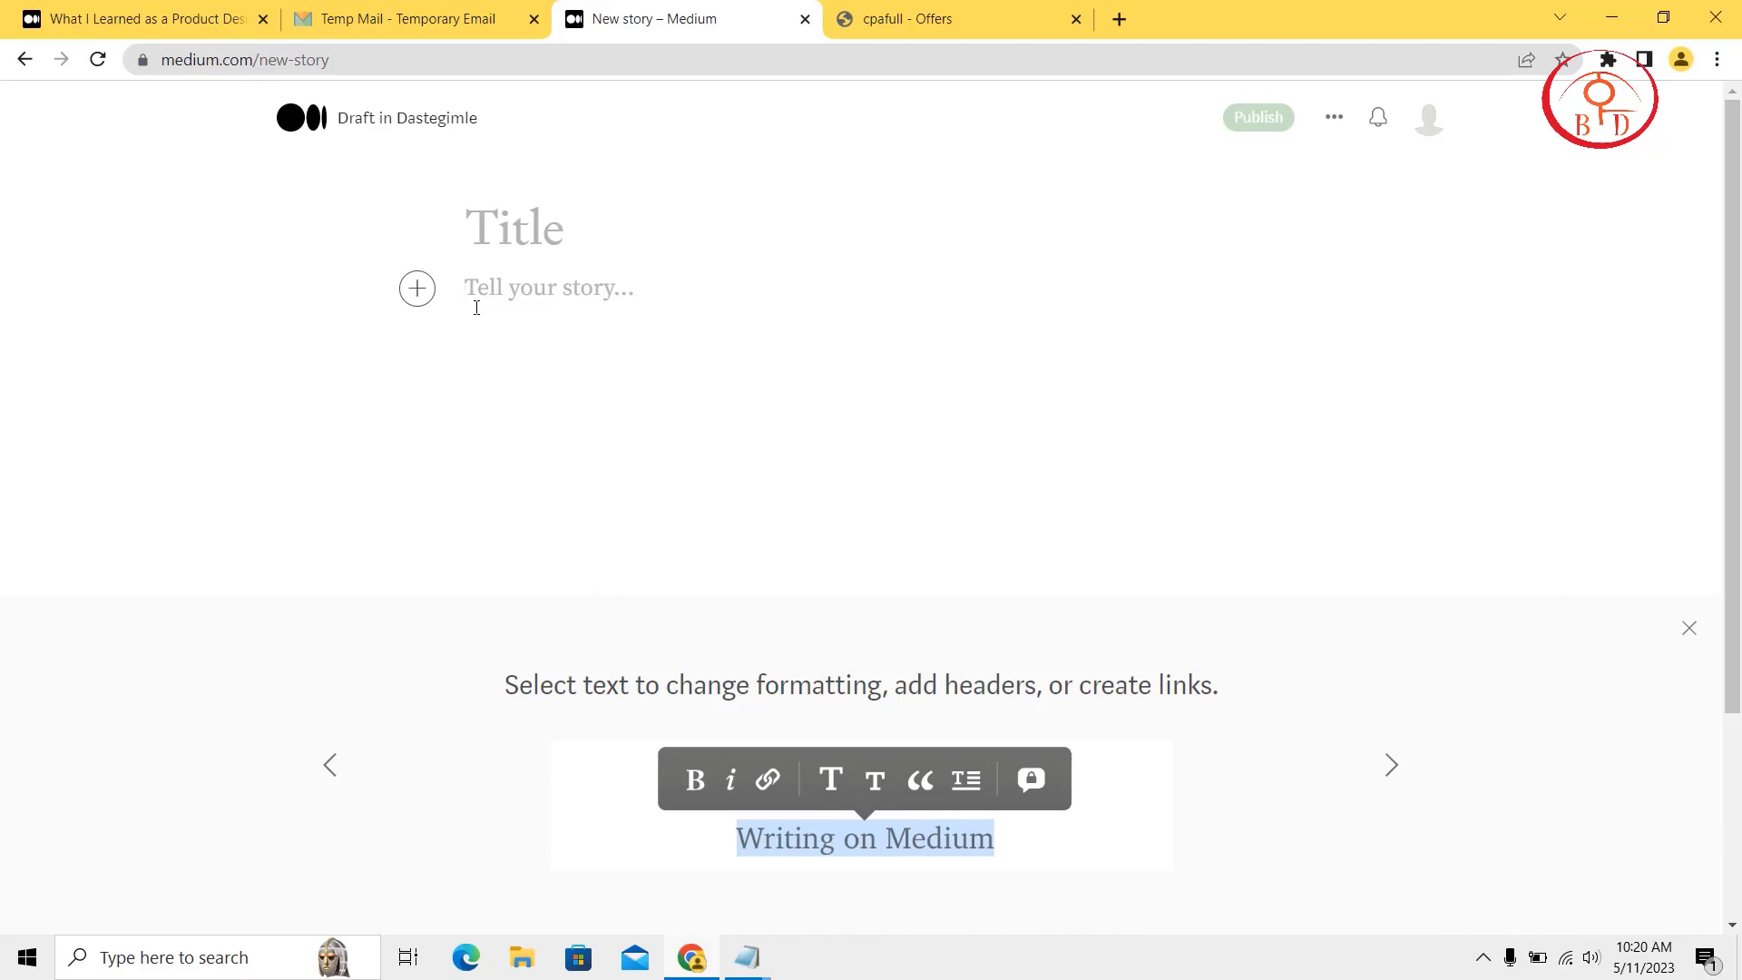
click(518, 236)
text(iphon)
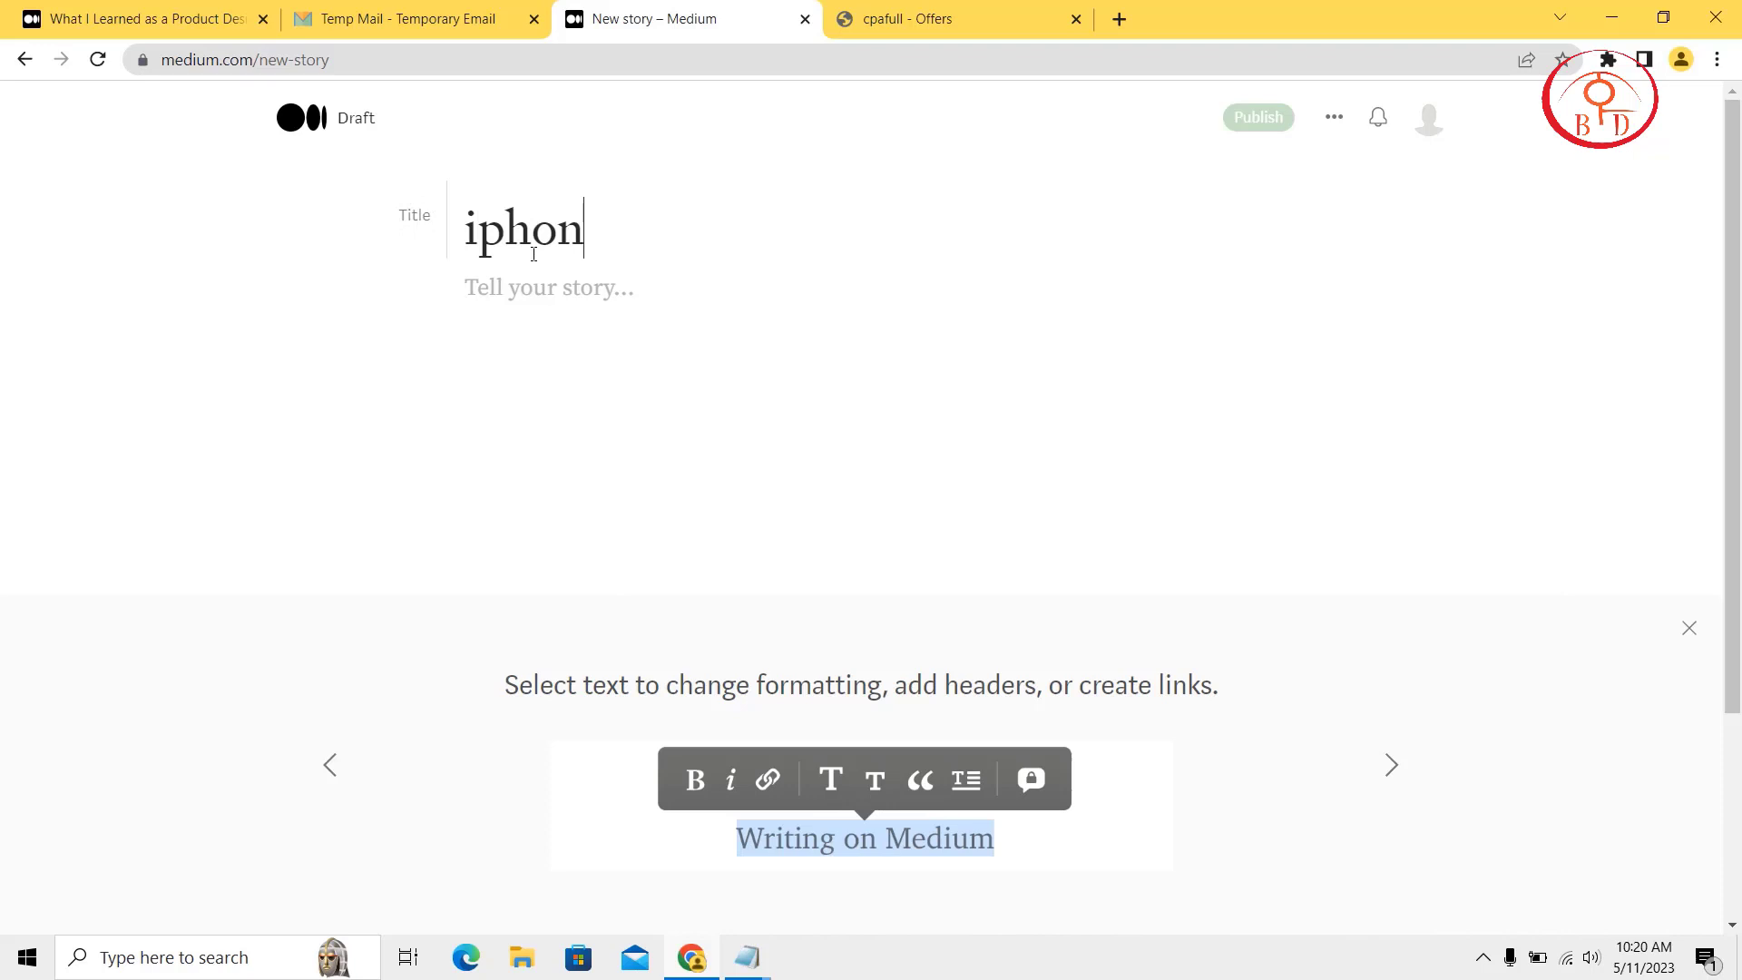
text(e 14)
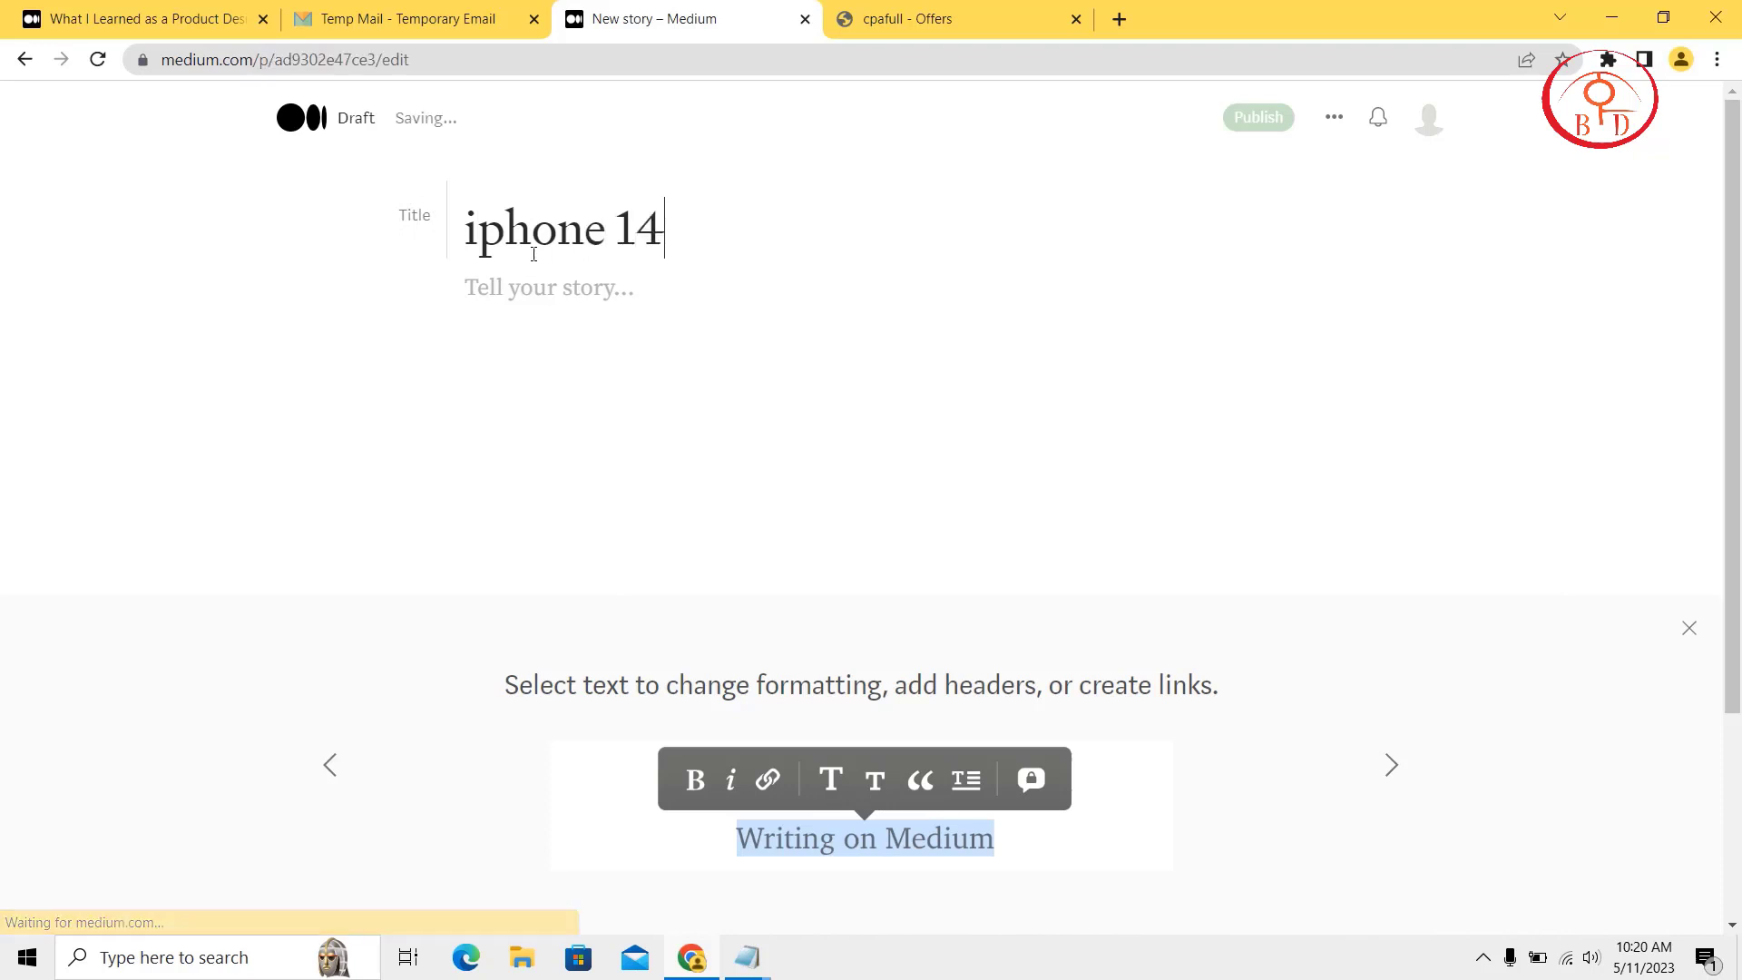
text( pro )
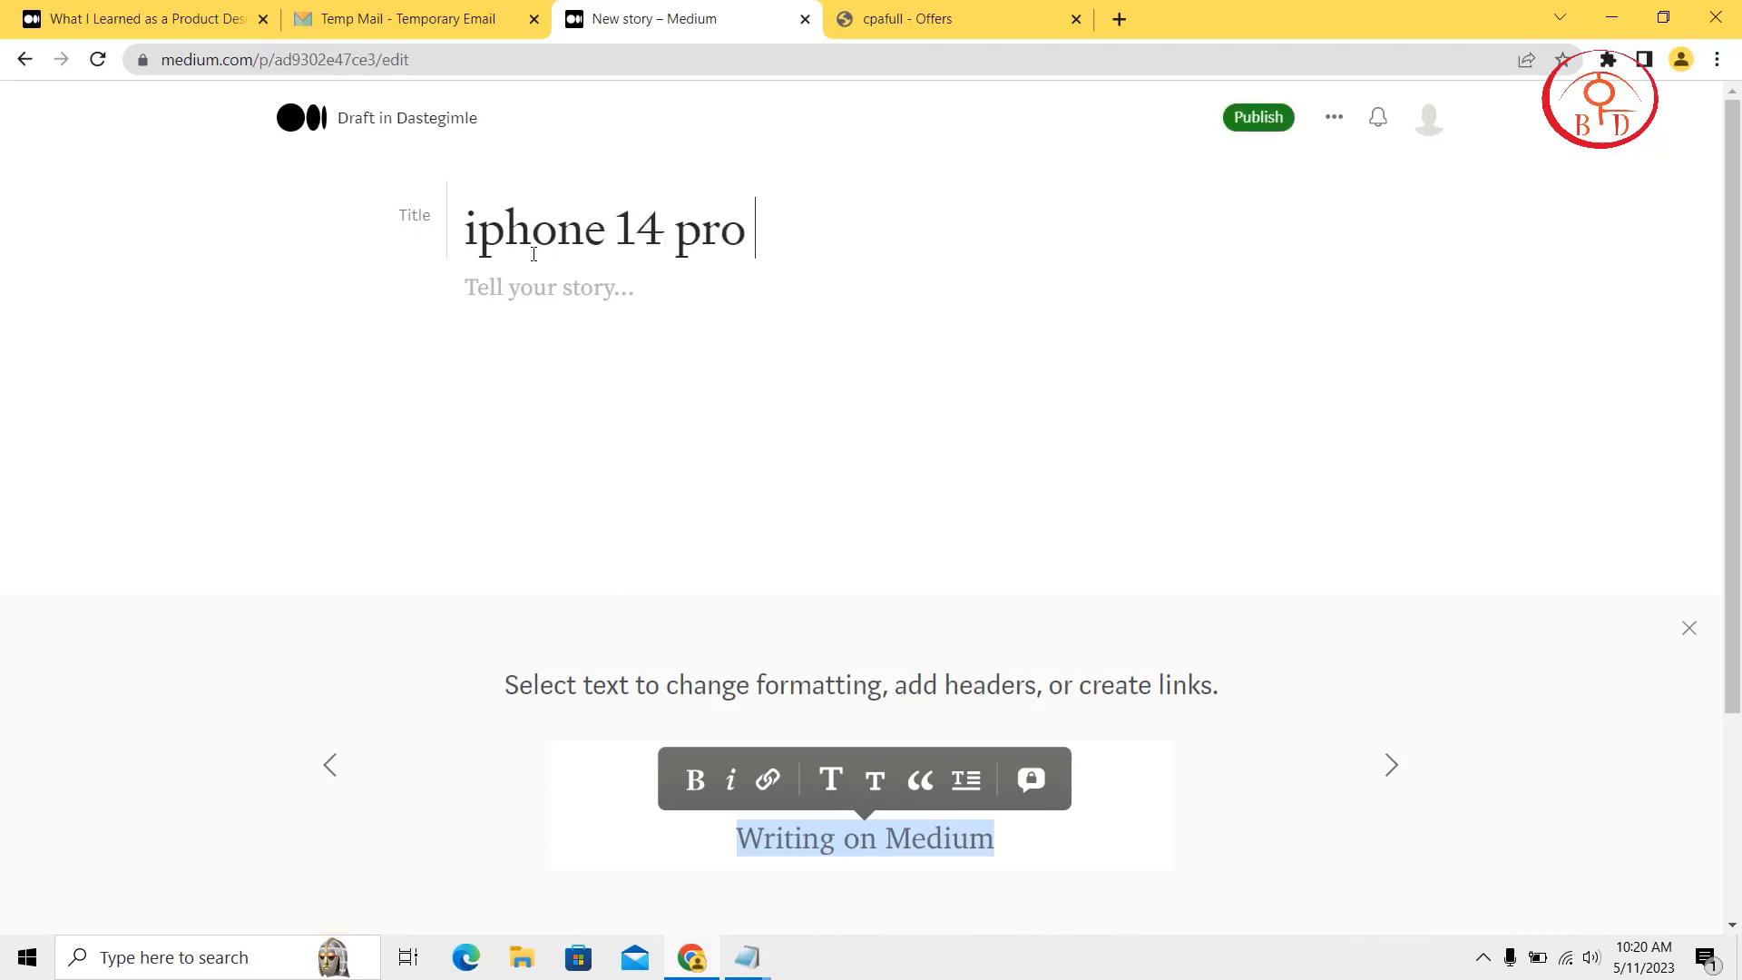
text(win)
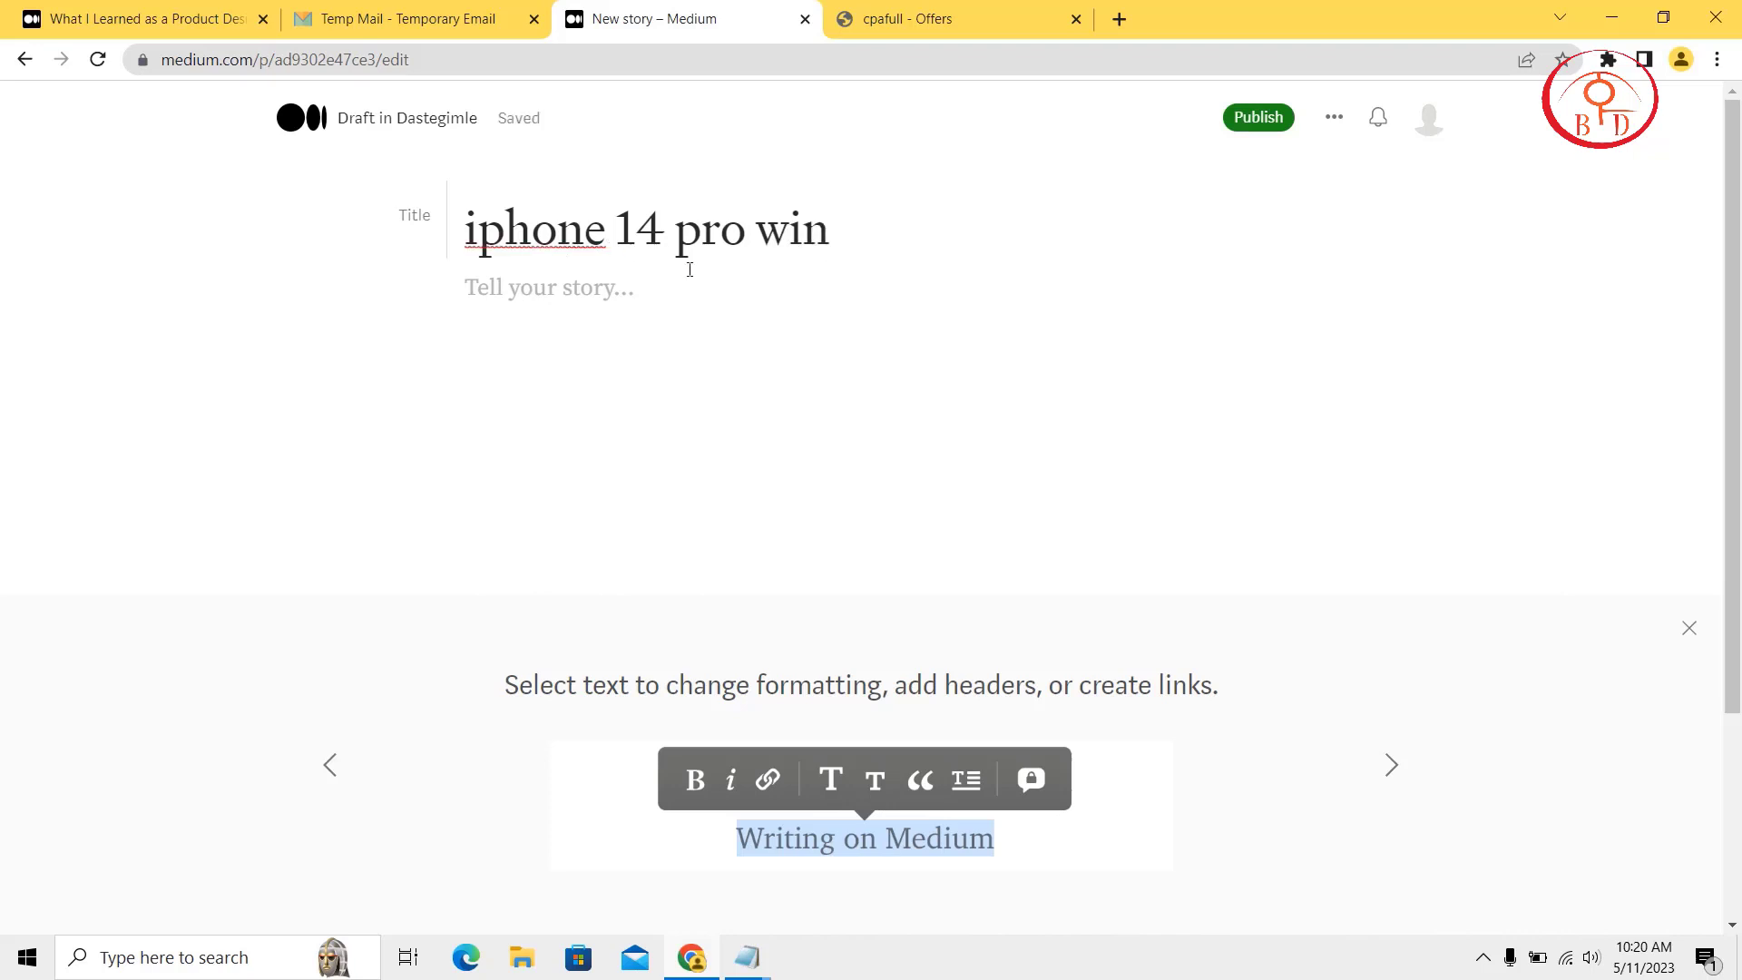
text( for)
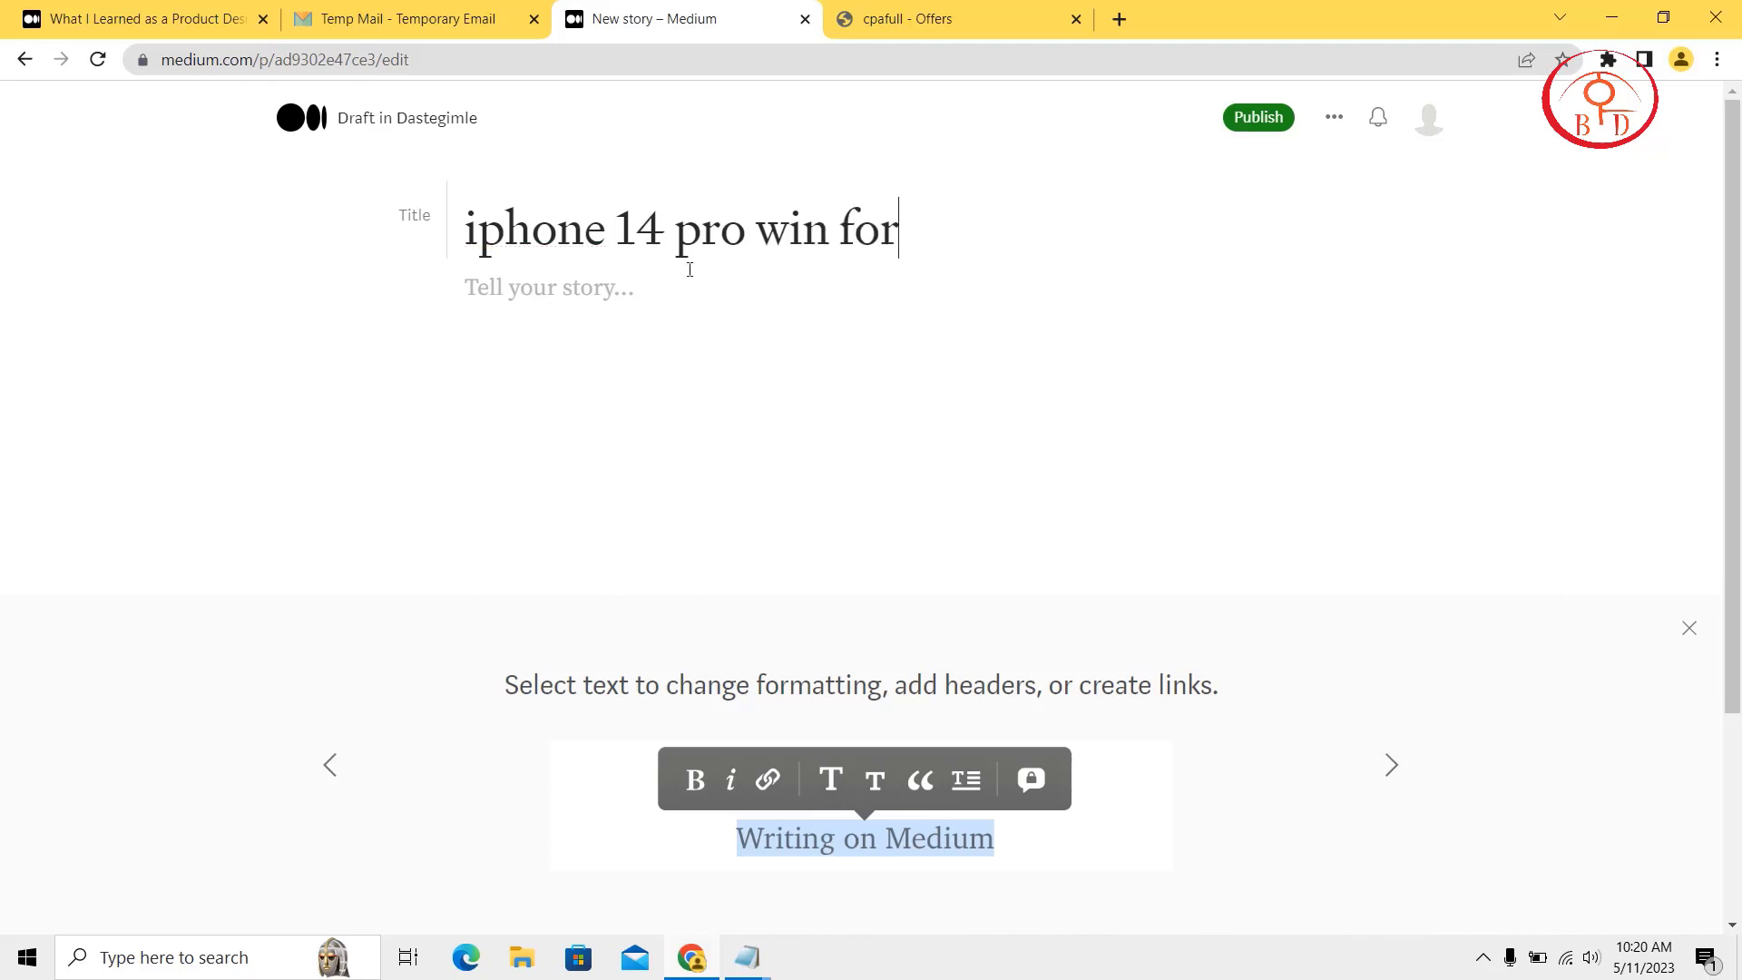
text( free)
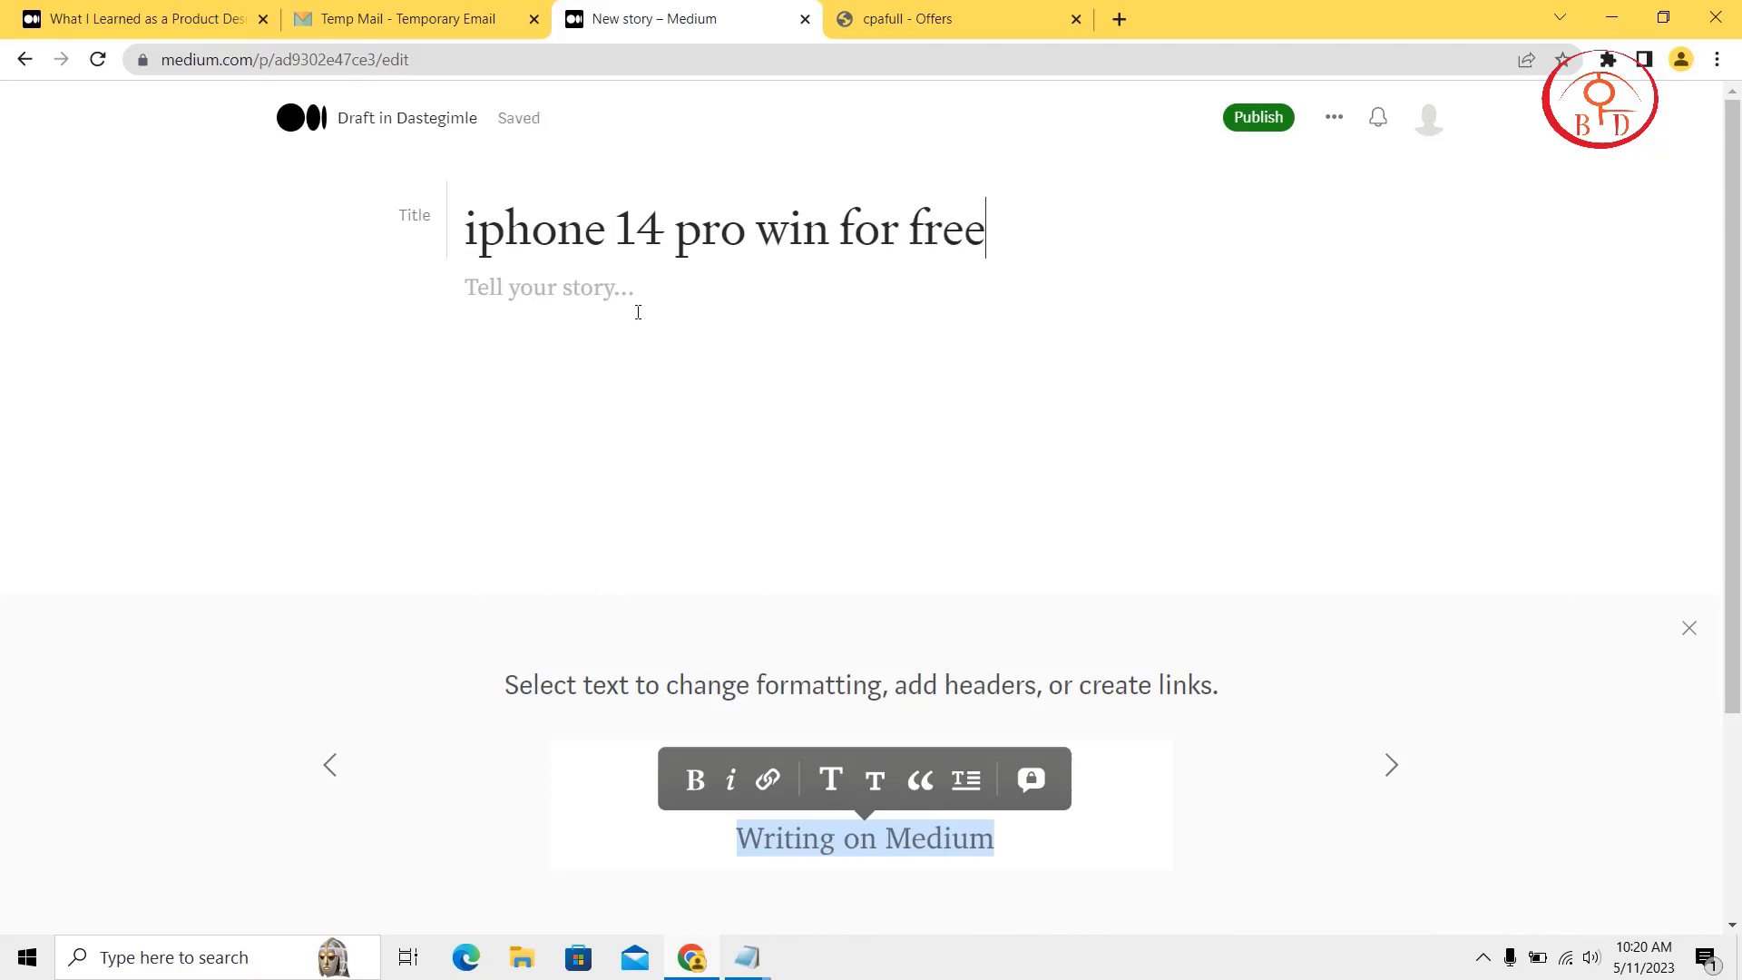
key(Return)
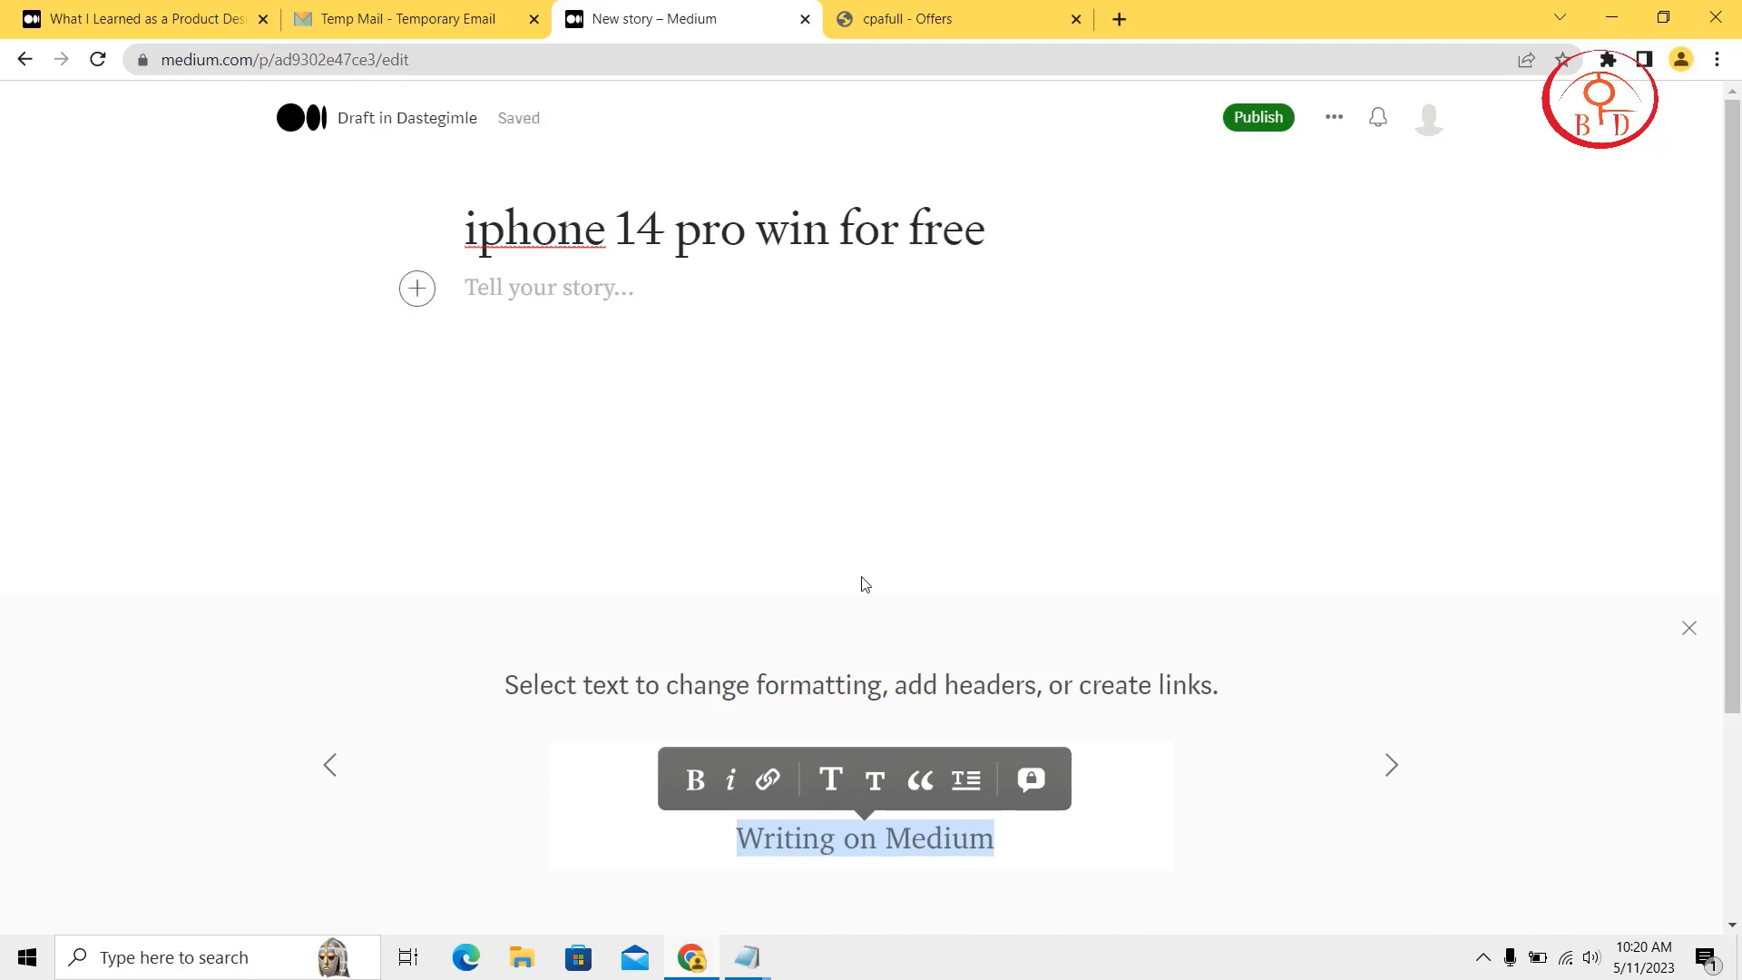
Copy the full iPhone 14 pro description from the "iphone" Notepad file into the Medium story's body.
click(737, 977)
click(615, 875)
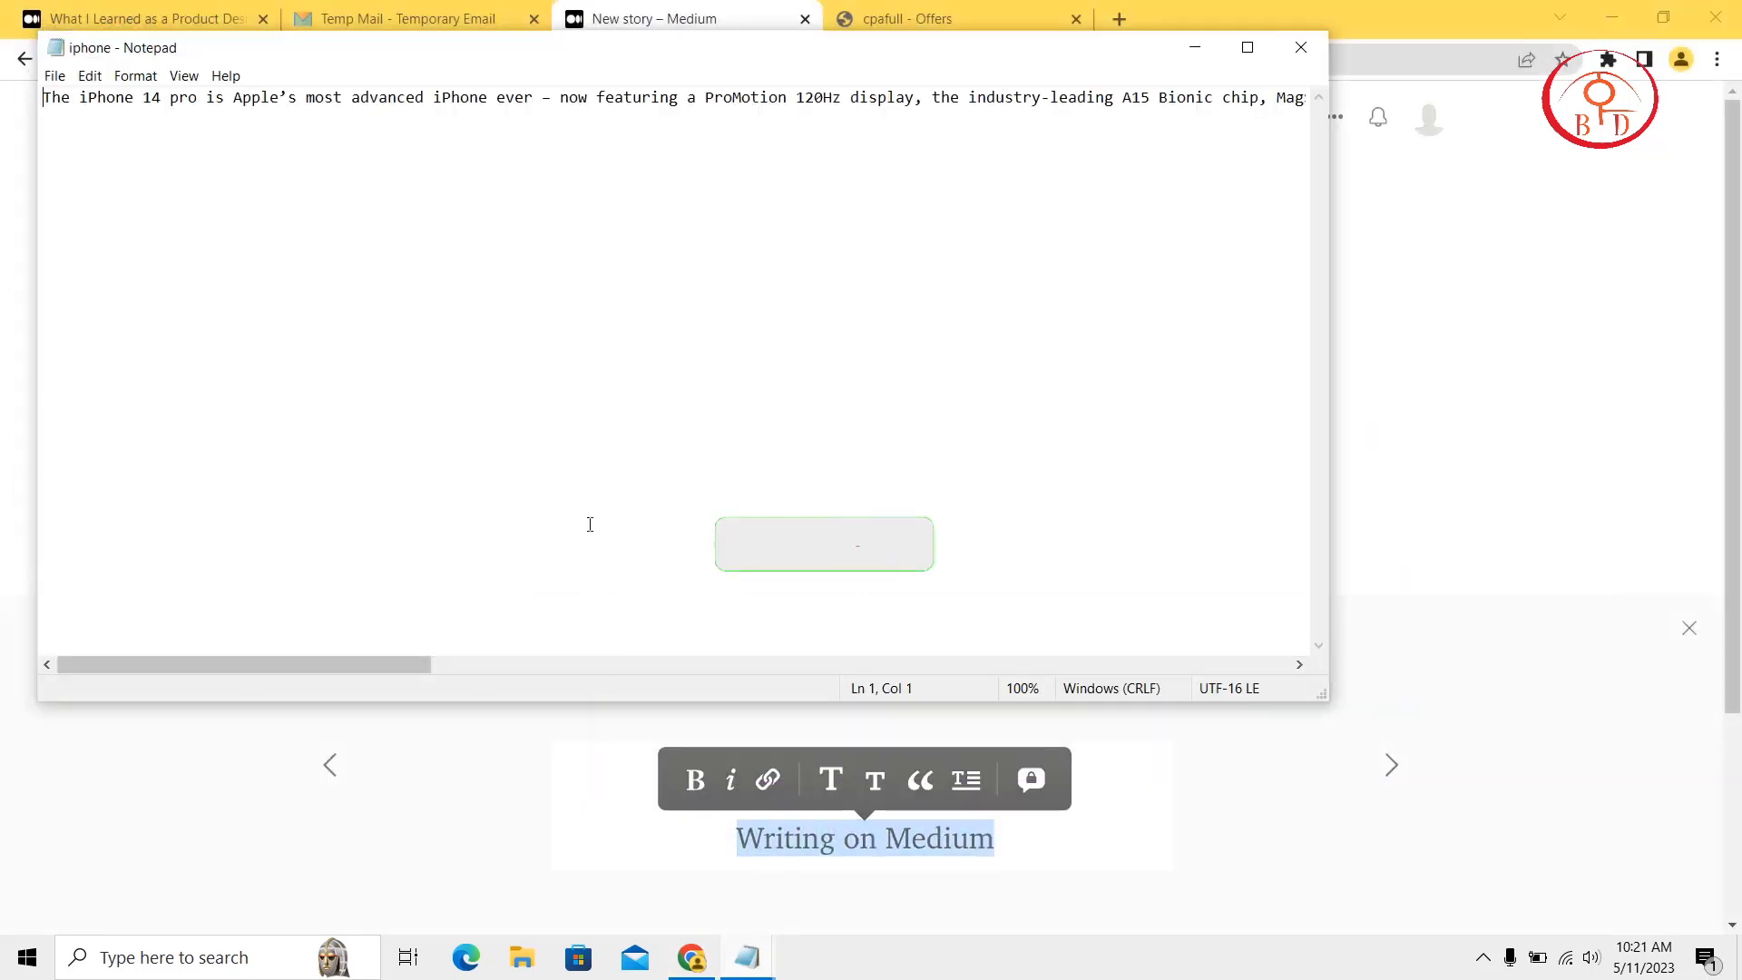
key(ctrl+a)
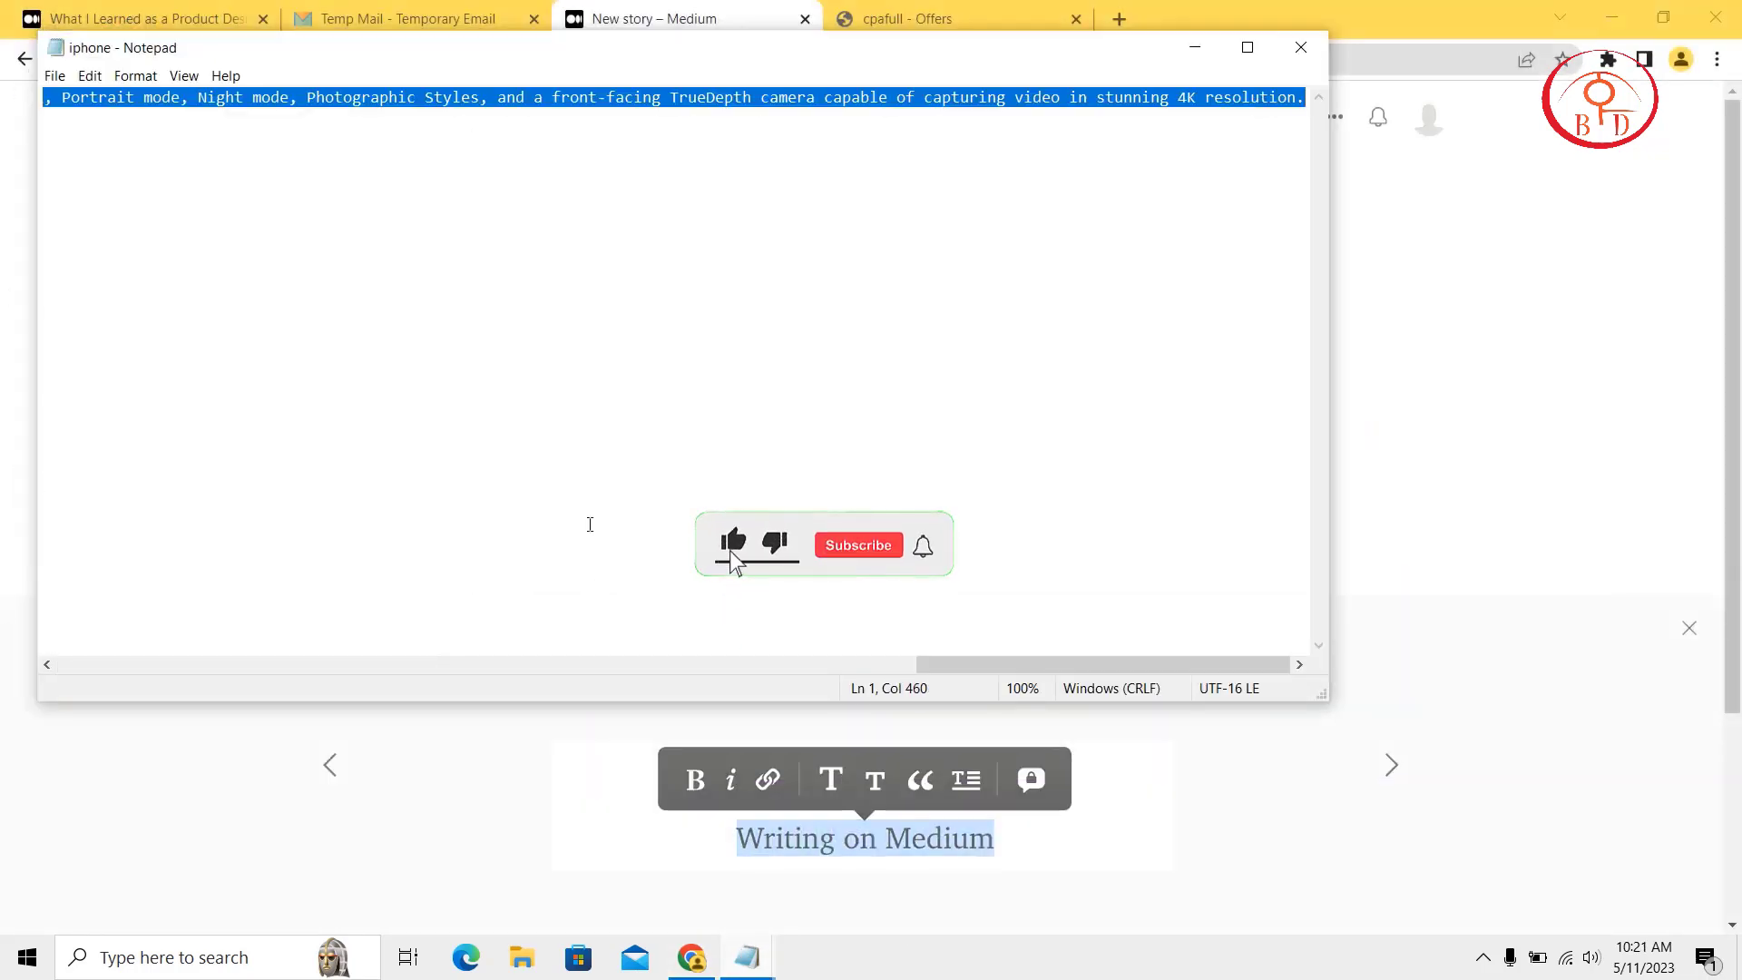
key(alt+Tab)
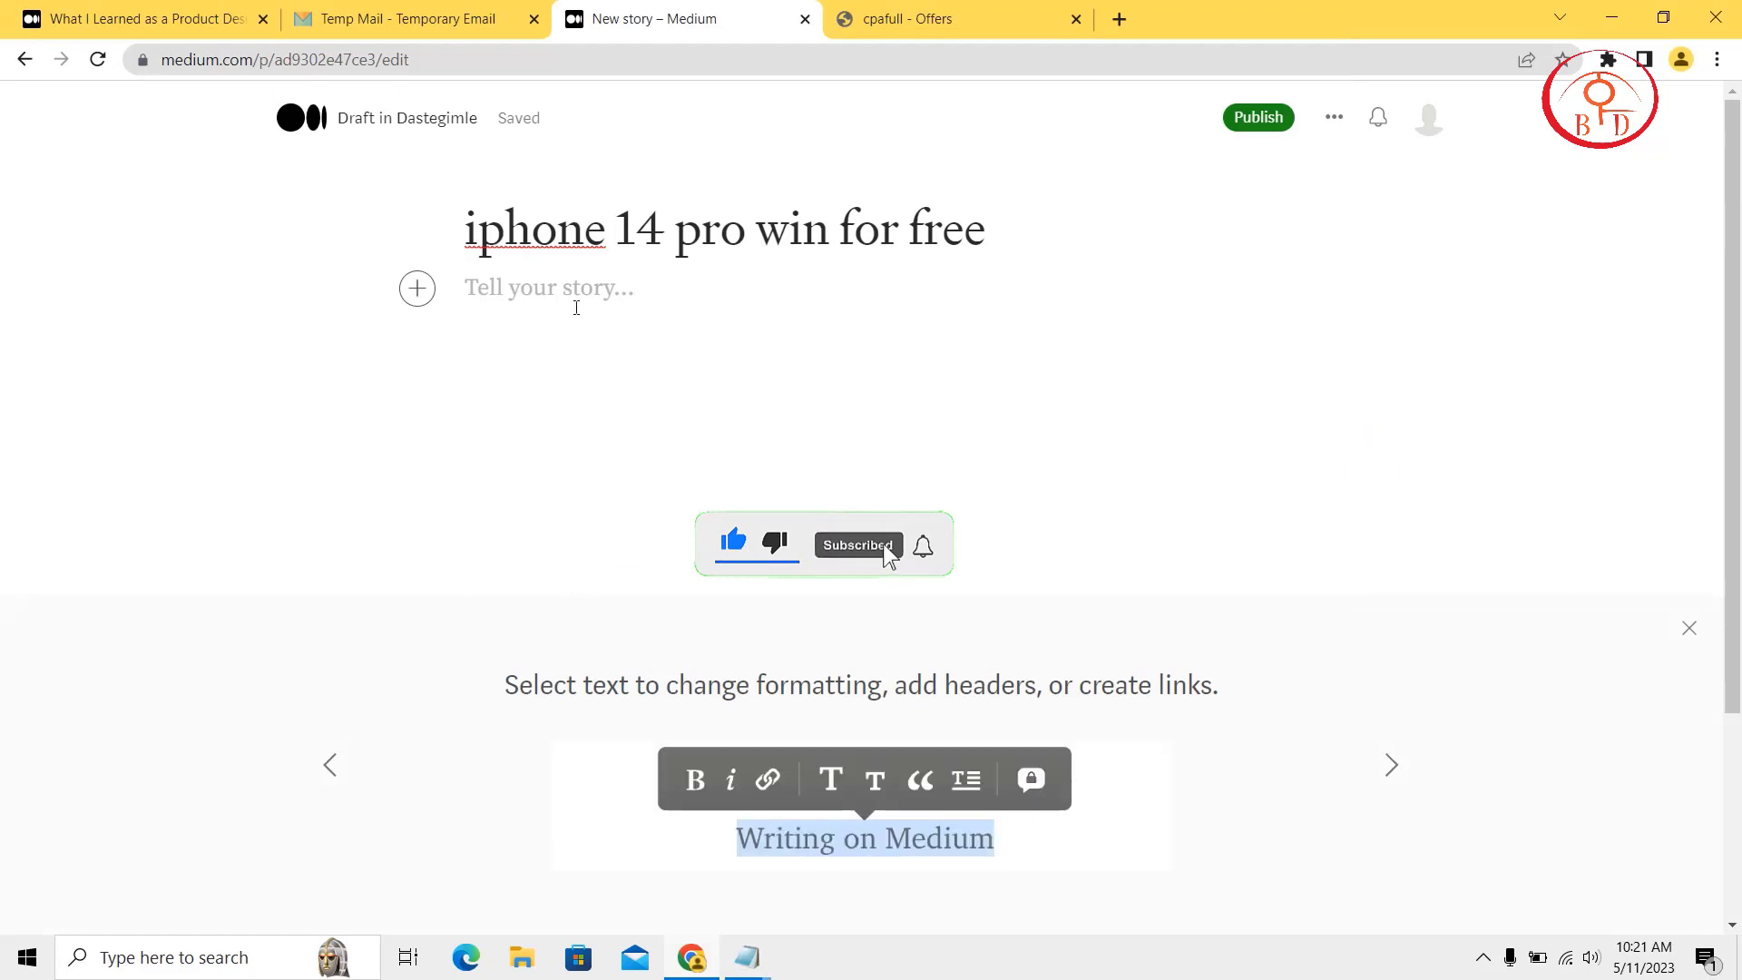
text(The iPhone 14 pro is Apple’s most advanced iPhone ever—now featuring a ProMotion 120Hz display, the industry-leading A15 Bionic chip, MagSafe, 3X optical zoom, and the best battery life you can get in a phone. That’s not all, though.The iPhone 13 Pro Max also features Apple’s best triple-lens camera system with LiDAR, Portrait mode, Night mode, Photographic Styles, and a front-facing TrueDepth camera capable of capturing video in stunning 4K resolution.)
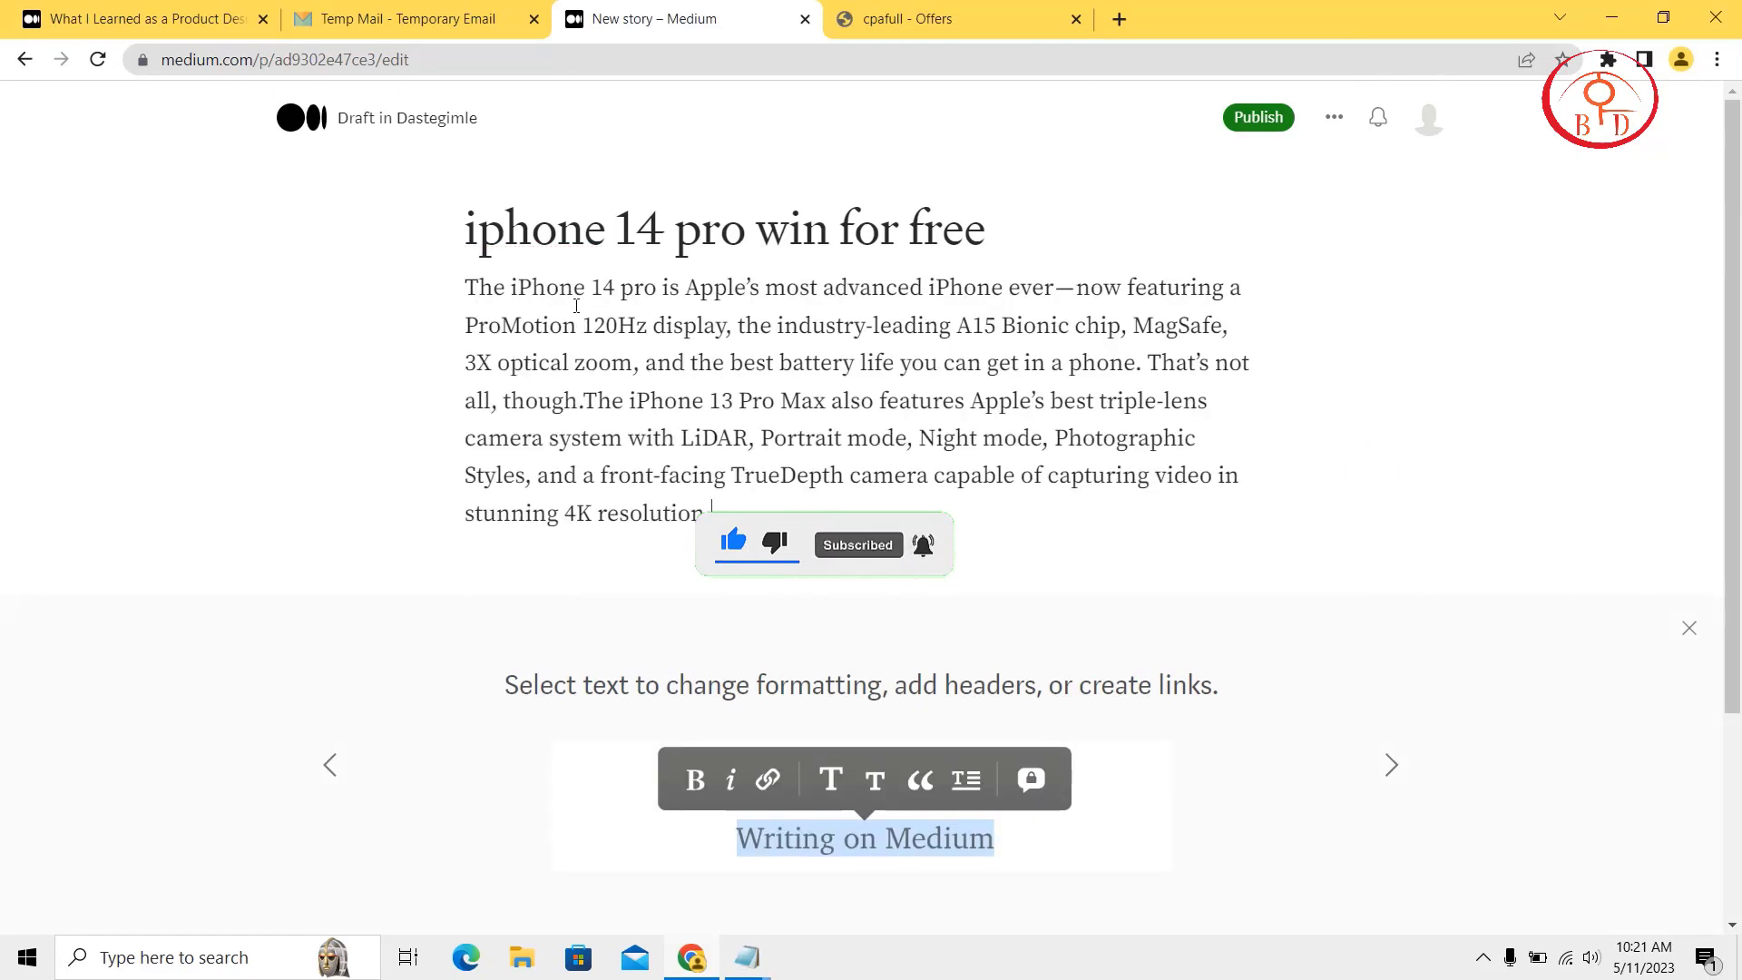
Append "win forfree now :" to the end of the story's body paragraph.
key(Return)
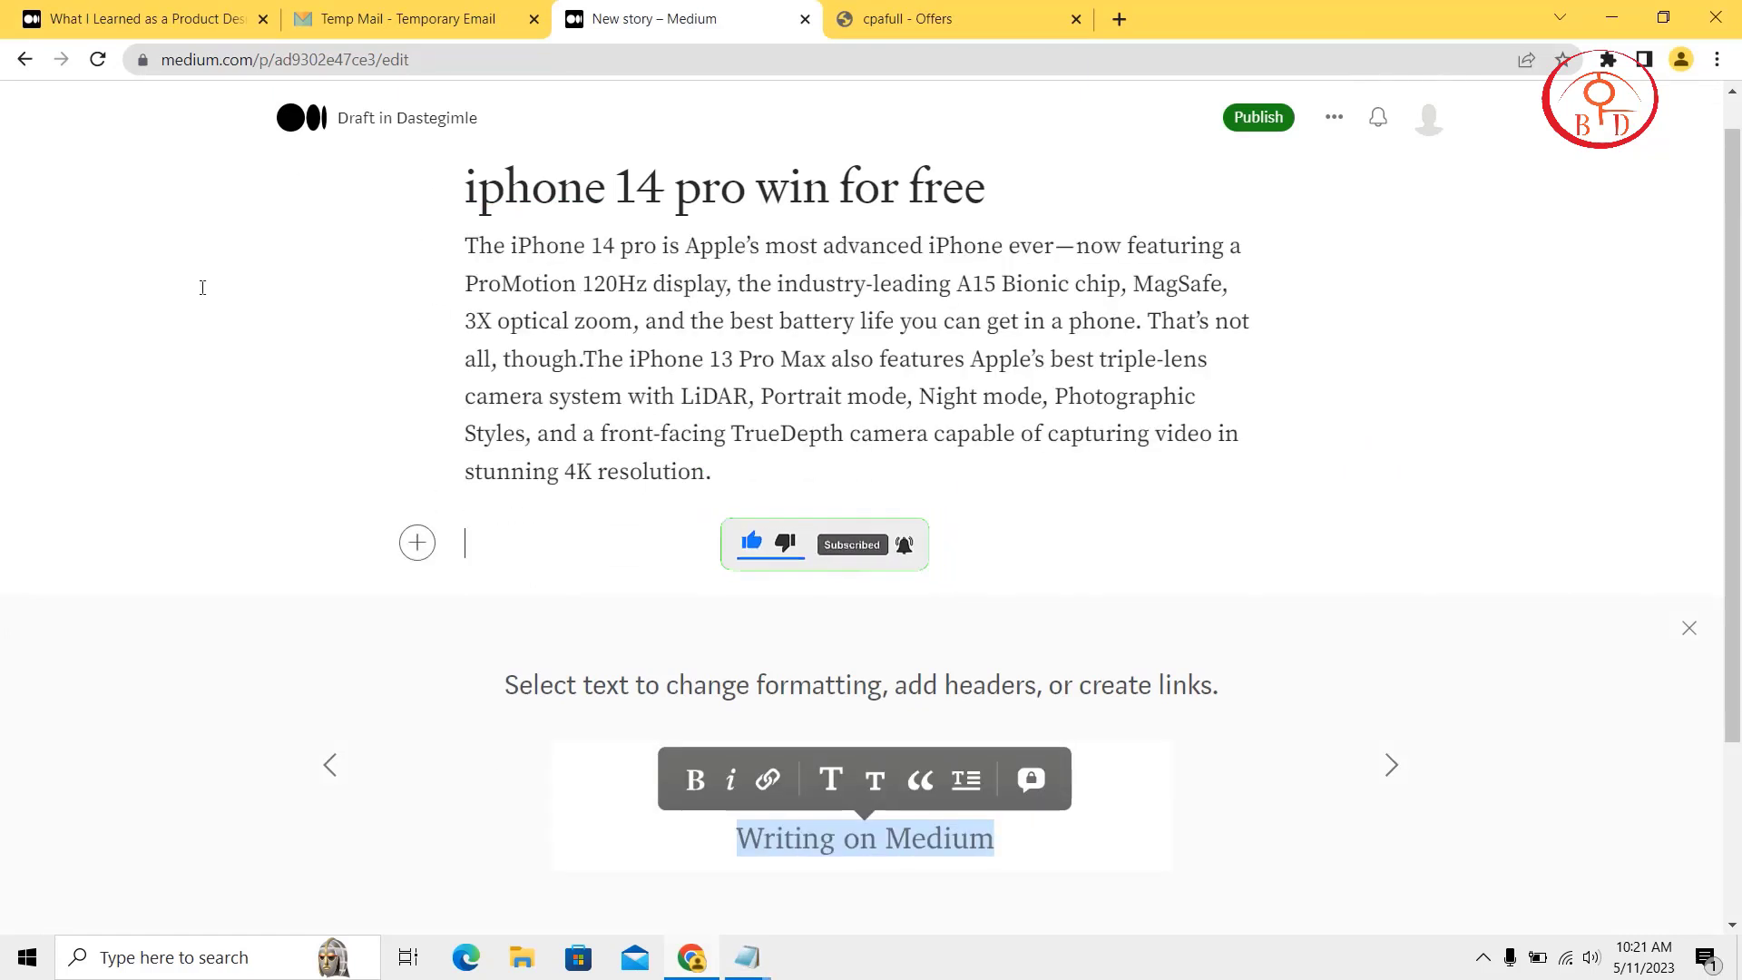
key(BackSpace)
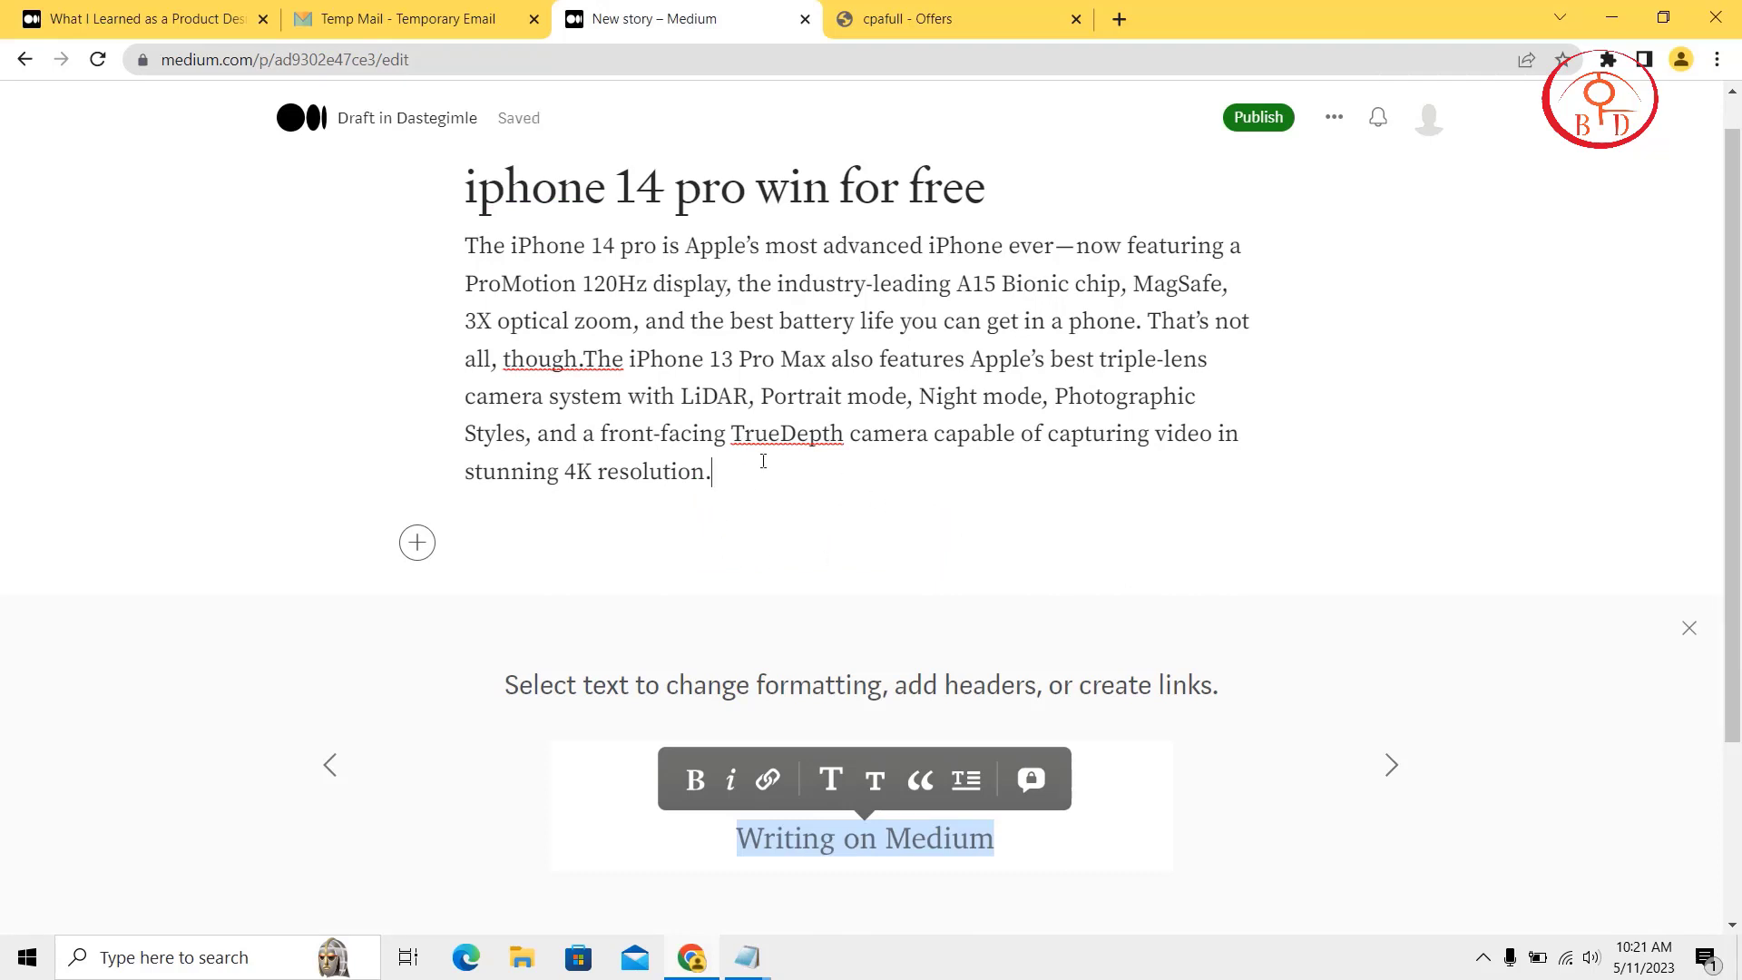
text(free)
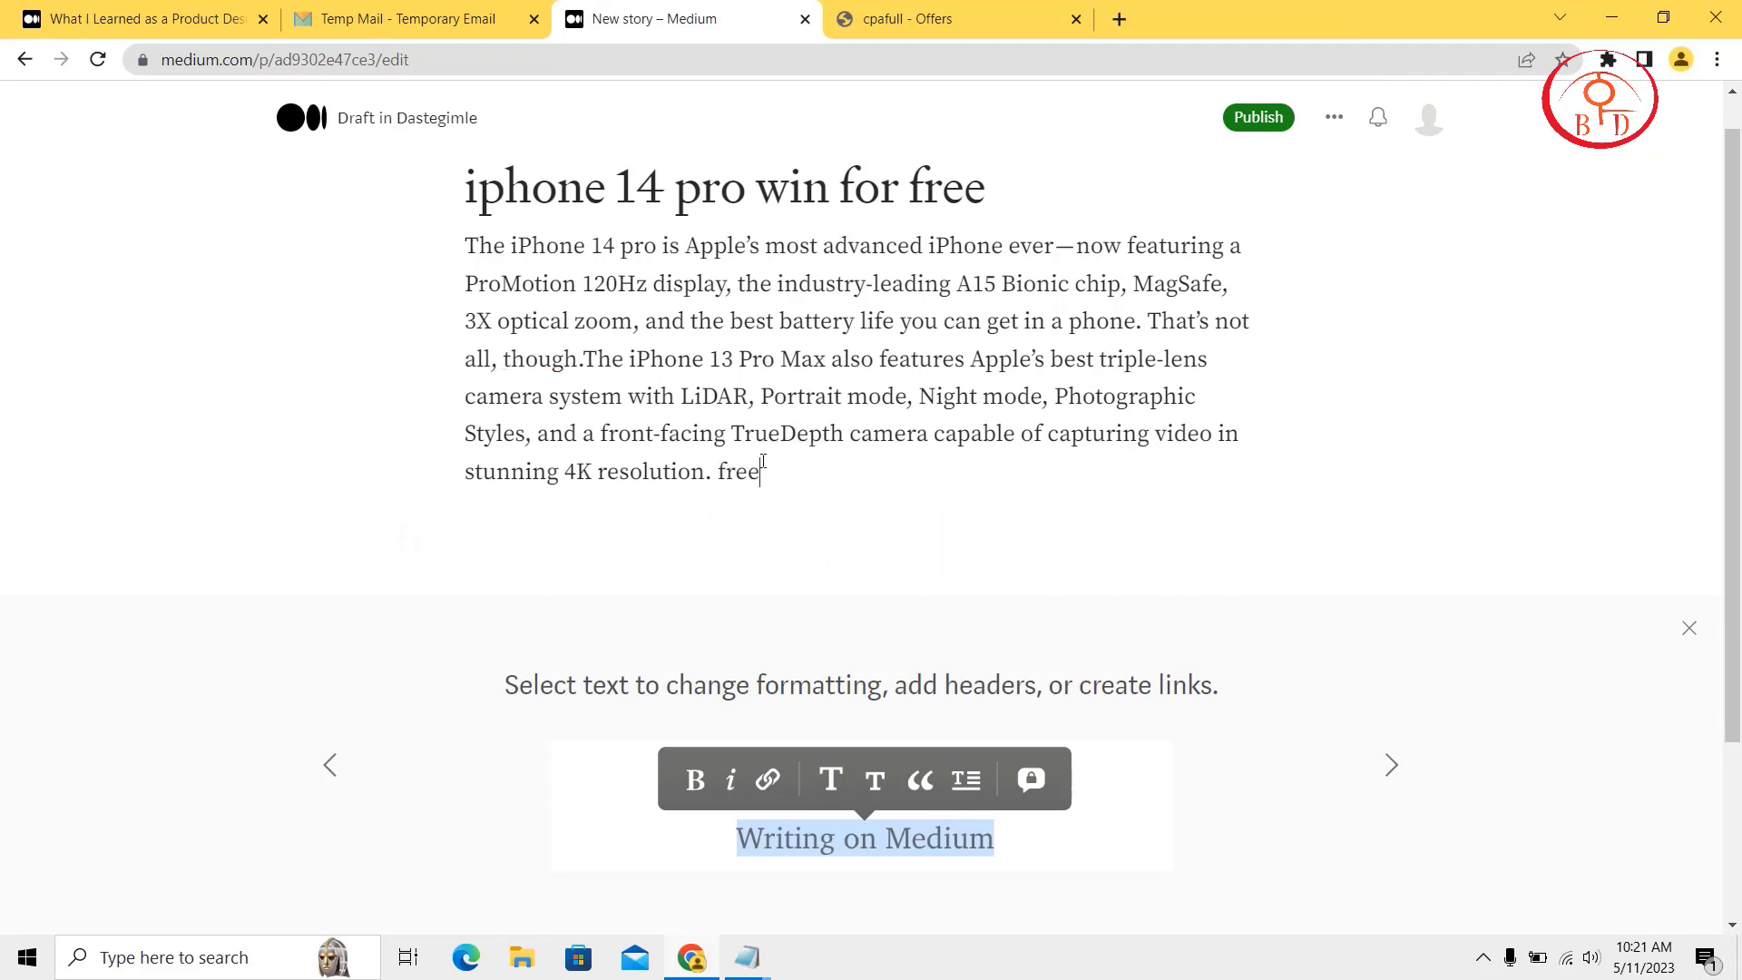
text( now :)
click(716, 471)
text(win )
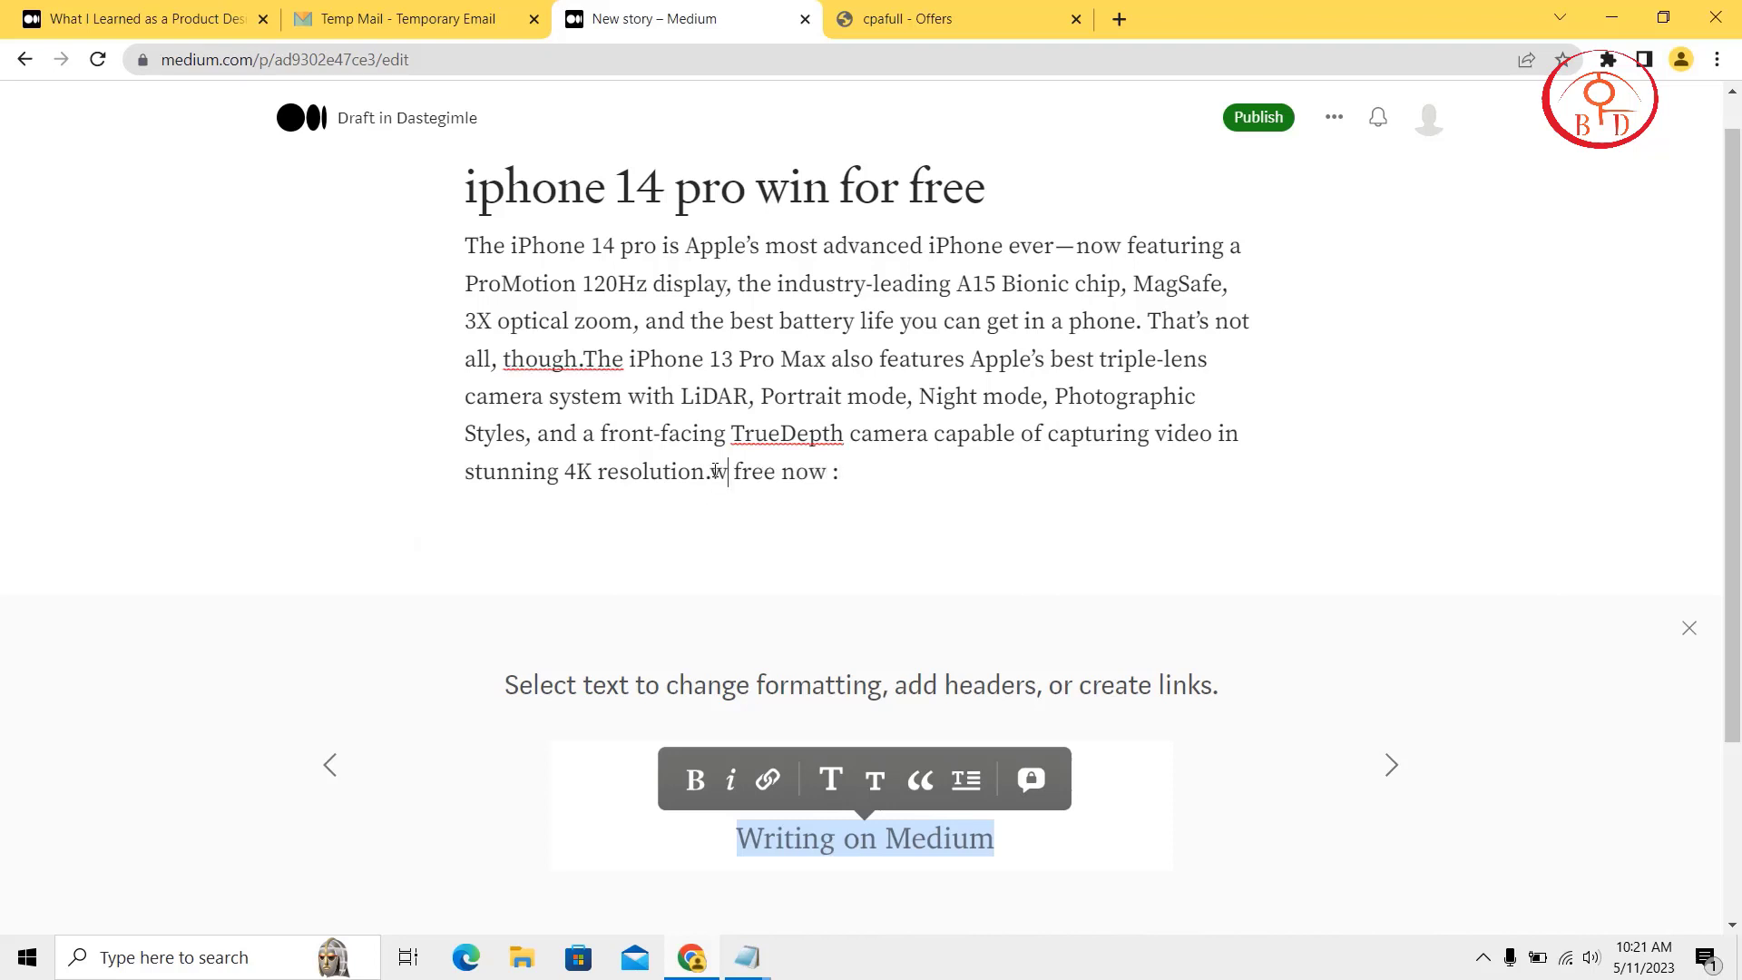
text(foe)
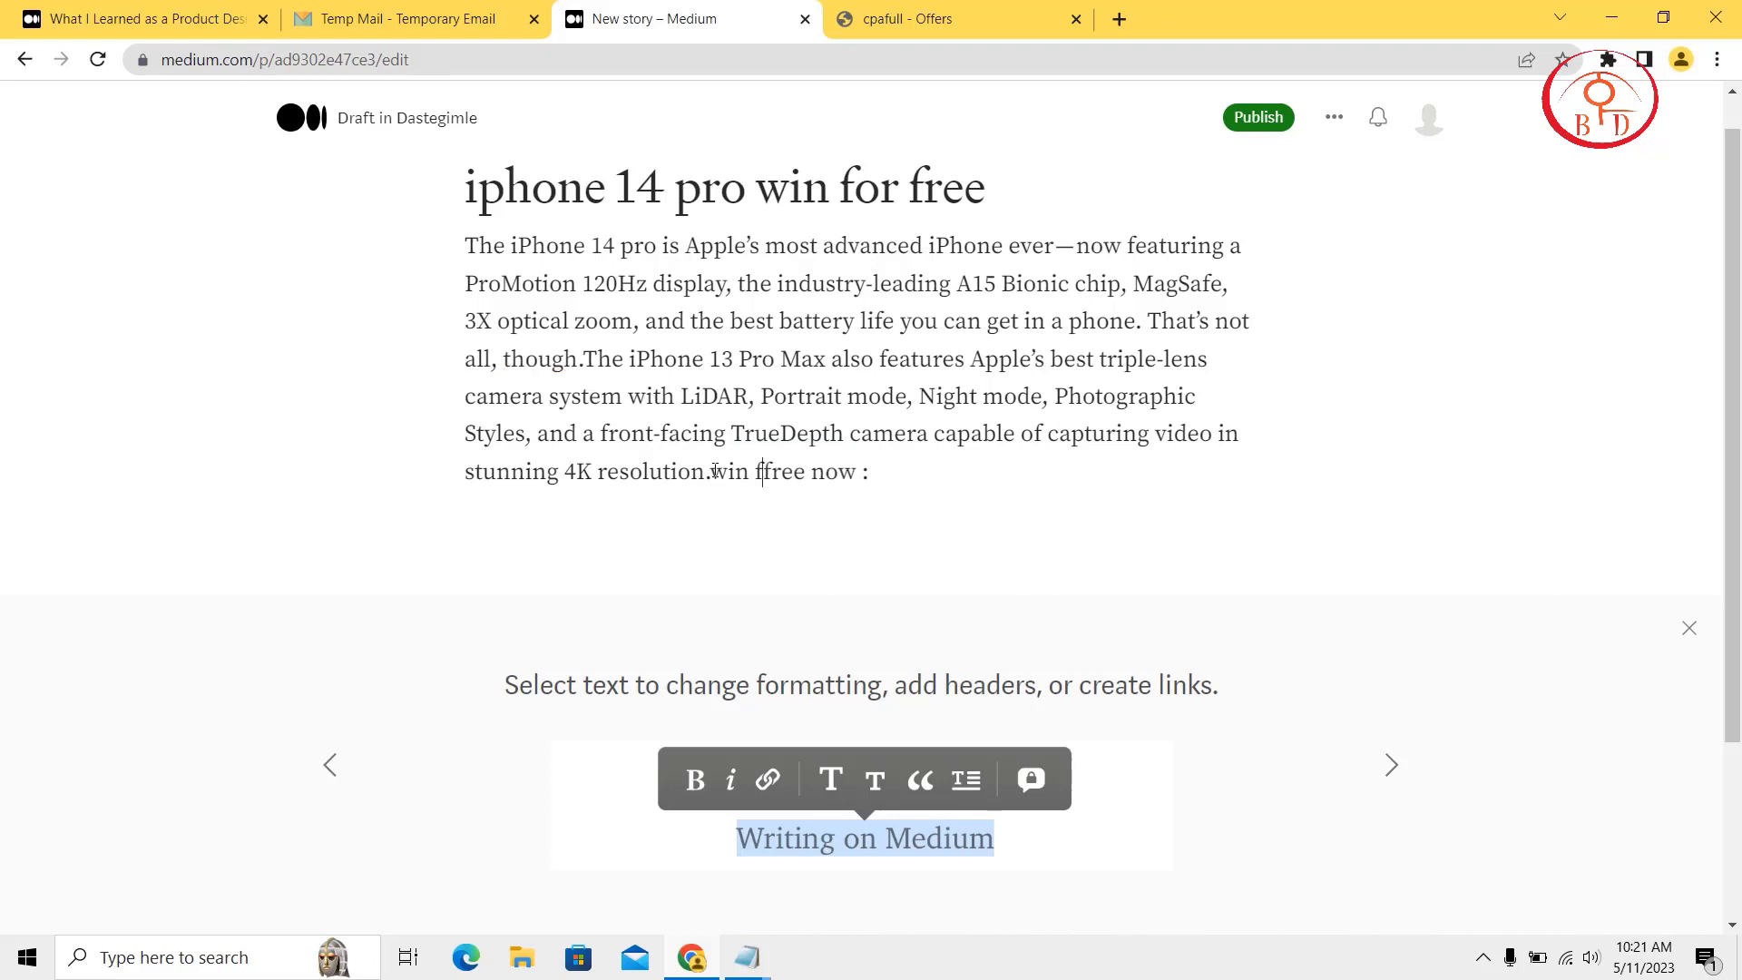
key(BackSpace)
text(r)
click(896, 475)
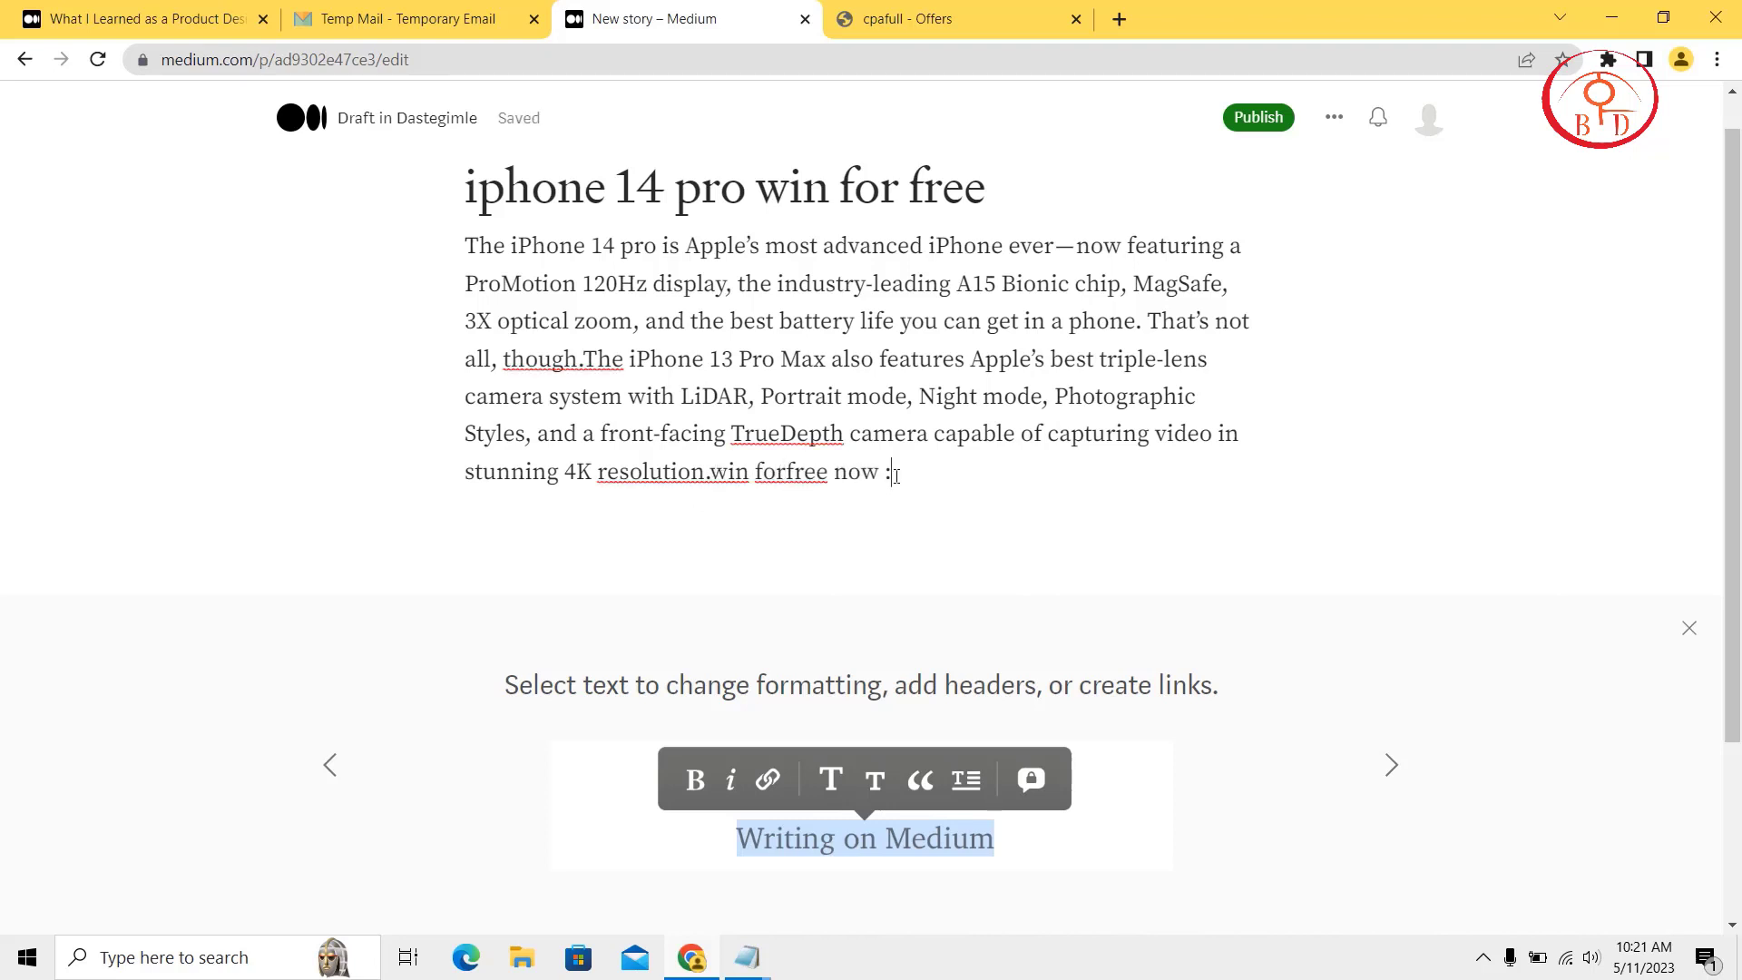
Switch to the cpafull offers page, search for "iphone" and open the offer "Win iPhone 14 Pro - Worldwide GEO".
click(916, 19)
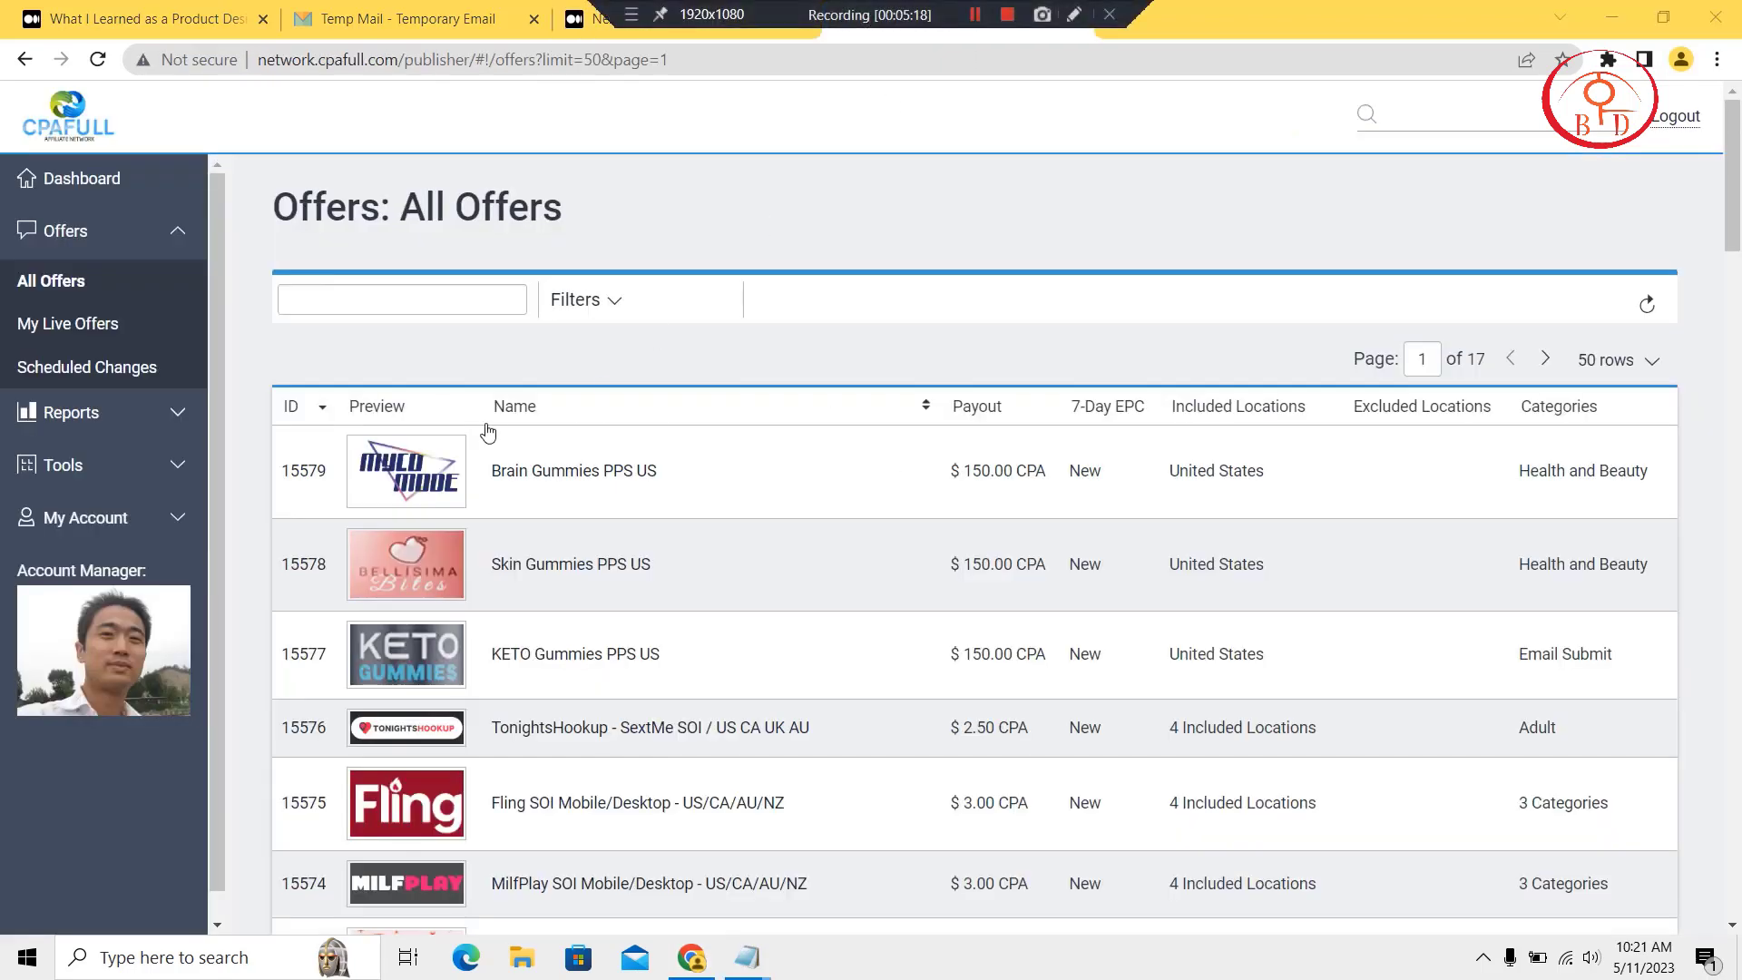
click(464, 305)
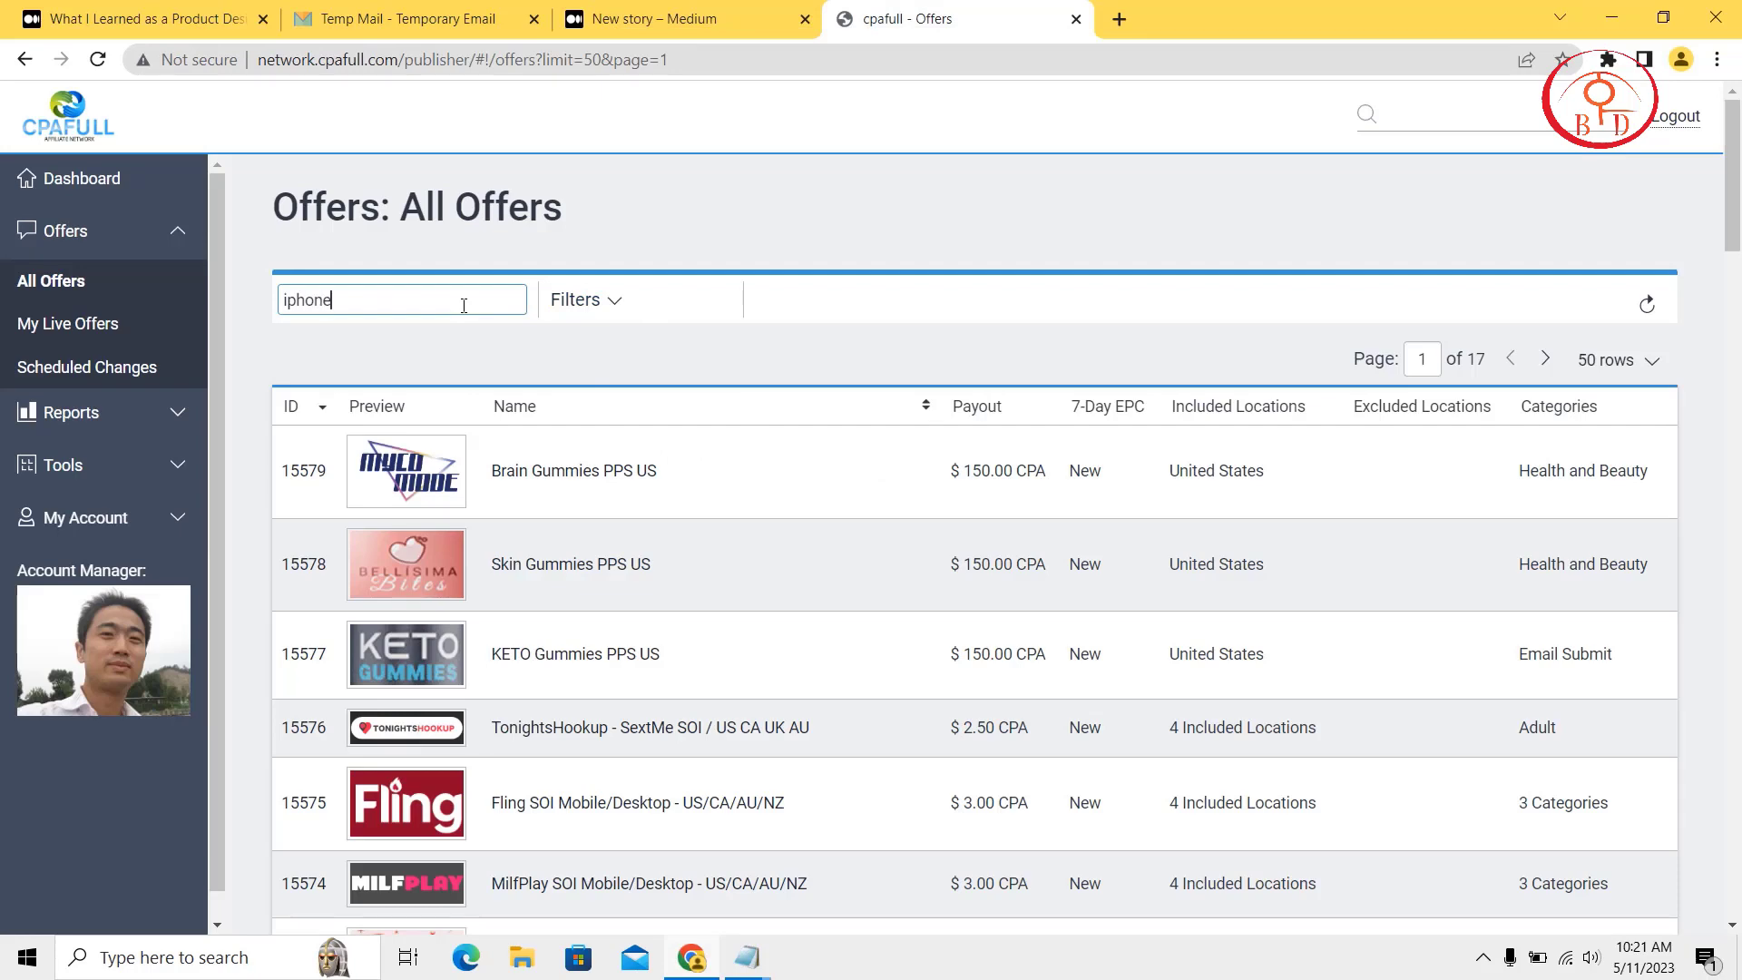
key(Return)
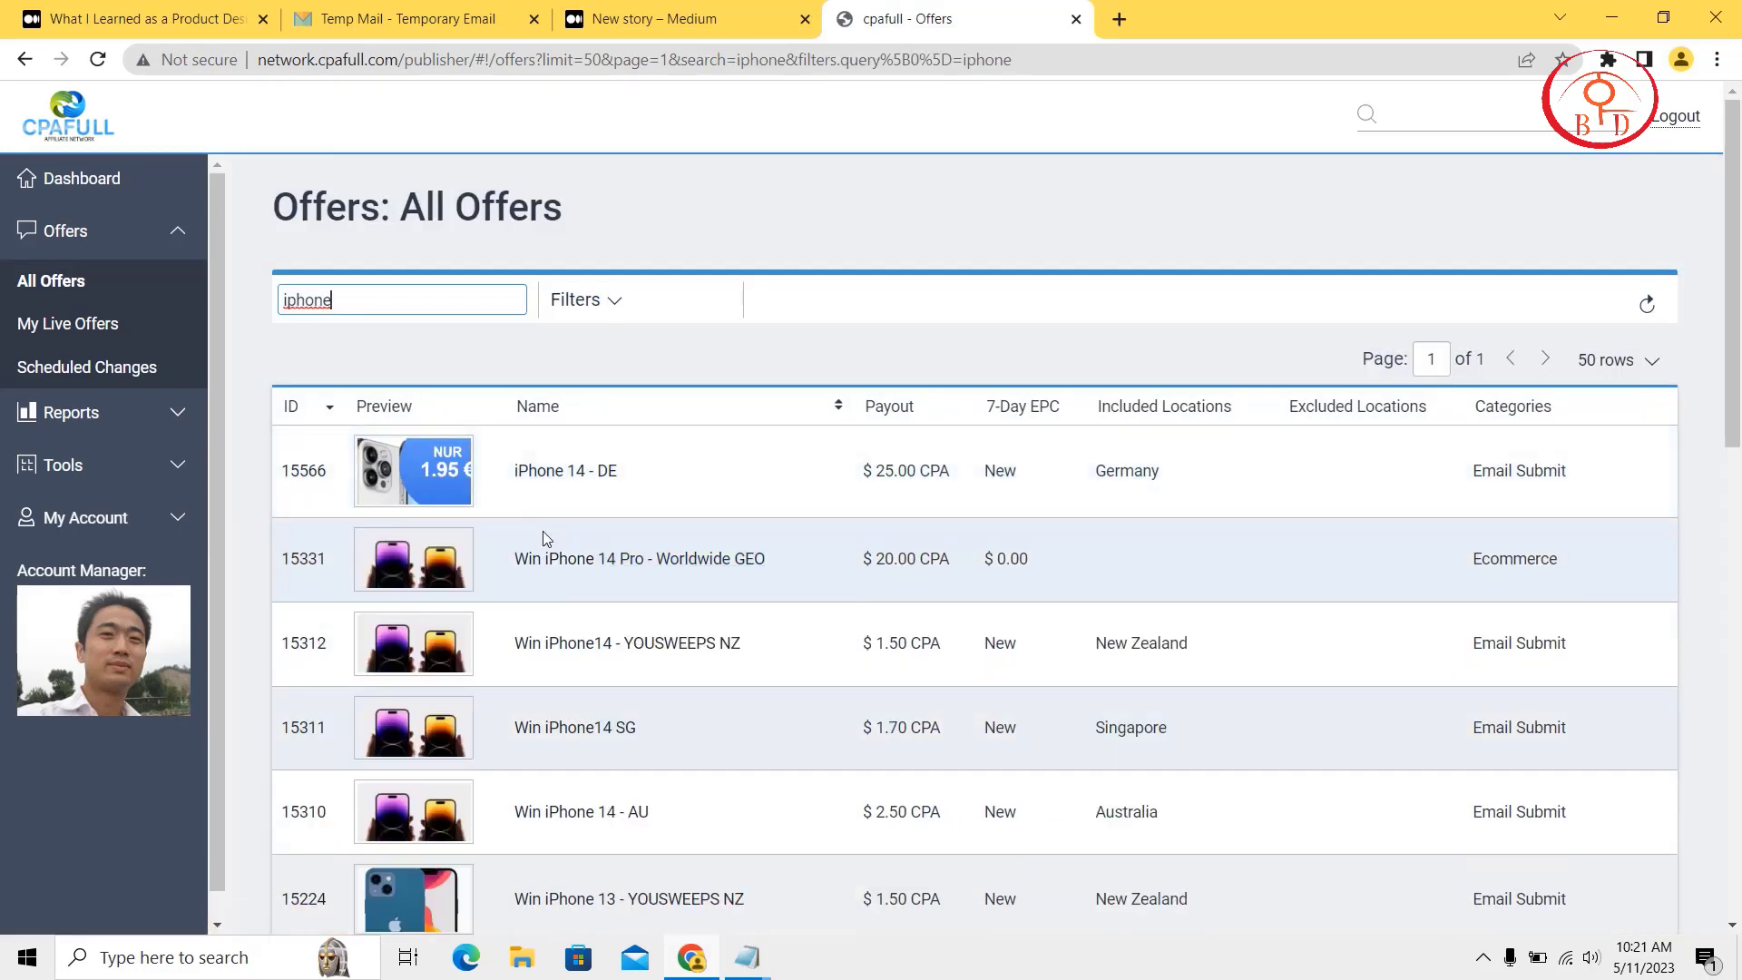
click(645, 559)
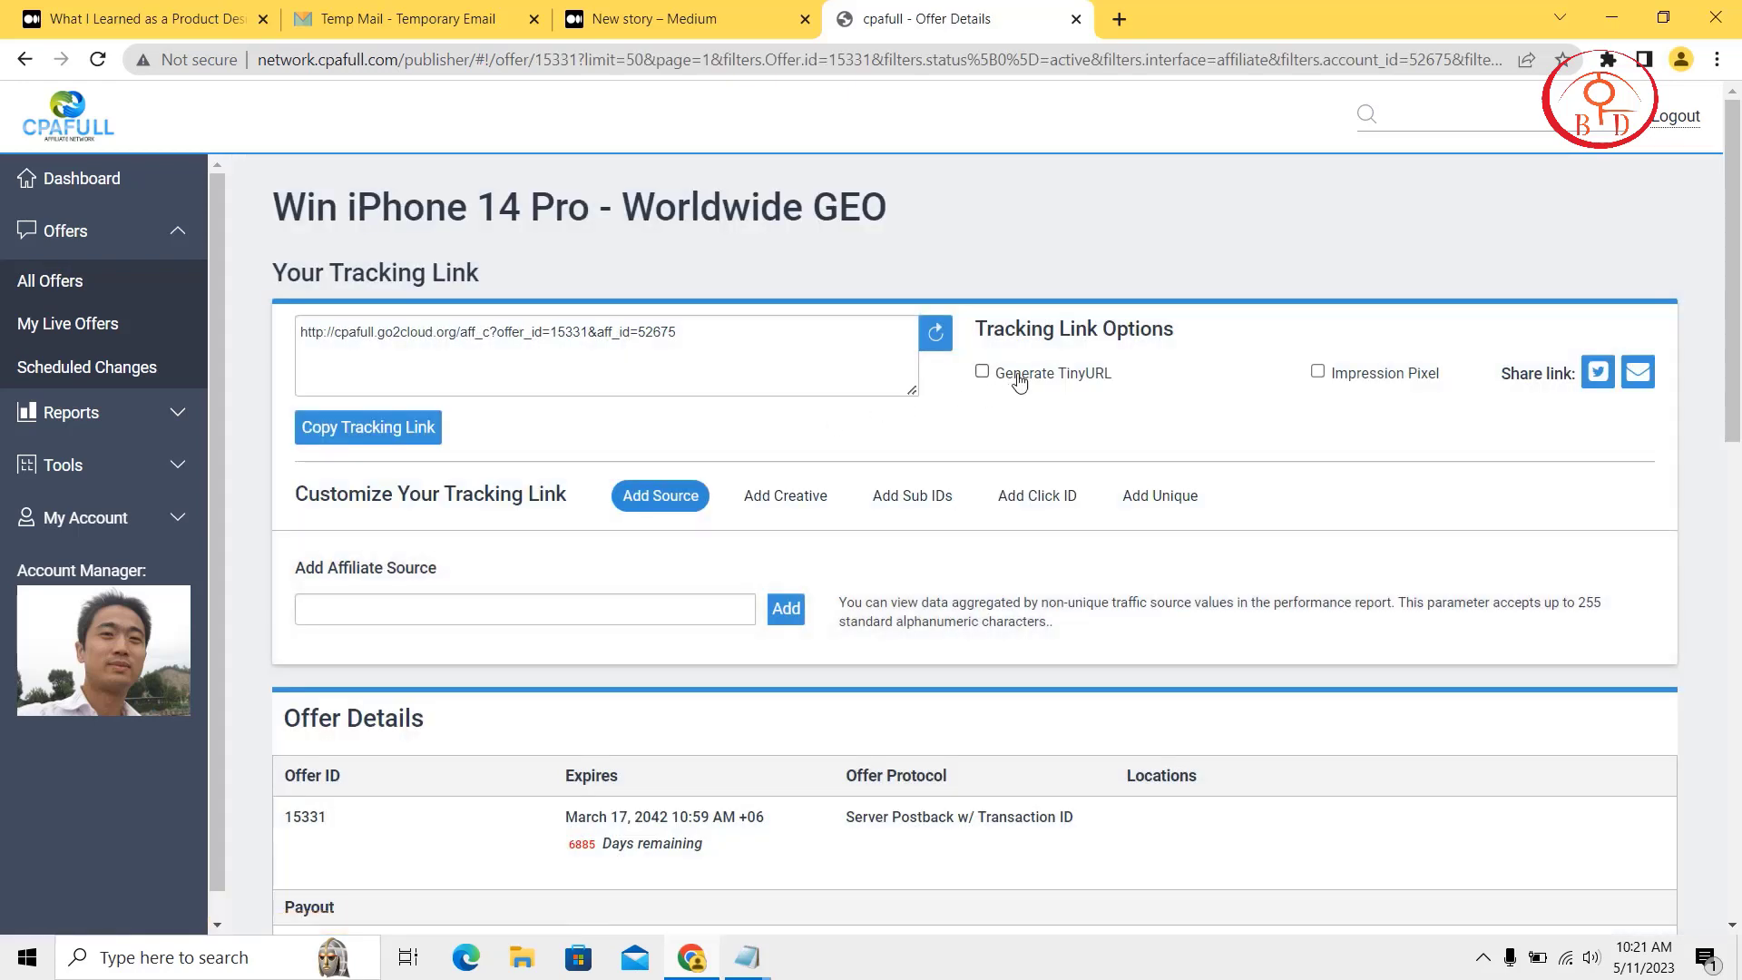
Generate a TinyURL version of the offer's tracking link and copy it.
click(1019, 382)
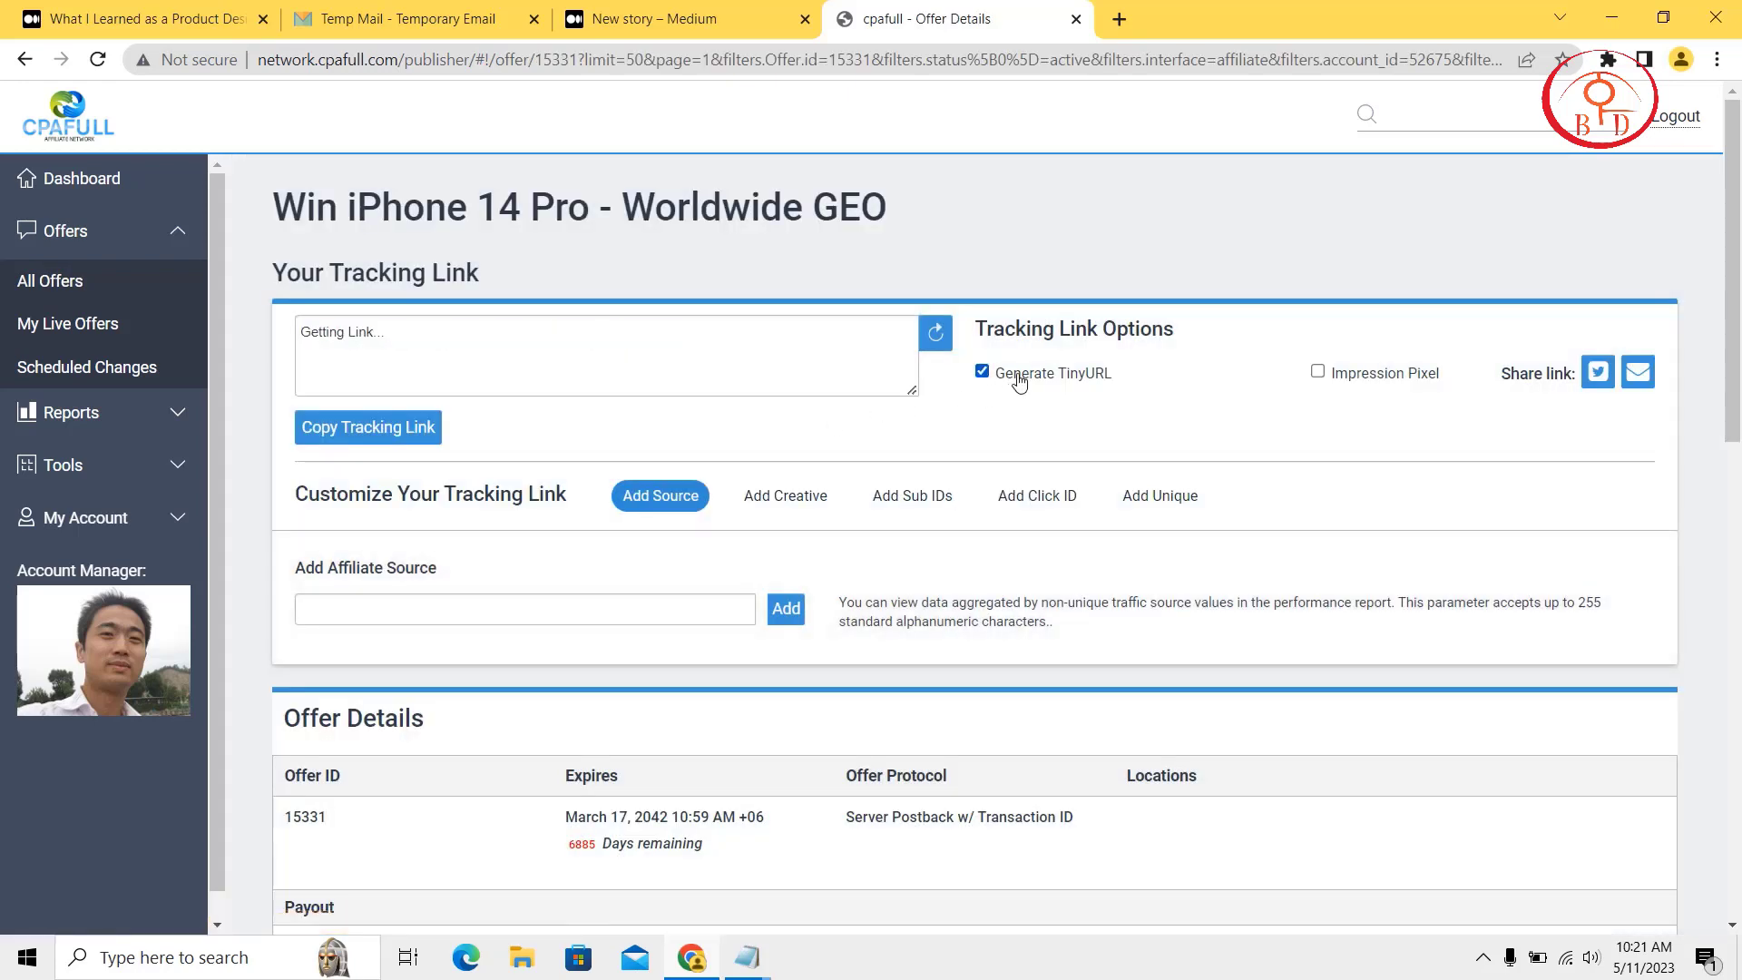
click(738, 386)
key(ctrl+c)
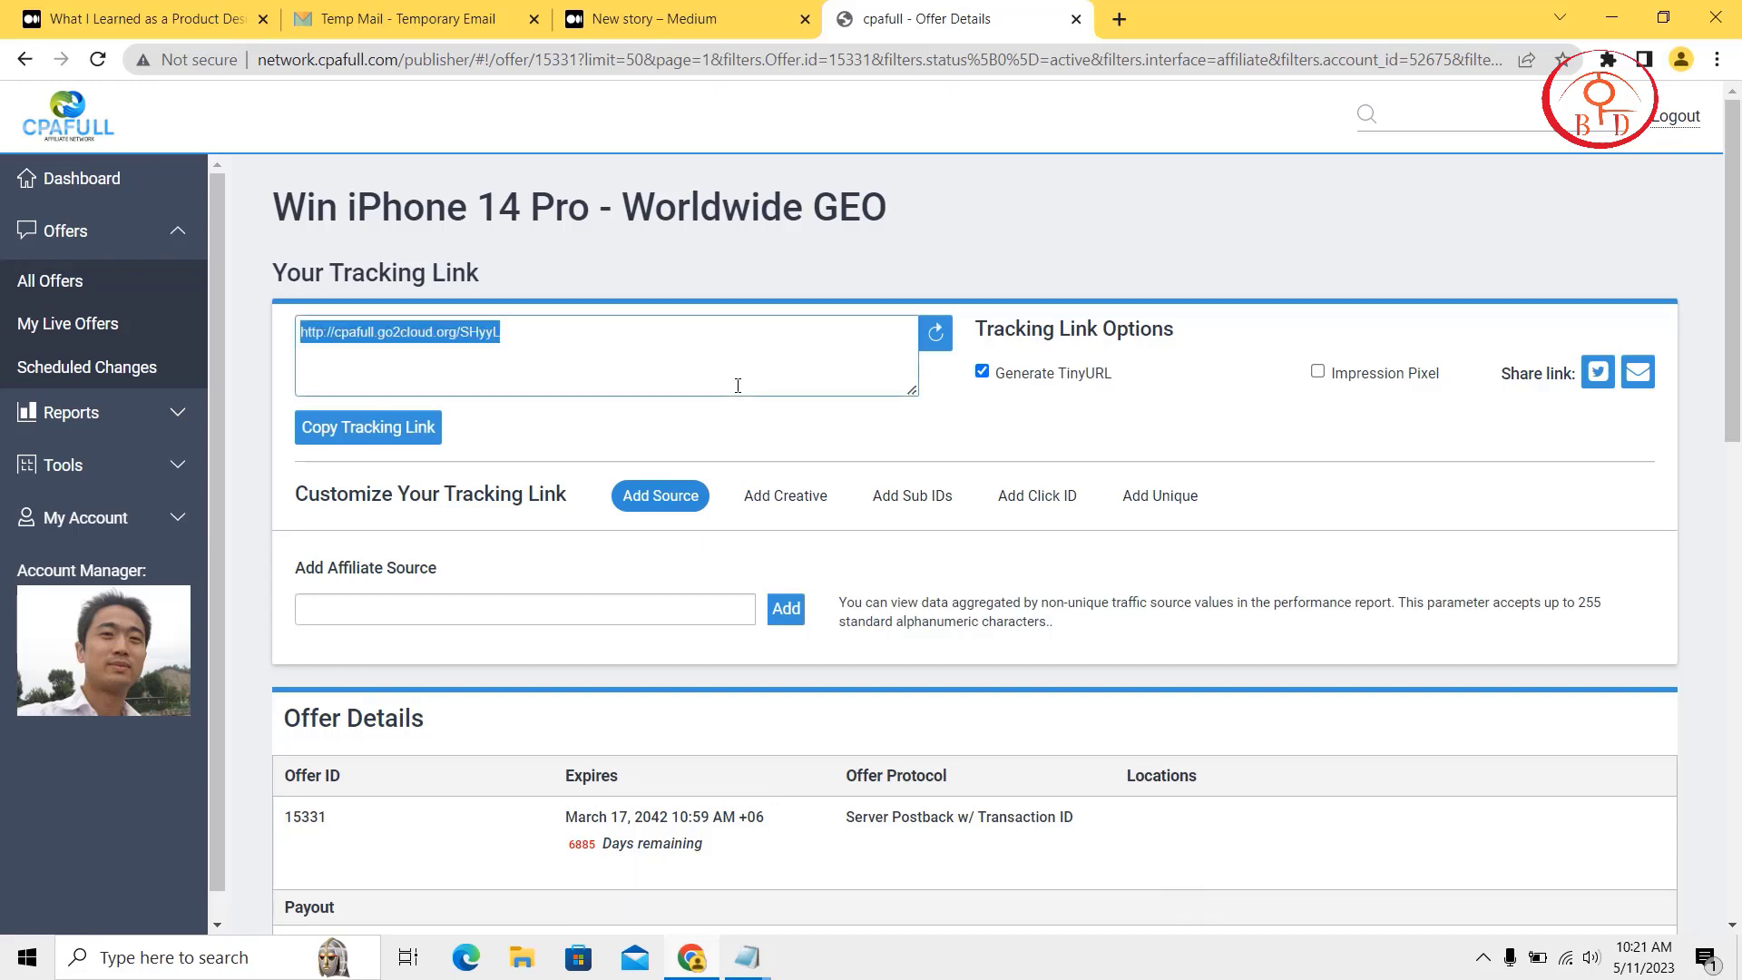
Return to the Medium draft and paste the shortened tracking link at the end of the body paragraph.
click(649, 18)
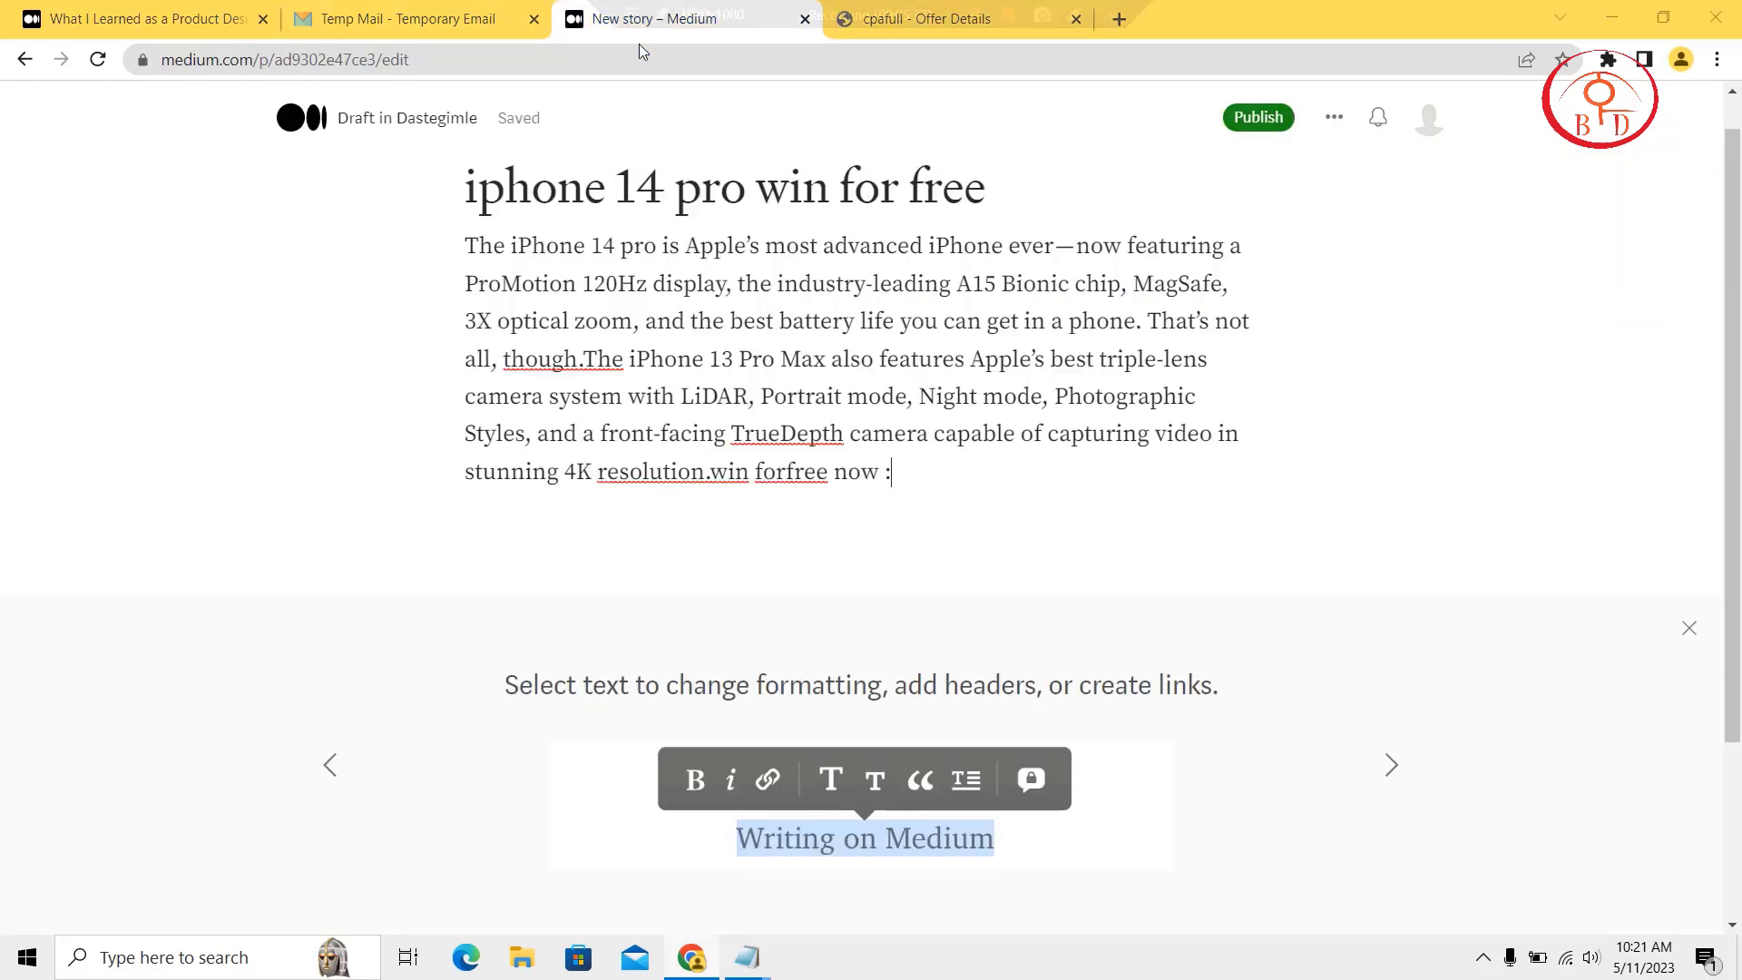
click(914, 459)
key(ctrl+v)
scroll(913, 459, down, 3)
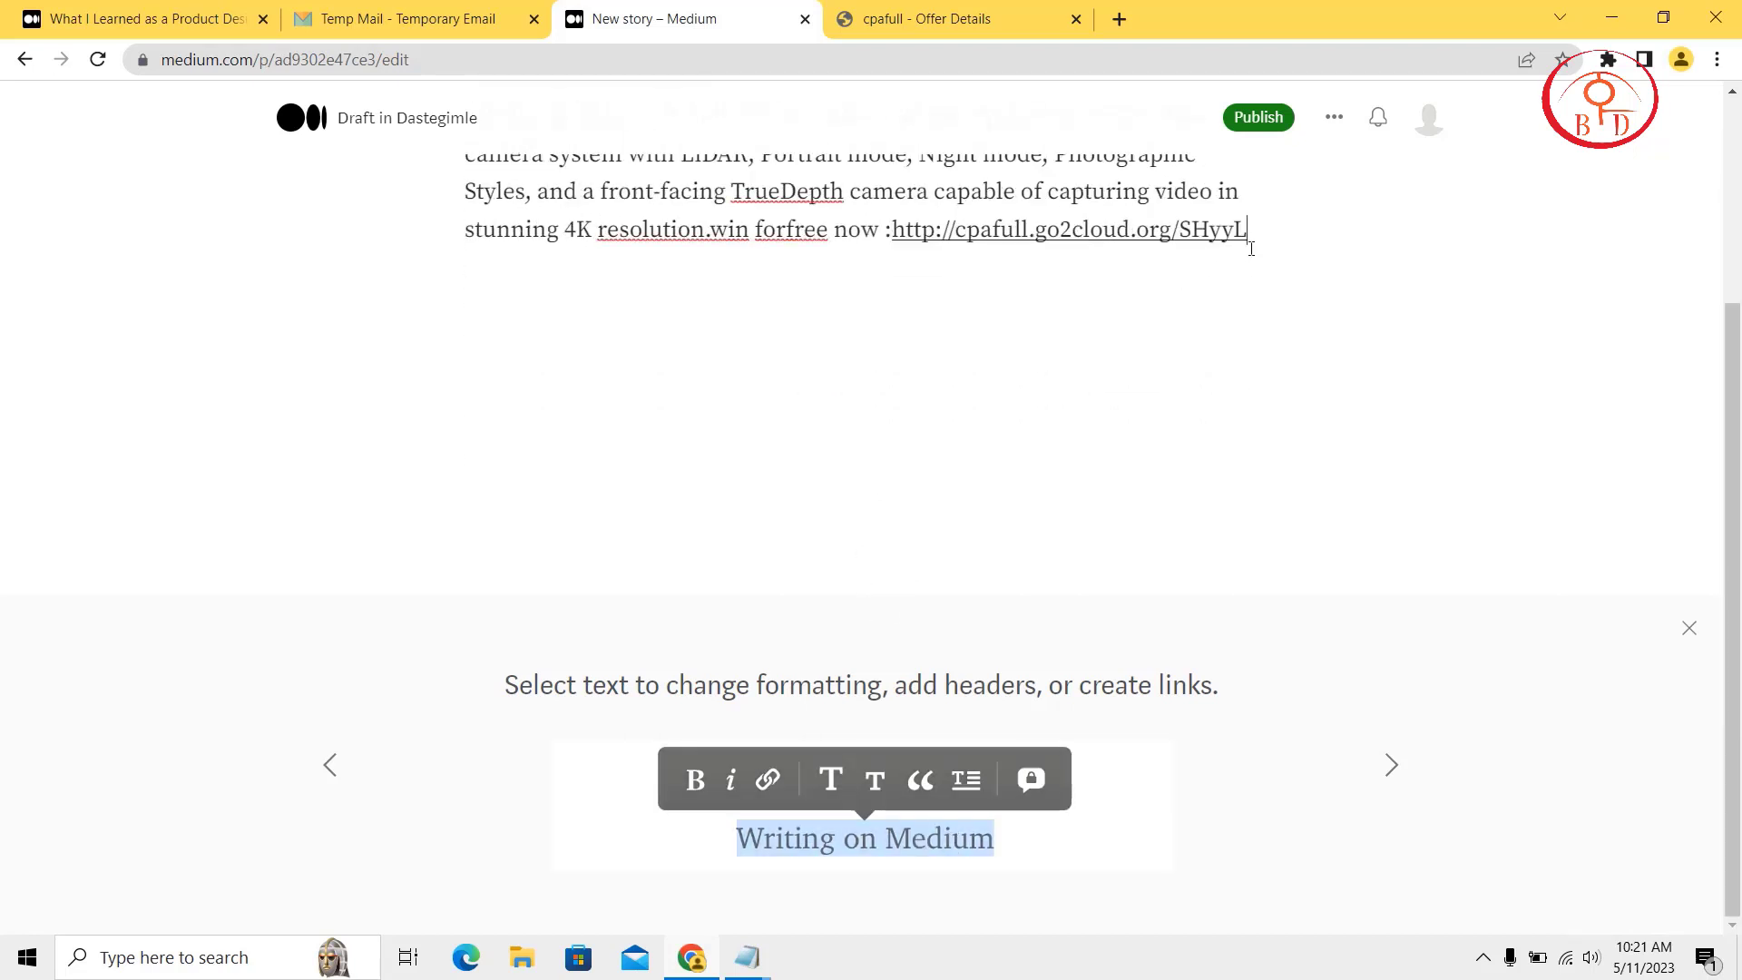
Insert the image giveaway-freeiphone from the dawonload folder on a new line below the body paragraph.
key(Return)
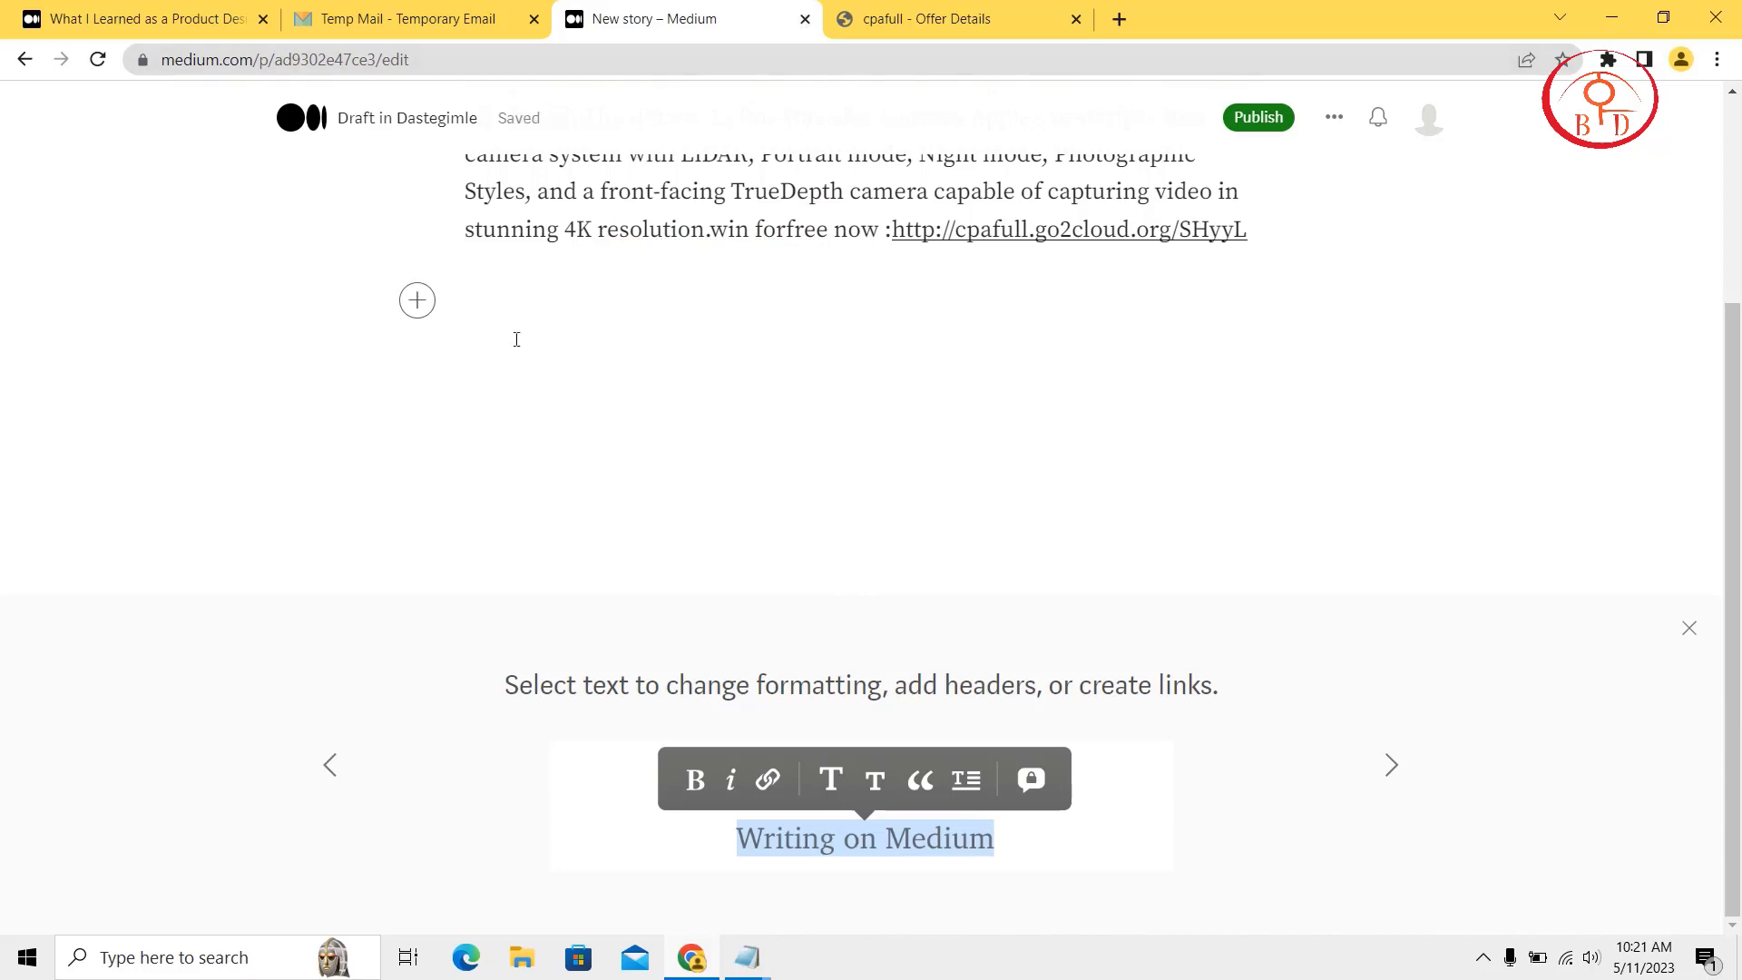
click(418, 303)
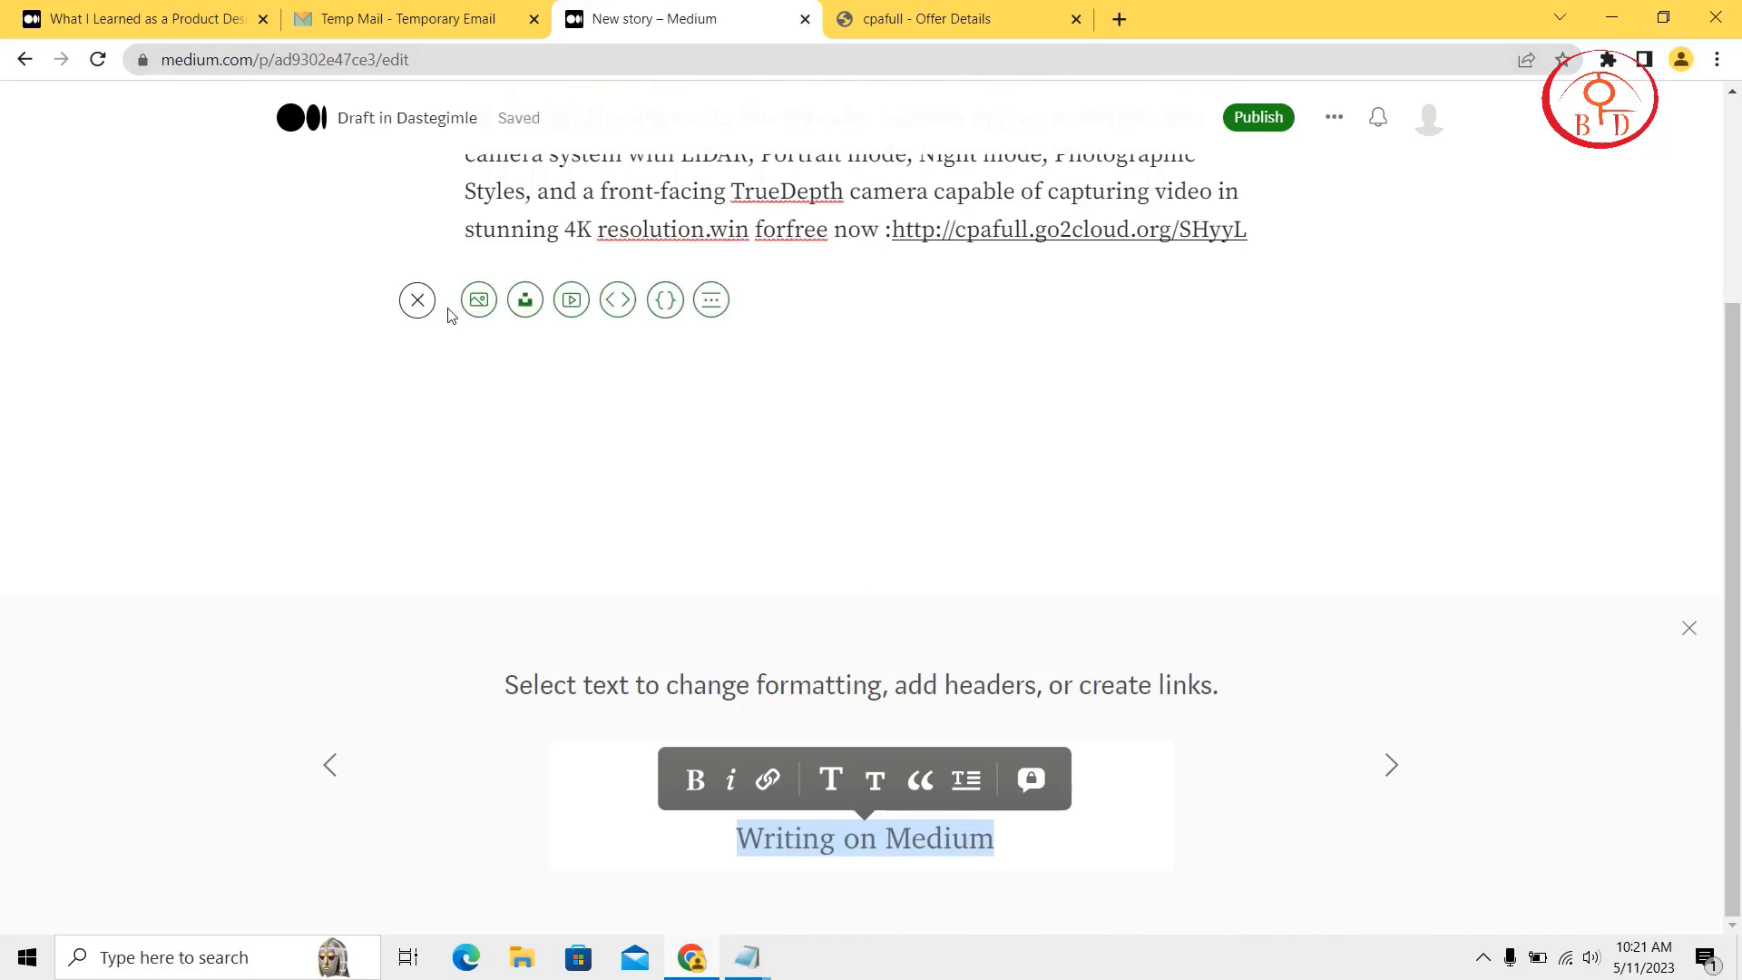
click(478, 313)
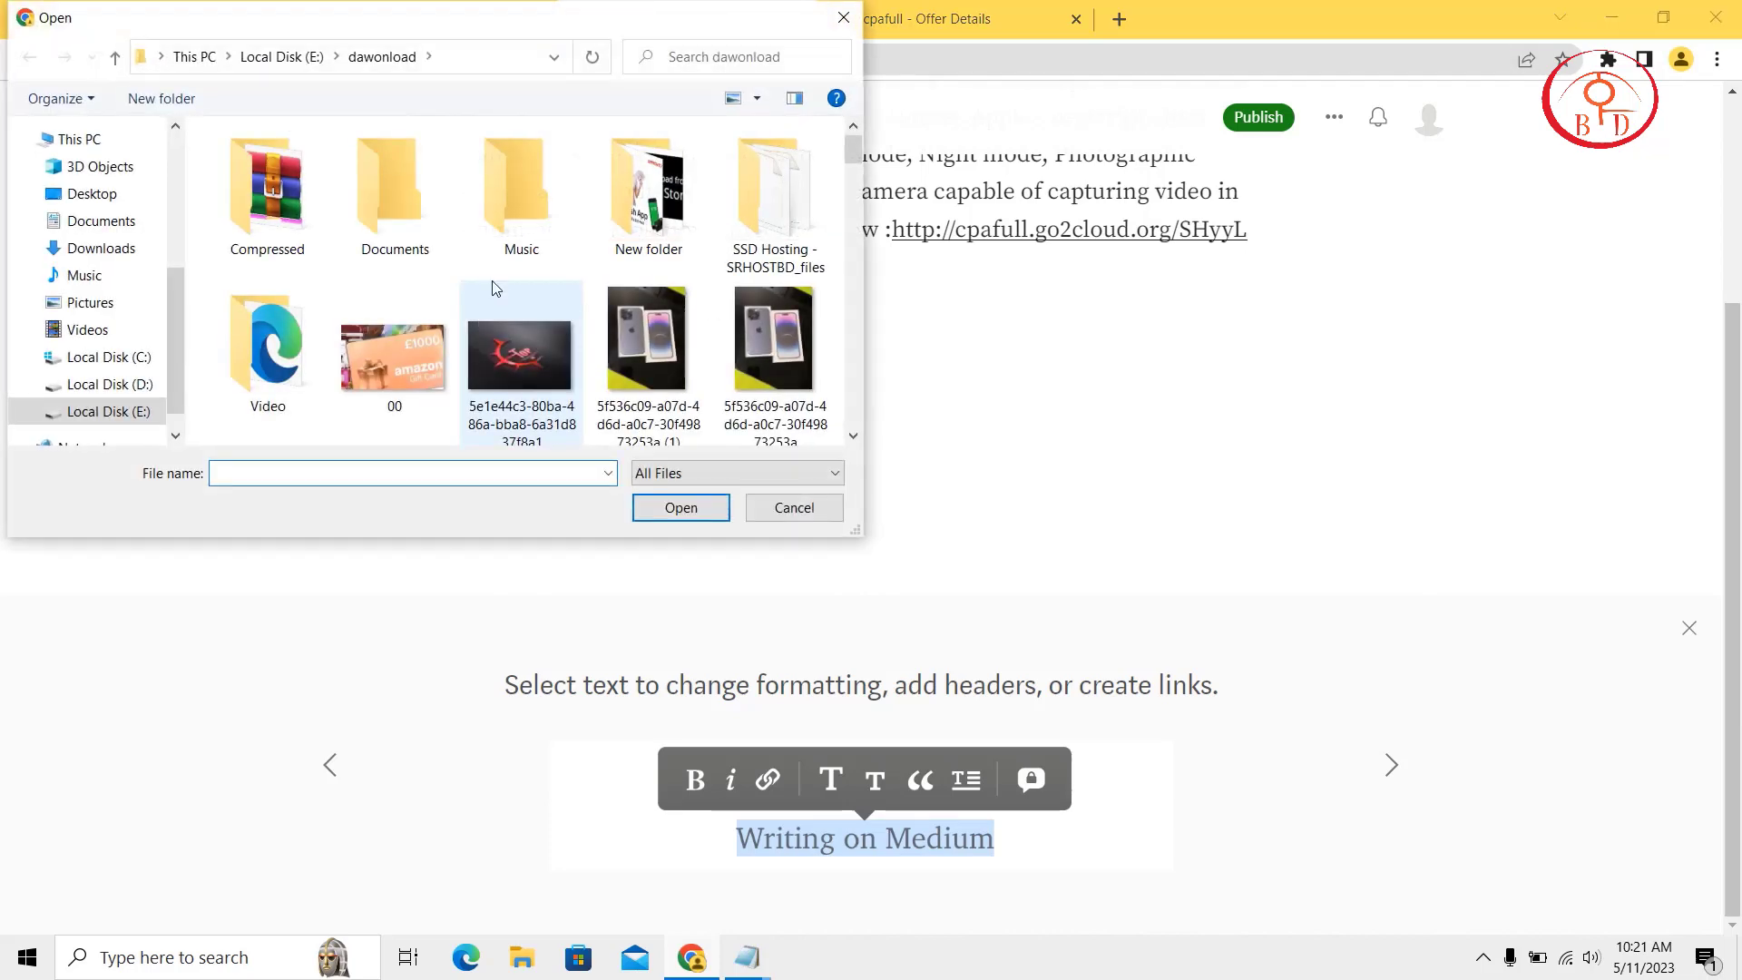
scroll(470, 328, down, 5)
scroll(470, 328, up, 2)
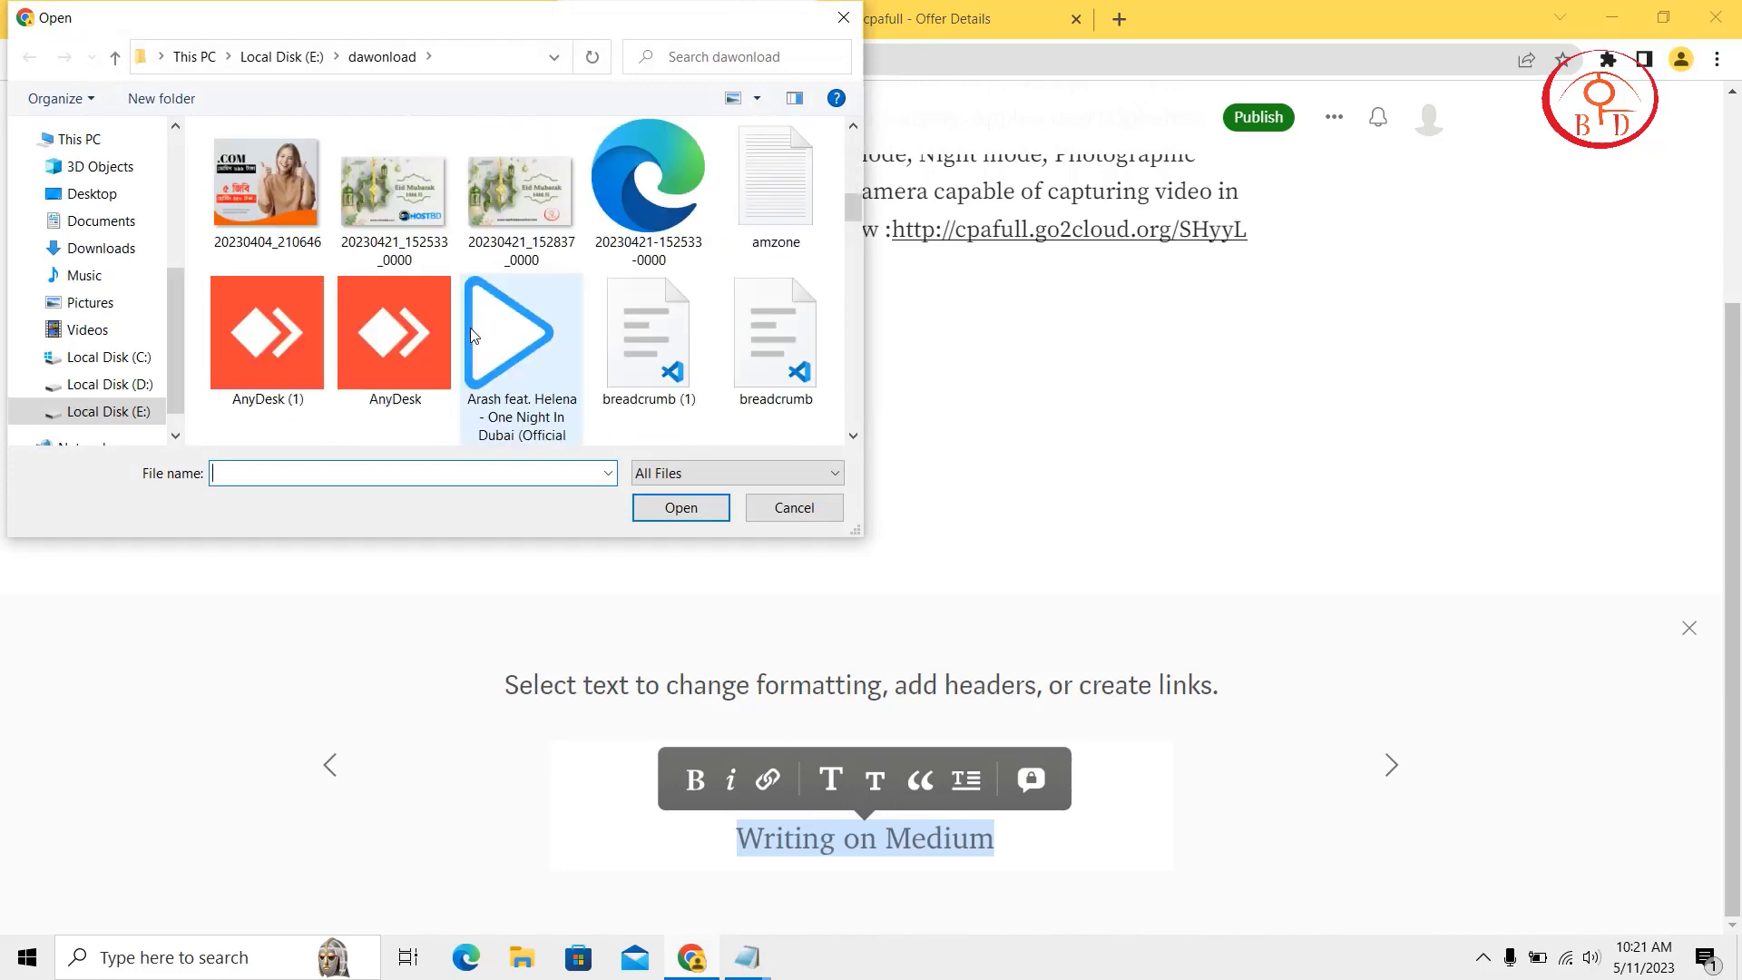
scroll(438, 295, down, 3)
scroll(438, 297, down, 3)
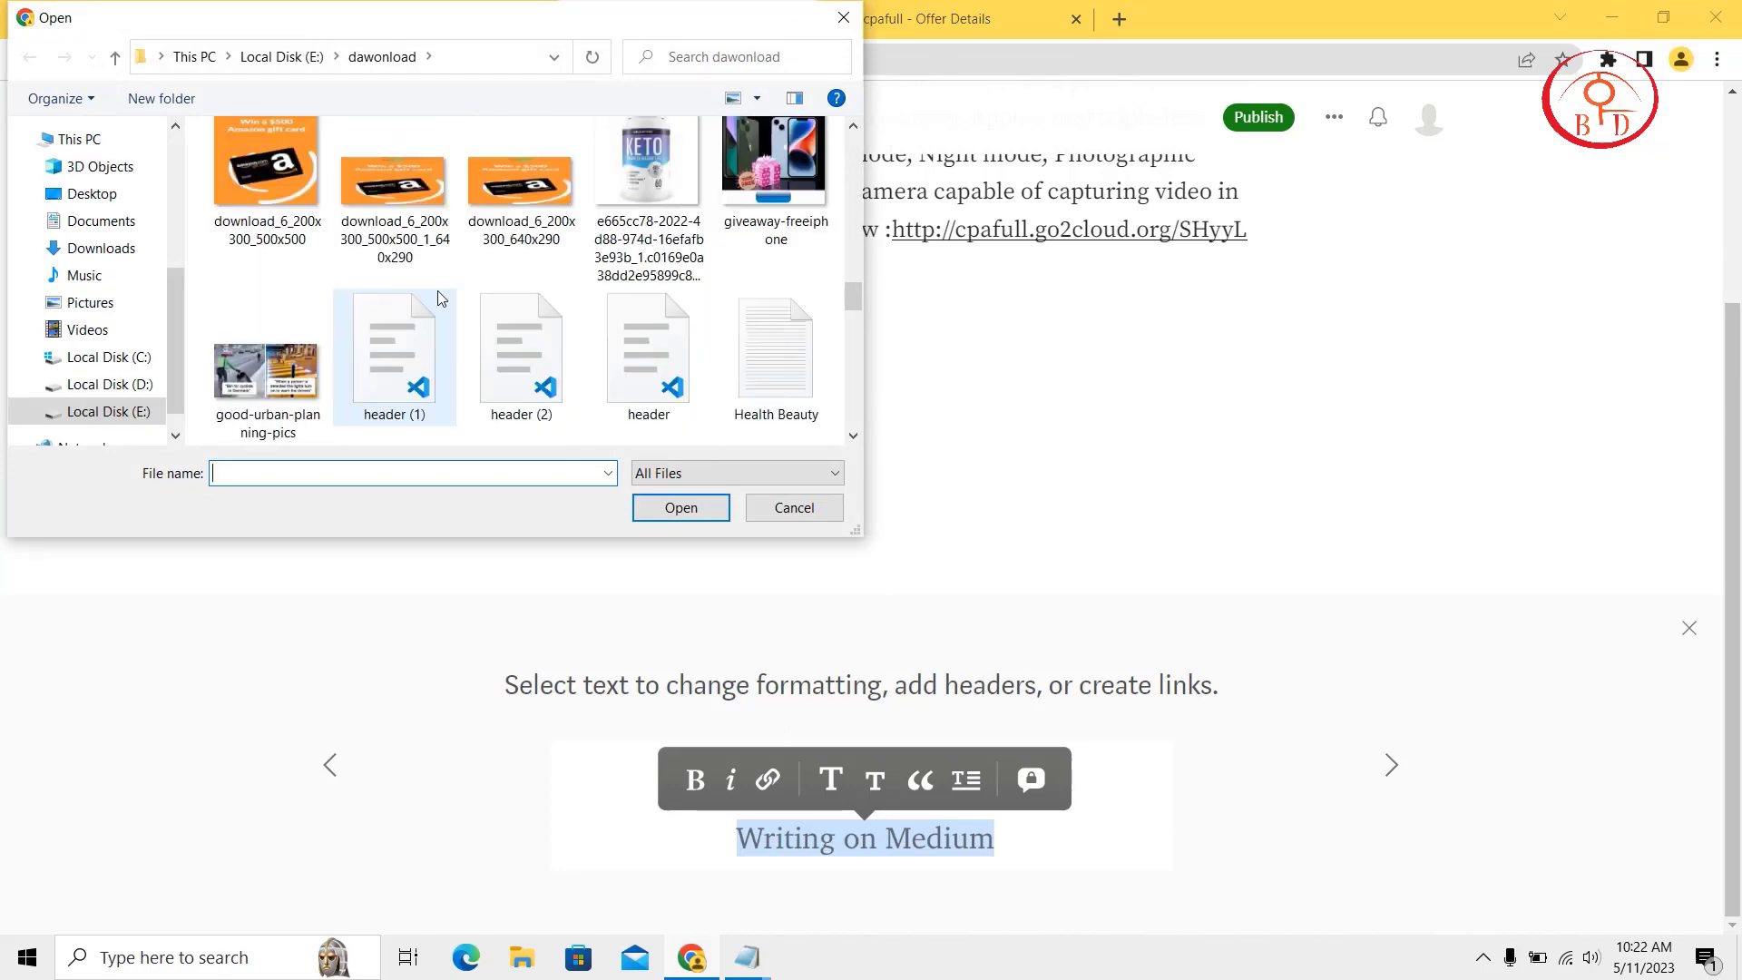
click(773, 177)
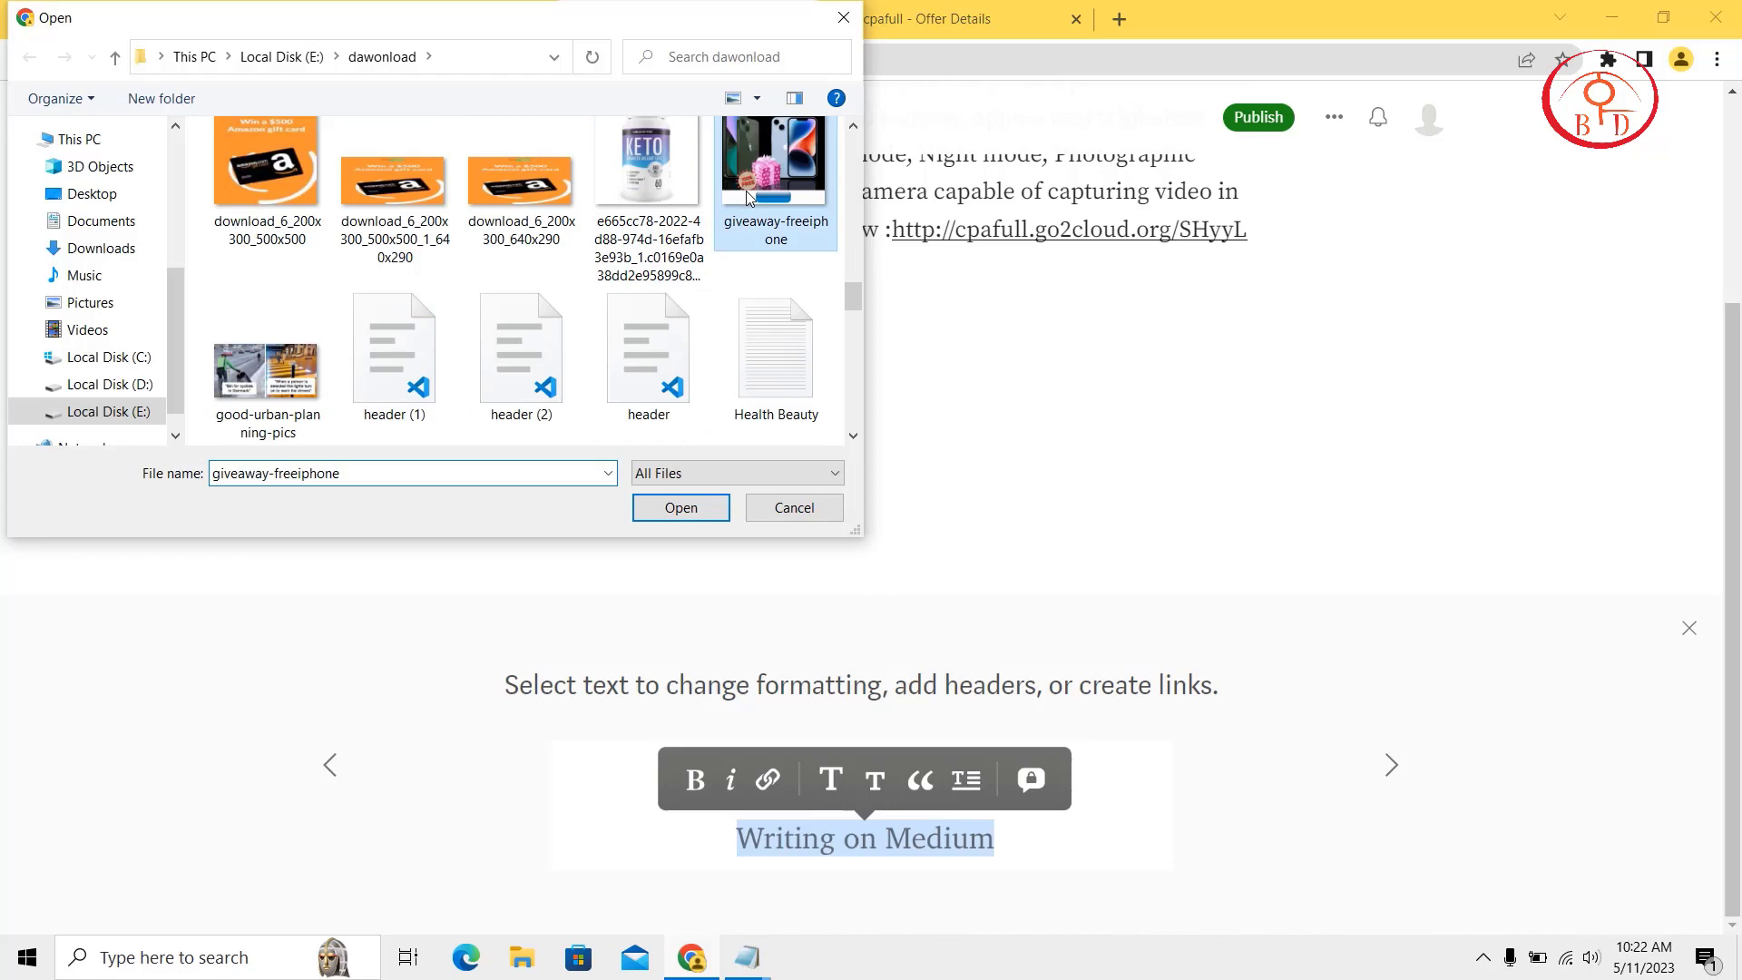
click(679, 508)
scroll(855, 523, down, 5)
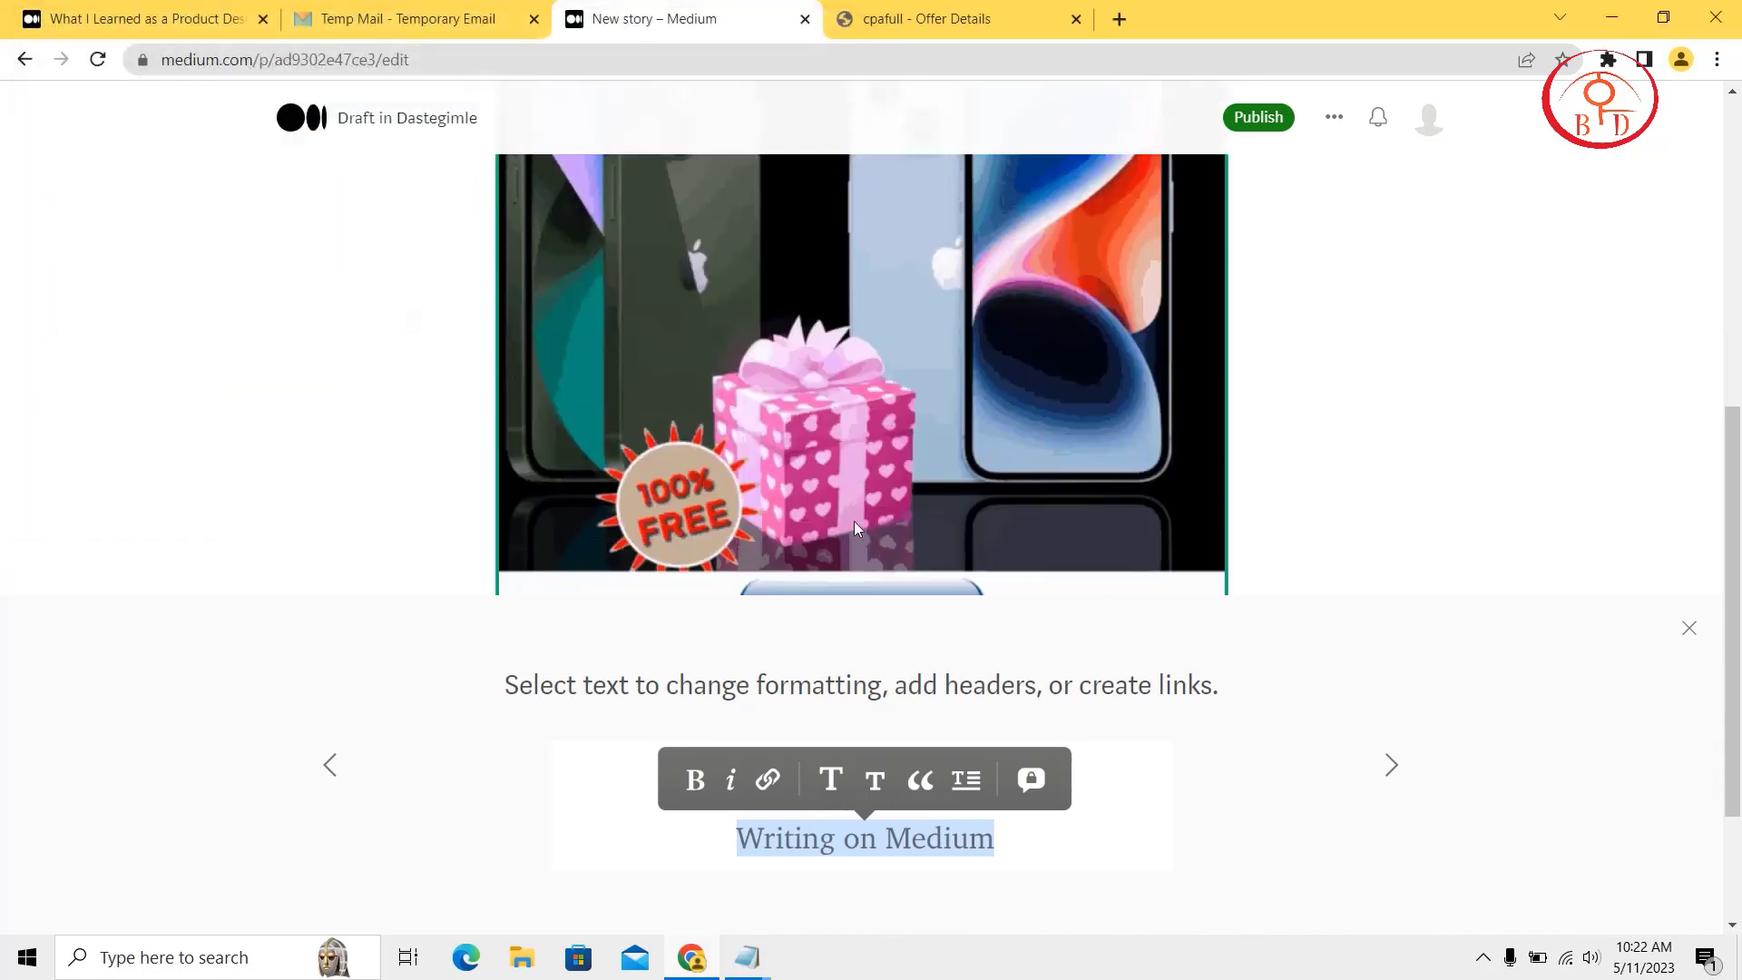
Open the giveaway image's alternative text, save it blank, and advance to the next editor tip.
scroll(854, 523, up, 8)
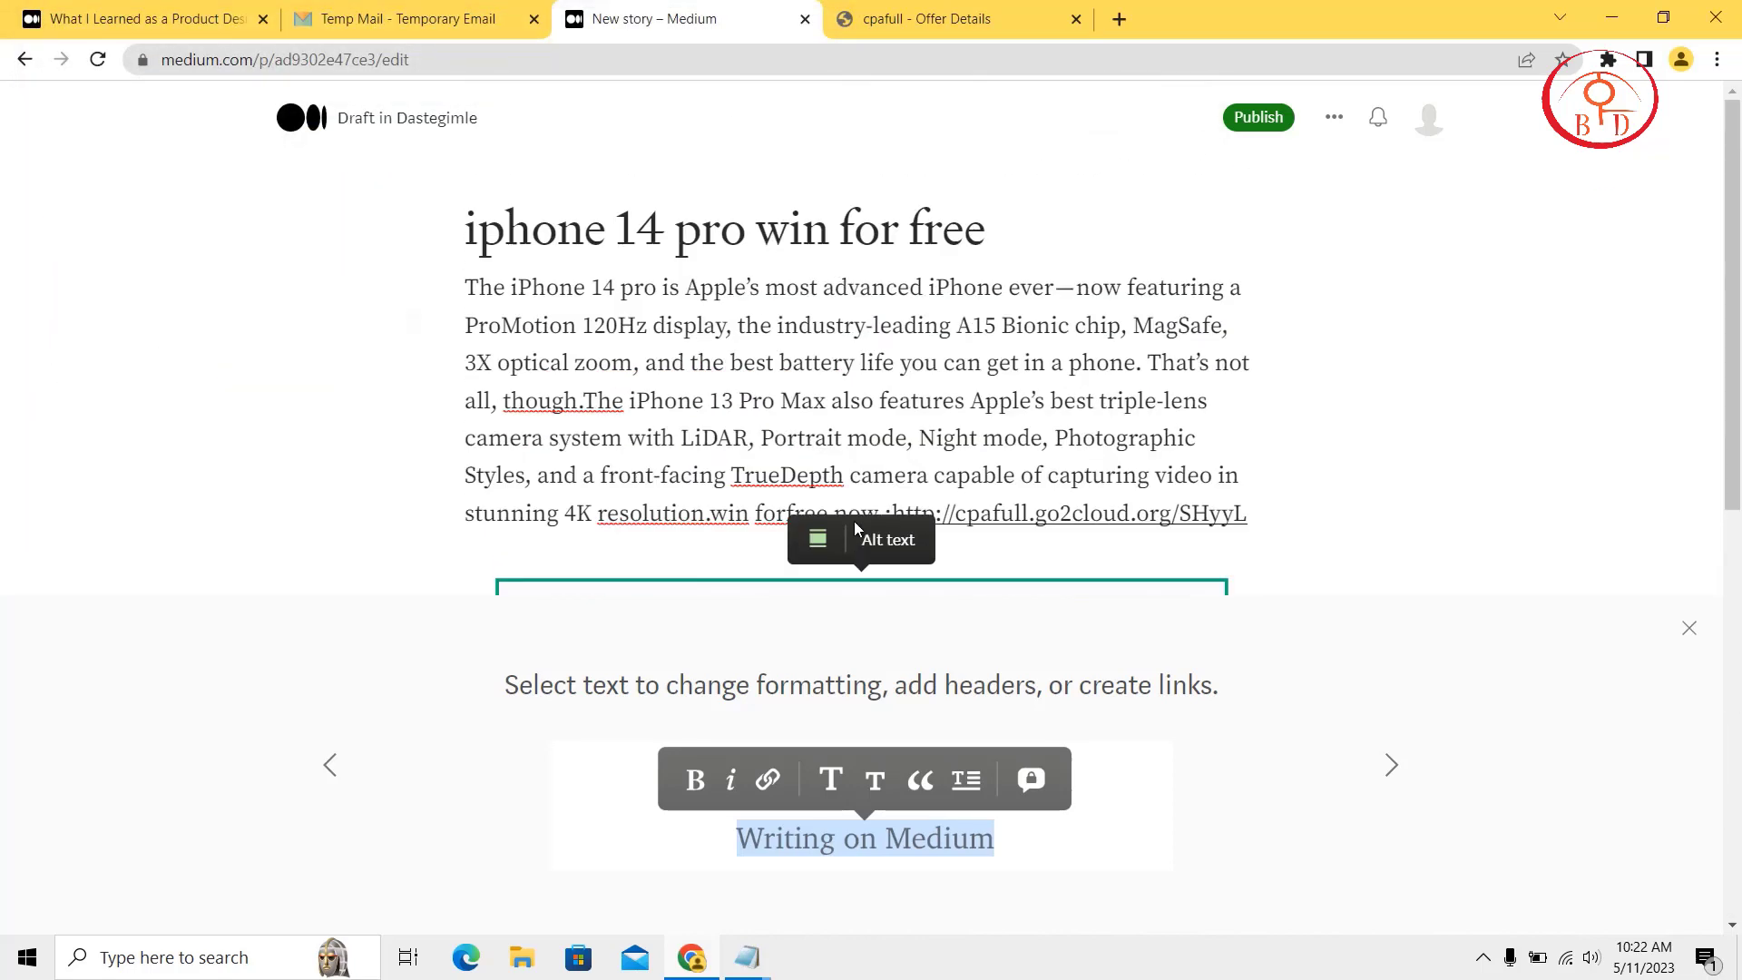
click(912, 537)
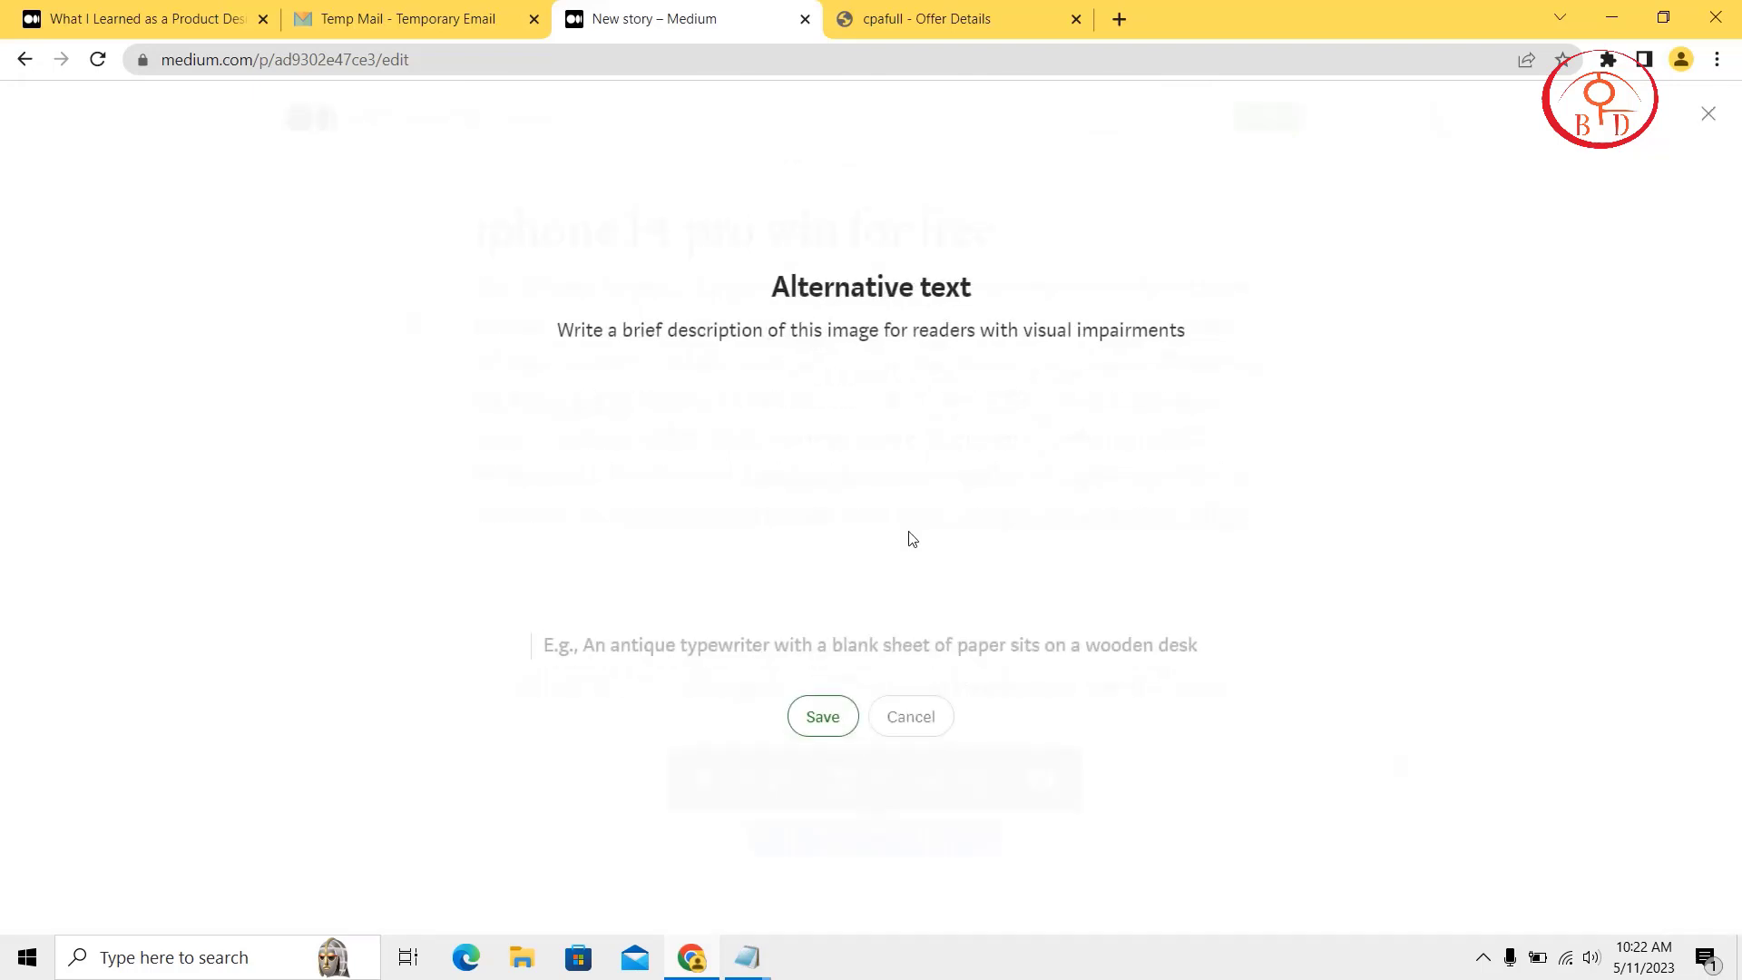
click(851, 723)
scroll(871, 571, down, 5)
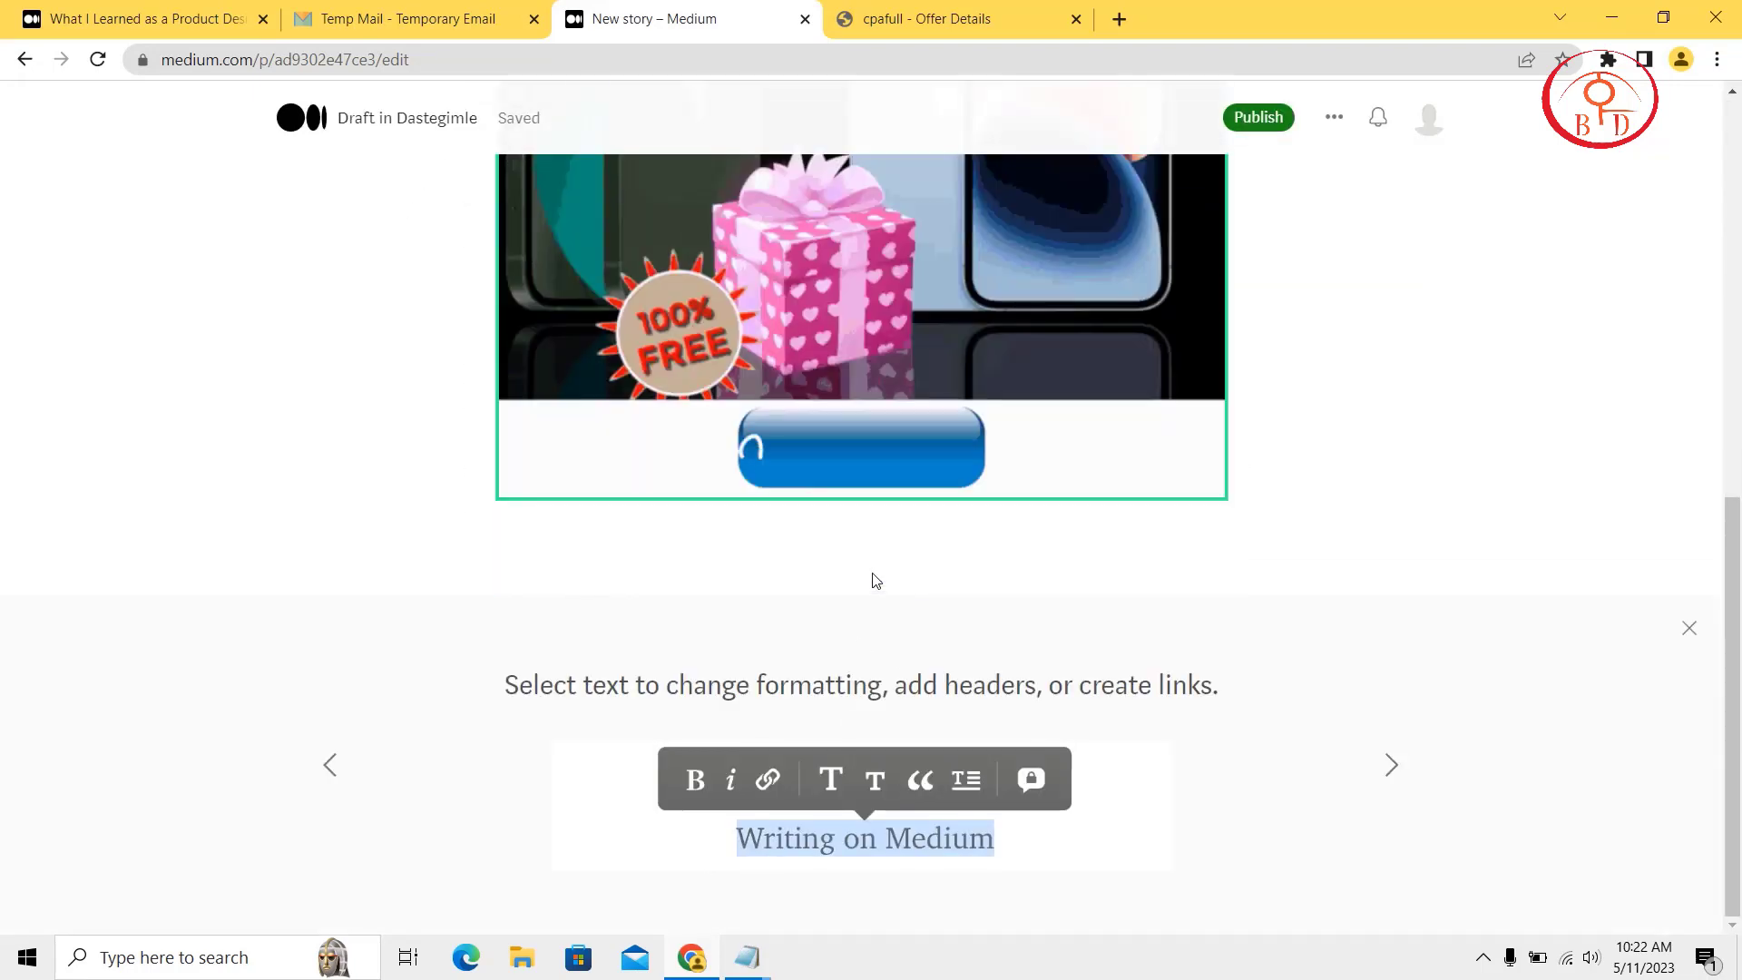
click(1392, 773)
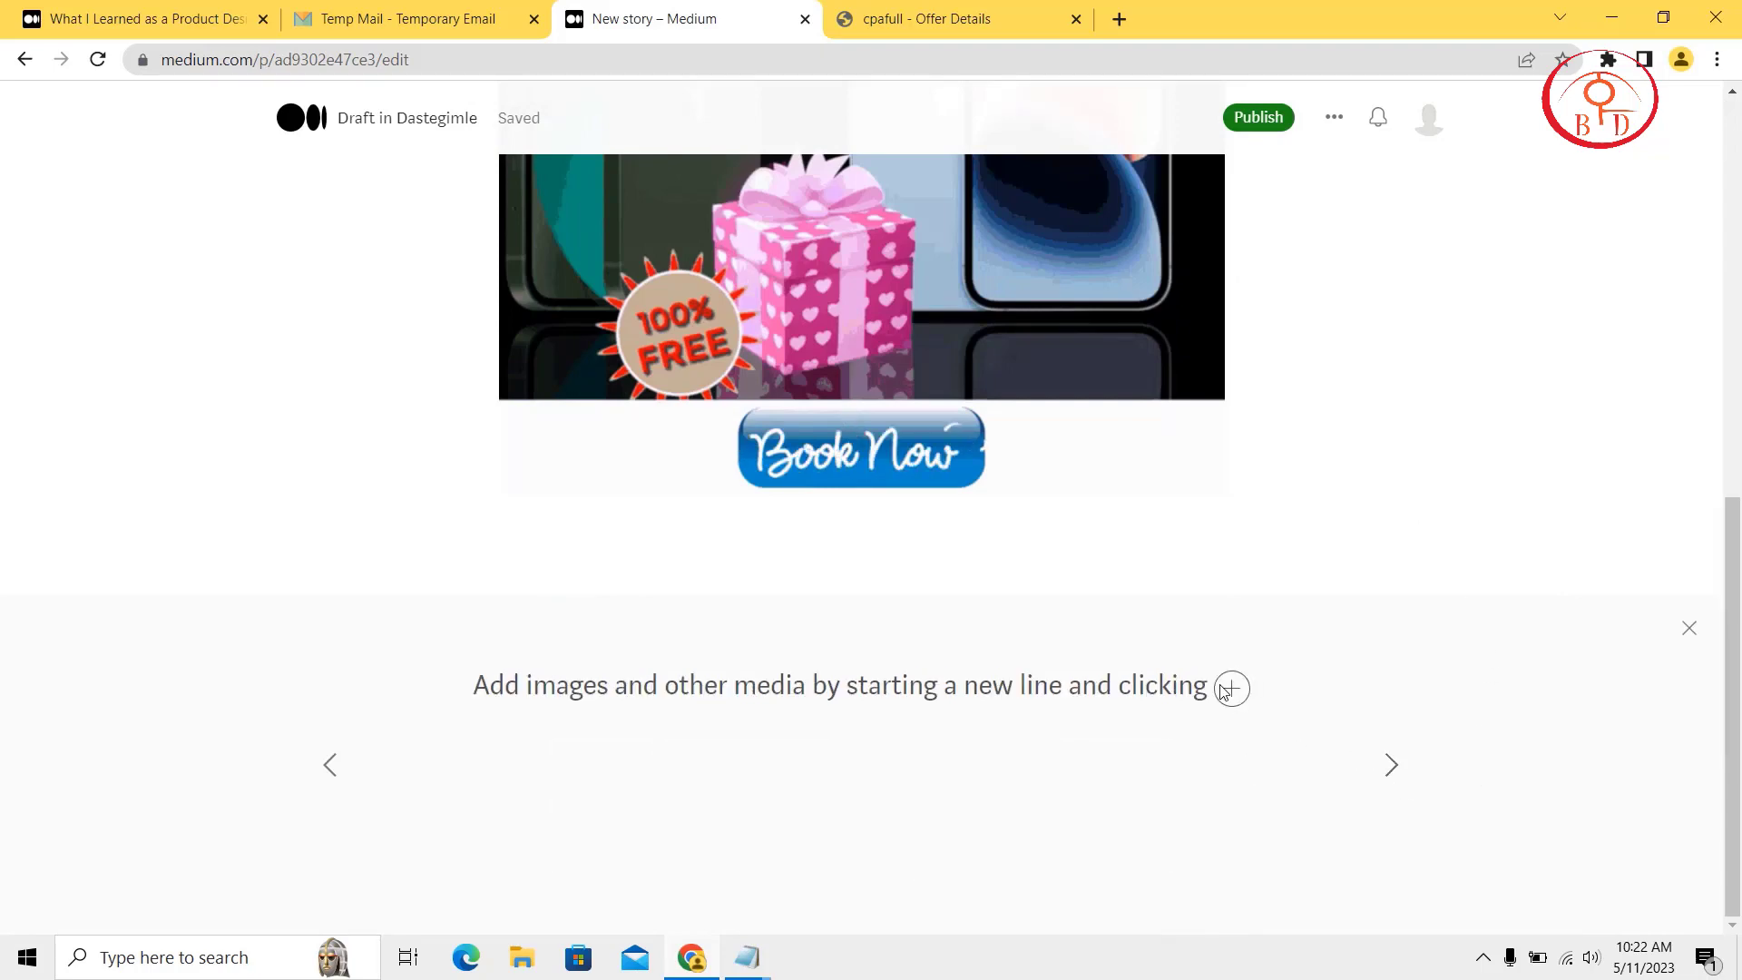
scroll(976, 298, up, 5)
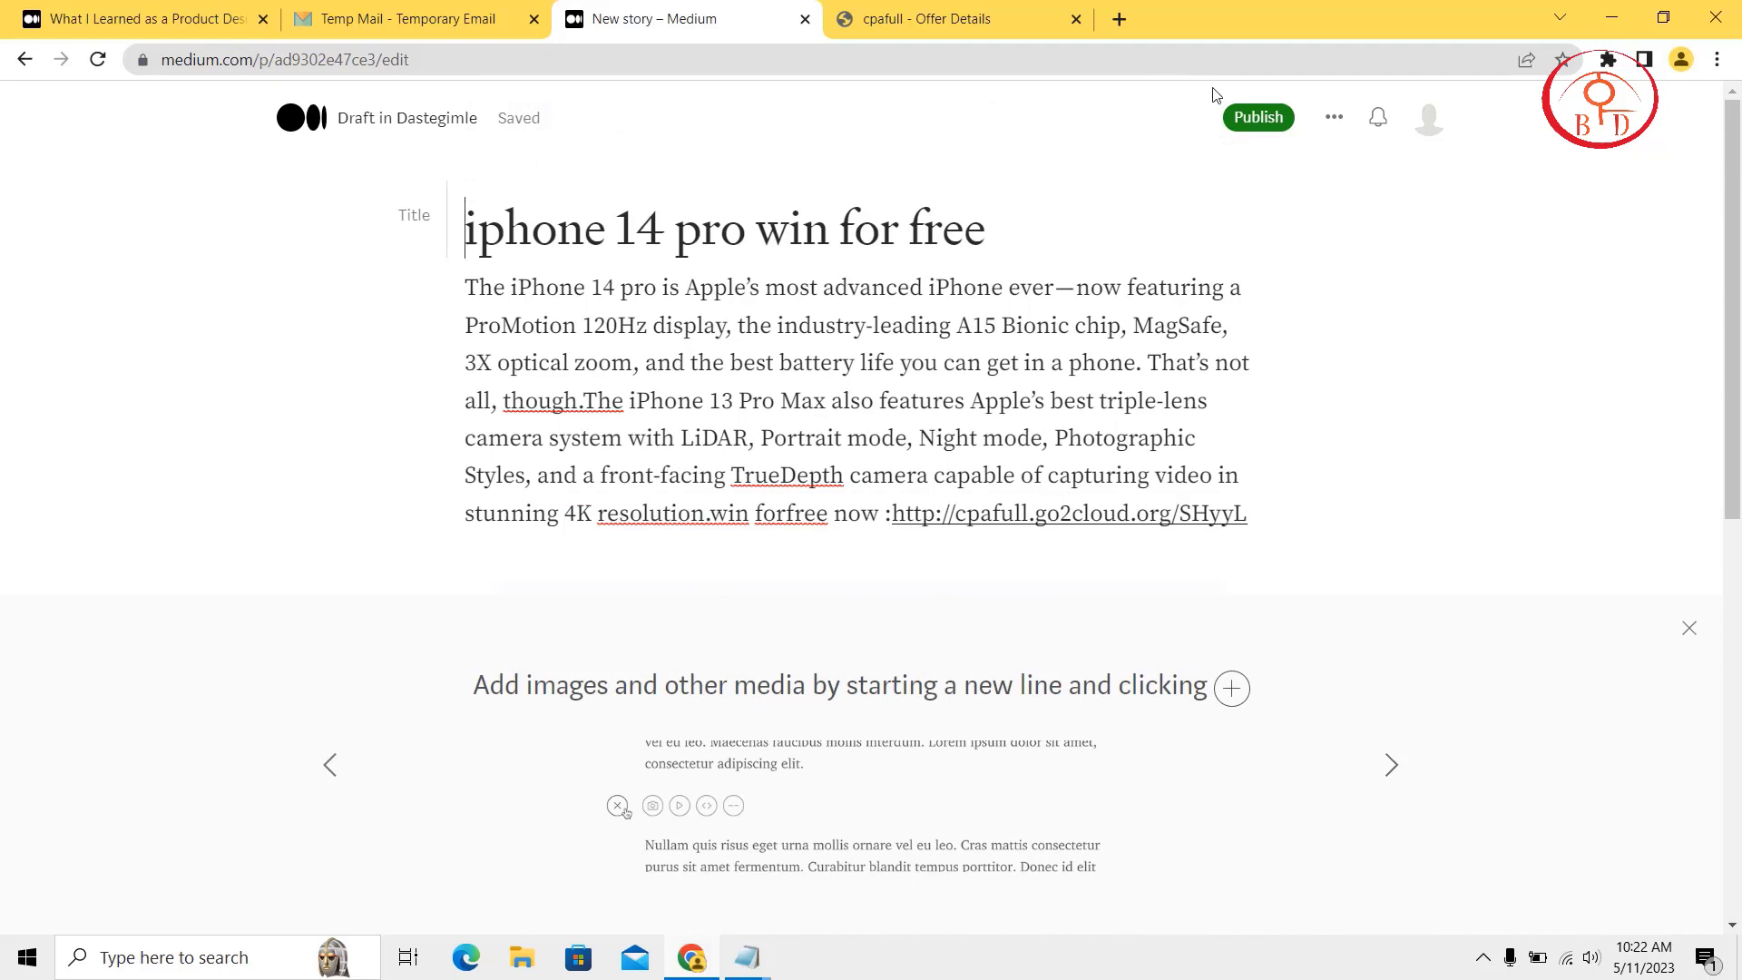
Publish the story with the topic GIF and look through the published page.
click(1280, 113)
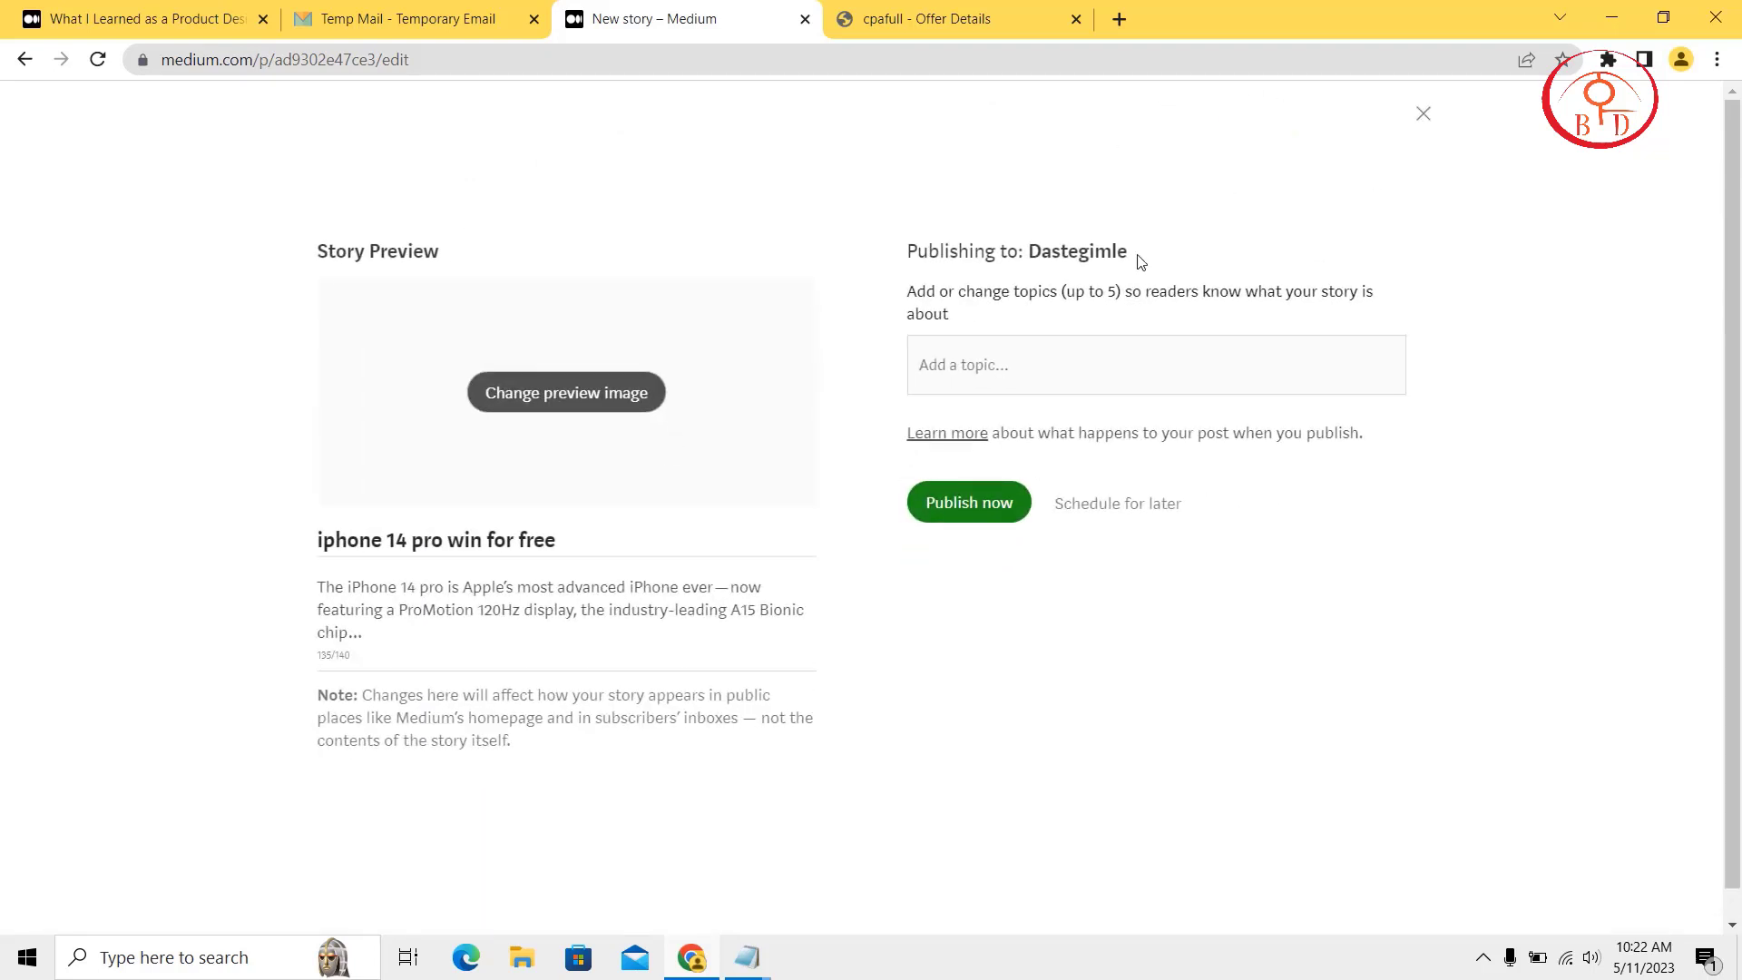
click(942, 370)
text(g)
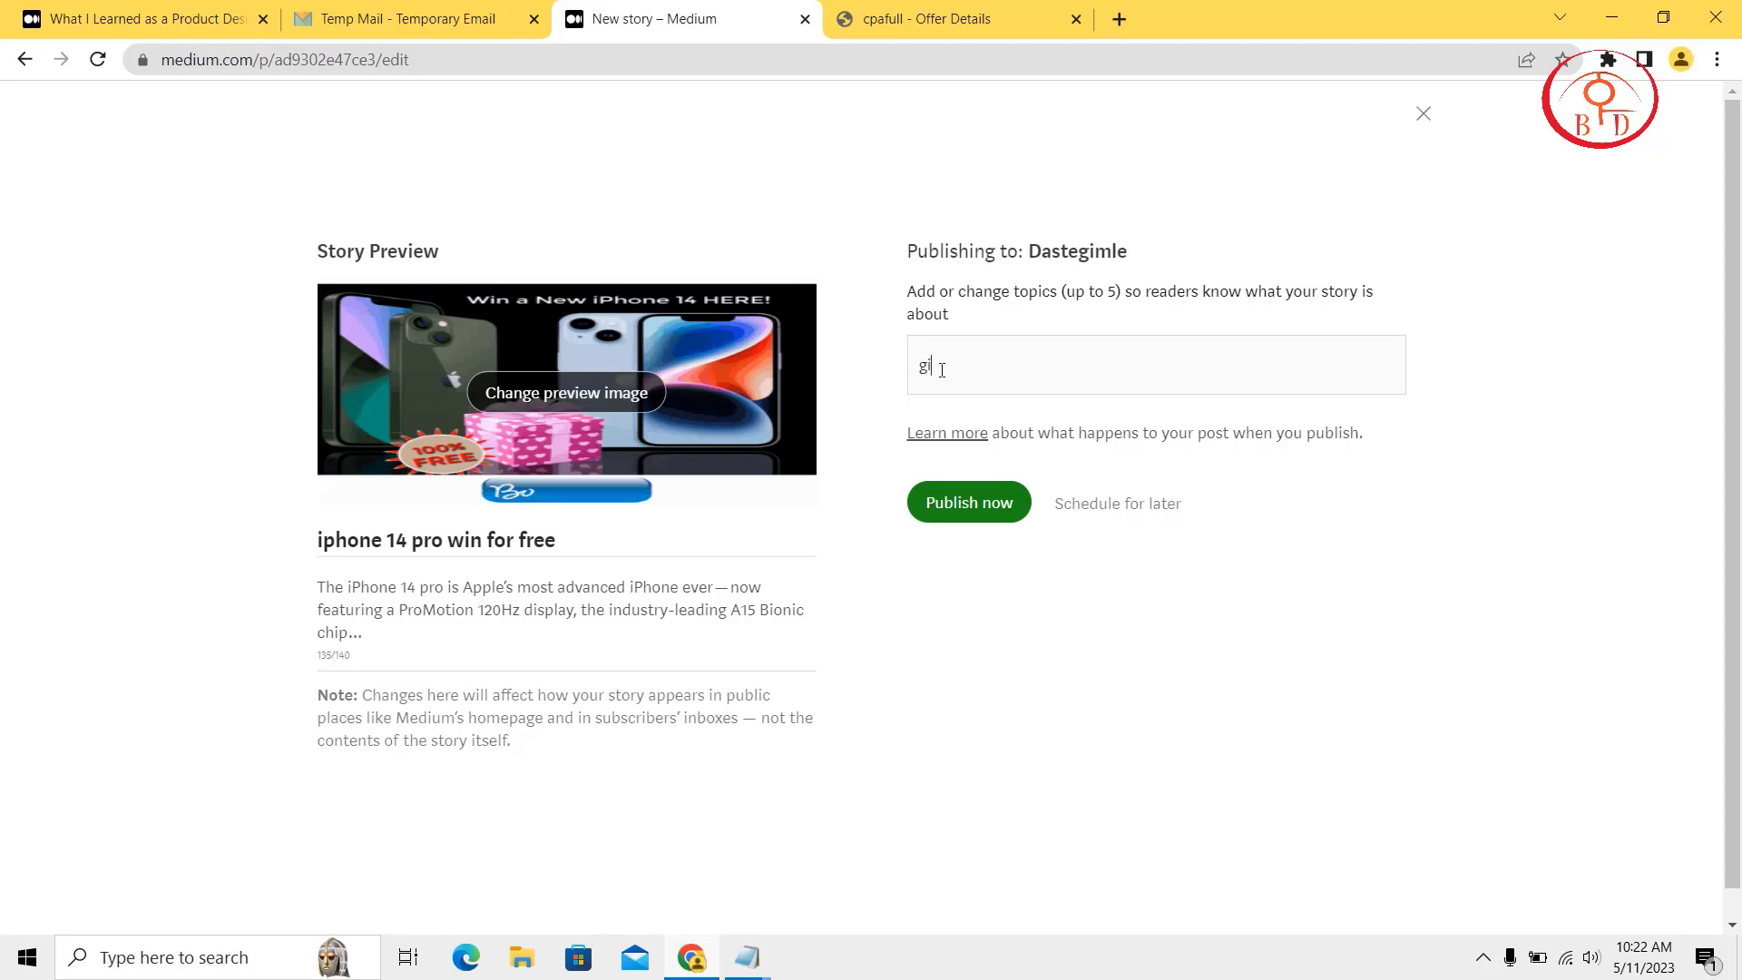
text(if)
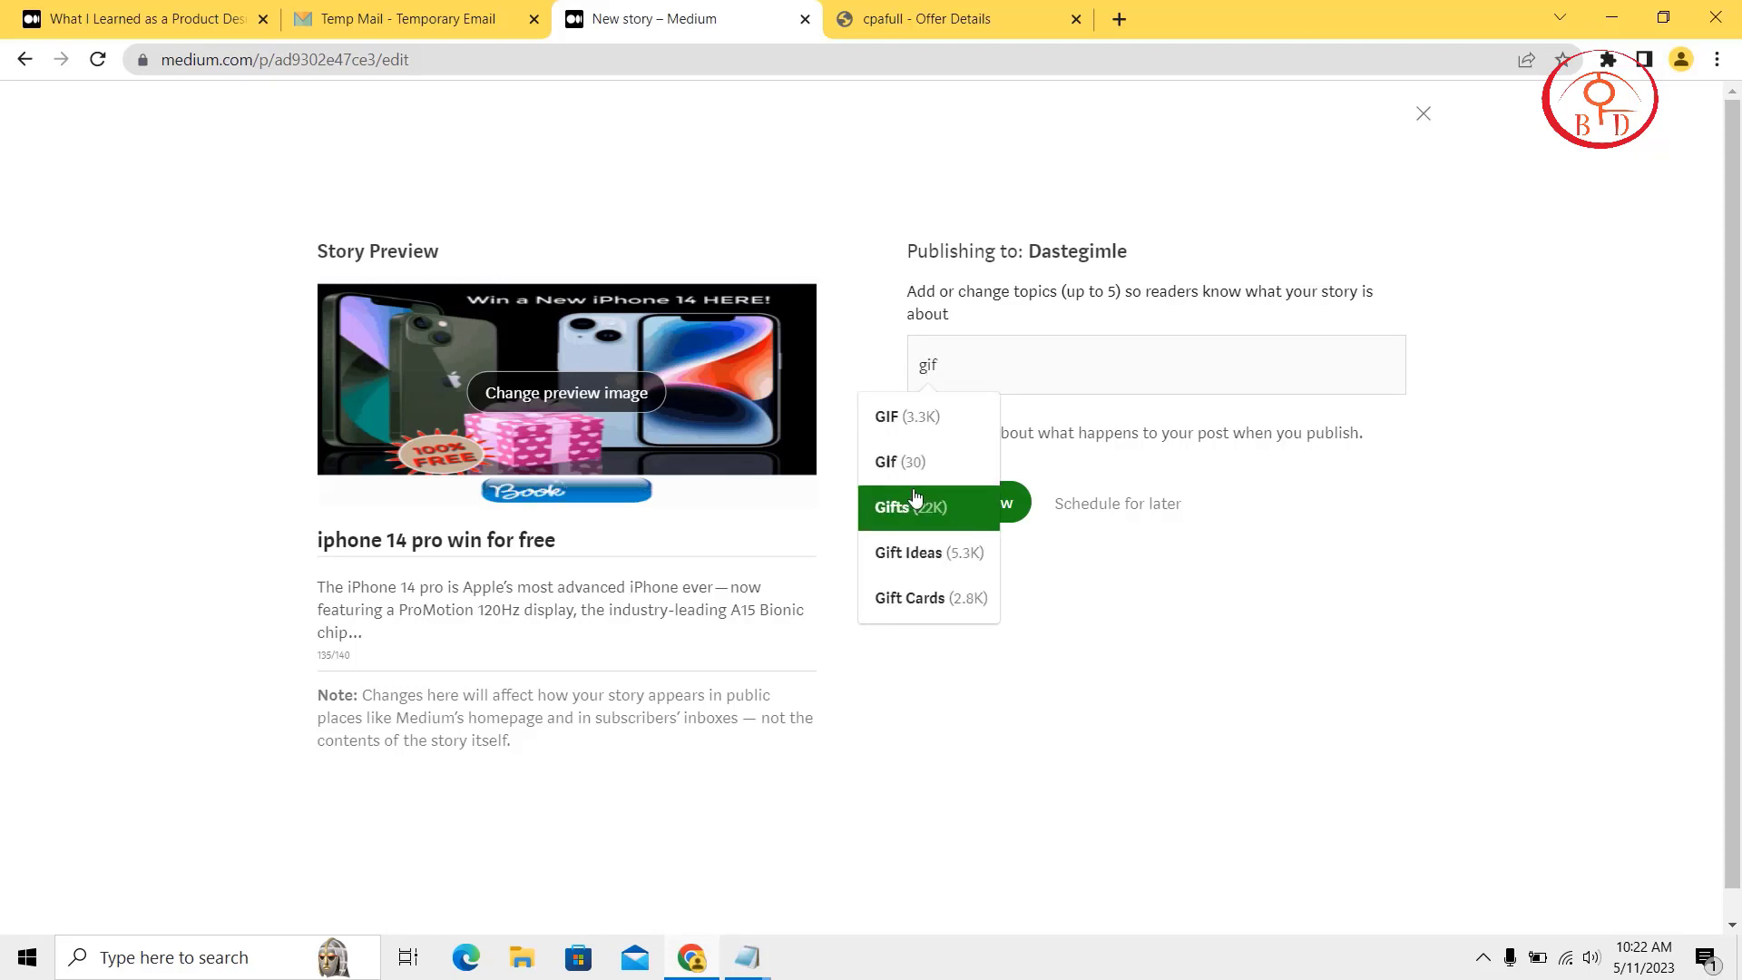
click(906, 418)
click(1000, 511)
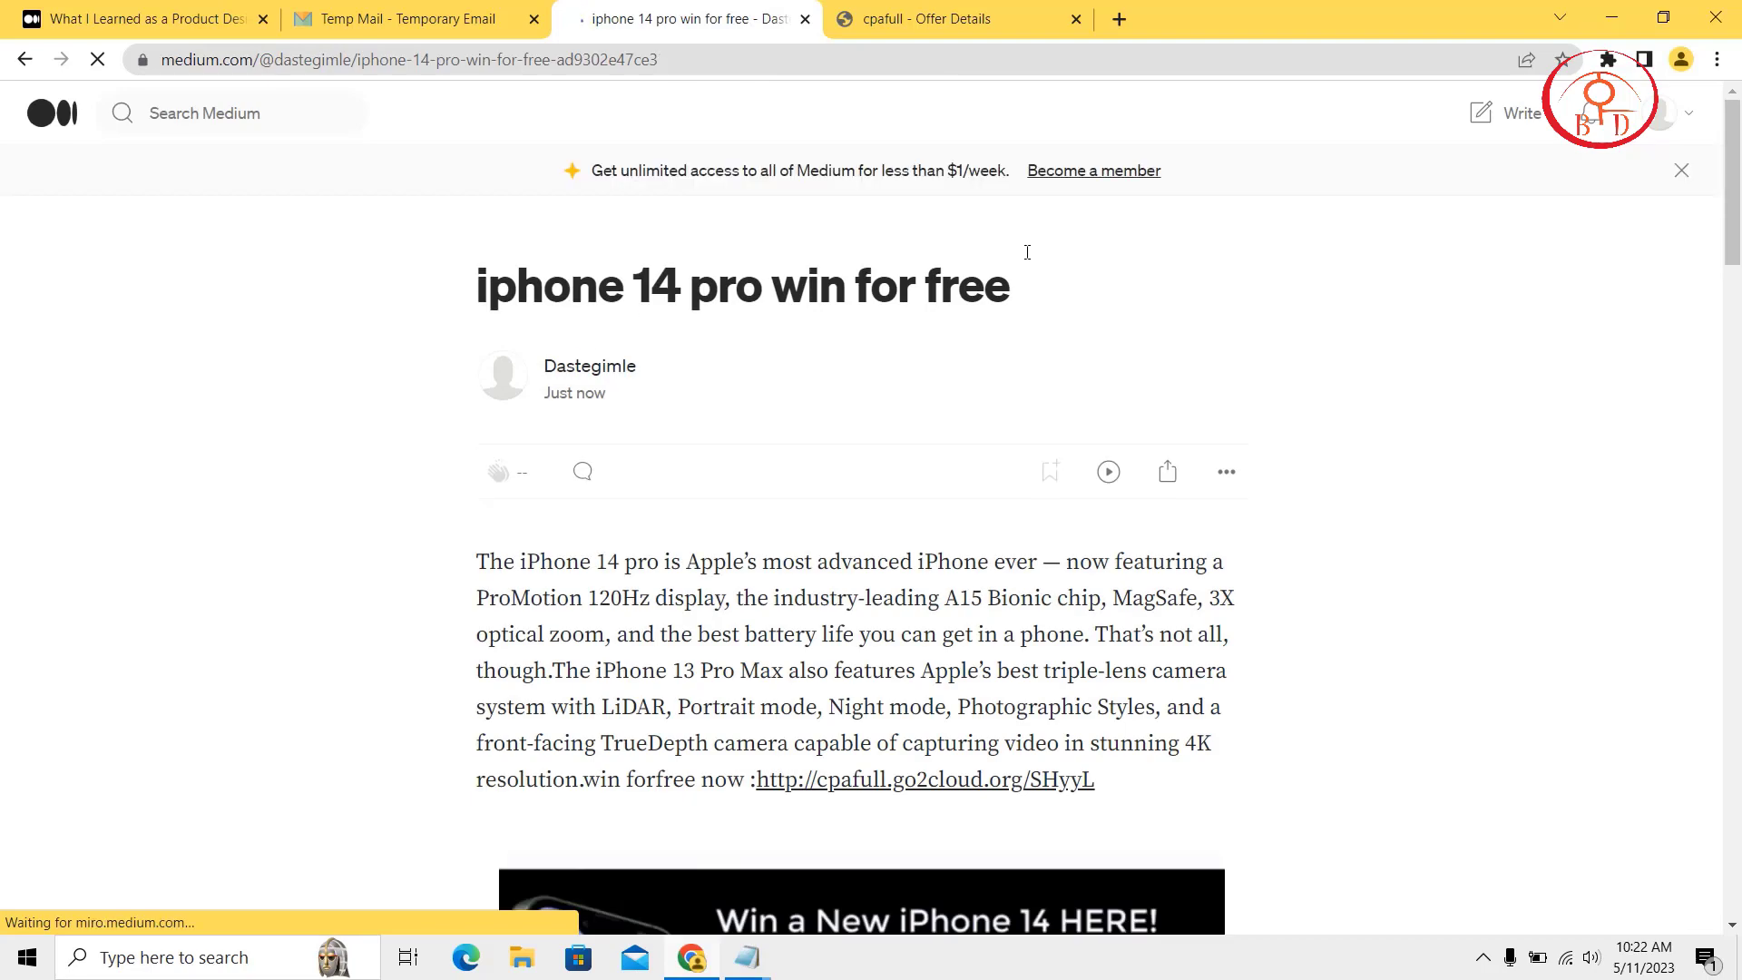
scroll(1027, 252, down, 20)
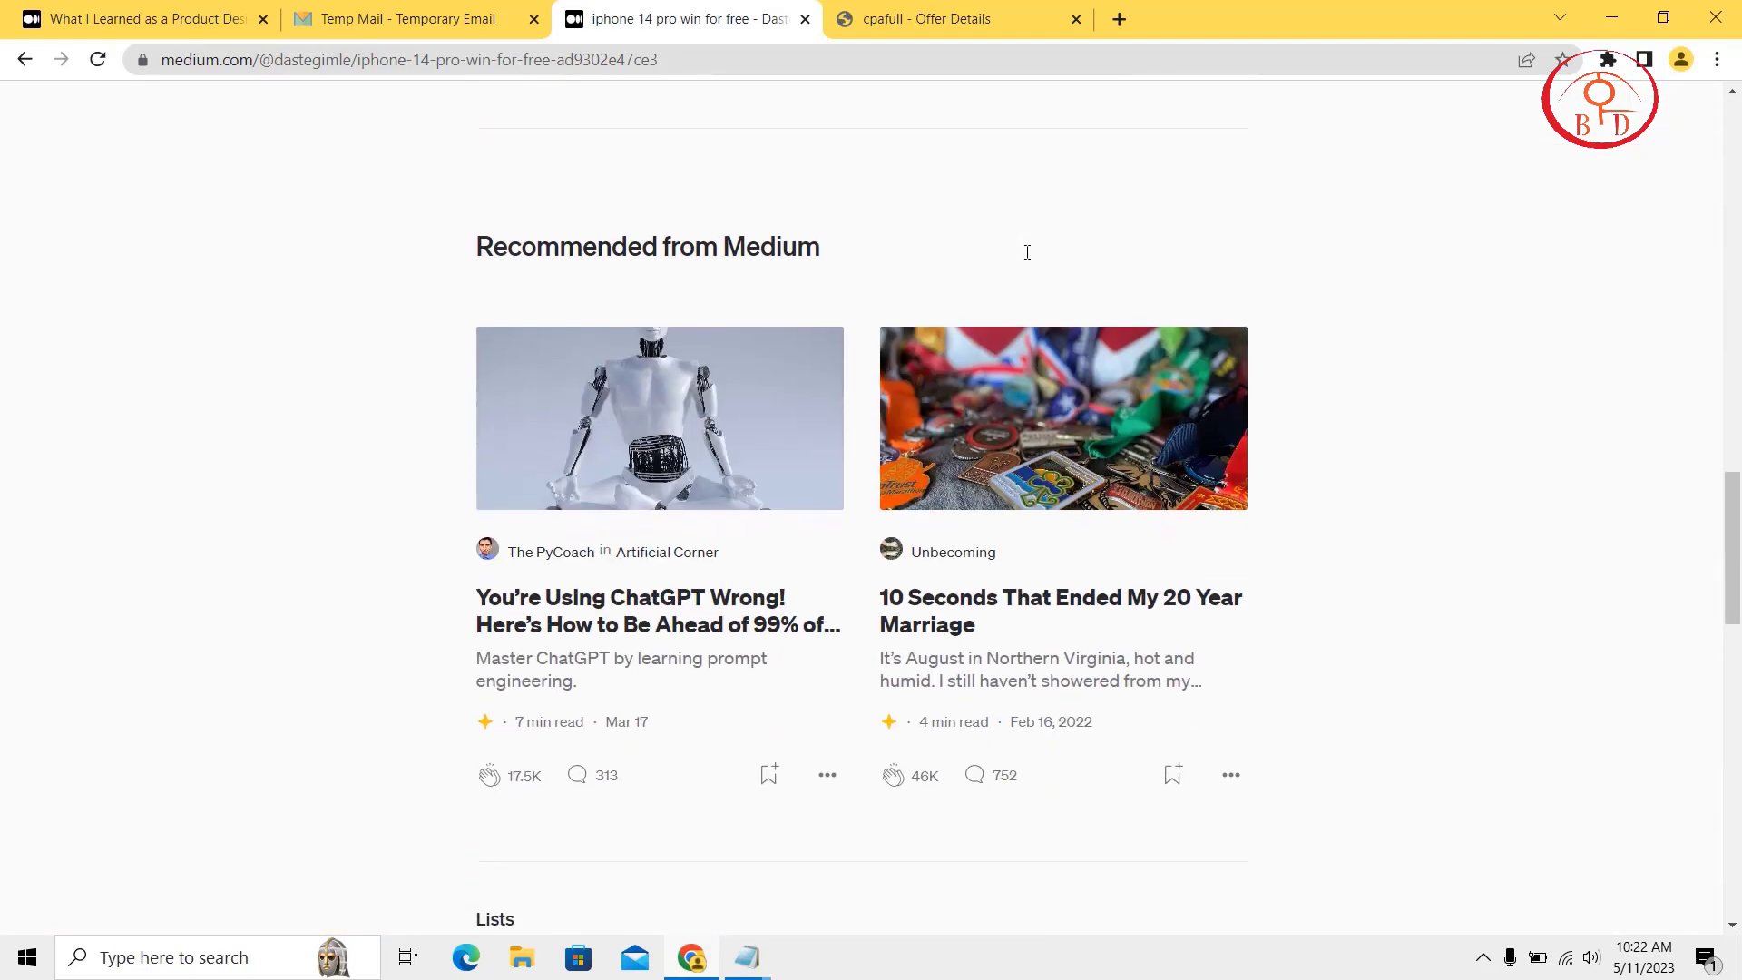
Open the account's profile from the published story, reopen the iPhone 14 Pro story there, and review its text, link and image.
scroll(1027, 252, up, 12)
scroll(1027, 252, up, 10)
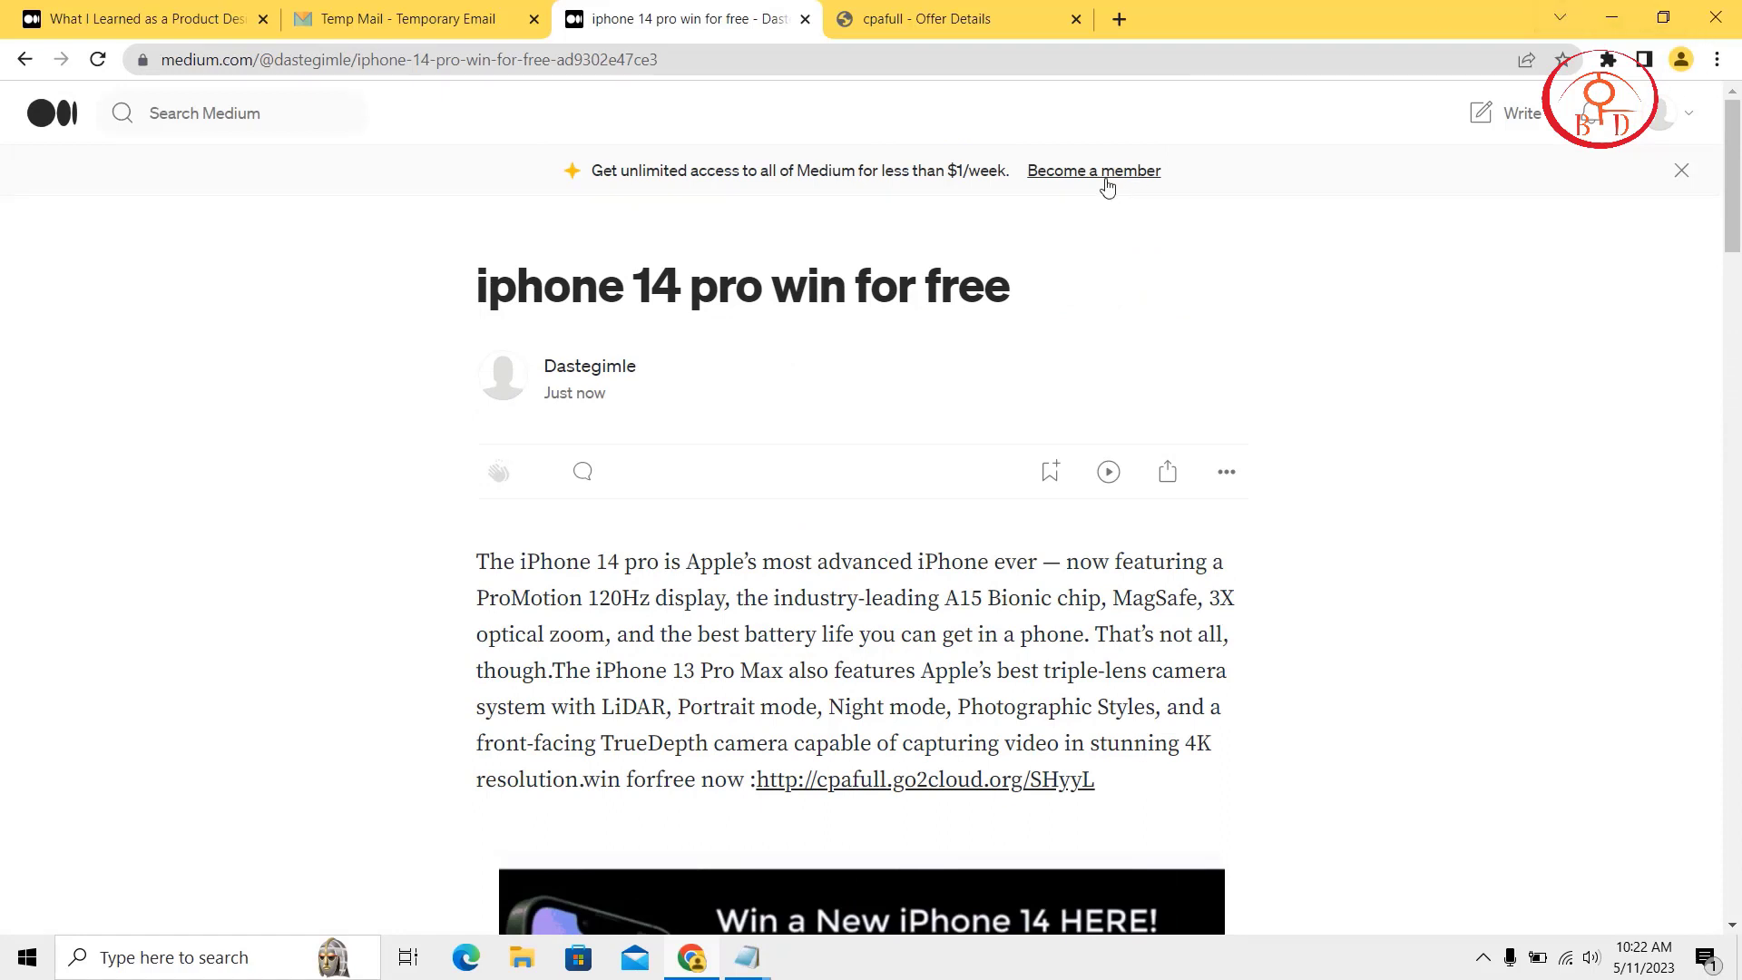
click(1661, 111)
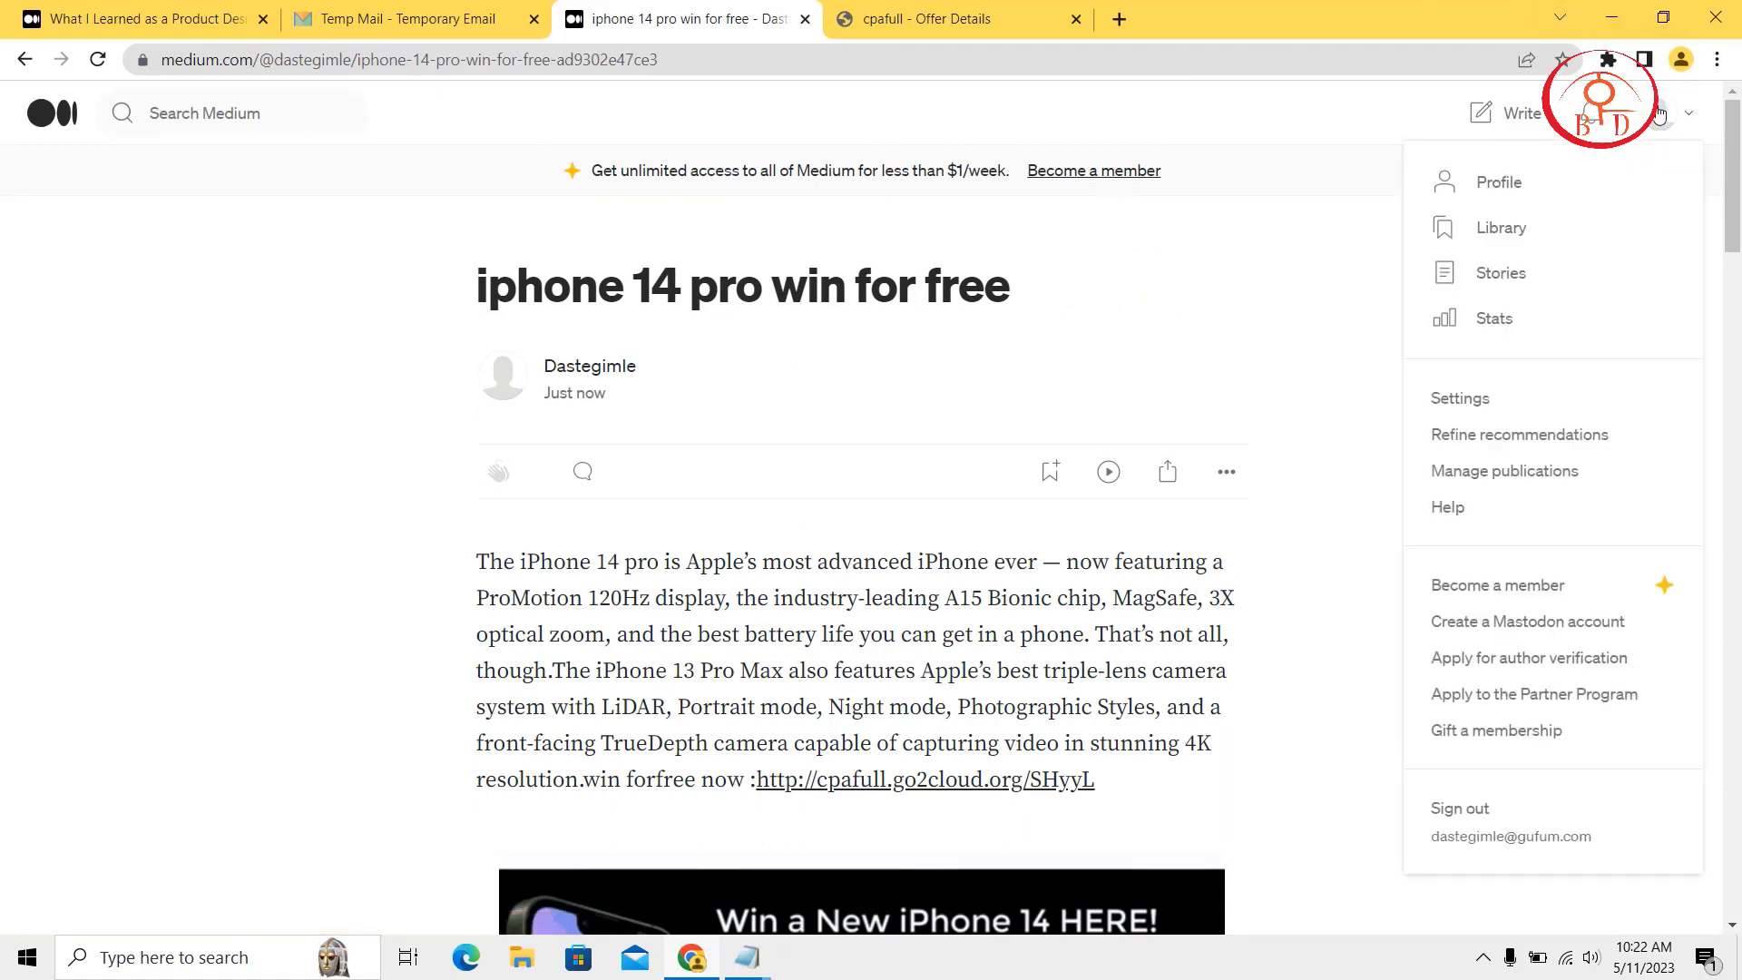
click(1480, 181)
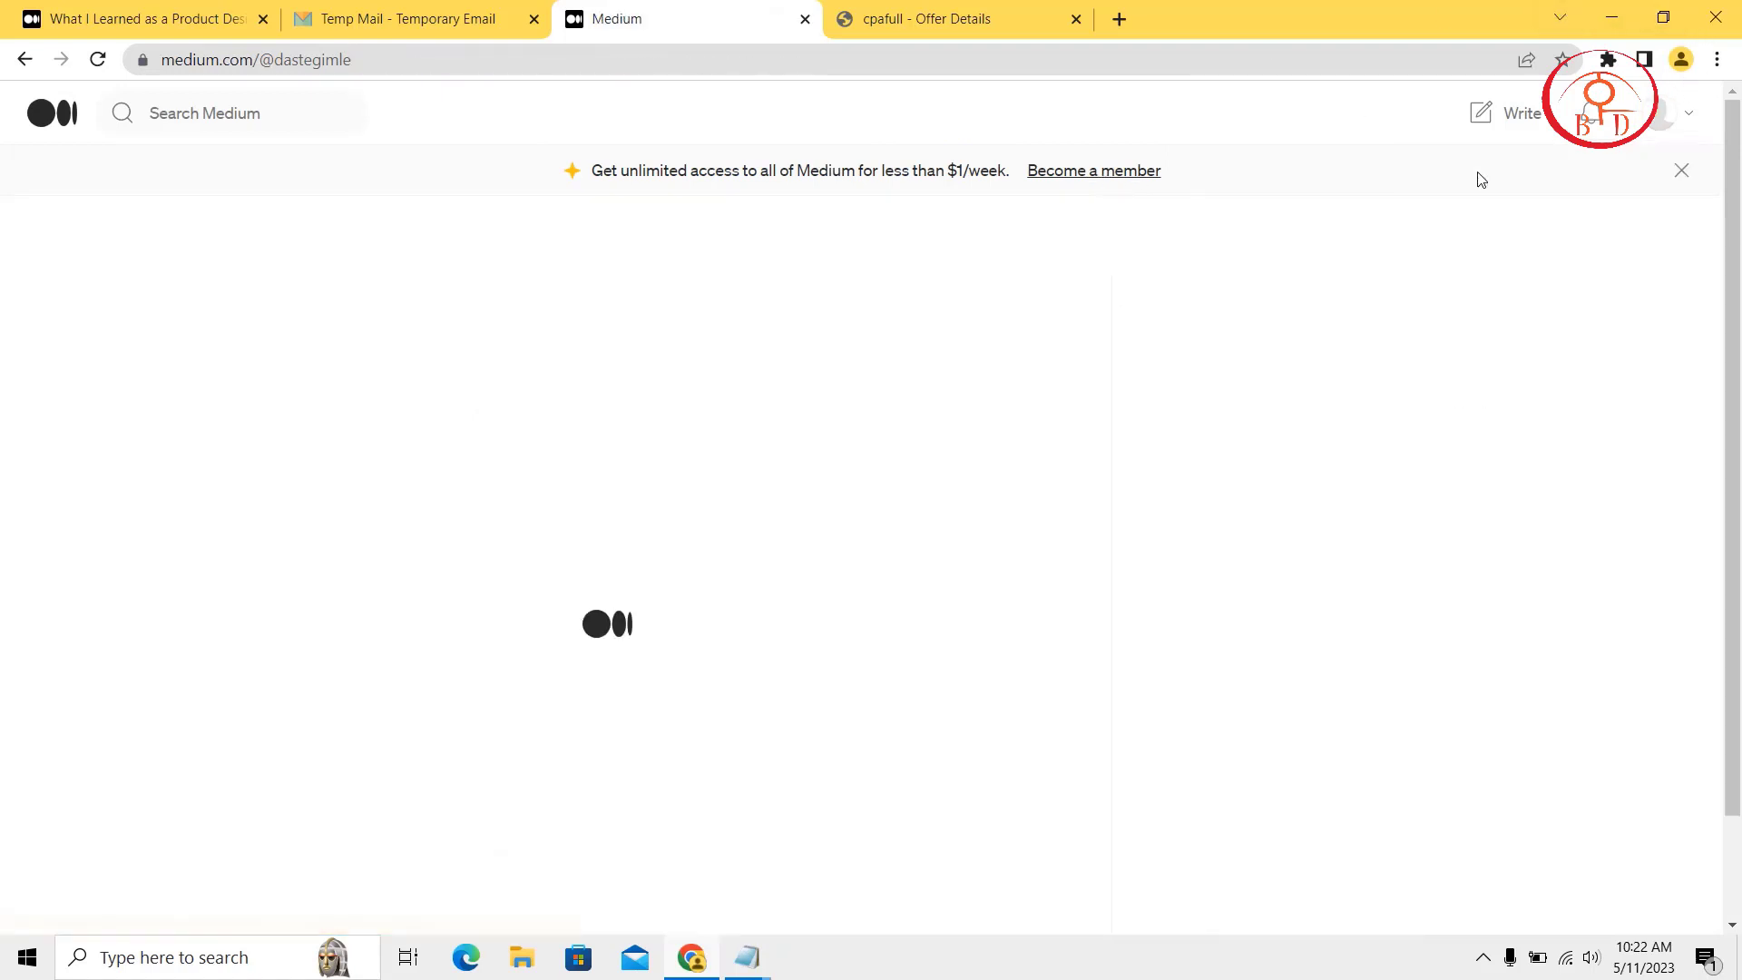
scroll(490, 426, down, 1)
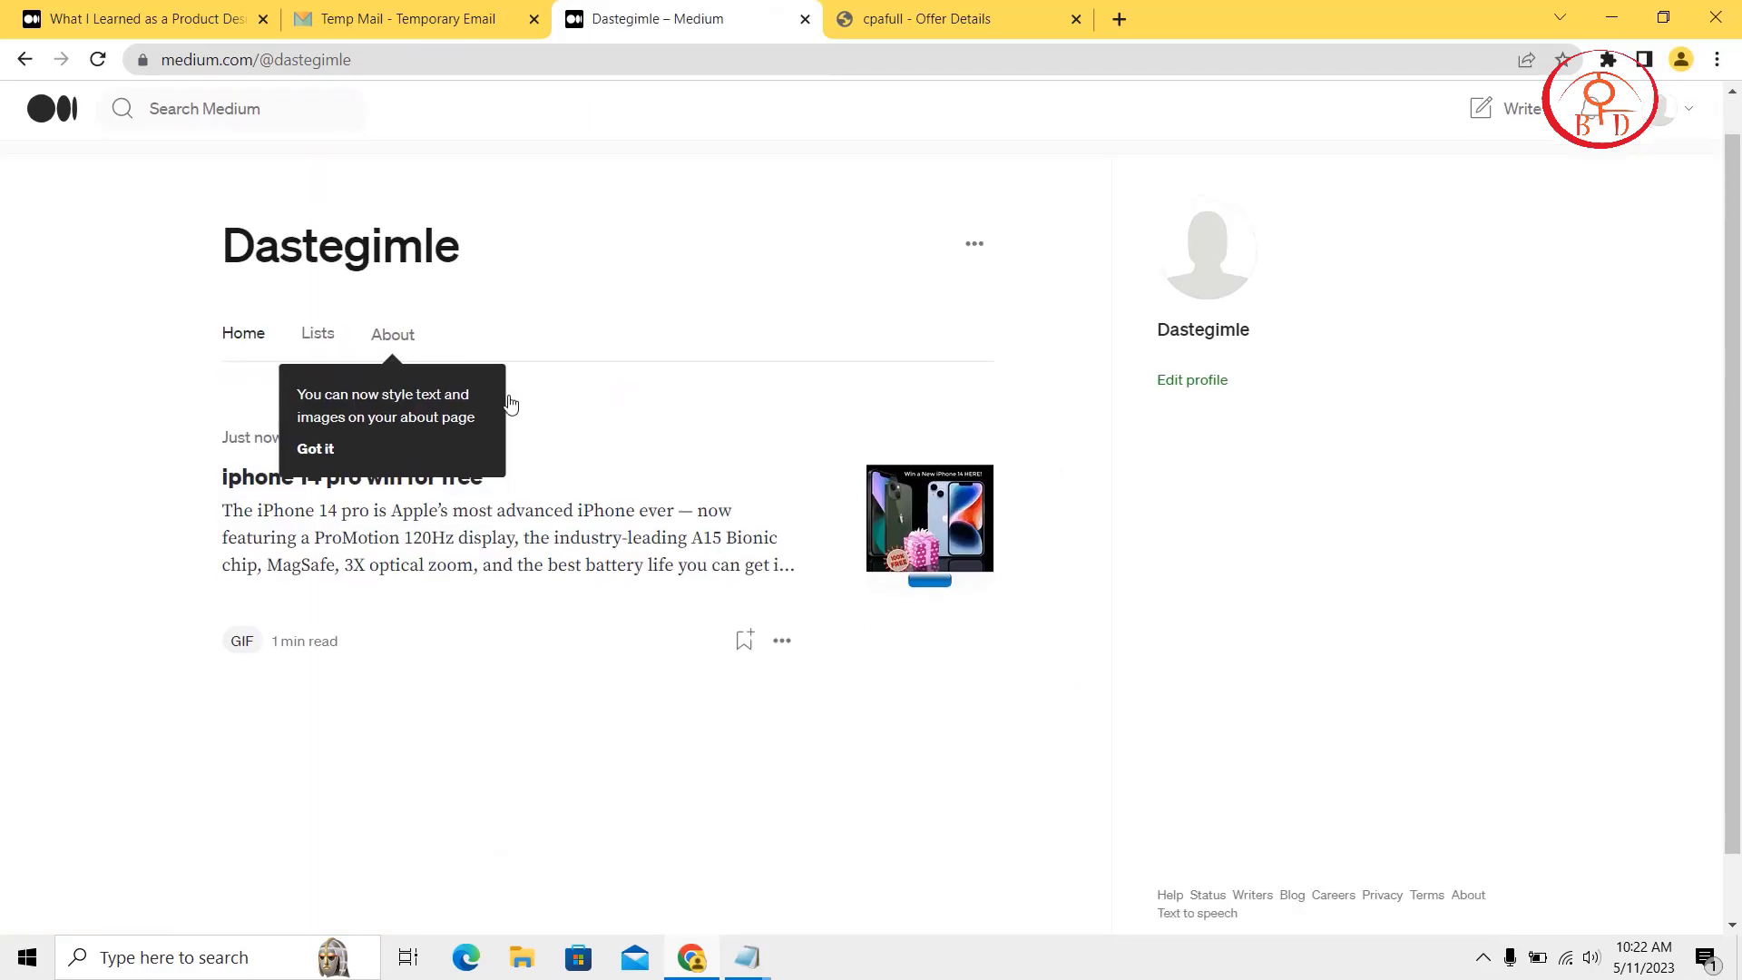
click(740, 487)
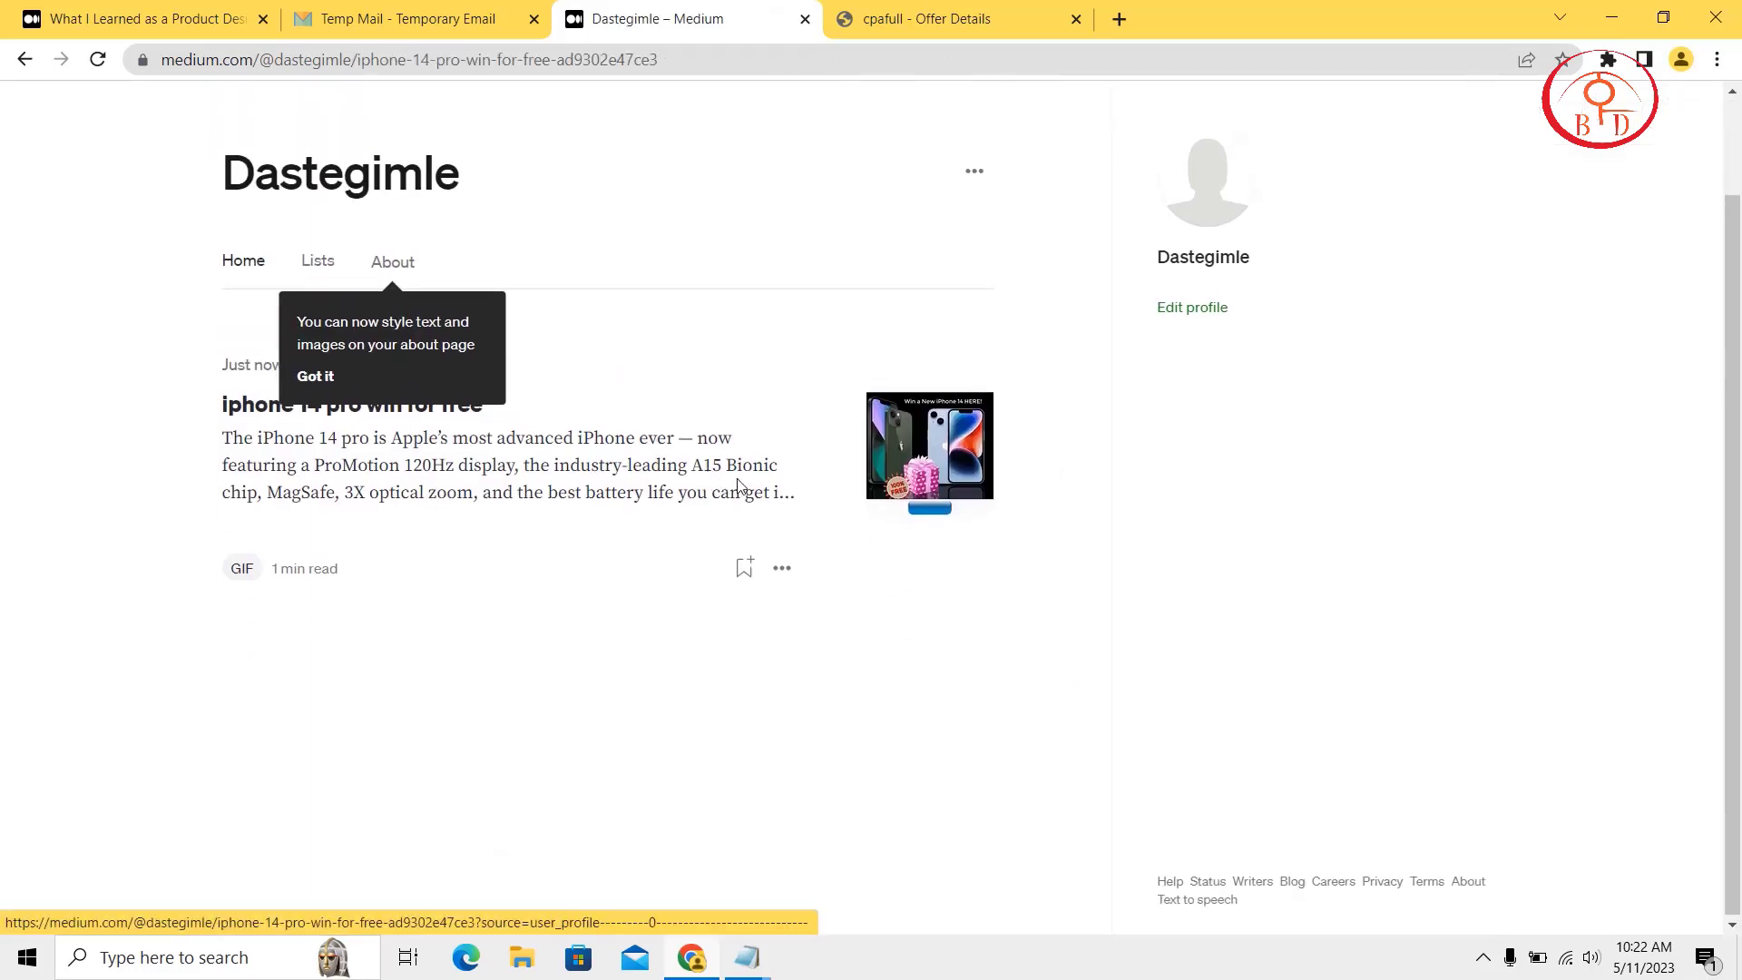
scroll(740, 487, down, 5)
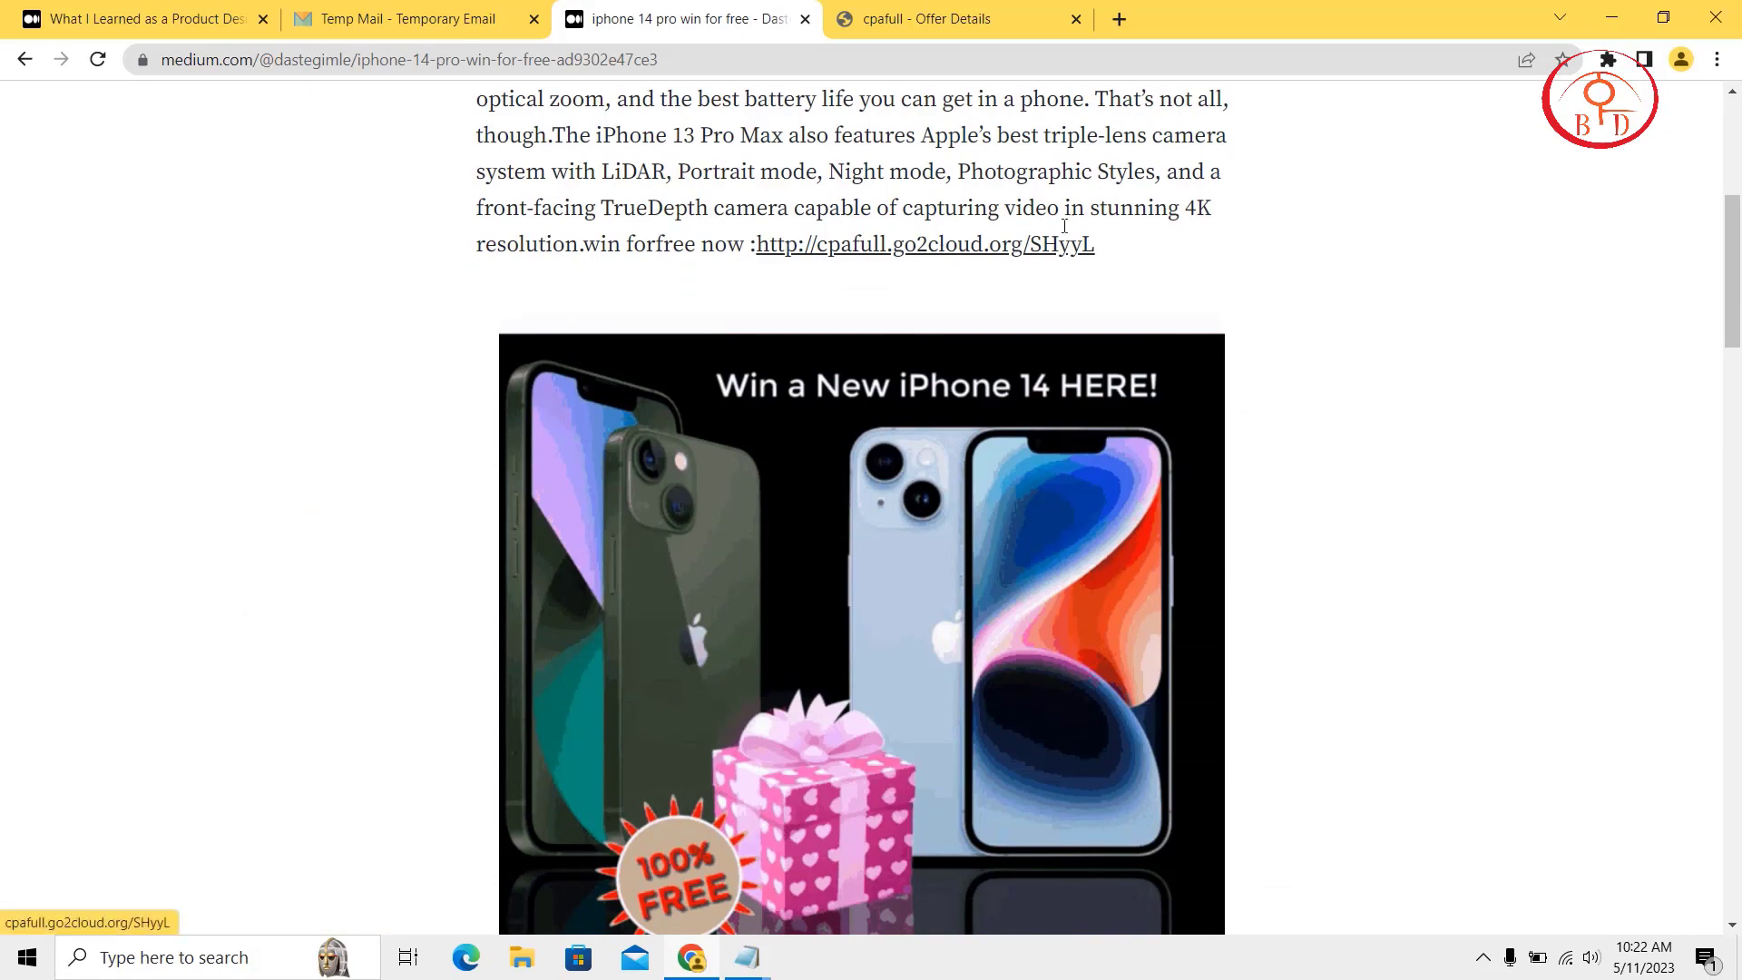
scroll(673, 606, down, 6)
scroll(675, 607, up, 12)
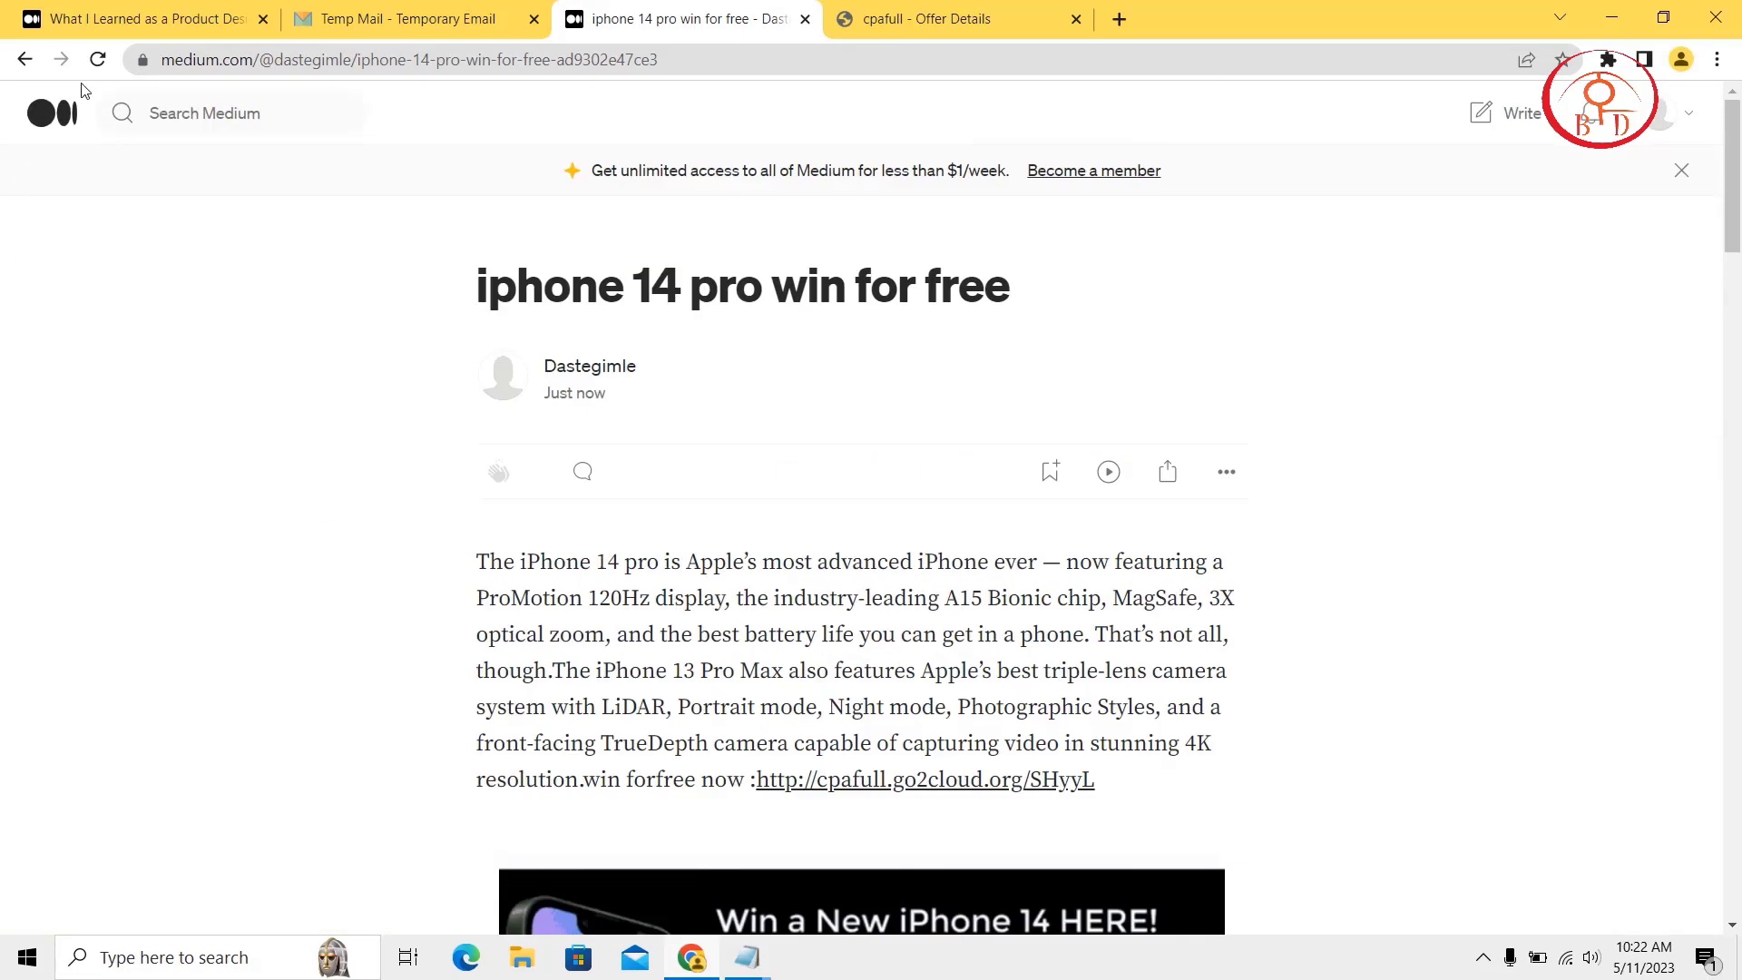
Return to the Medium home page and search the site for "amazon gift cards".
click(63, 113)
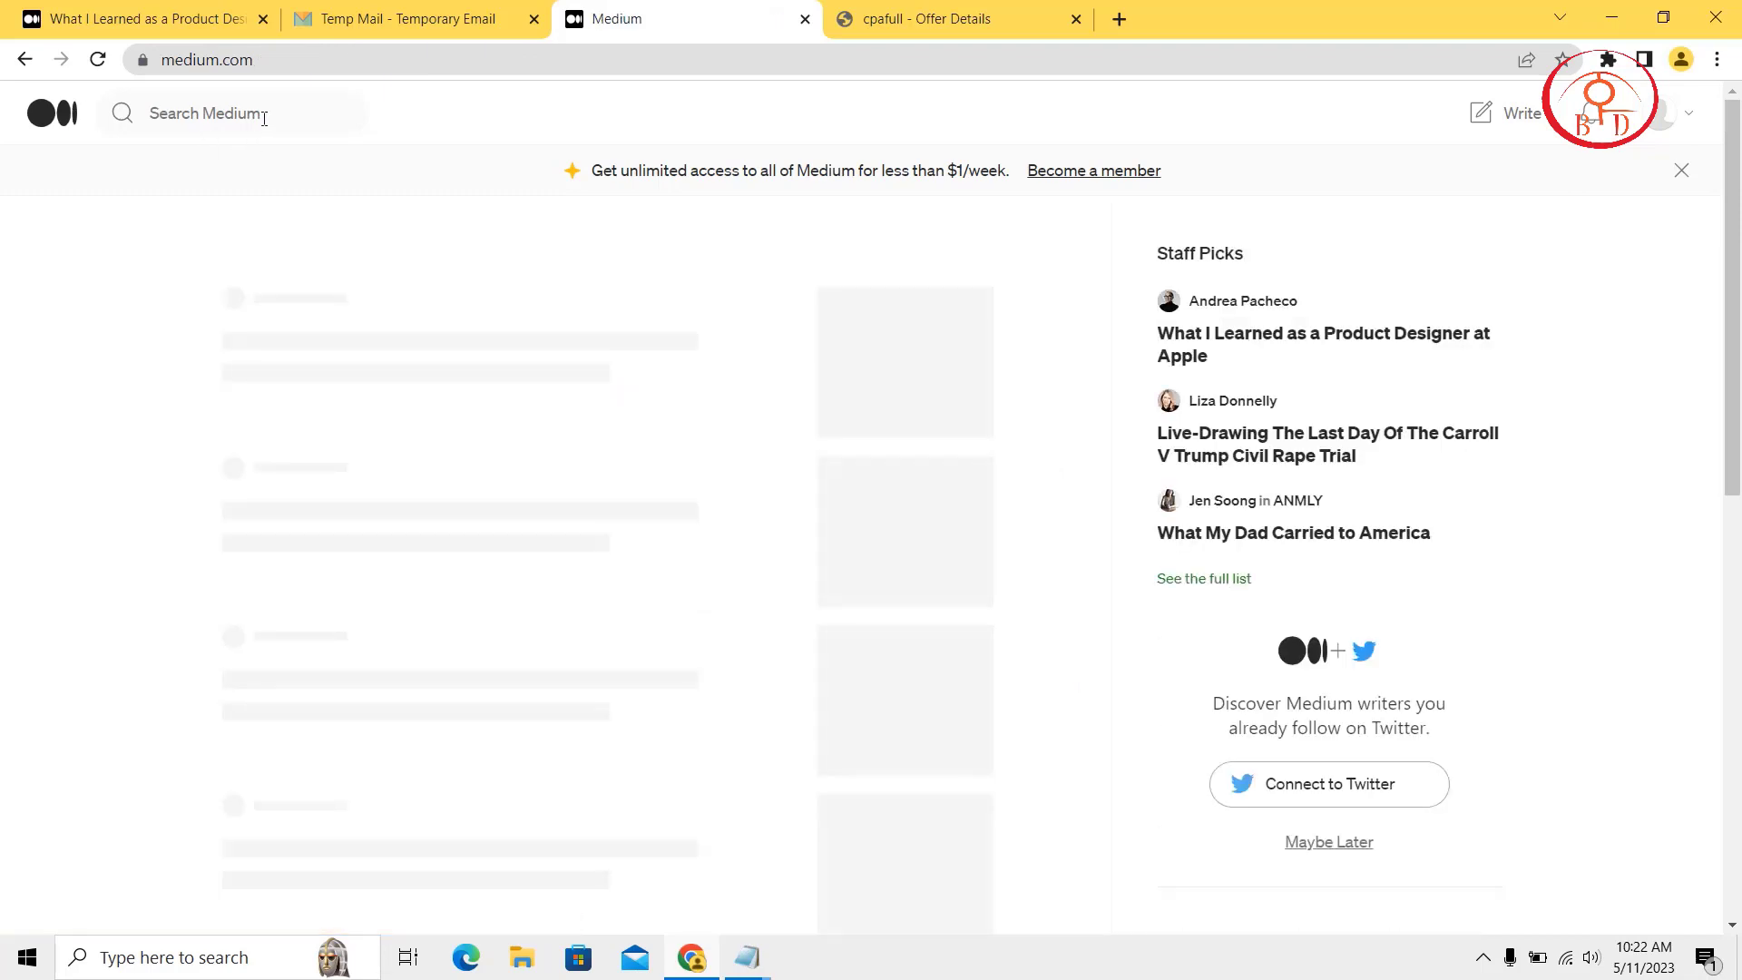
click(264, 115)
text(ama)
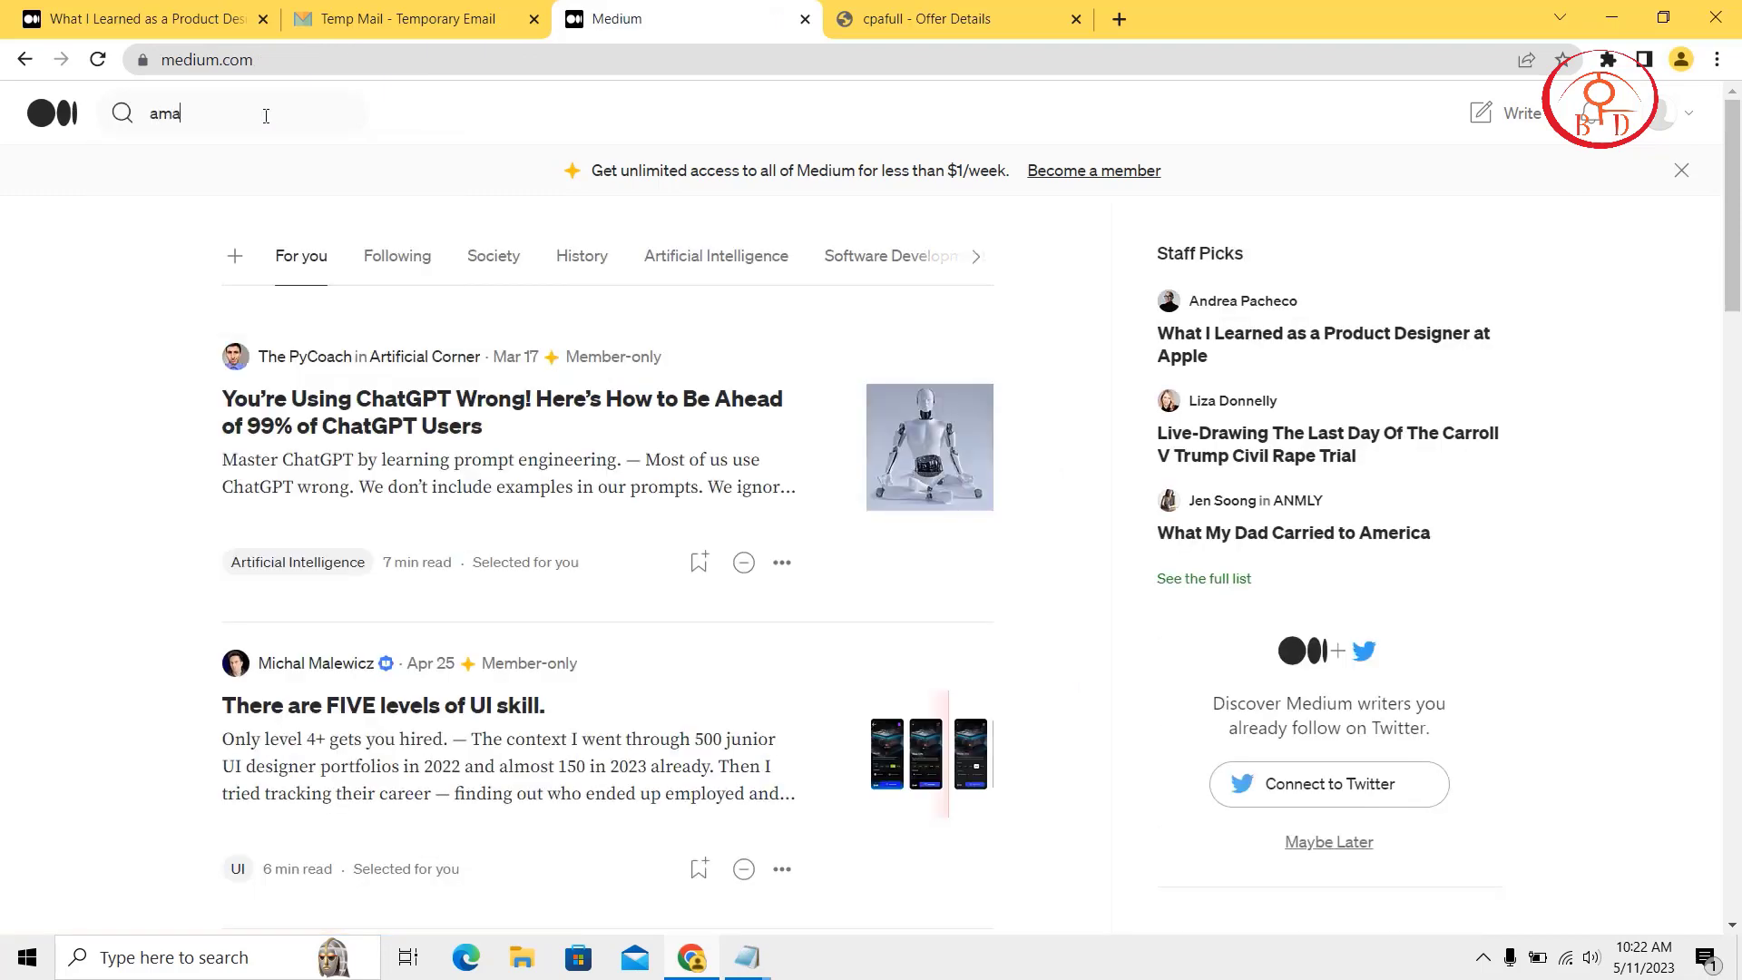
text(zon g)
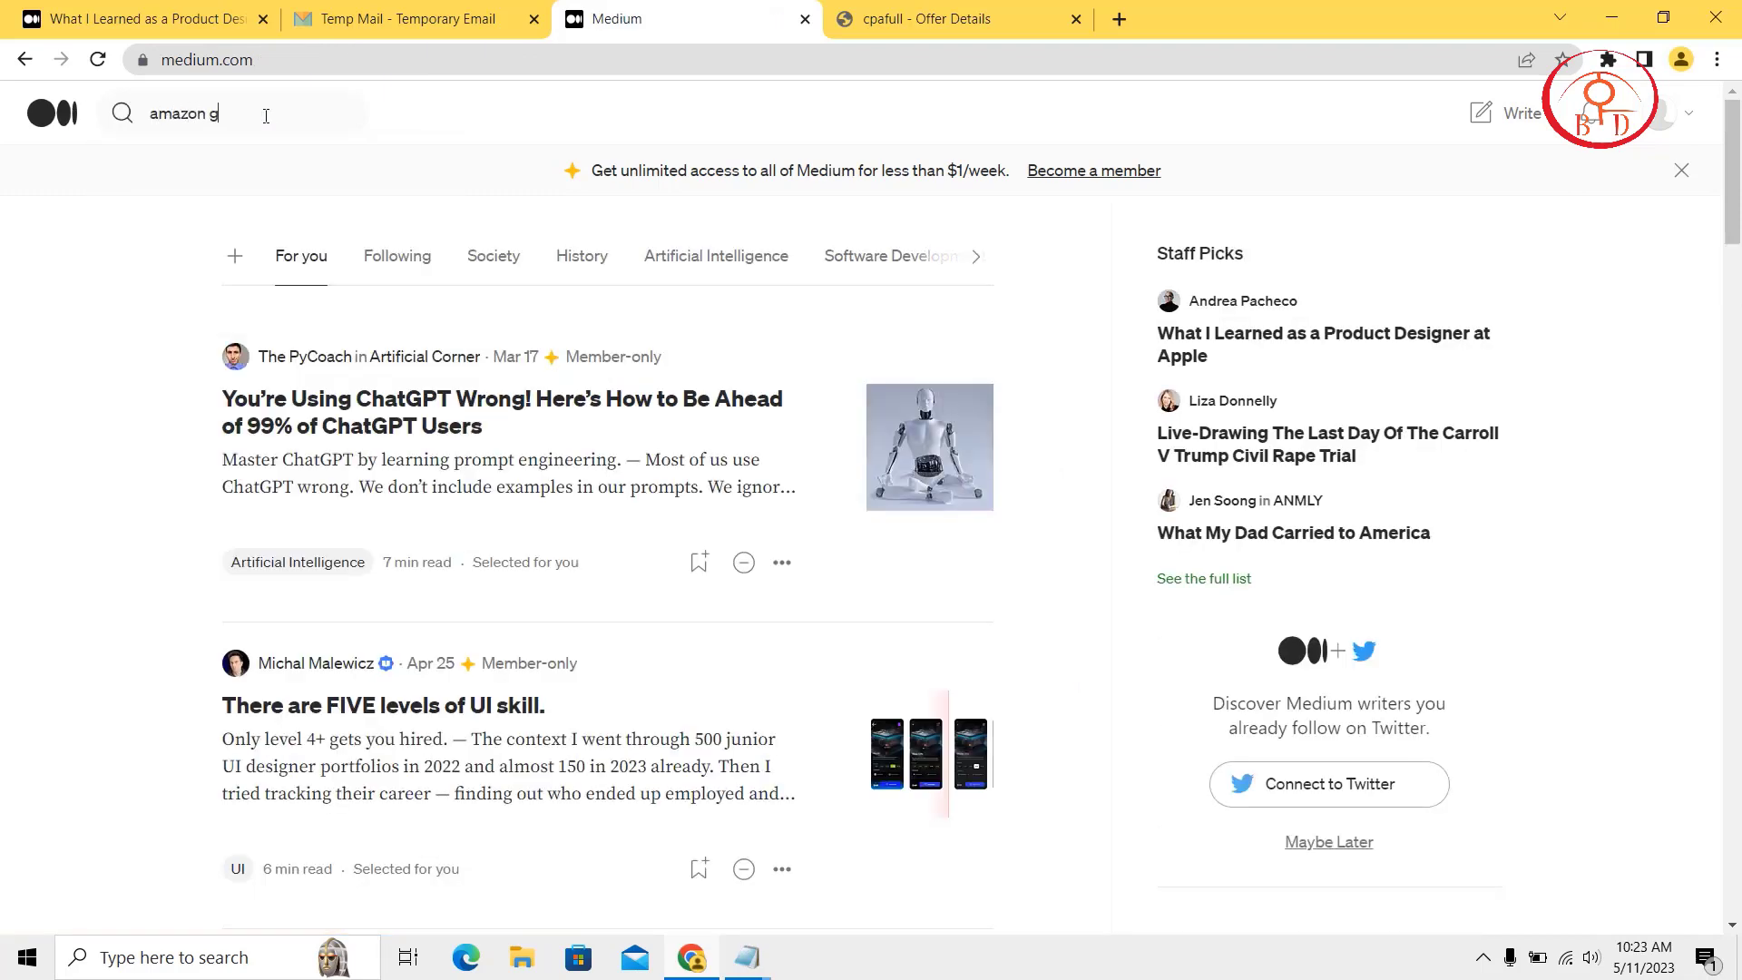
text(ift c)
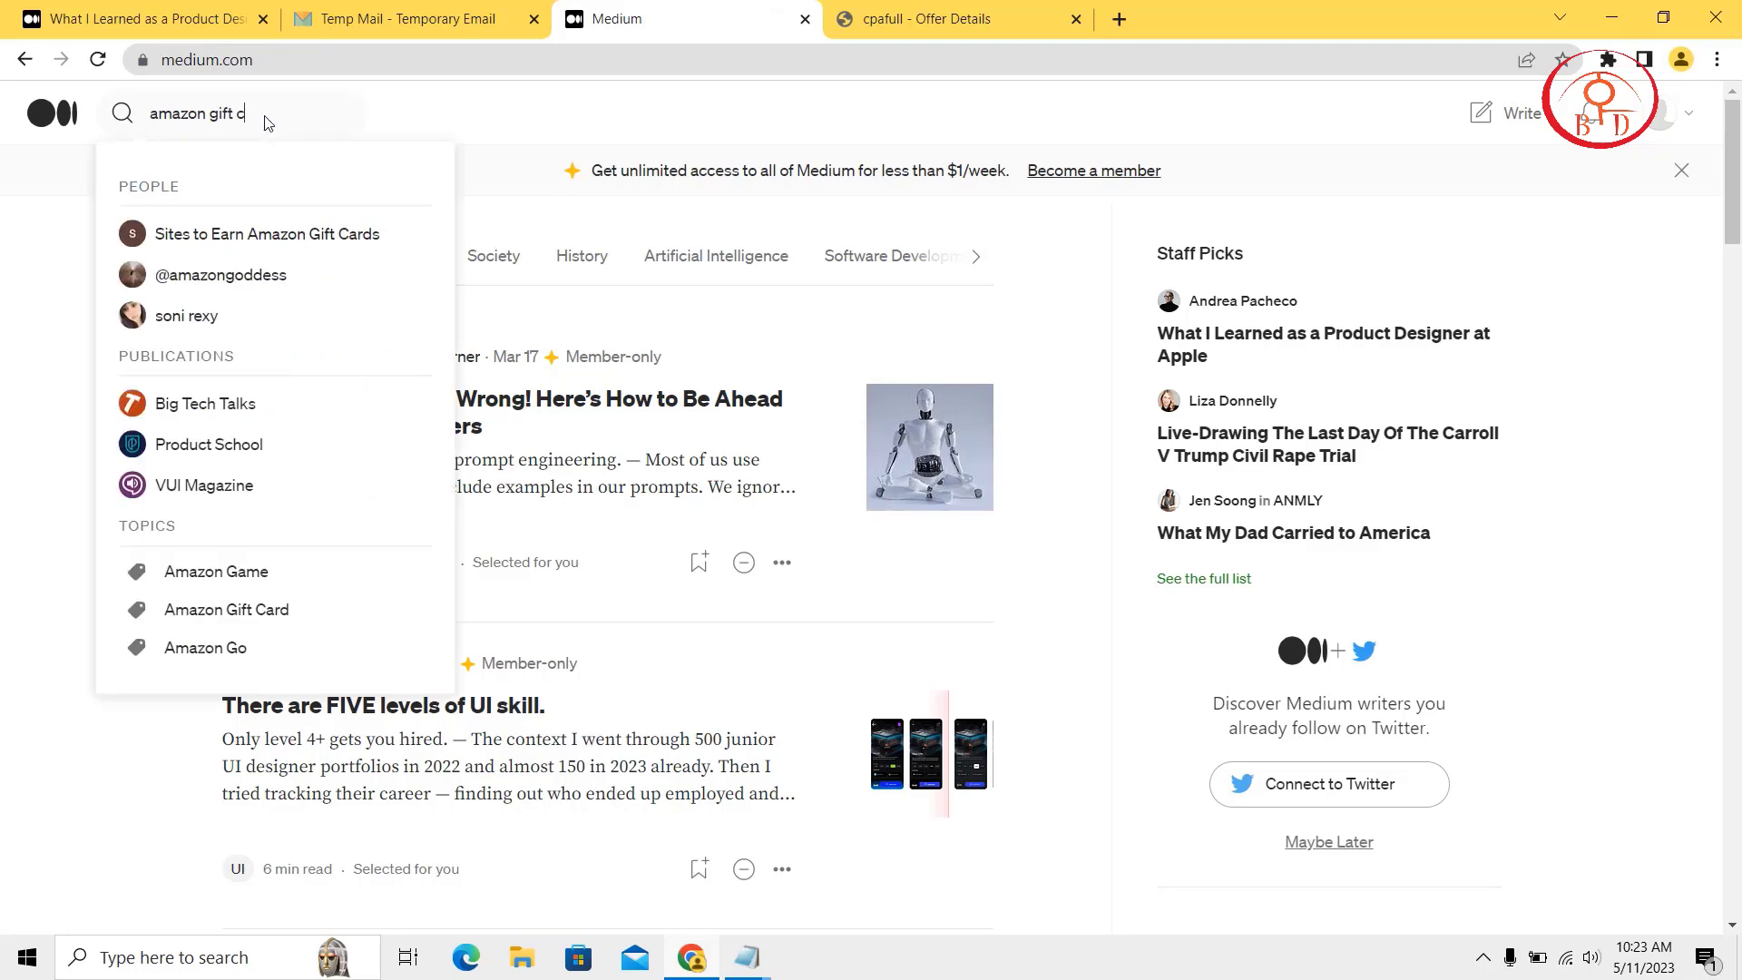
text(ards)
key(Return)
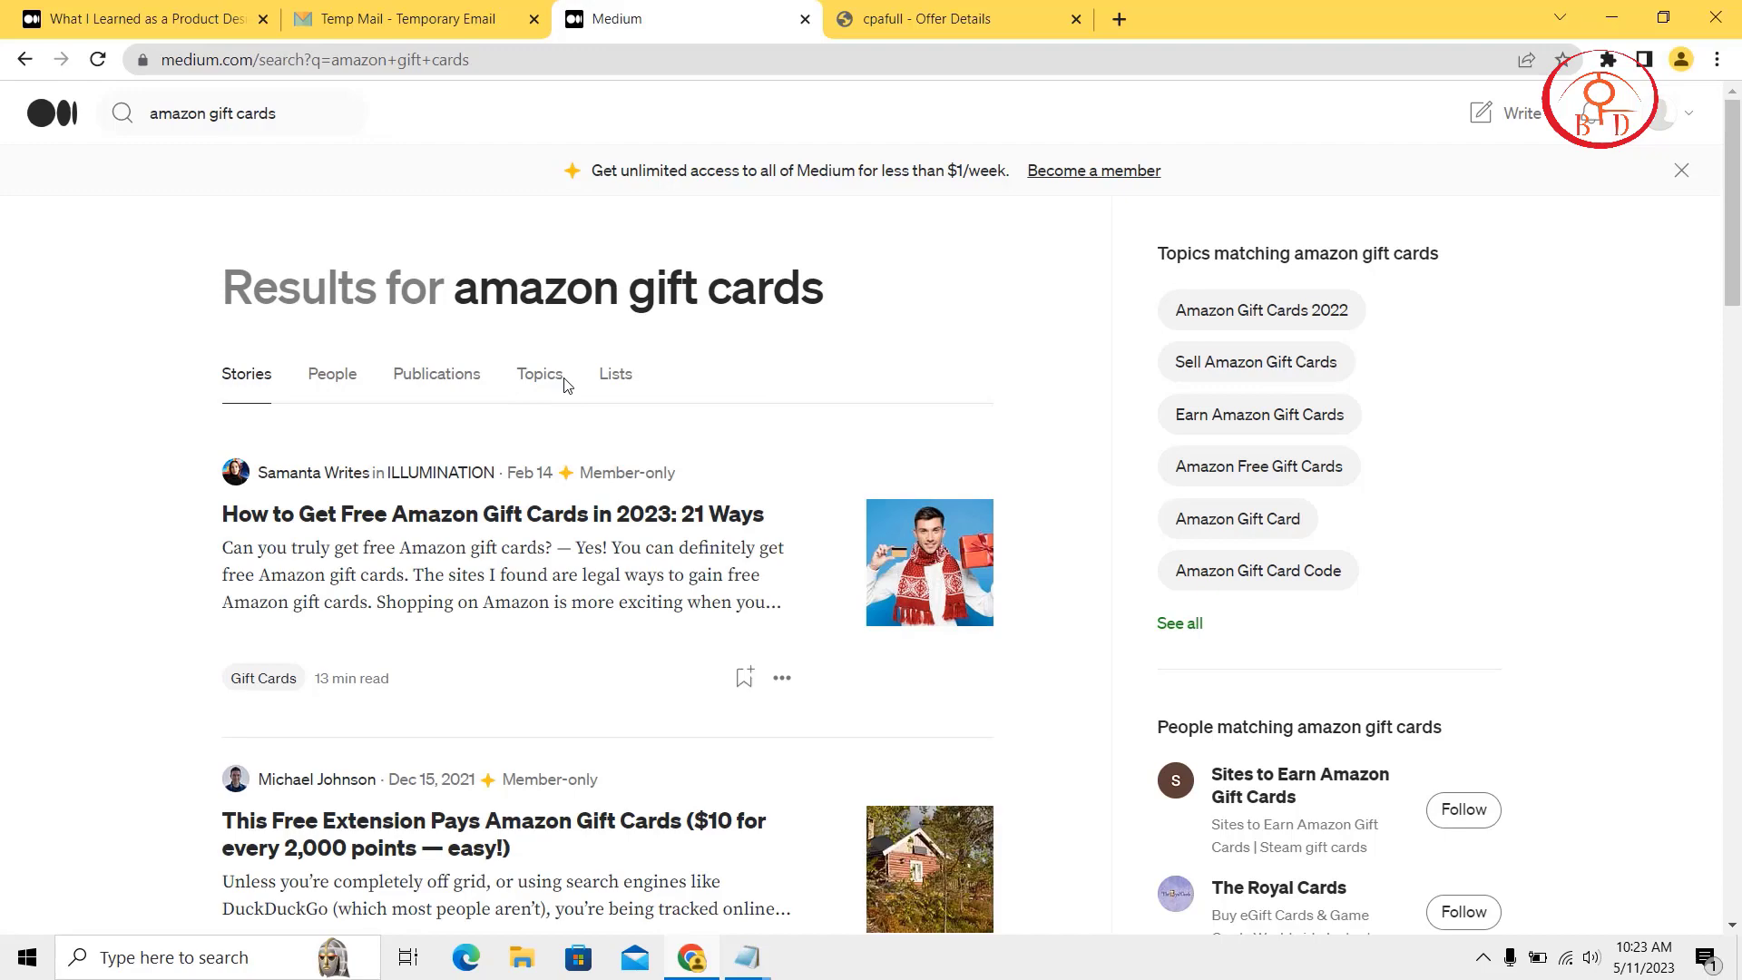
Browse the search results, open "How to Get Free Amazon Gift Cards in 2023: 21 Ways", and skim the article.
scroll(563, 384, down, 6)
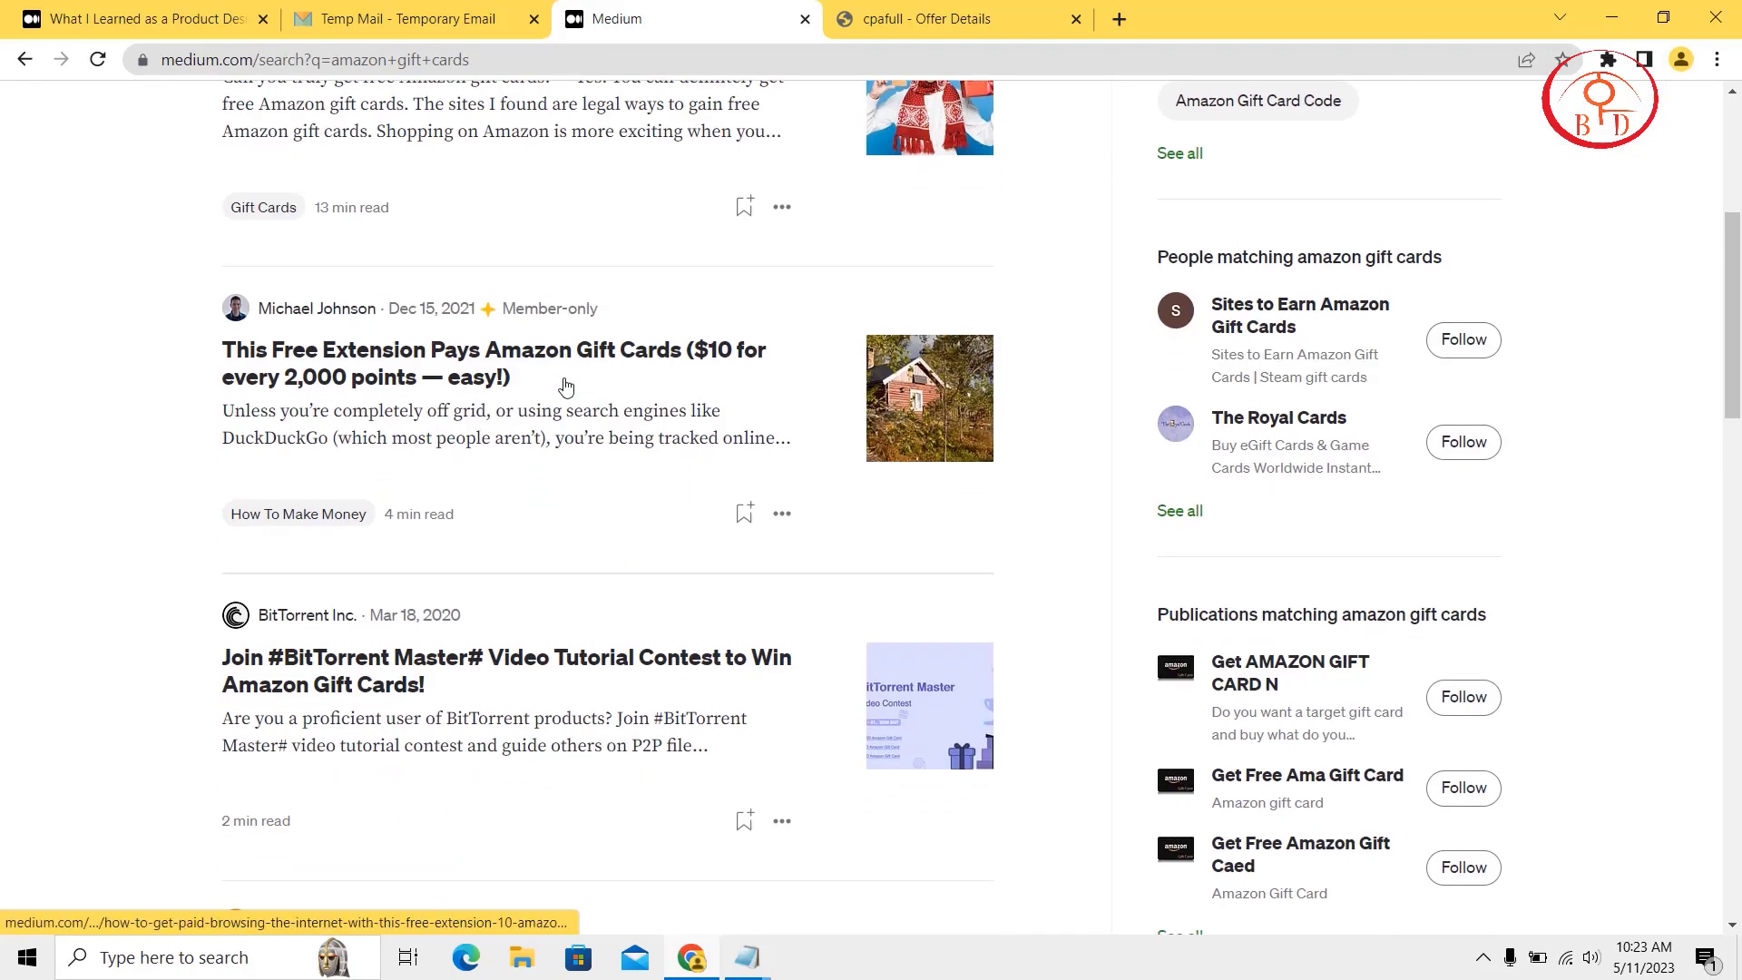
scroll(508, 386, up, 5)
click(502, 391)
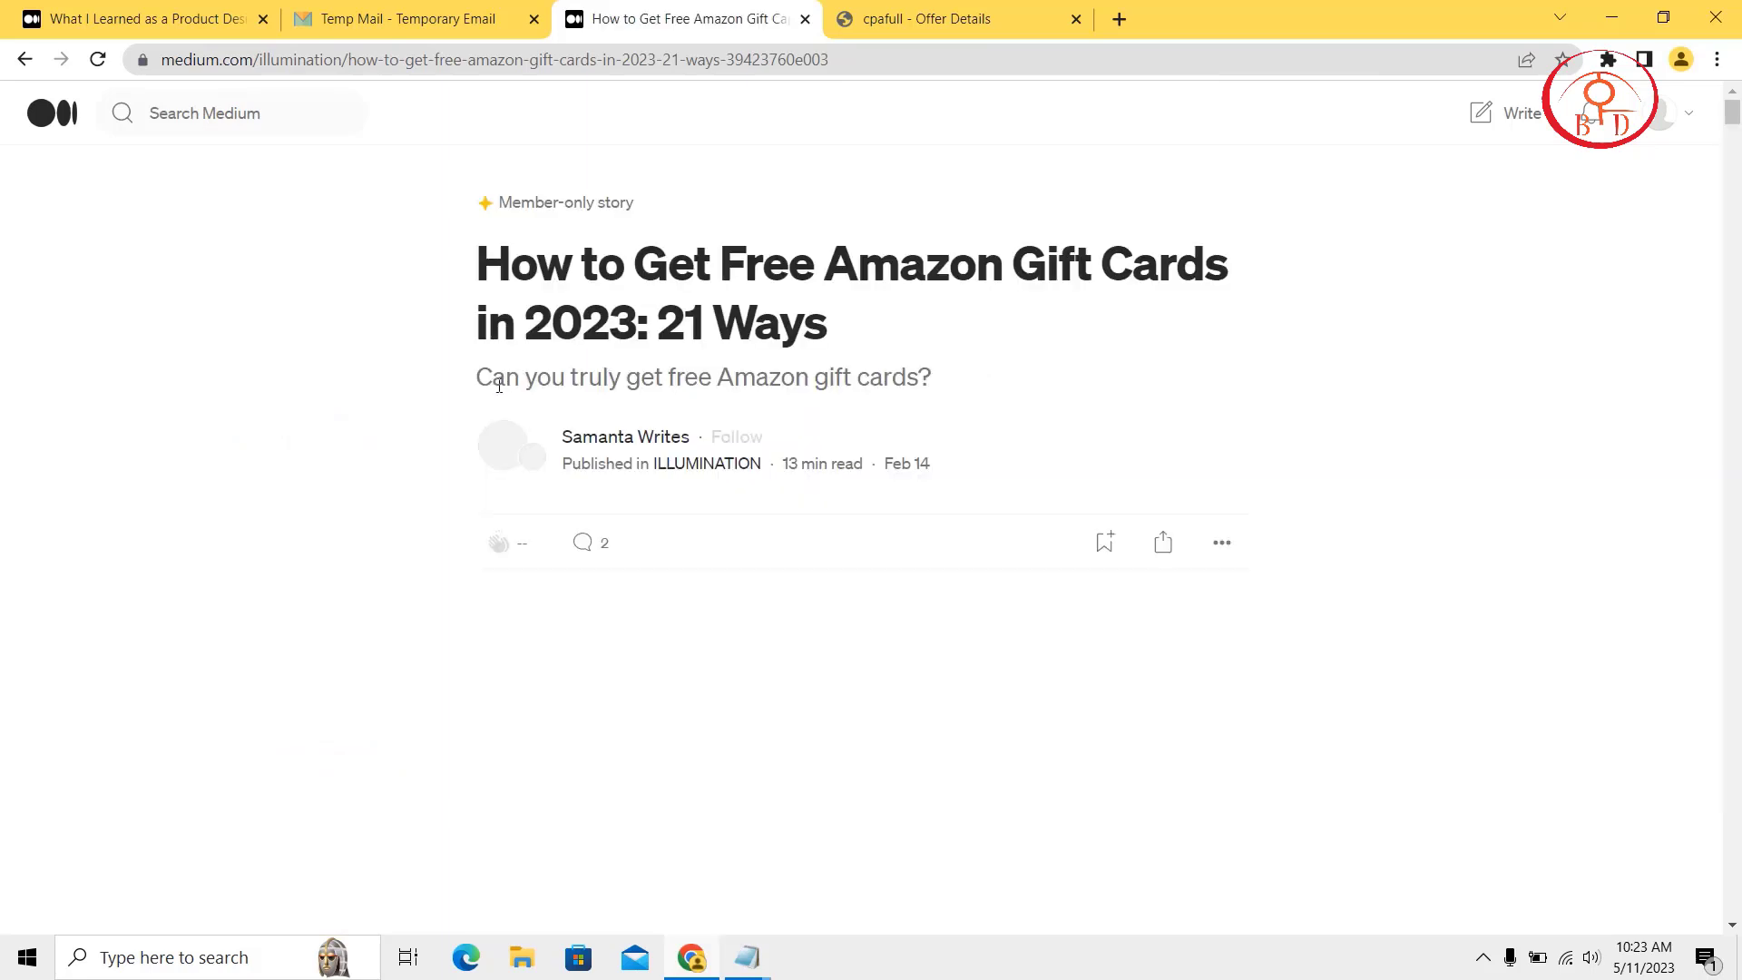
scroll(501, 389, down, 7)
scroll(499, 386, down, 5)
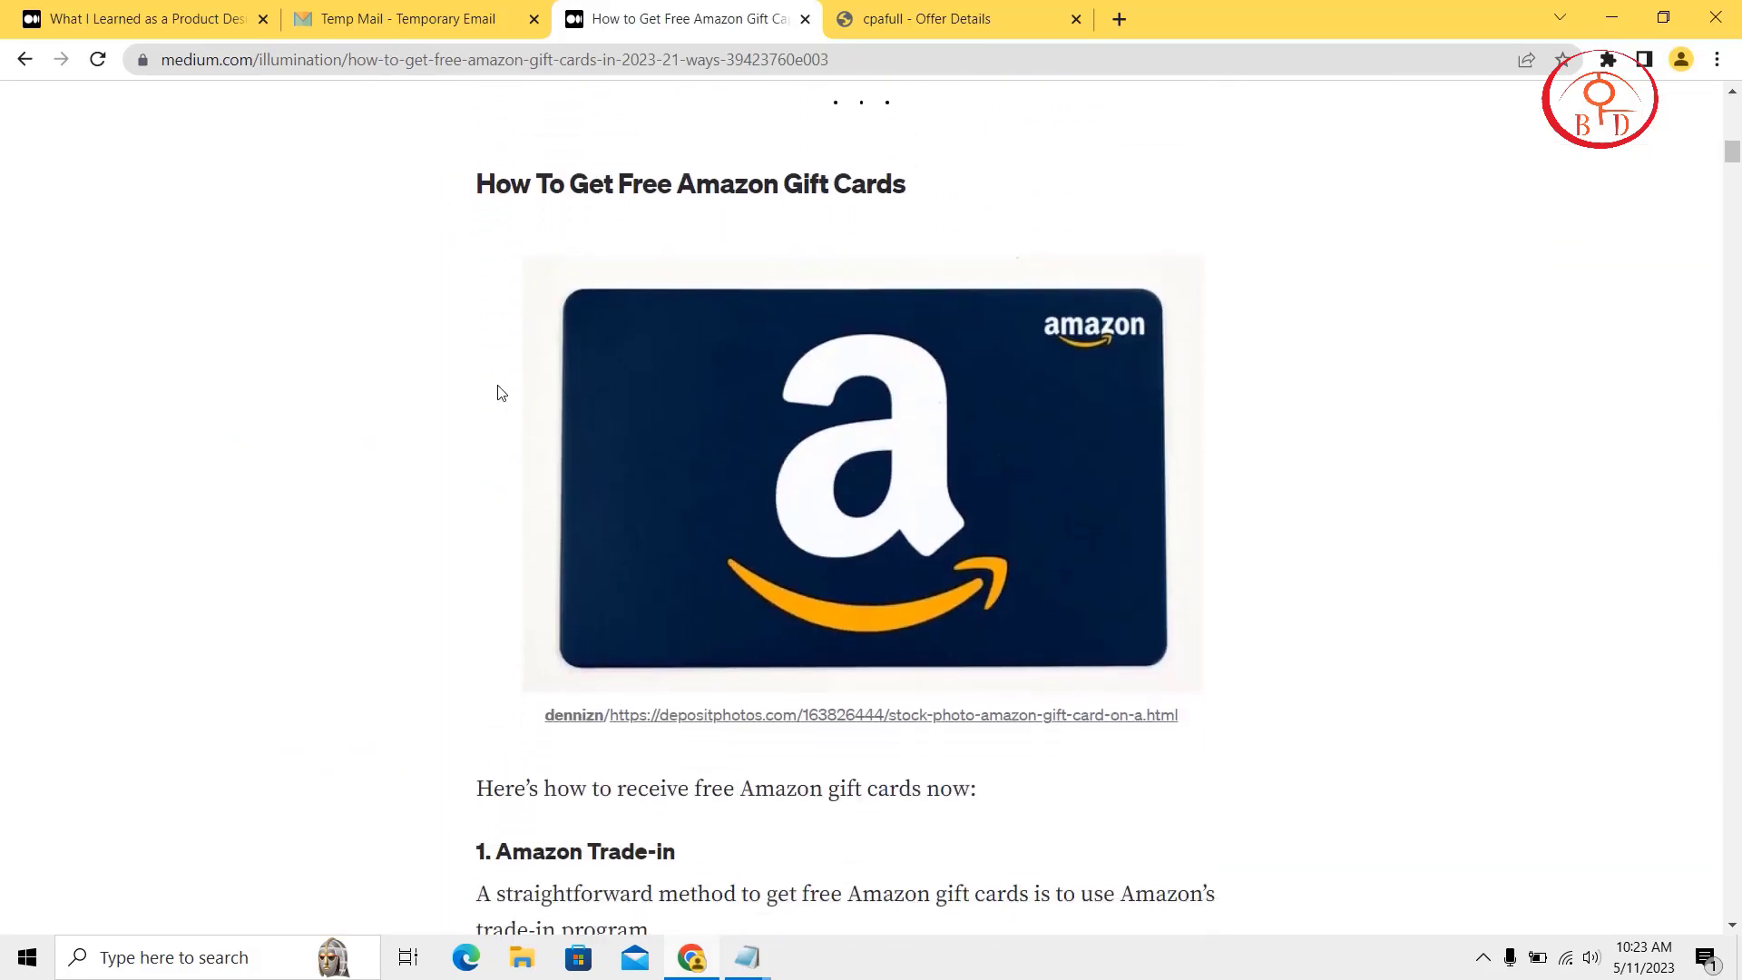
scroll(499, 385, up, 10)
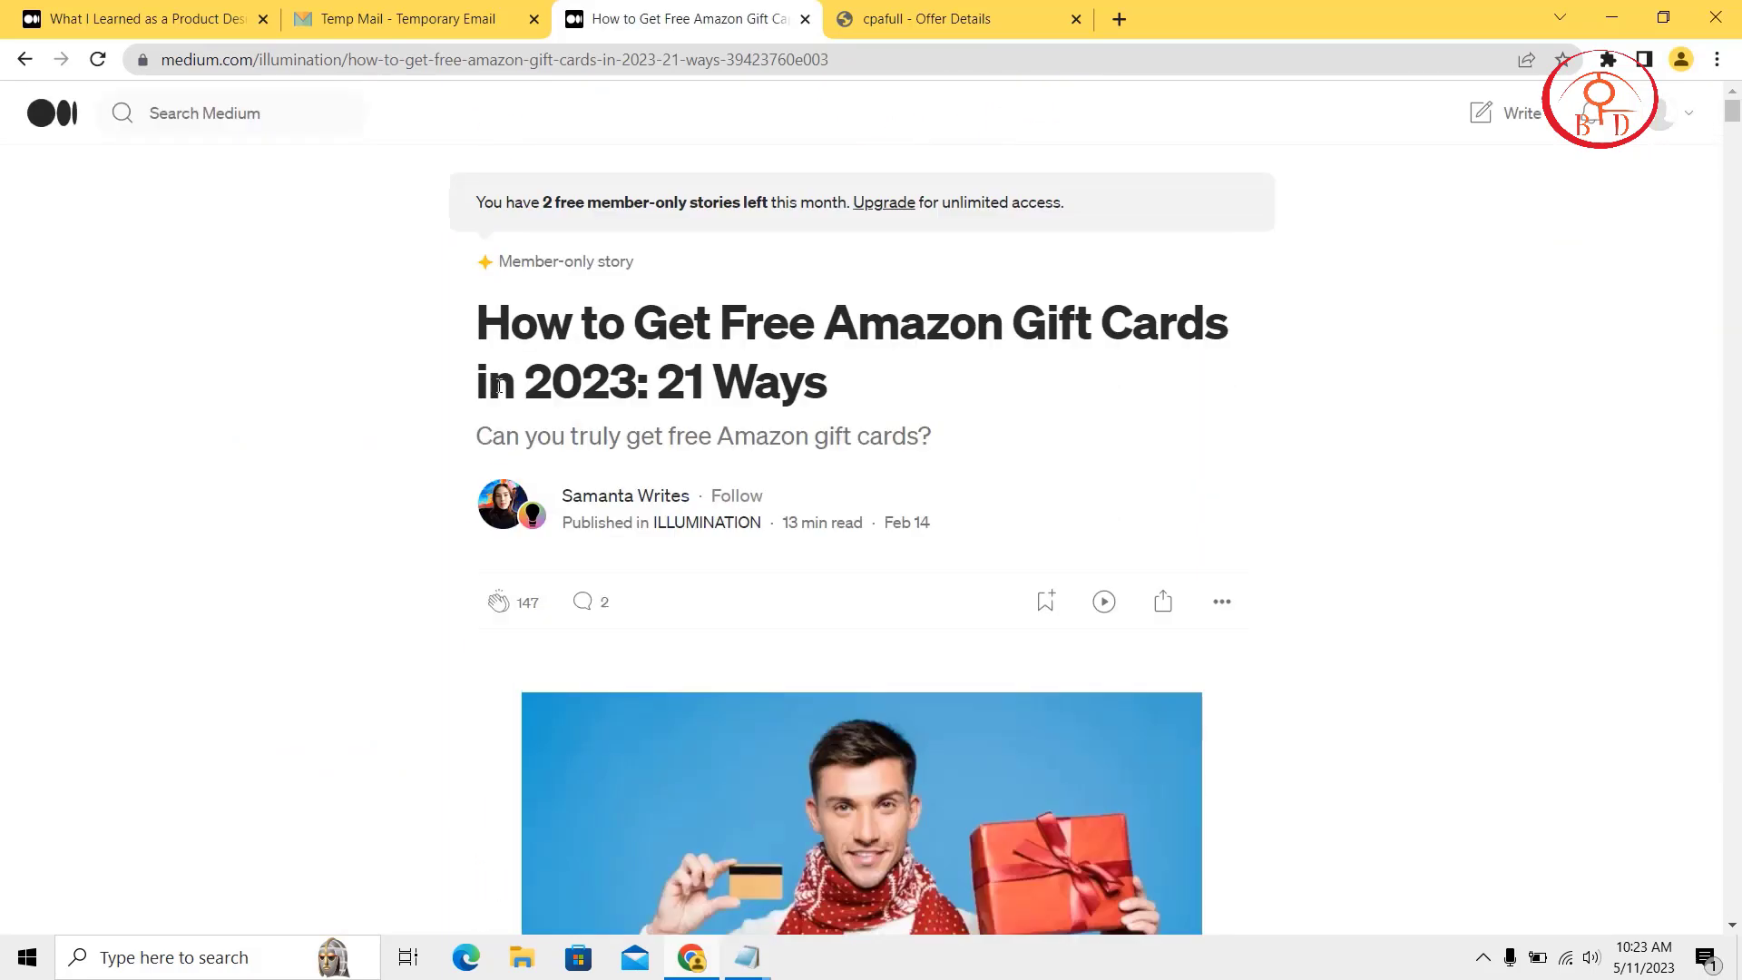
Start a blank Medium story, and search all offers on the CPAFull site for "amazon".
click(52, 120)
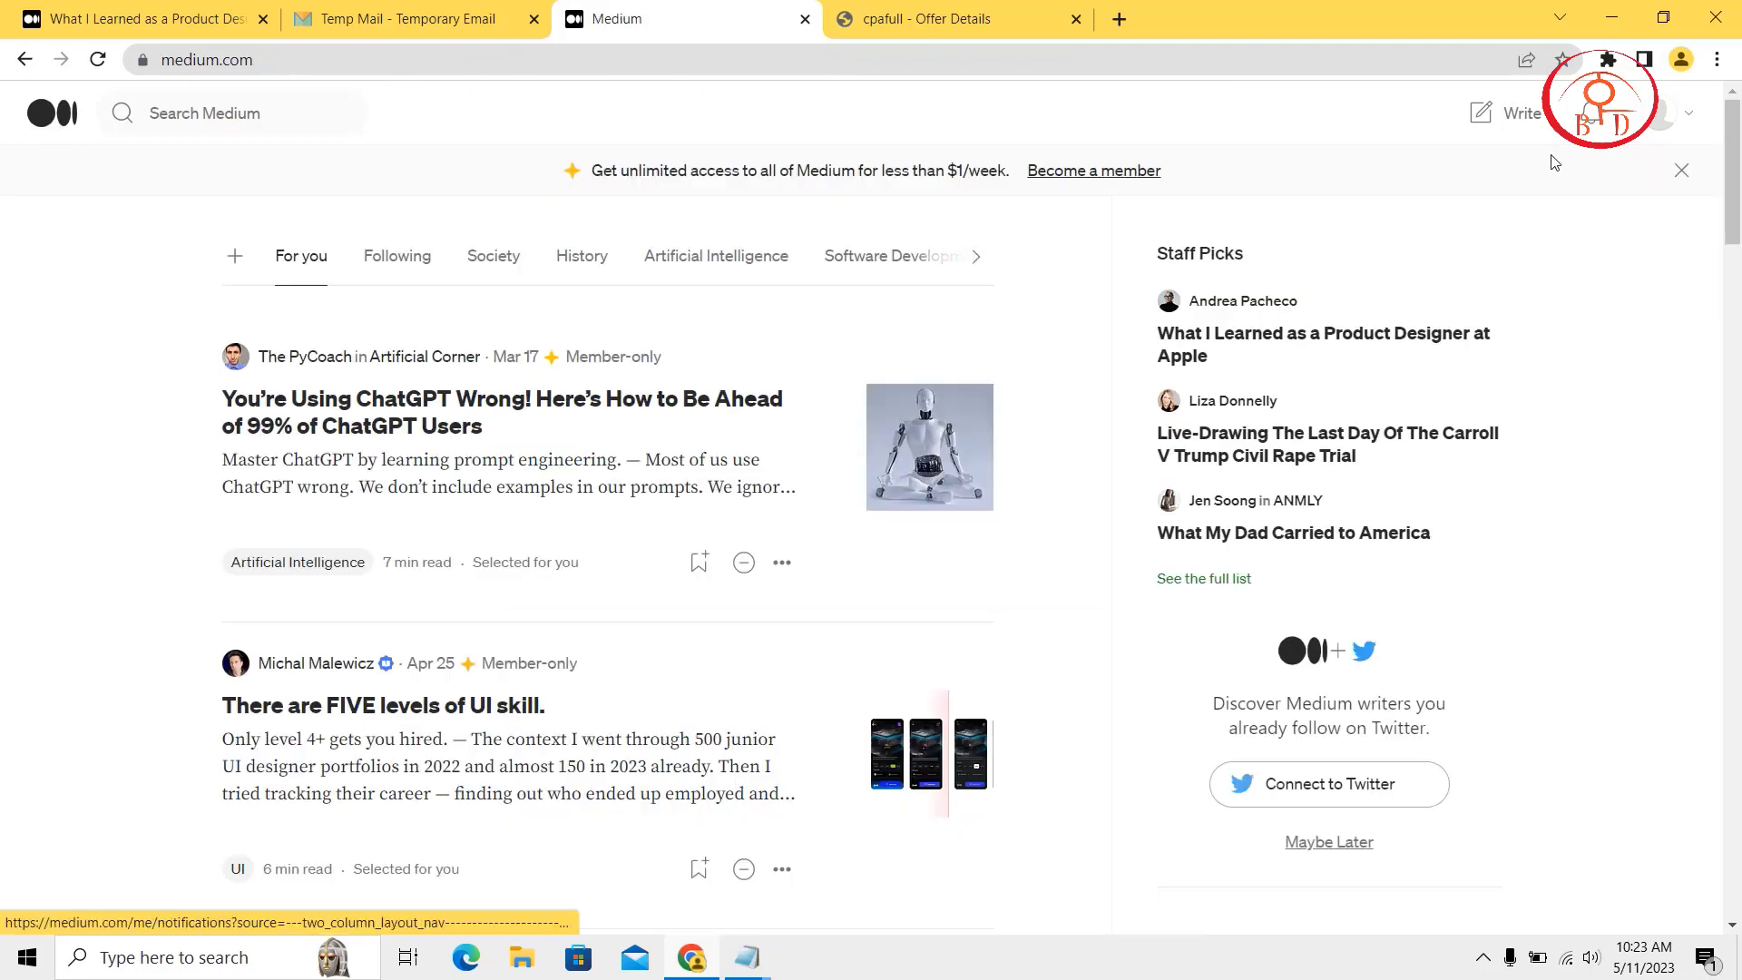
click(1517, 115)
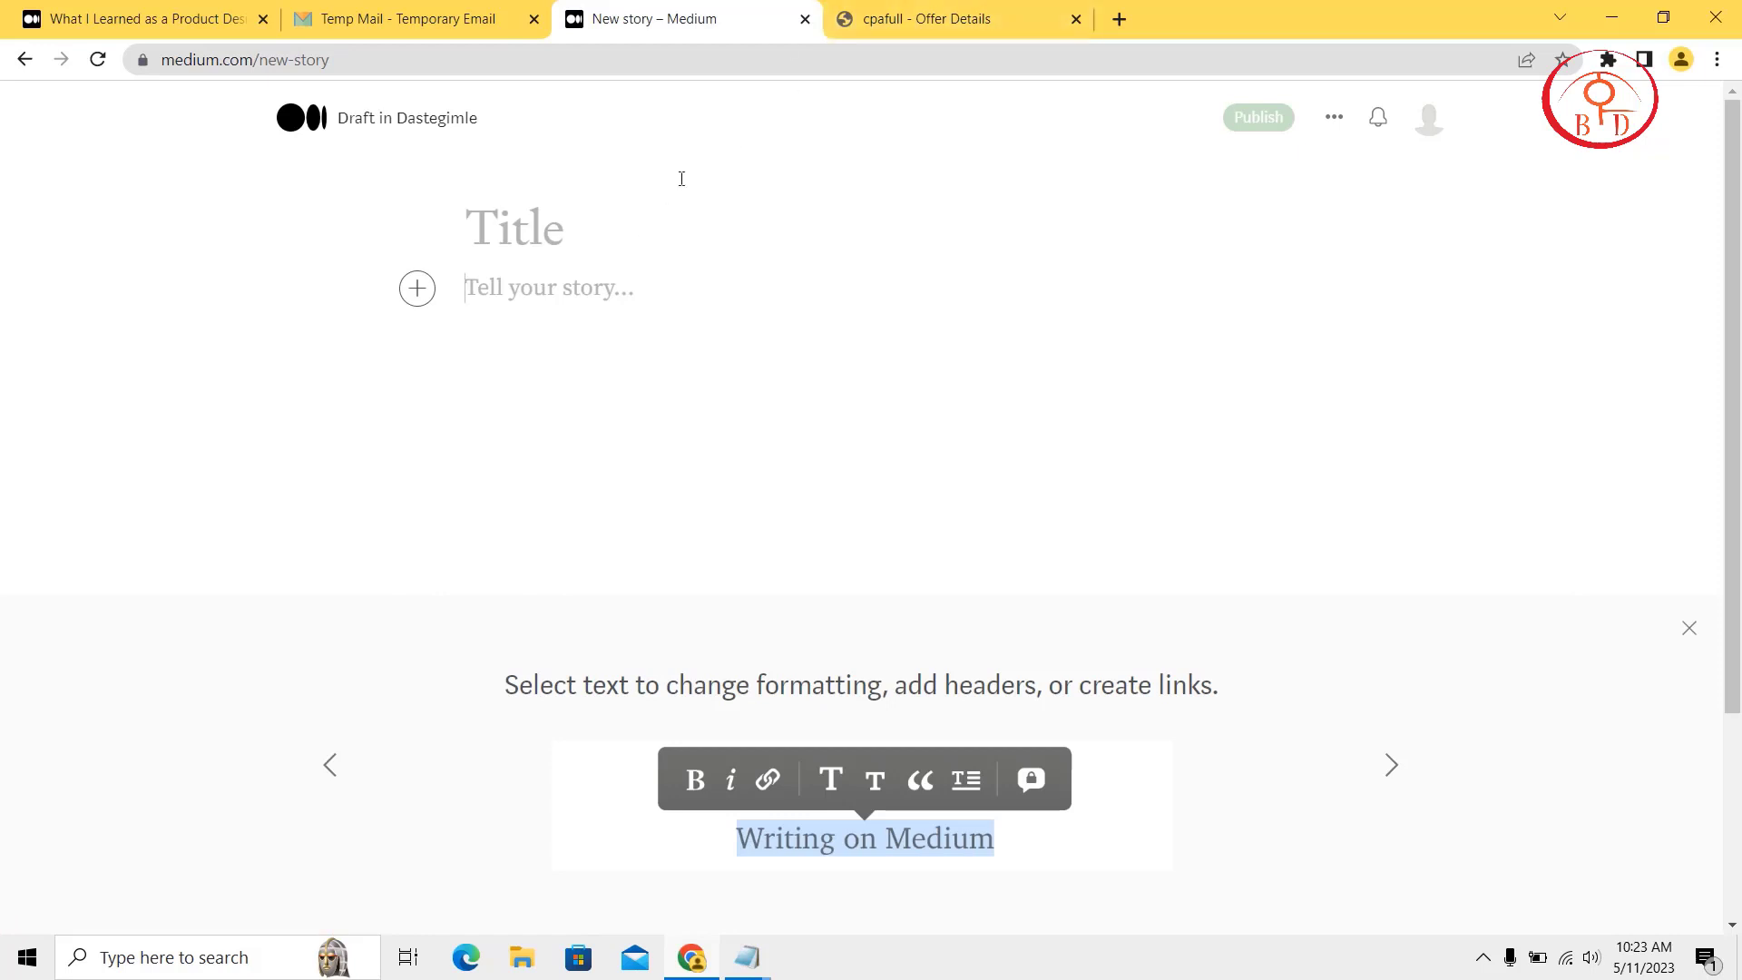
click(907, 19)
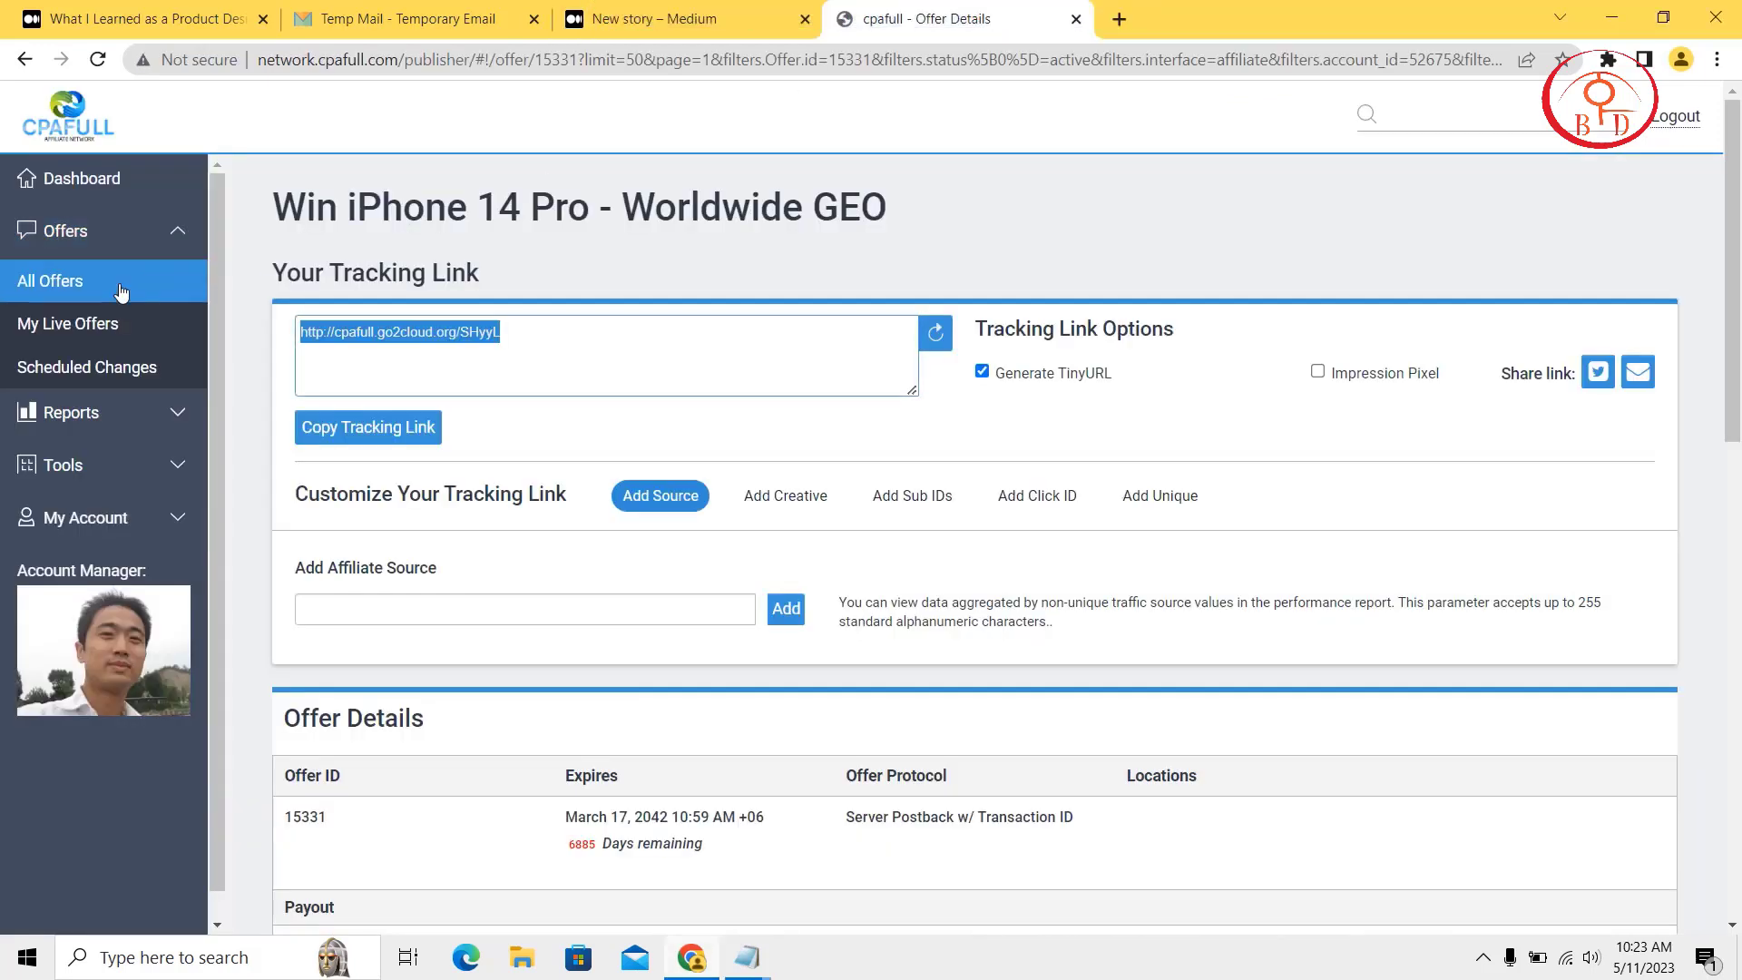
click(145, 270)
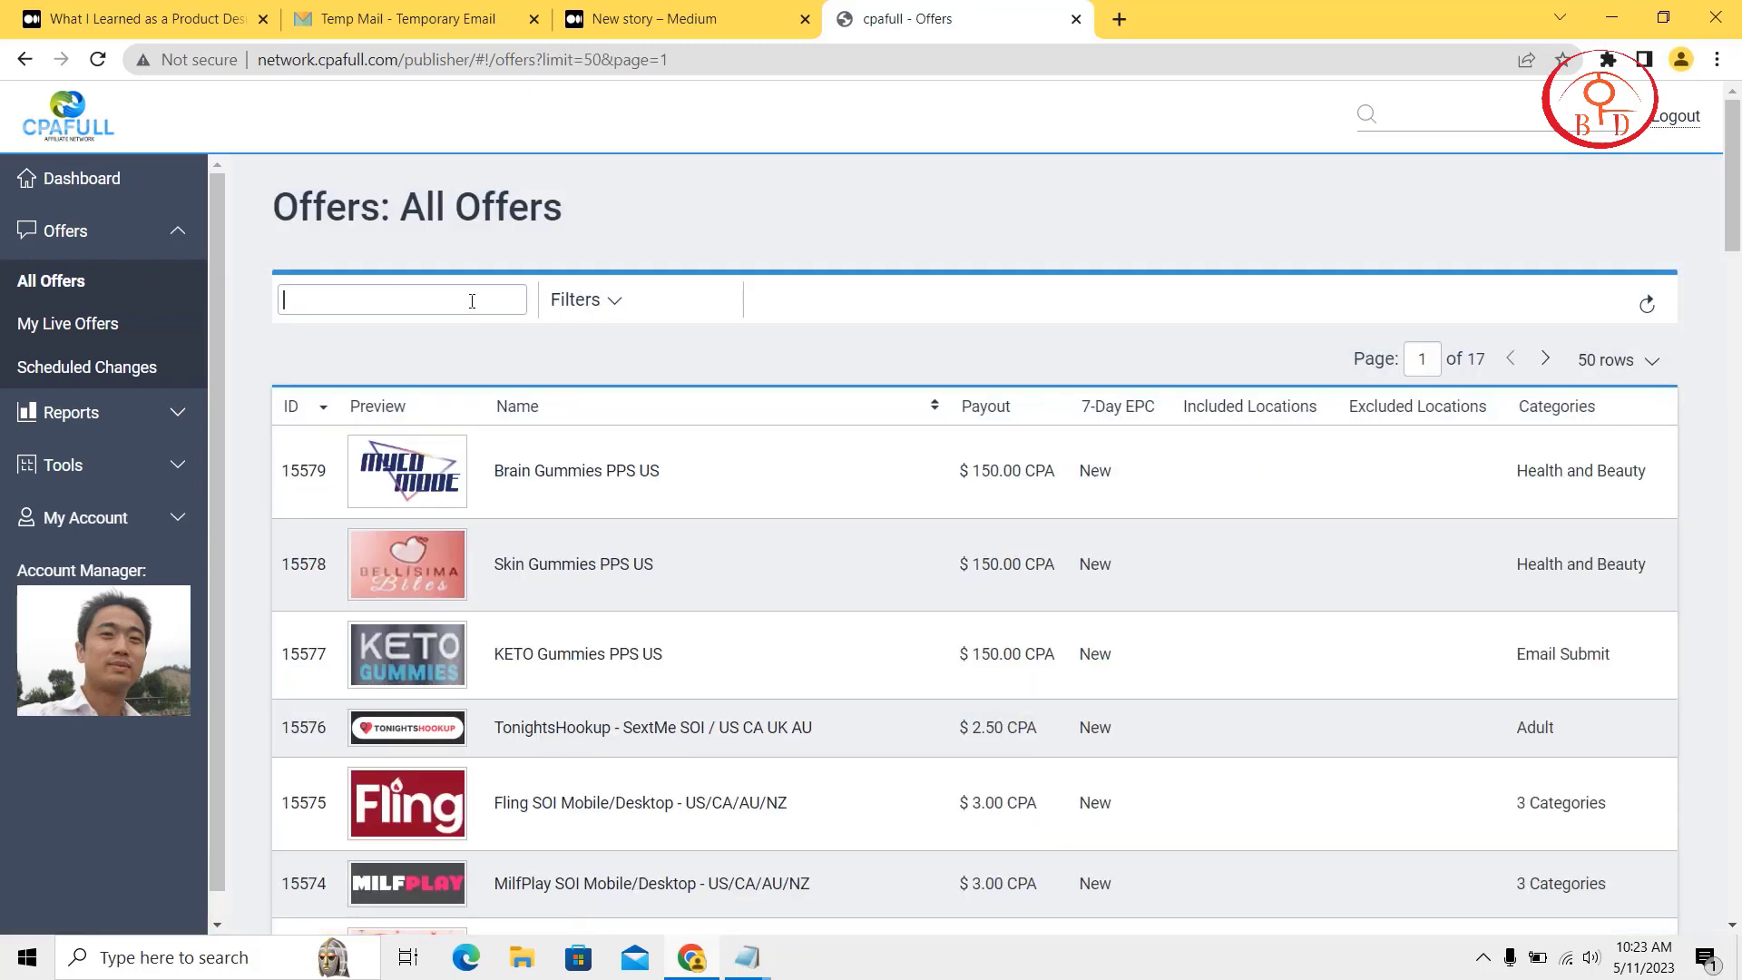
click(471, 301)
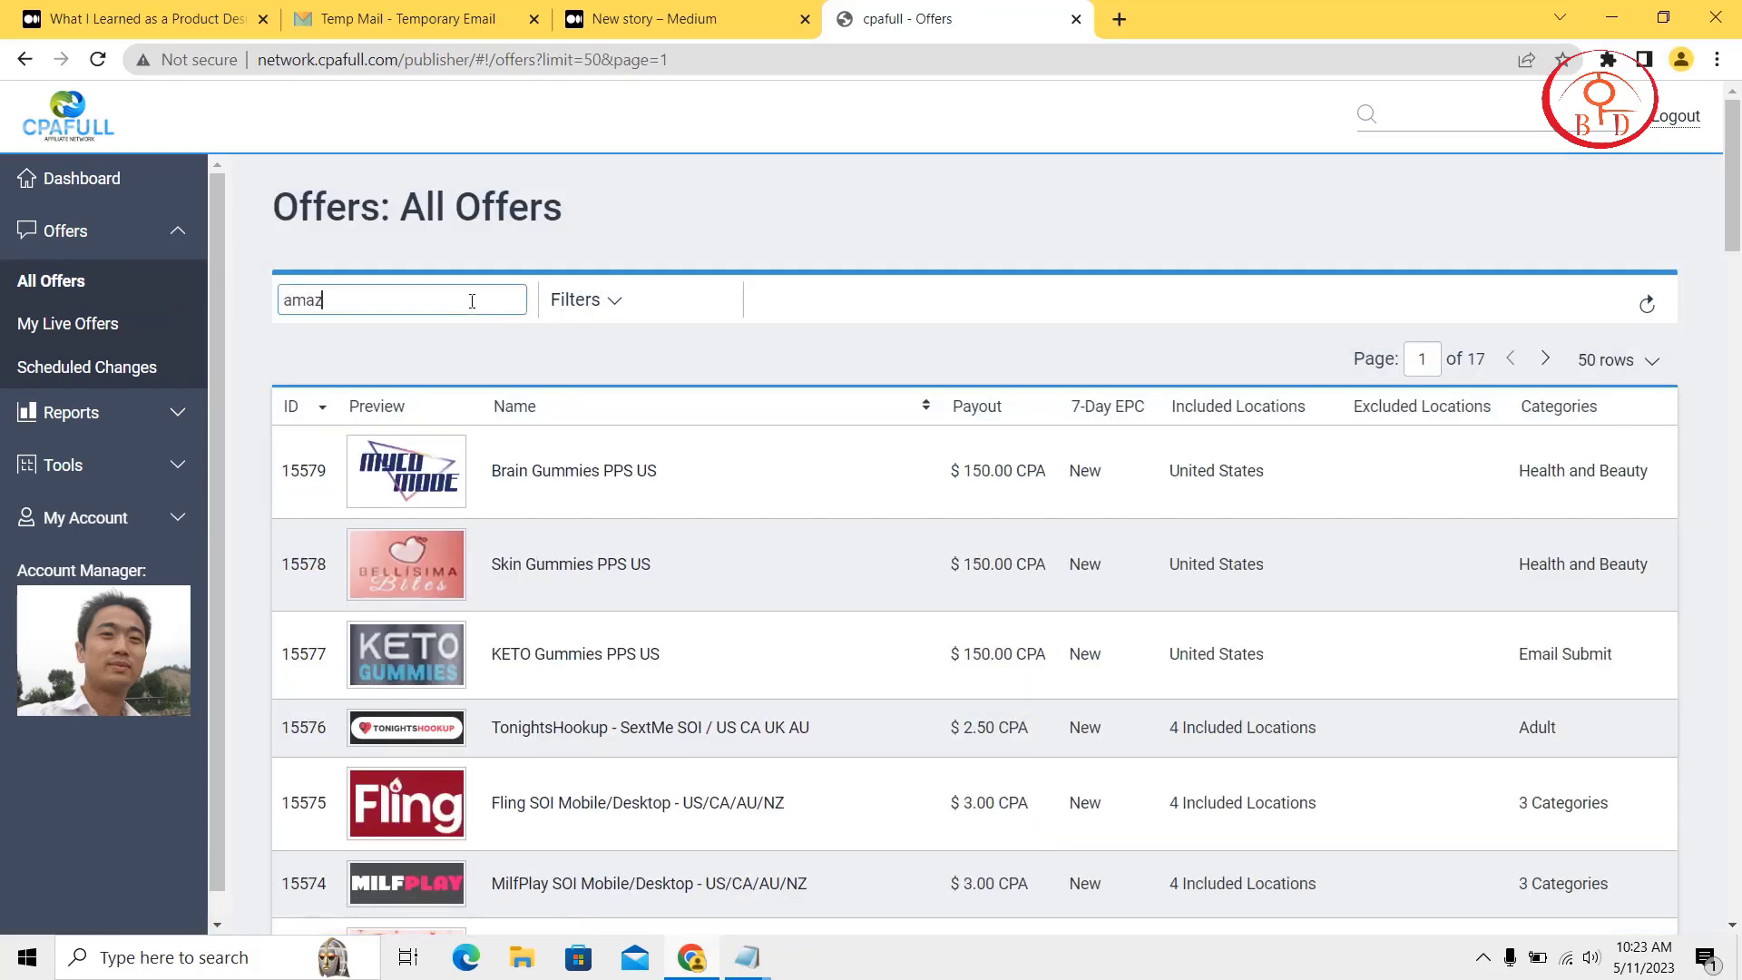
key(Return)
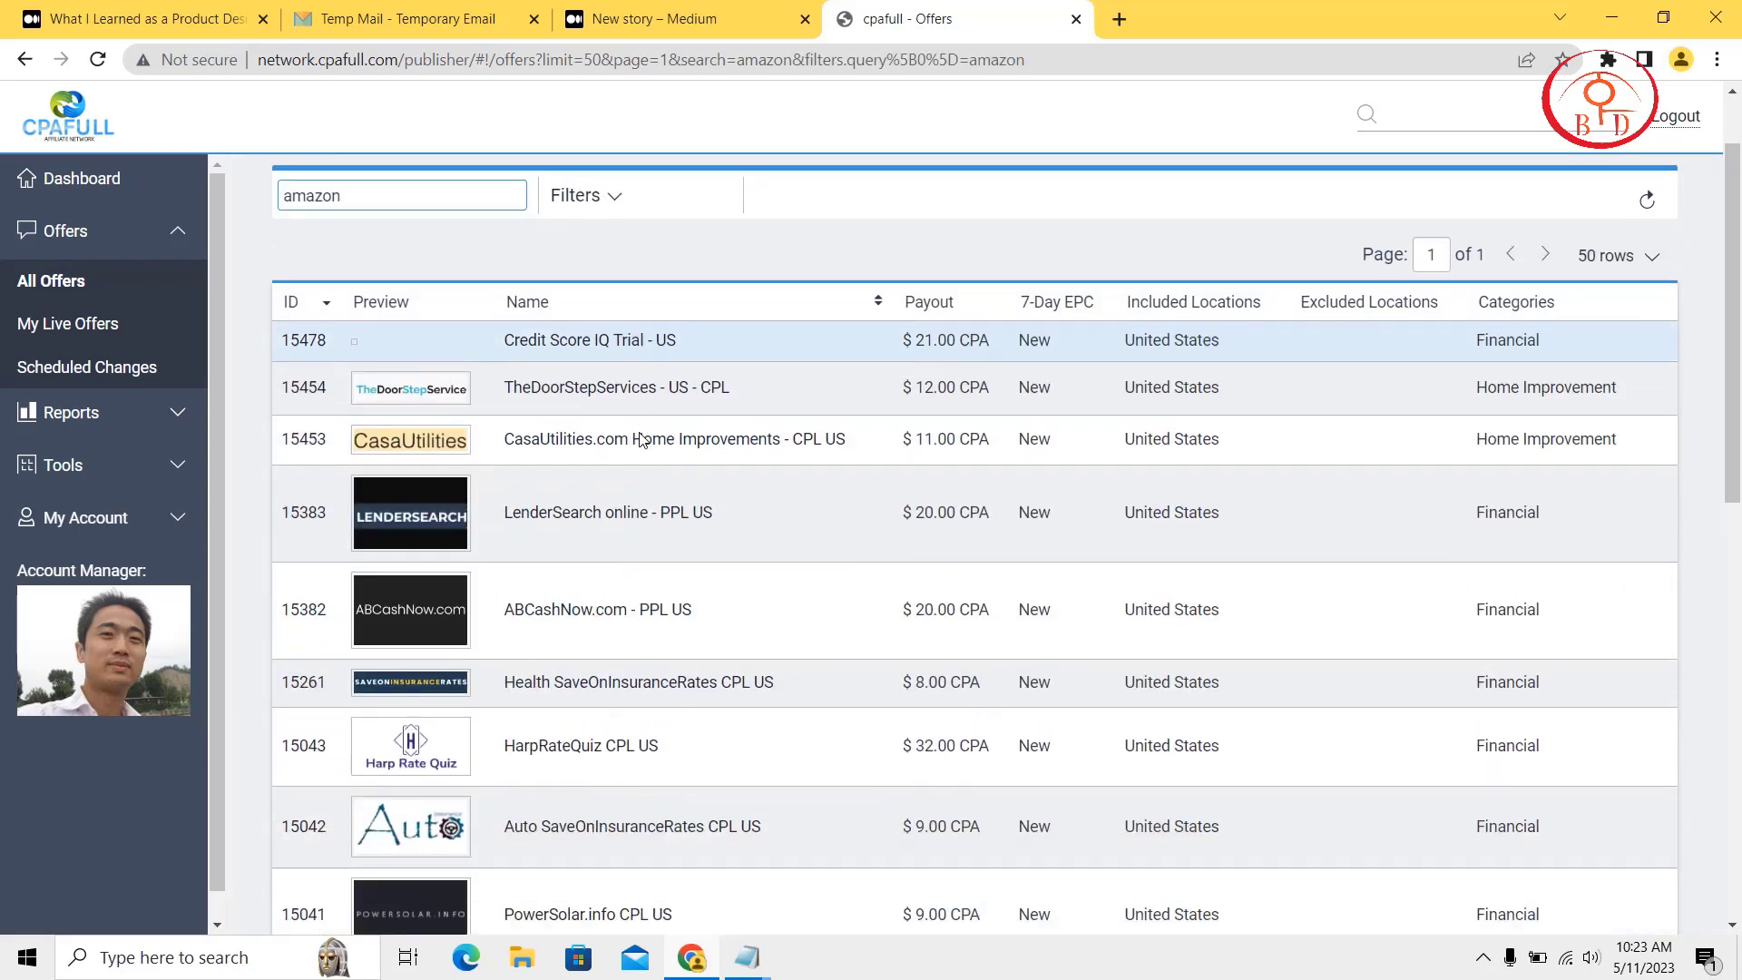
Open the offer "$500 Amazon Gift Card - SOI - US", generate its TinyURL tracking link, and copy the shortened link.
scroll(640, 440, down, 8)
scroll(642, 439, down, 1)
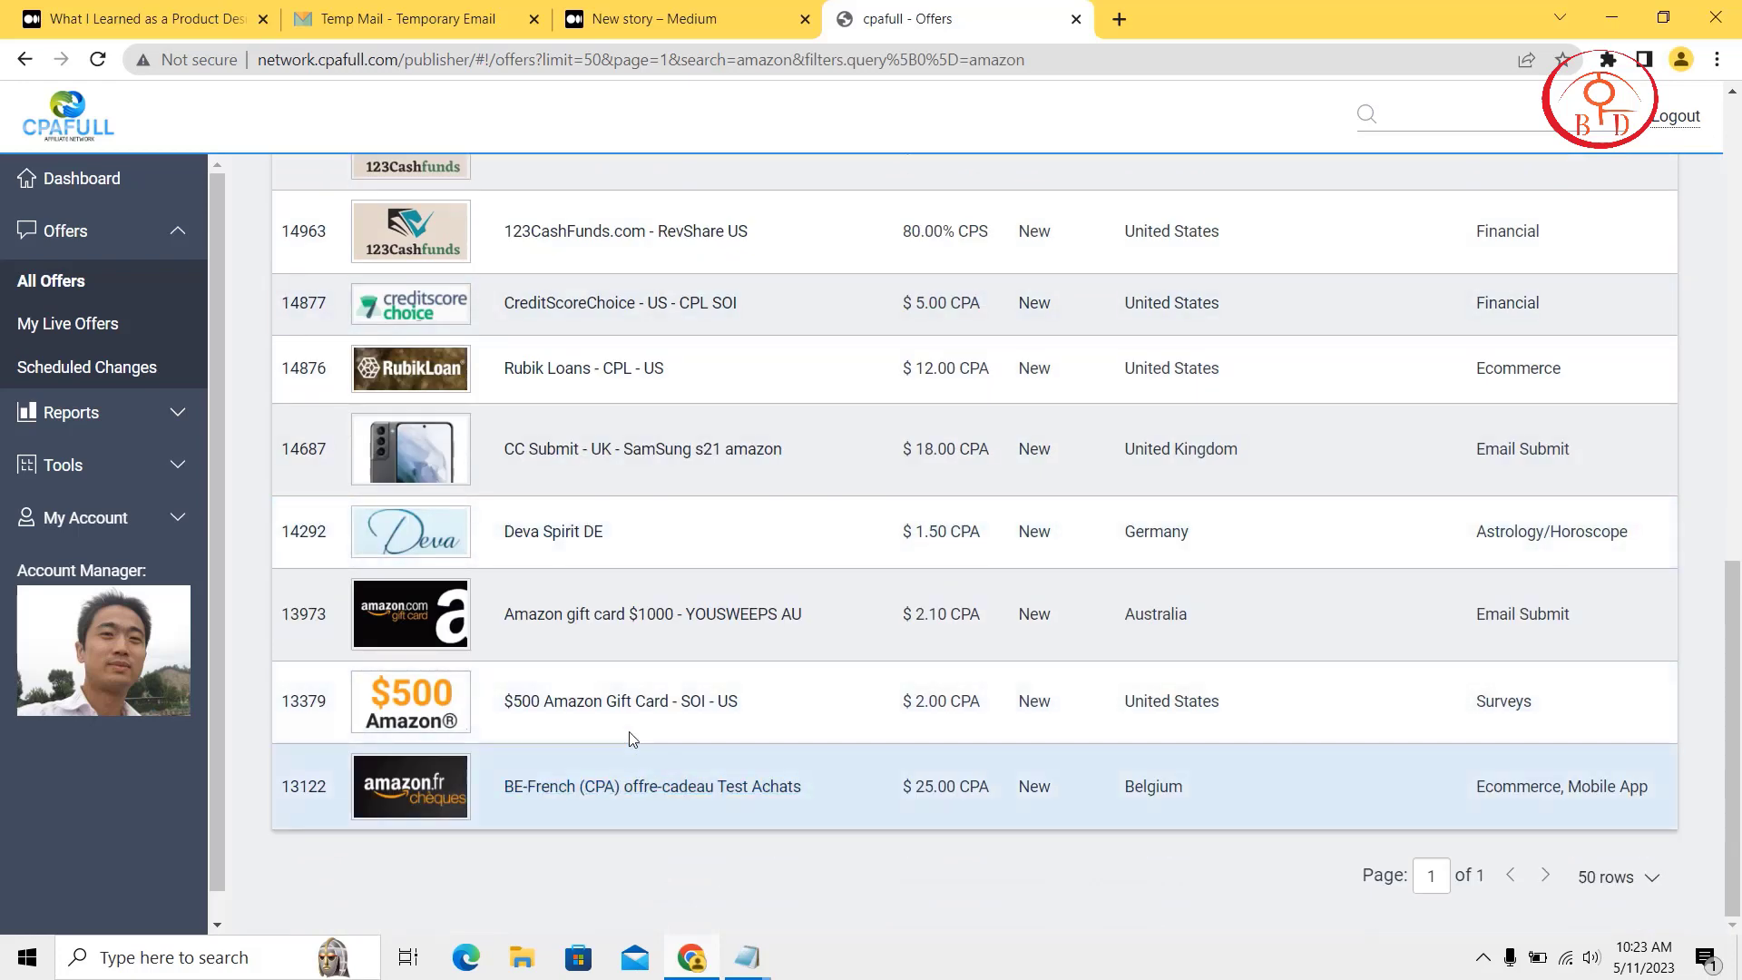
click(639, 704)
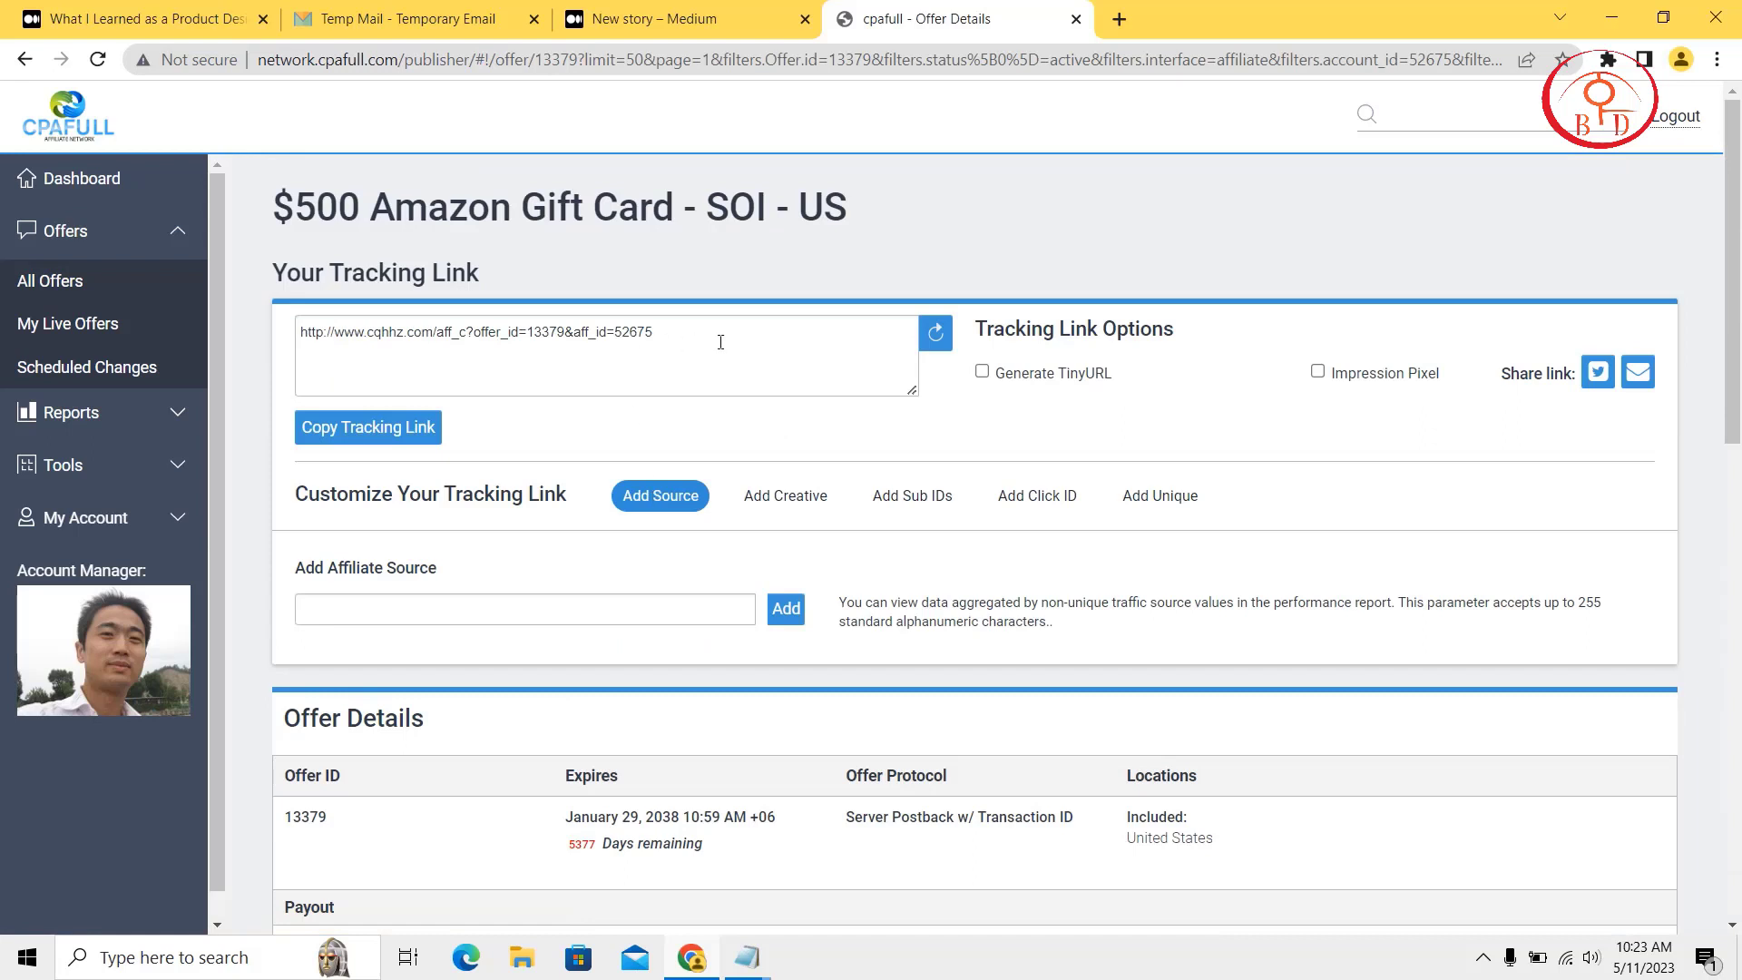
click(721, 342)
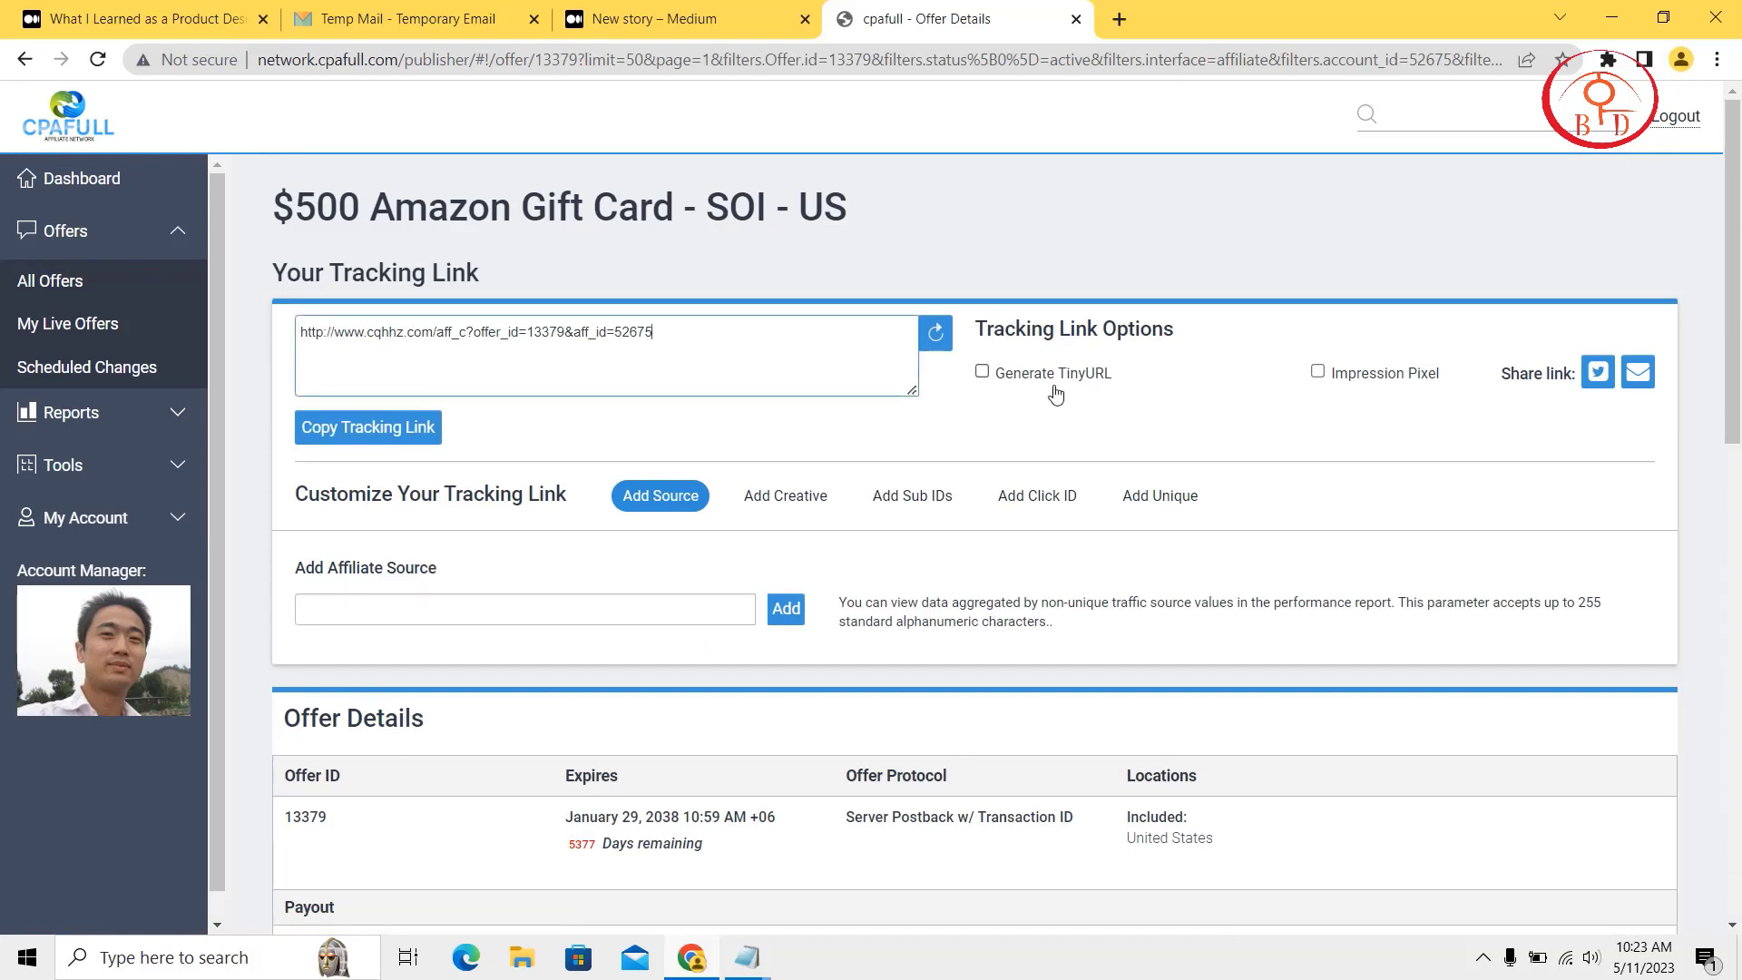
click(983, 371)
click(665, 347)
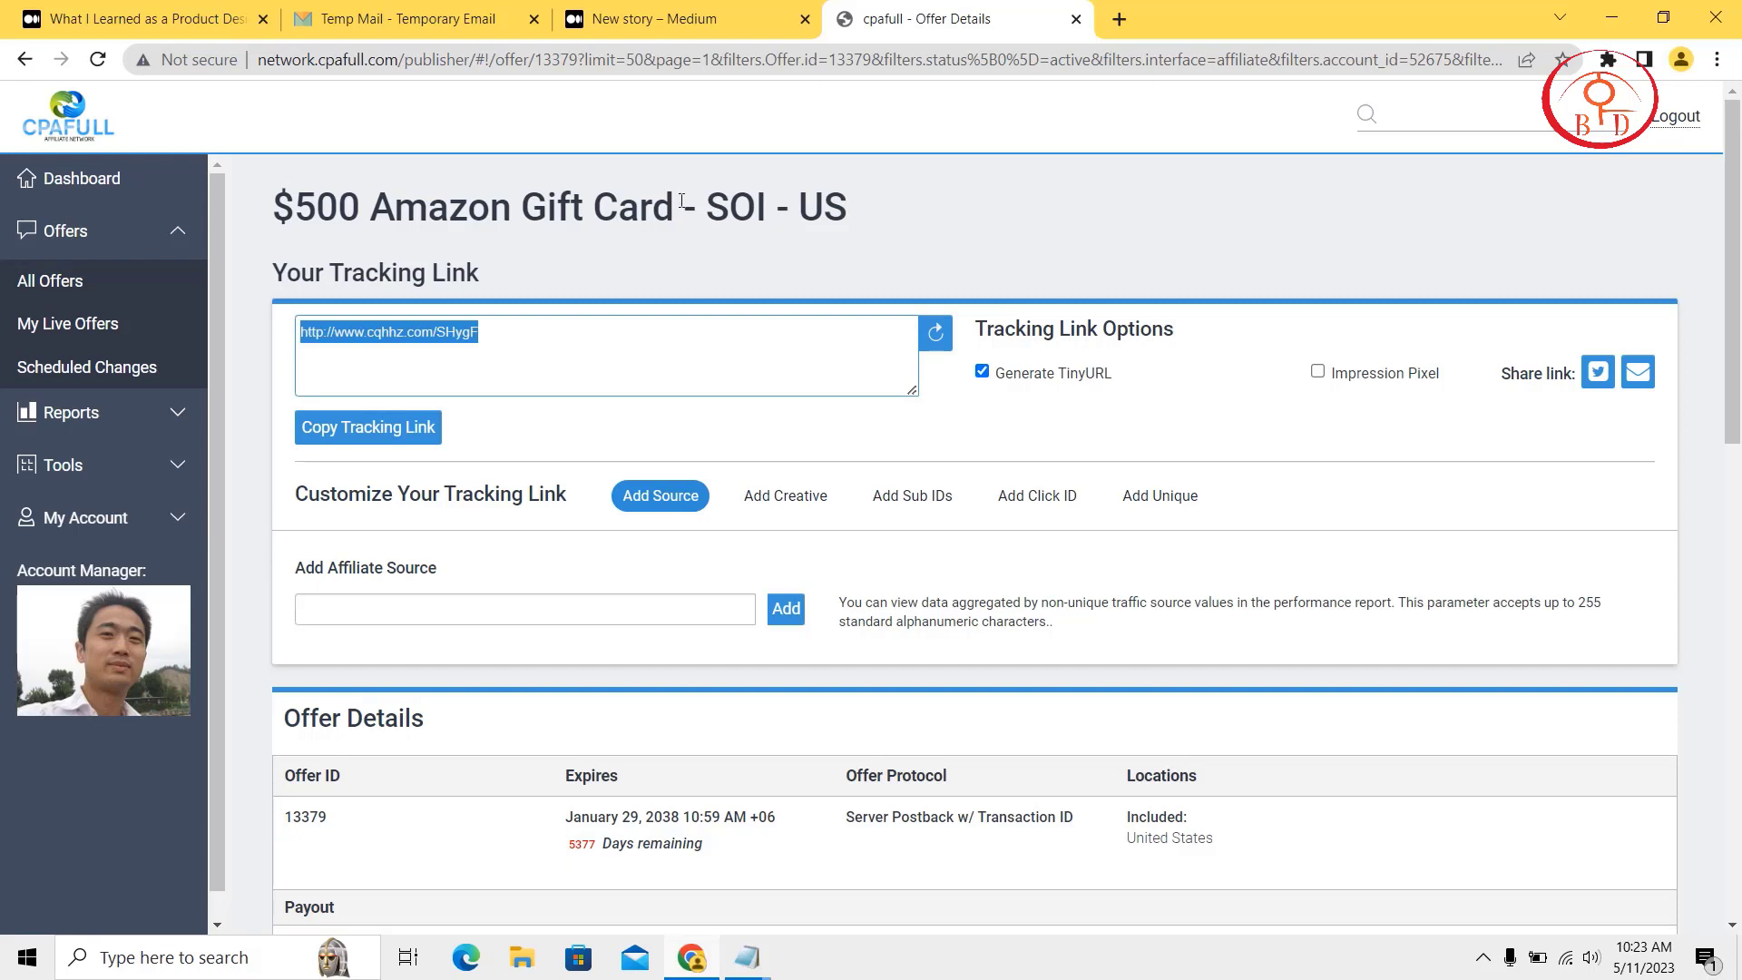
Copy "$500 Amazon Gift Card" from the offer heading and title the new Medium story "$500 Amazon Gift Card free".
drag(681, 203, 274, 207)
right_click(279, 207)
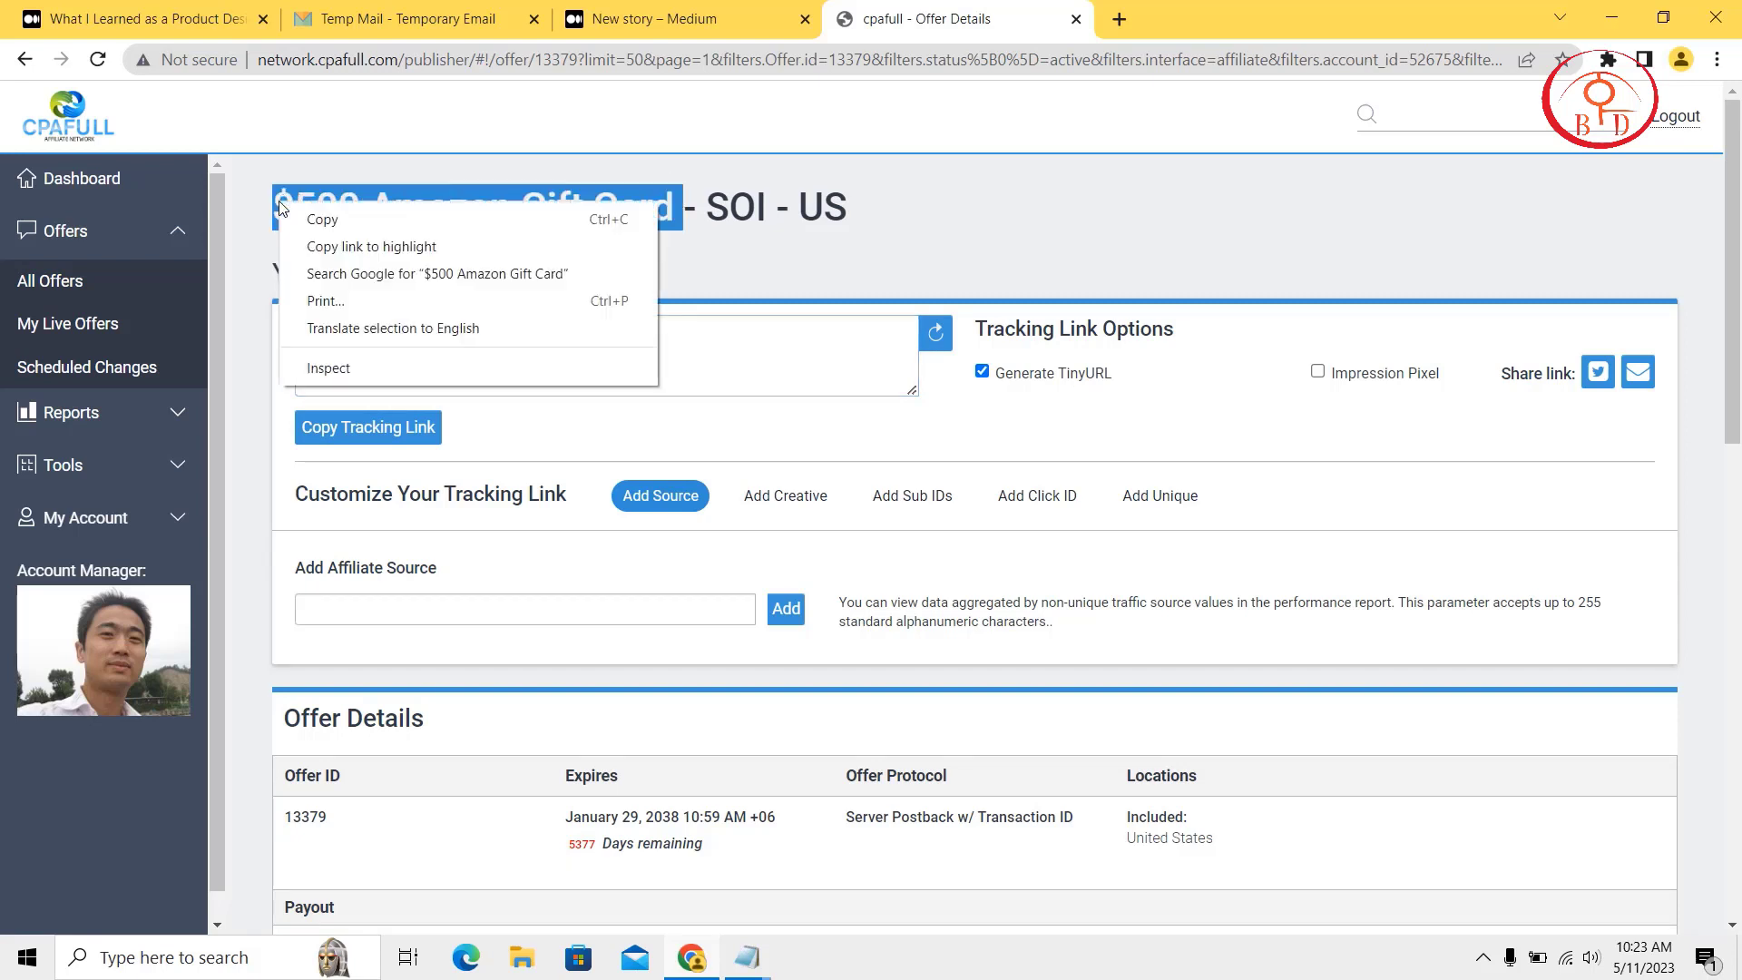
click(317, 222)
click(614, 8)
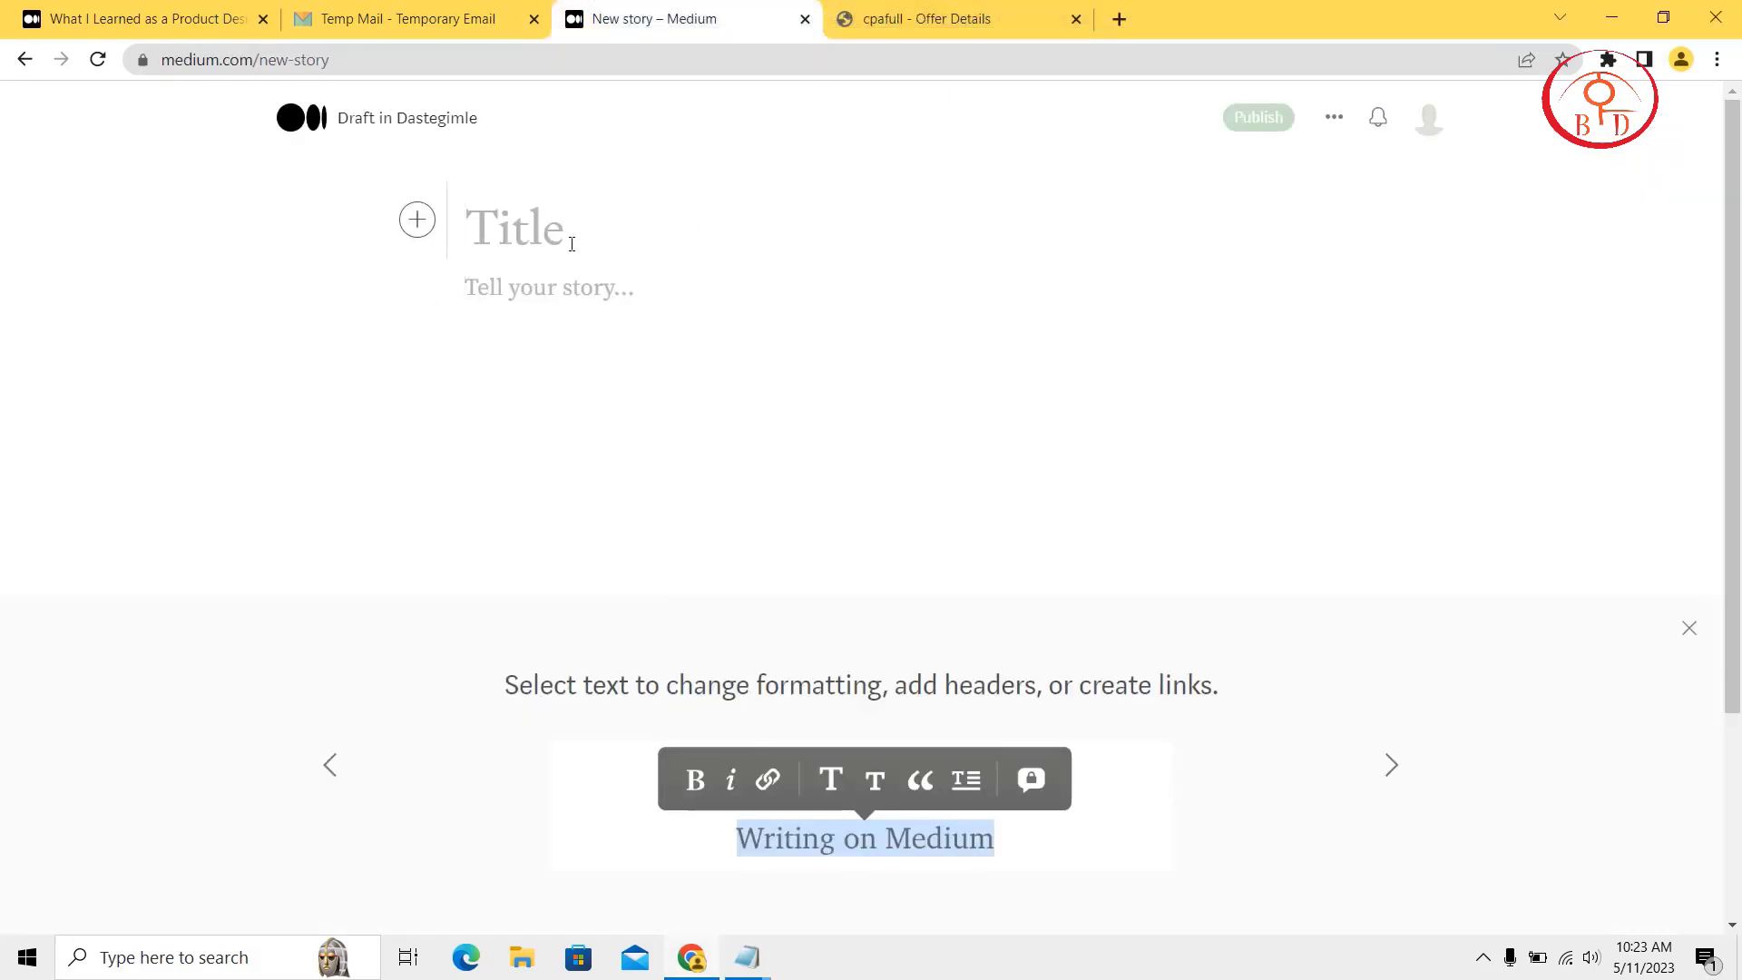
key(ctrl+v)
text(free)
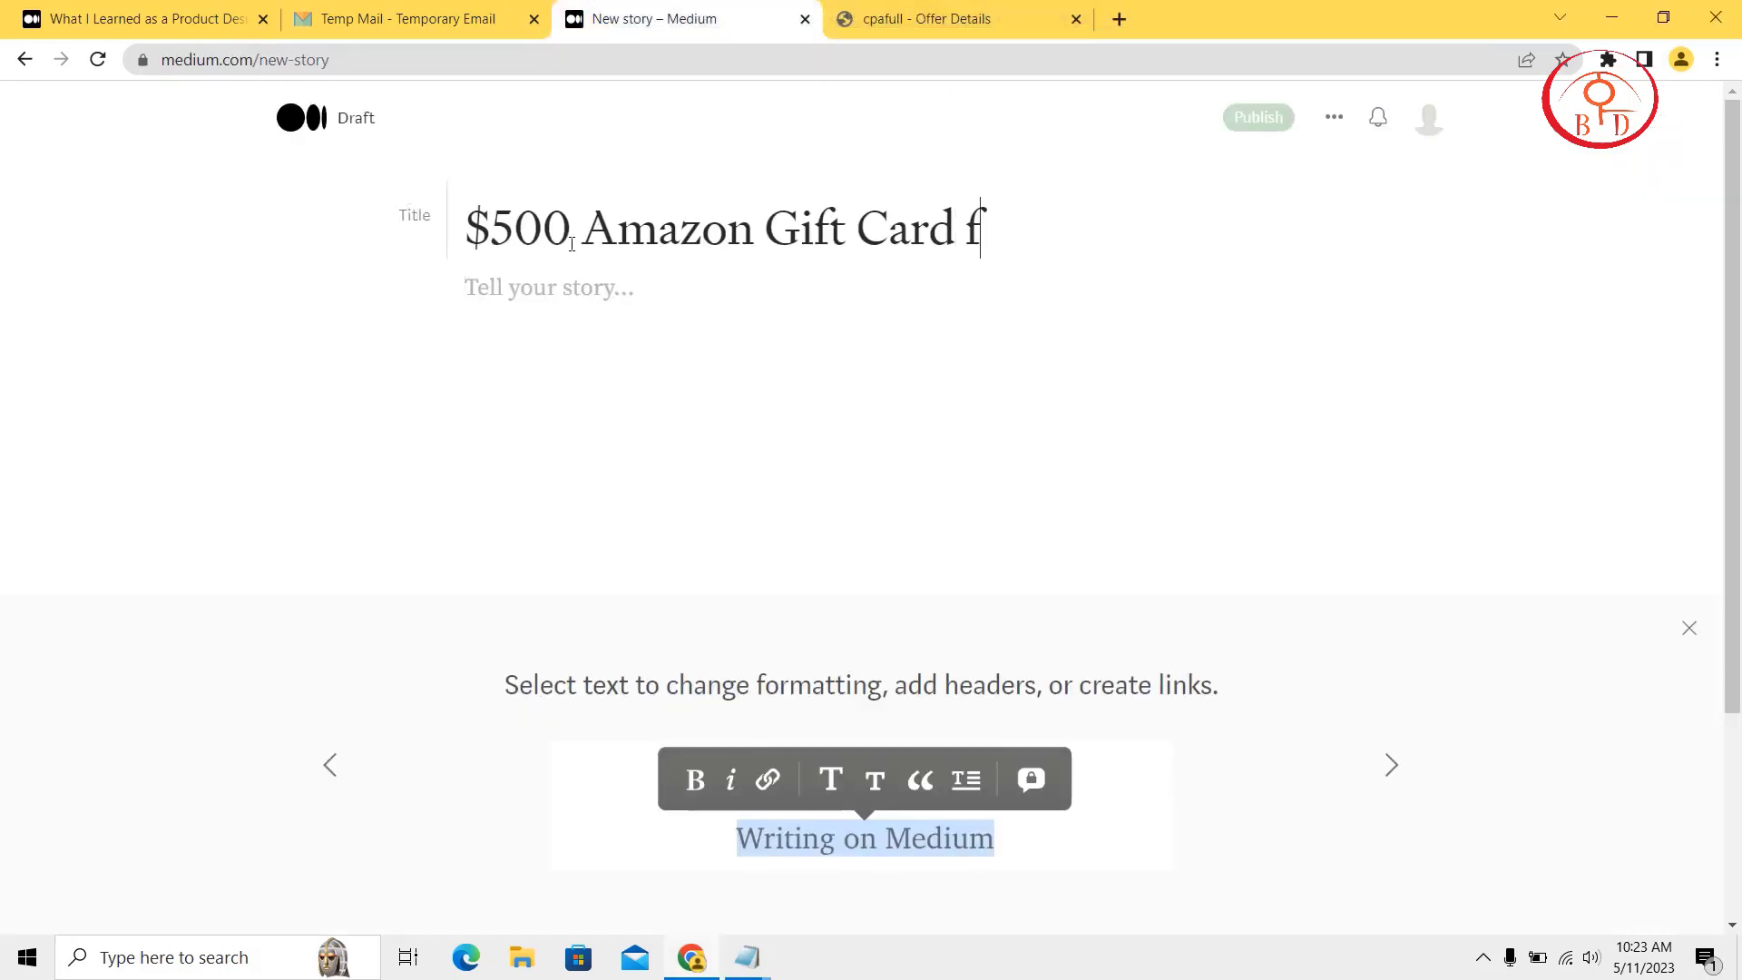
Copy the two "Get Free $500 Amazon Gift Cards Giveaway" paragraphs from the amzone Notepad file and paste them as the story's body.
click(519, 299)
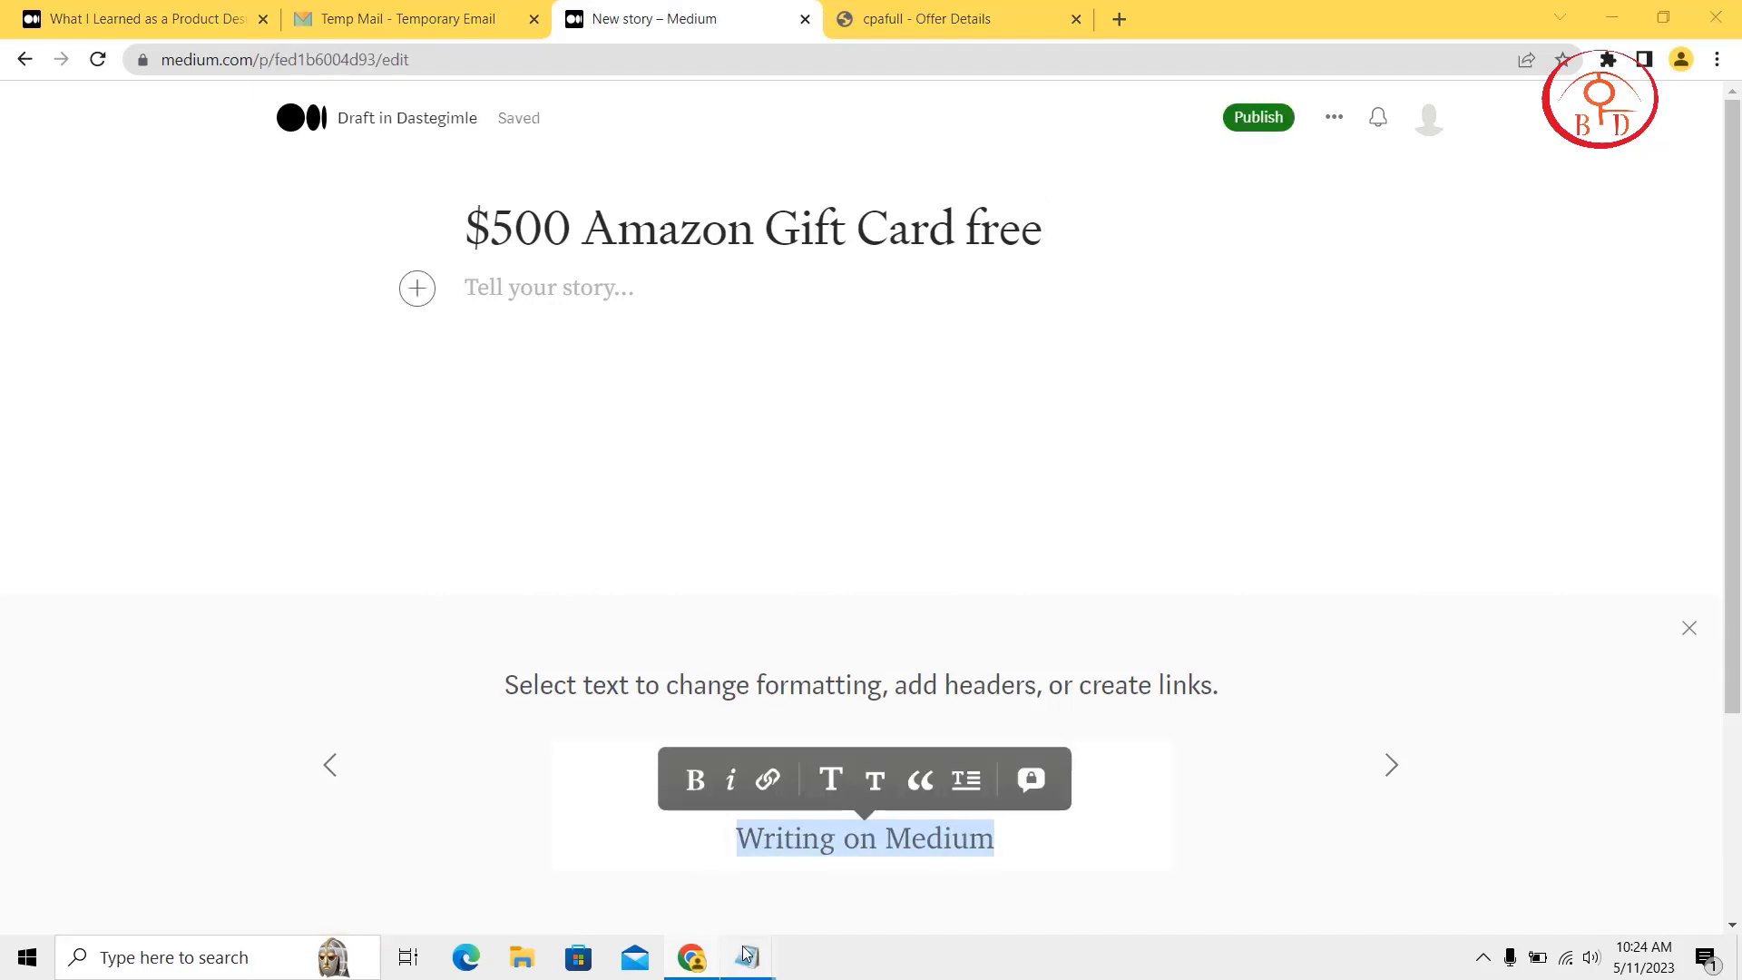
mouse_move(745, 954)
click(848, 847)
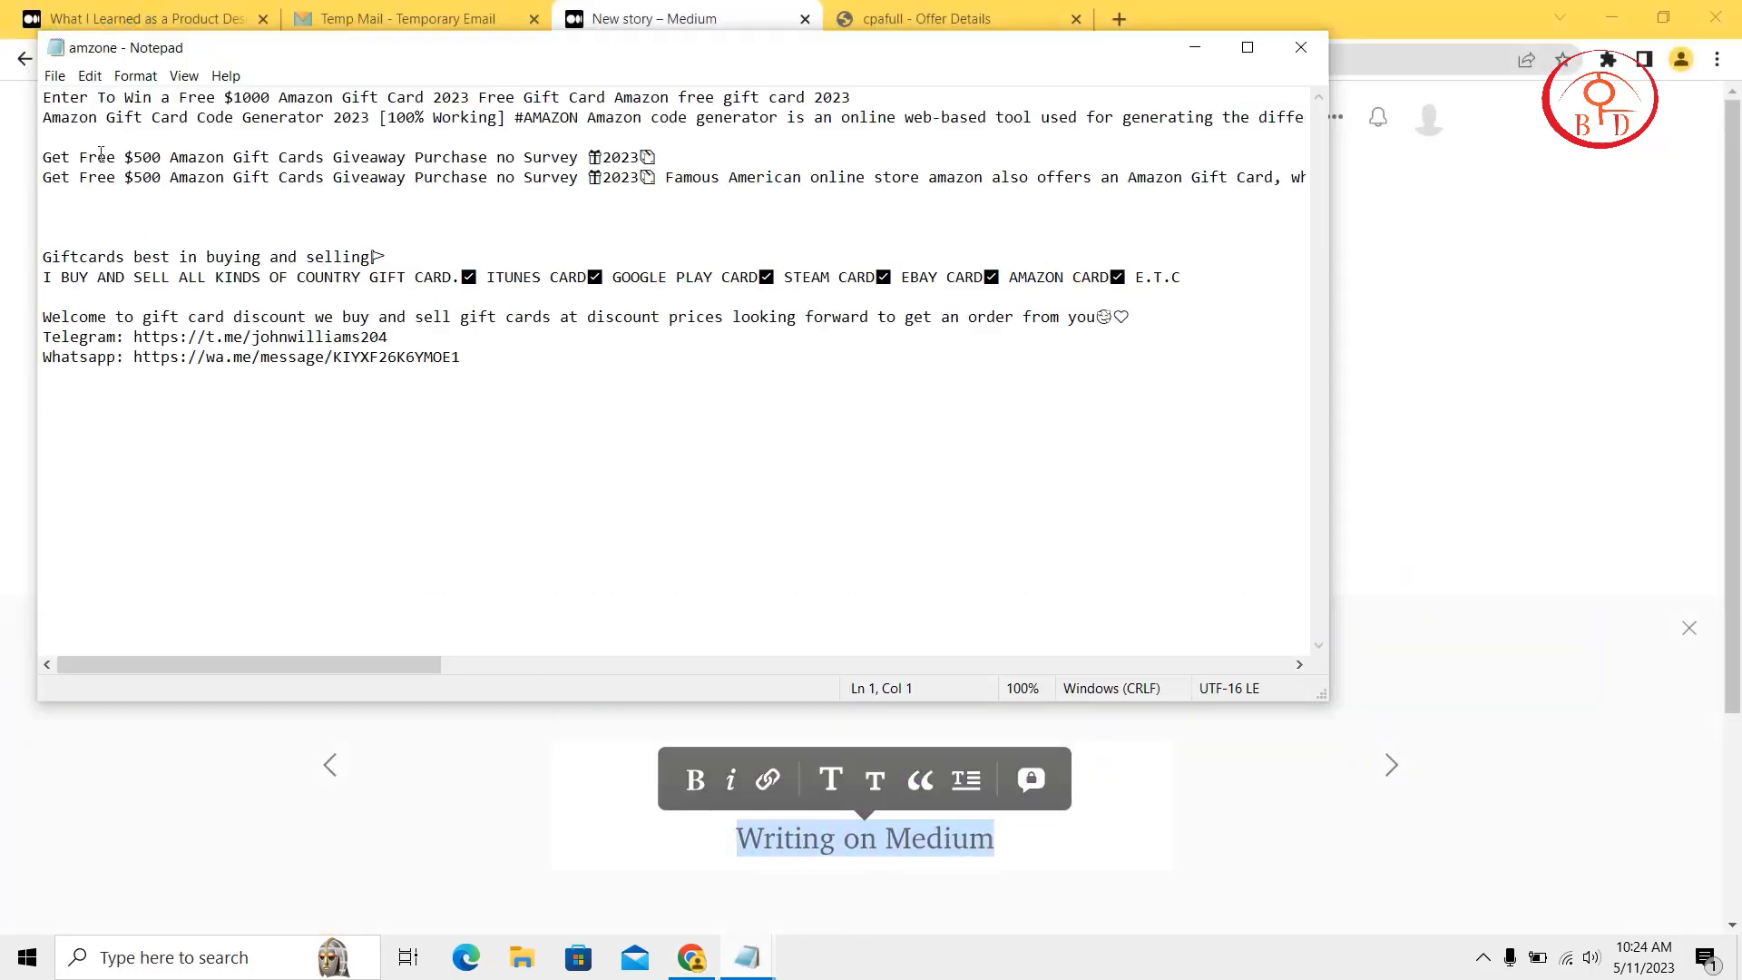
drag(42, 154, 100, 191)
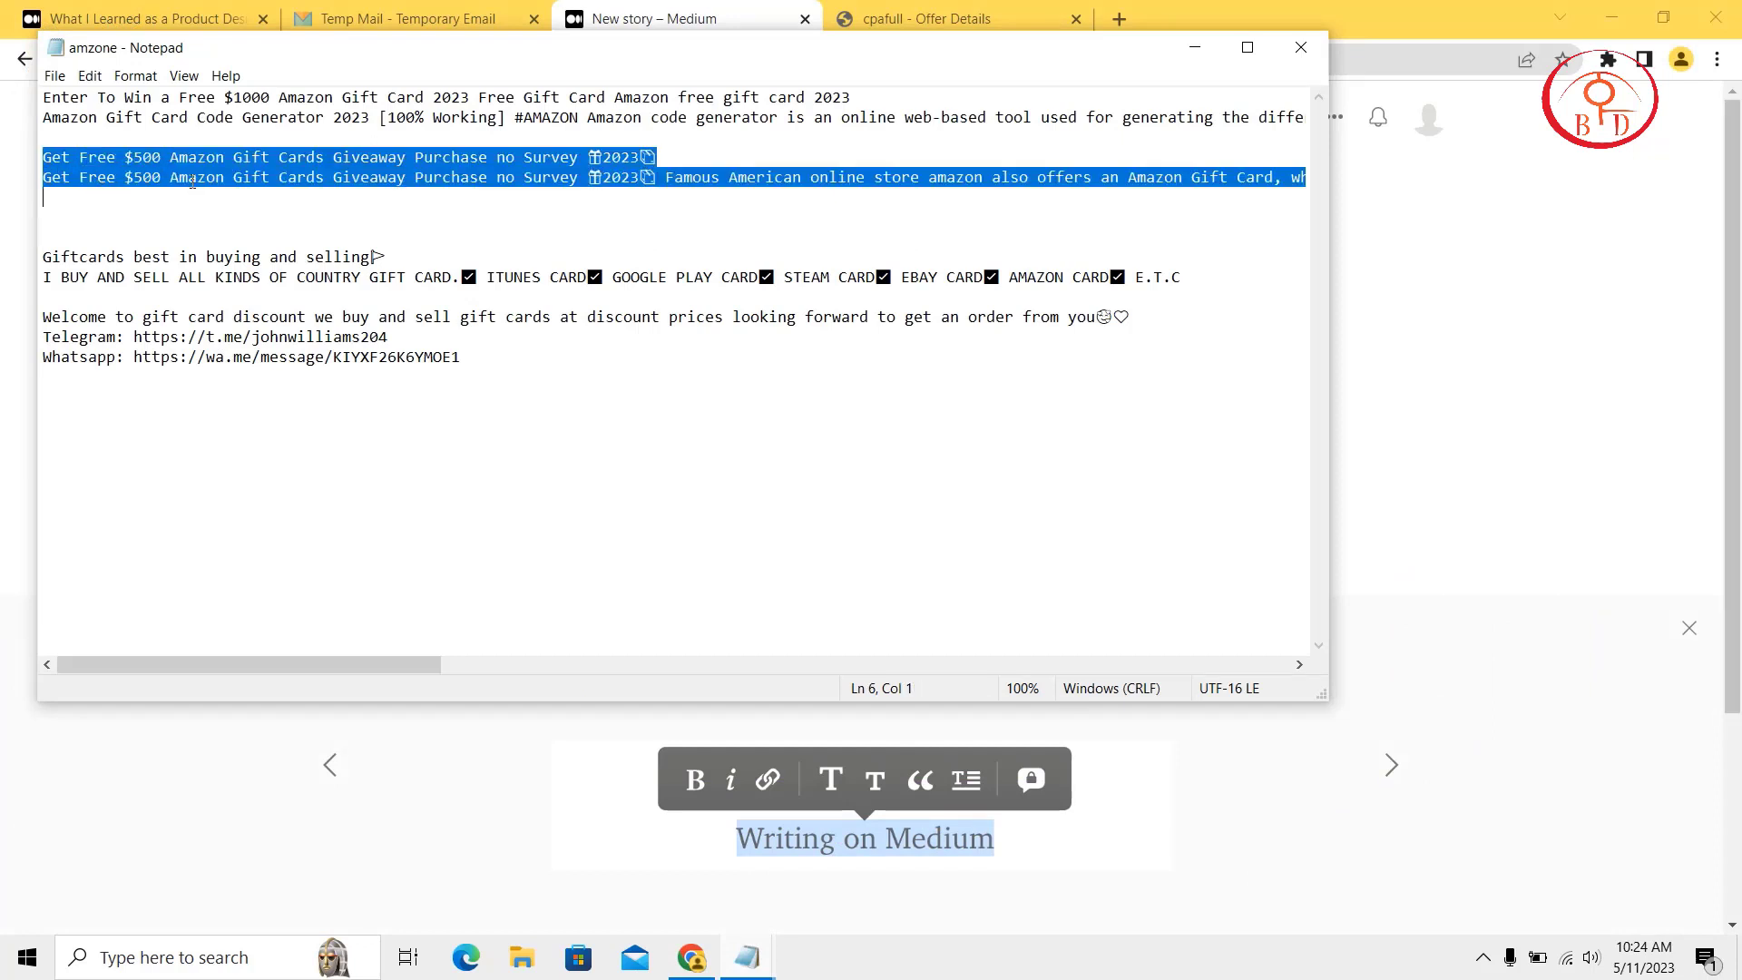
right_click(192, 181)
click(238, 243)
key(alt+Tab)
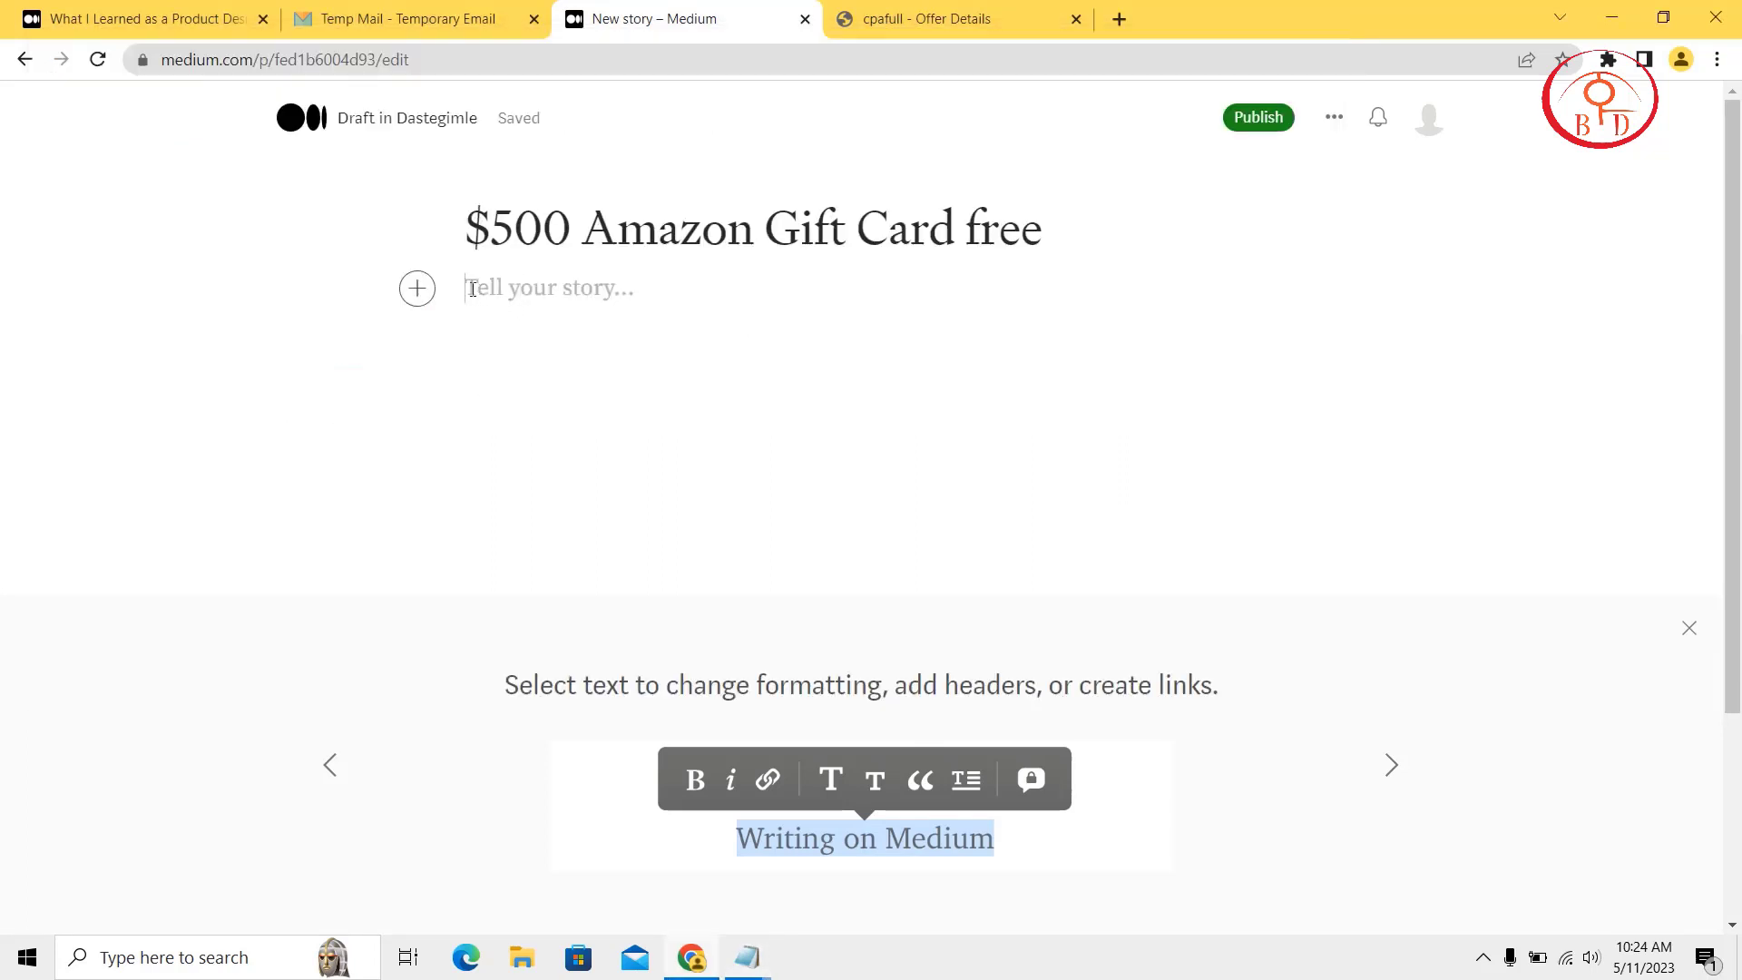
key(ctrl+v)
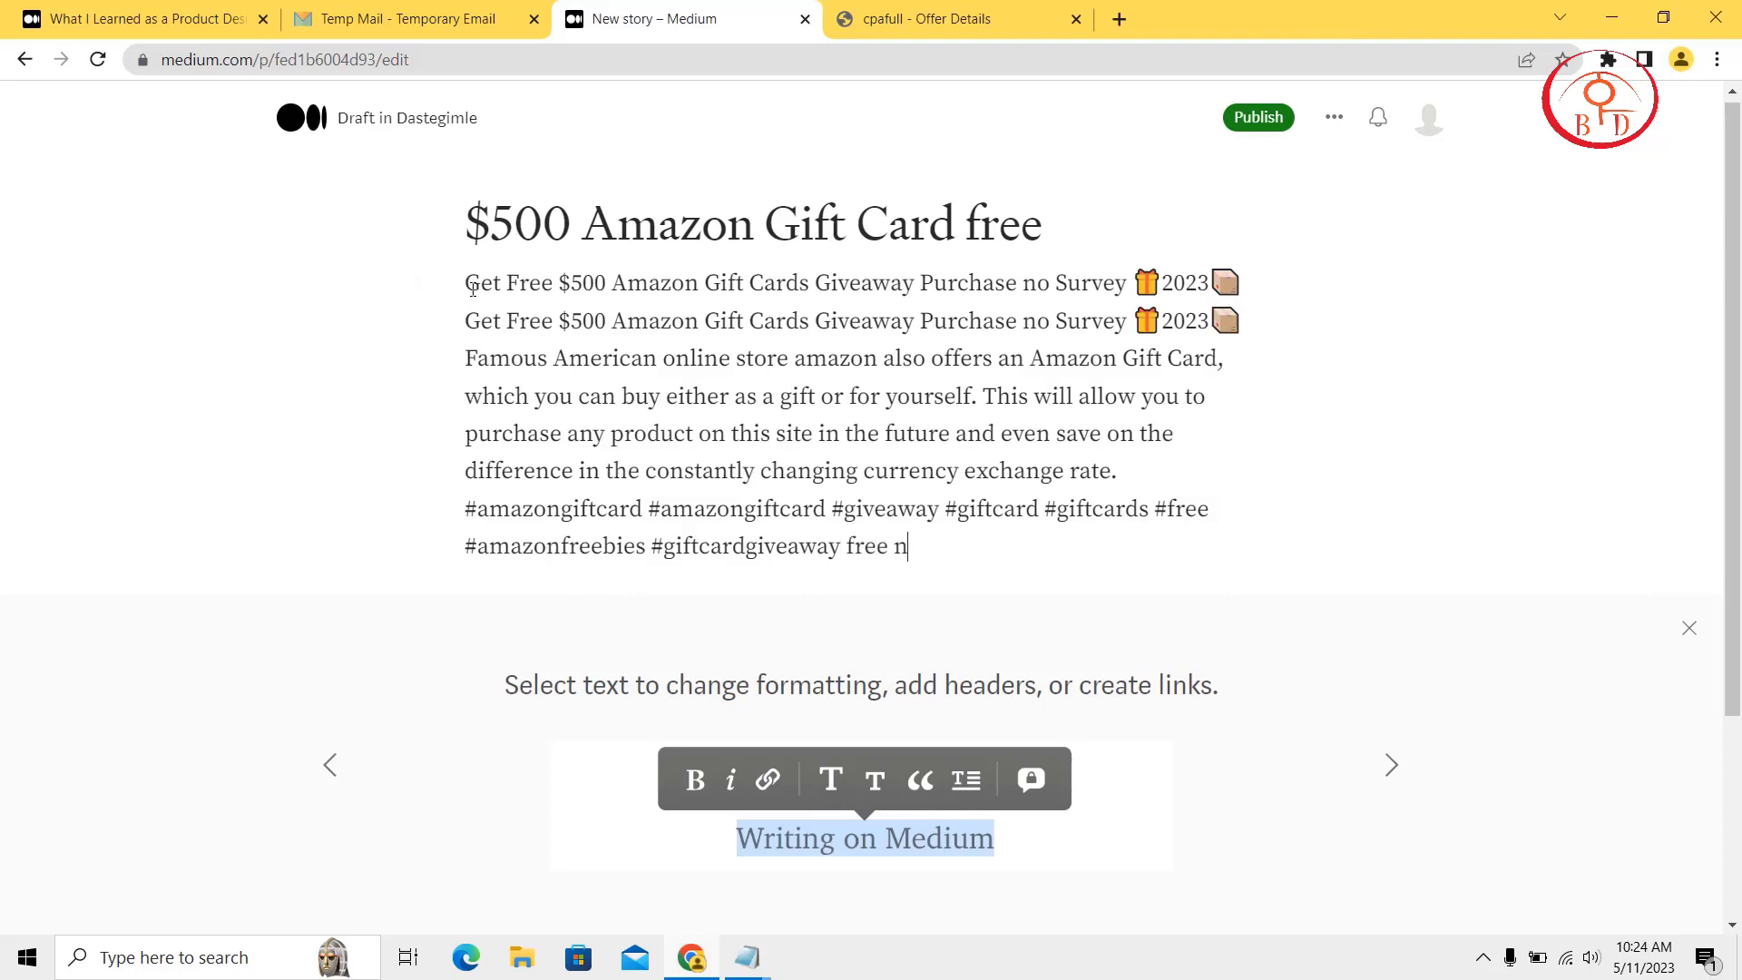
text(free now:)
key(super+v)
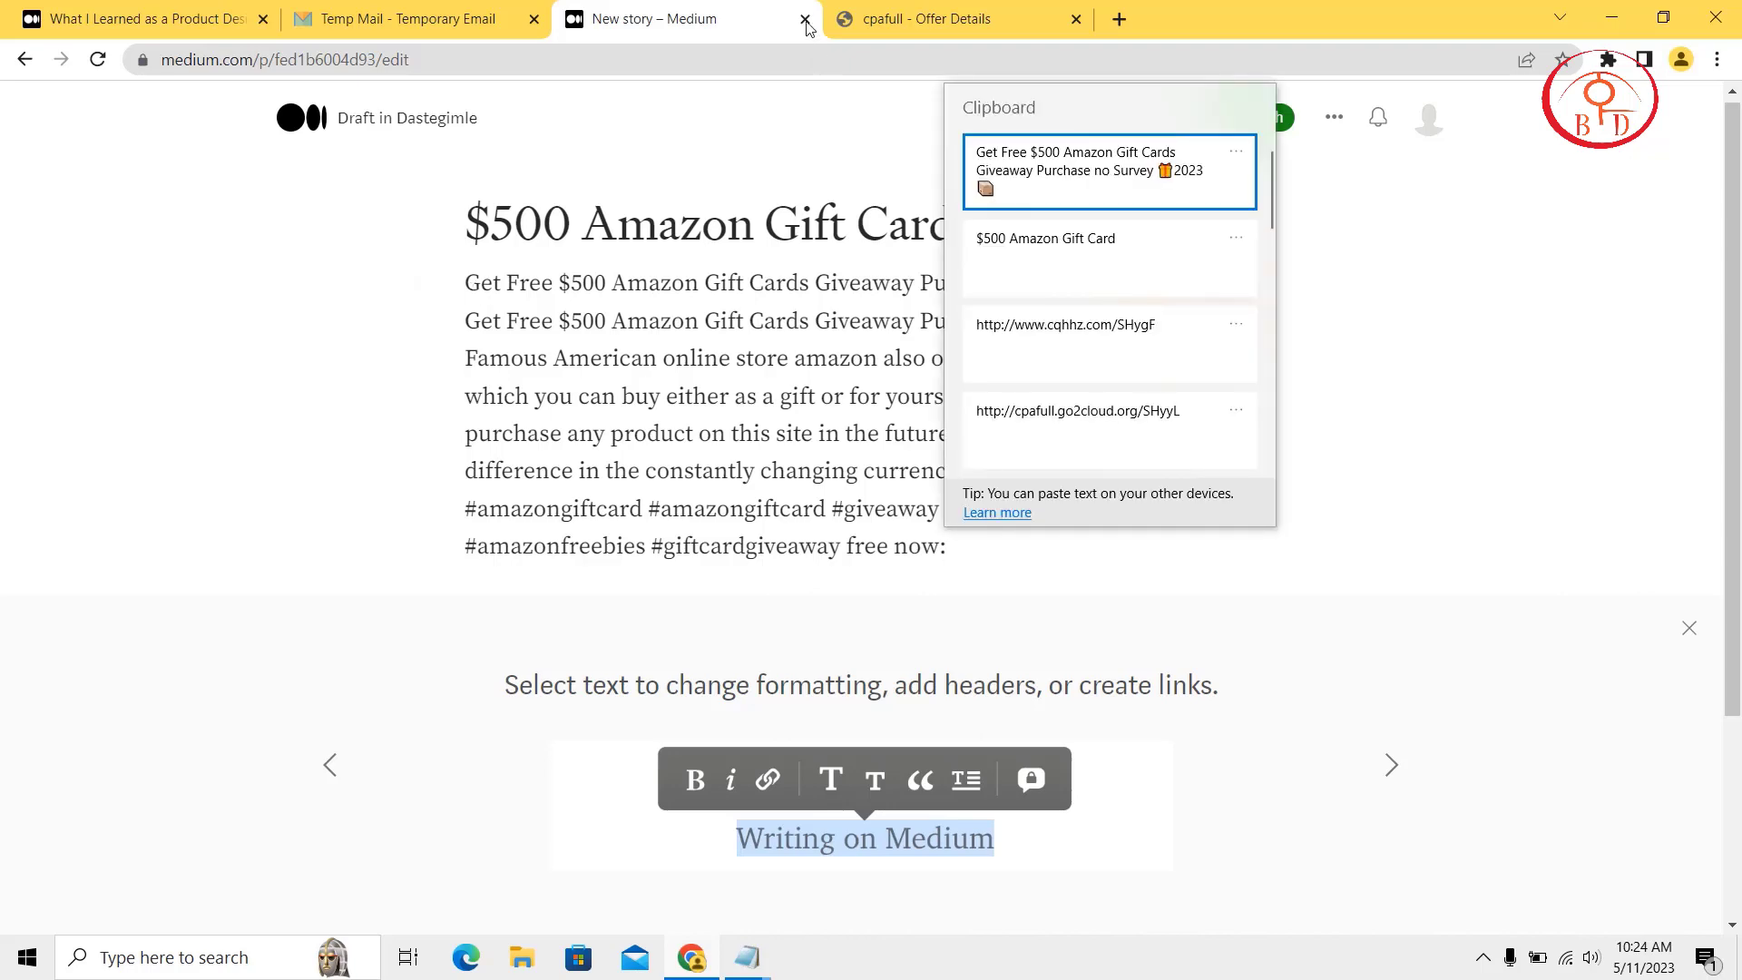
click(1068, 379)
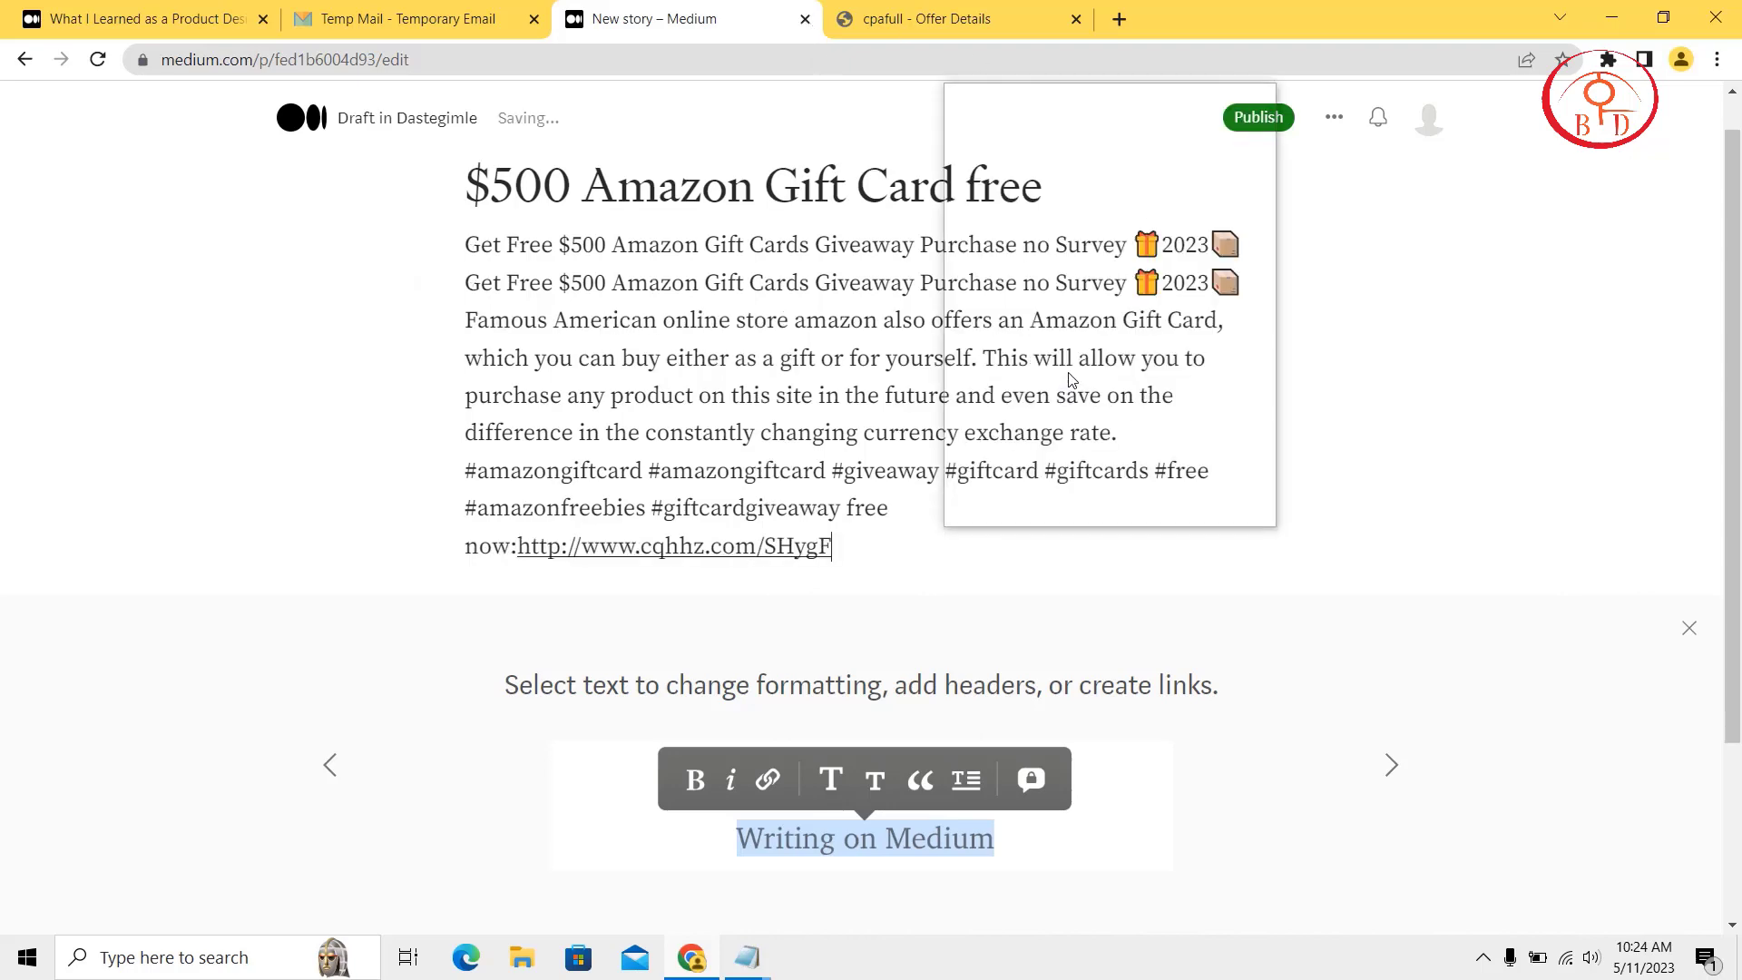
Insert the image "download (6)" from the dawonload folder on a new line below the link, leaving its caption empty.
scroll(917, 419, down, 3)
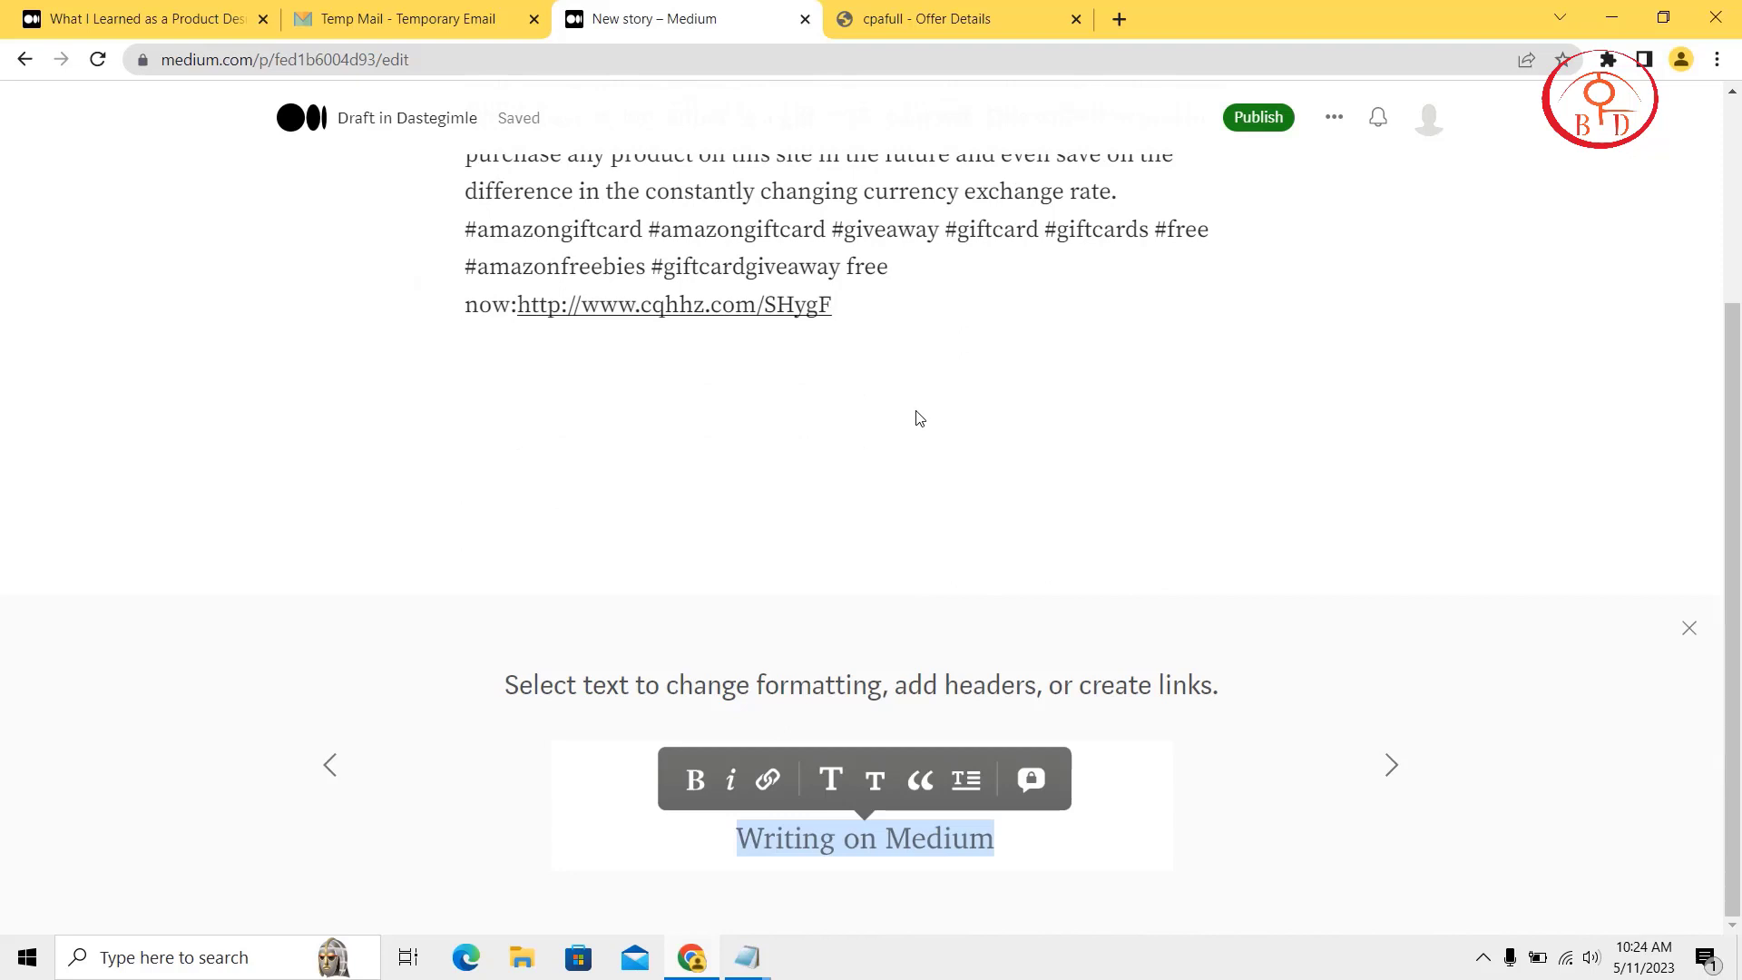
key(Return)
click(416, 376)
click(479, 380)
scroll(472, 320, down, 5)
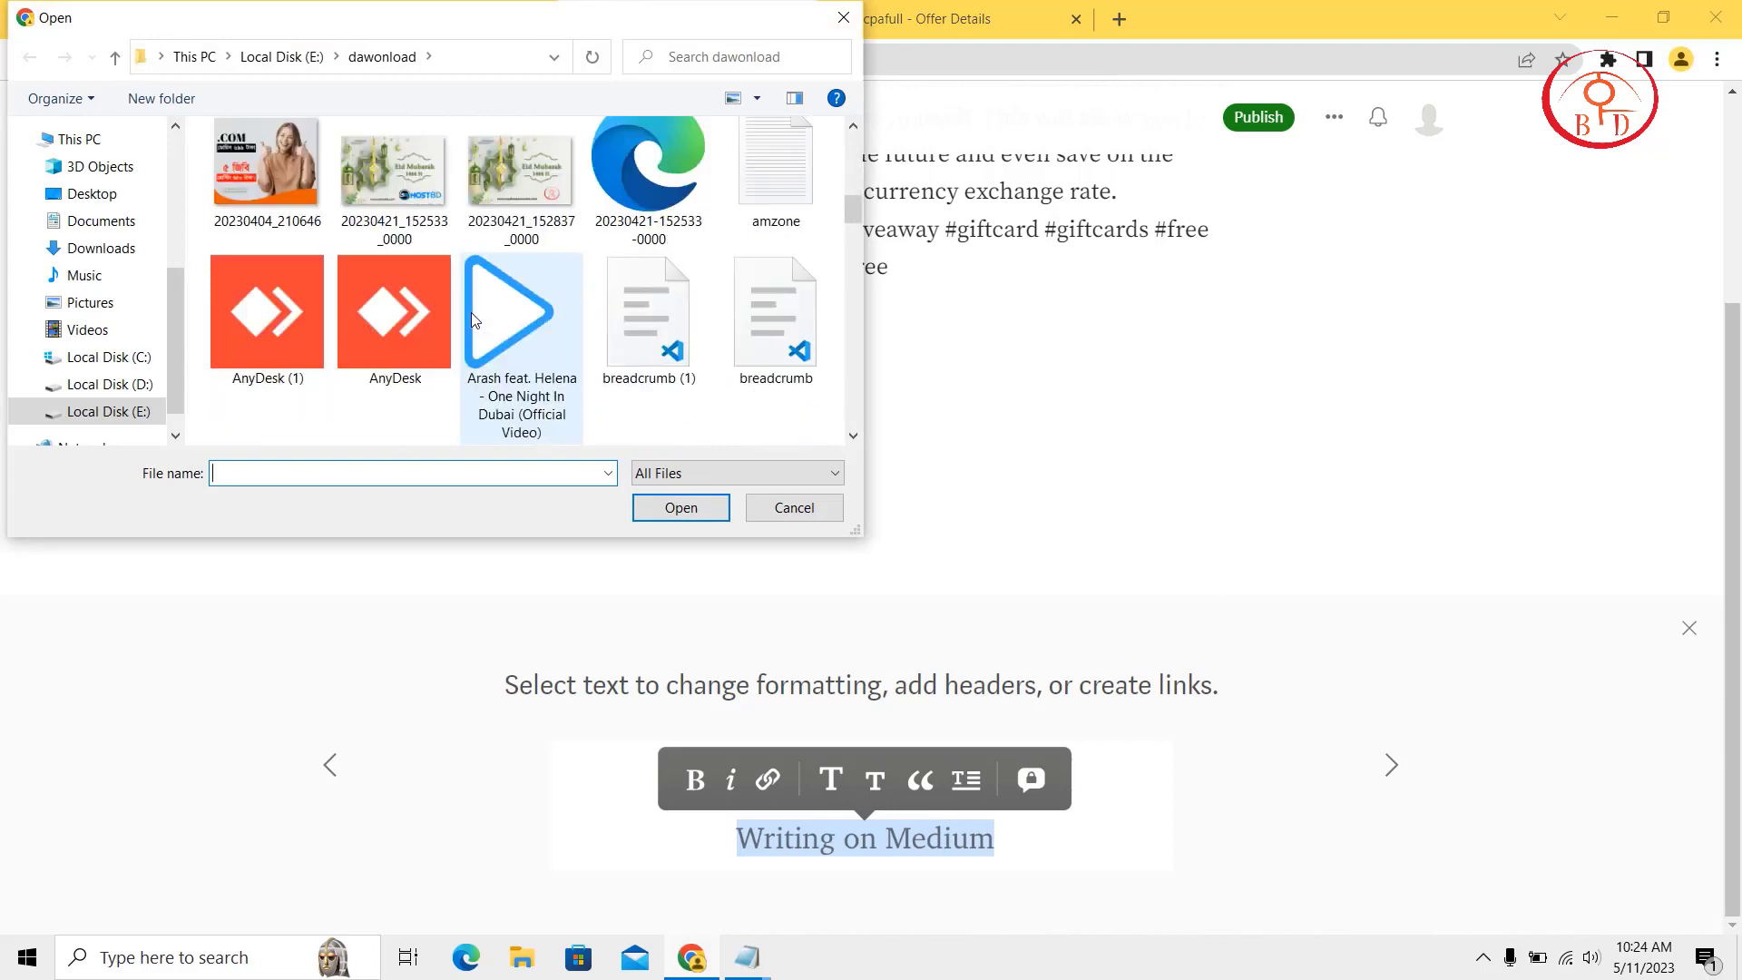
scroll(471, 318, down, 15)
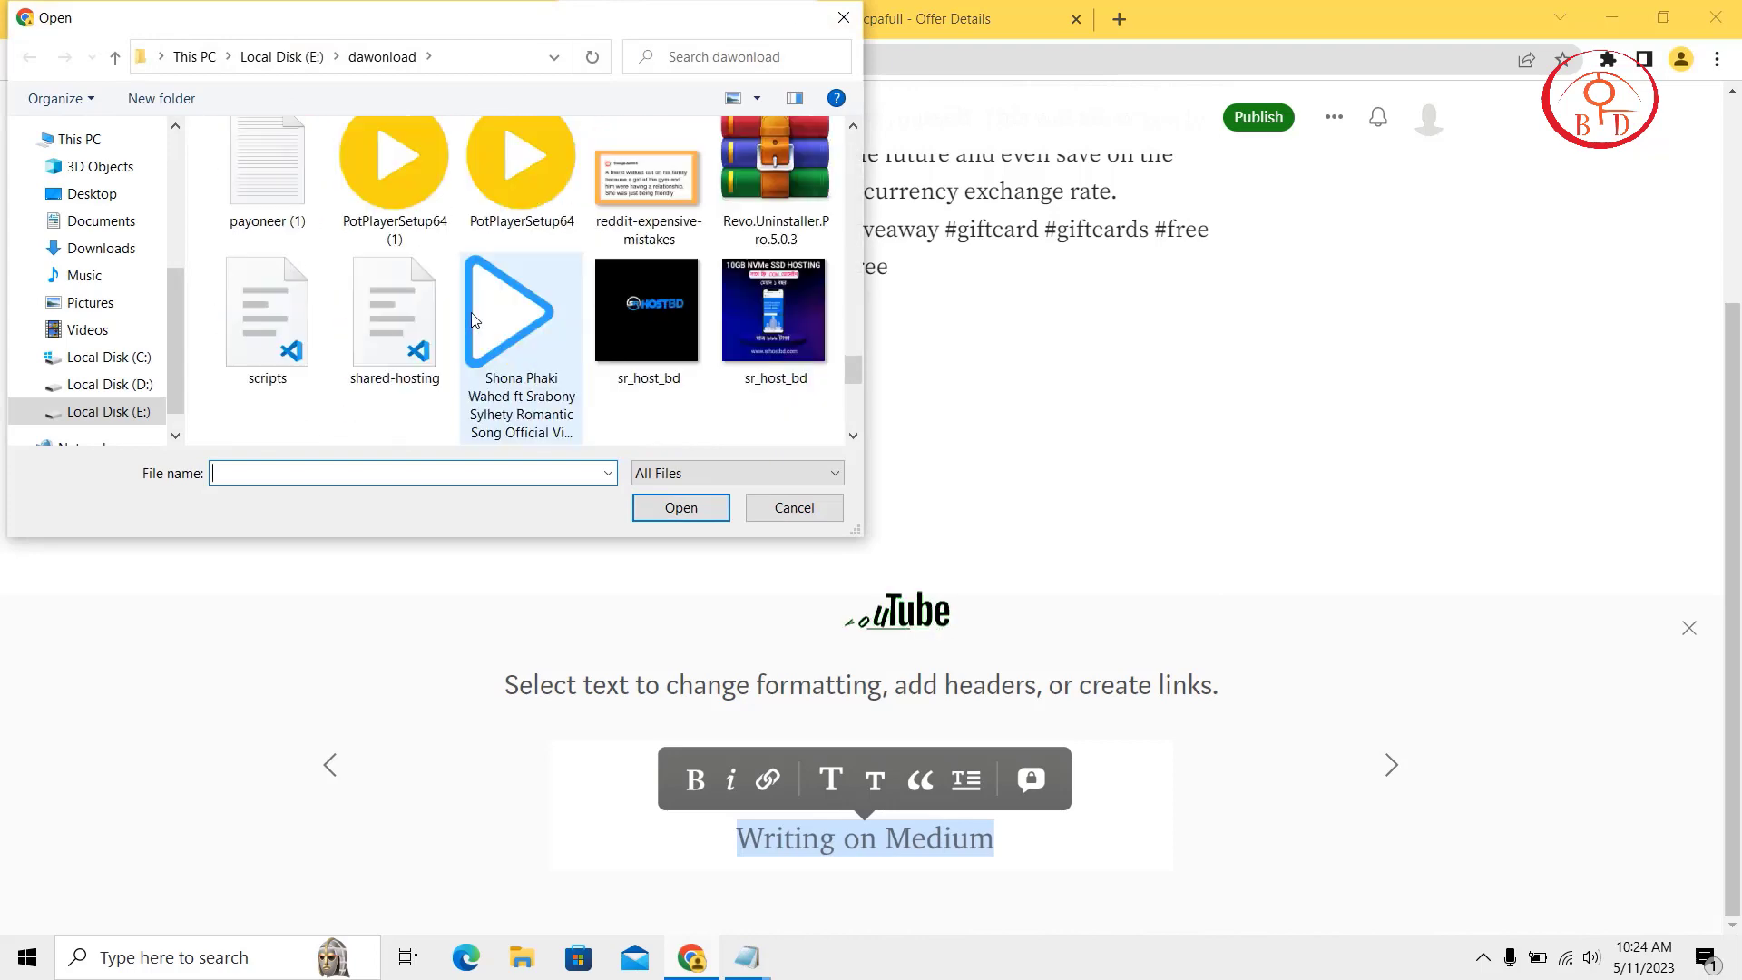
scroll(471, 318, down, 5)
scroll(471, 319, up, 8)
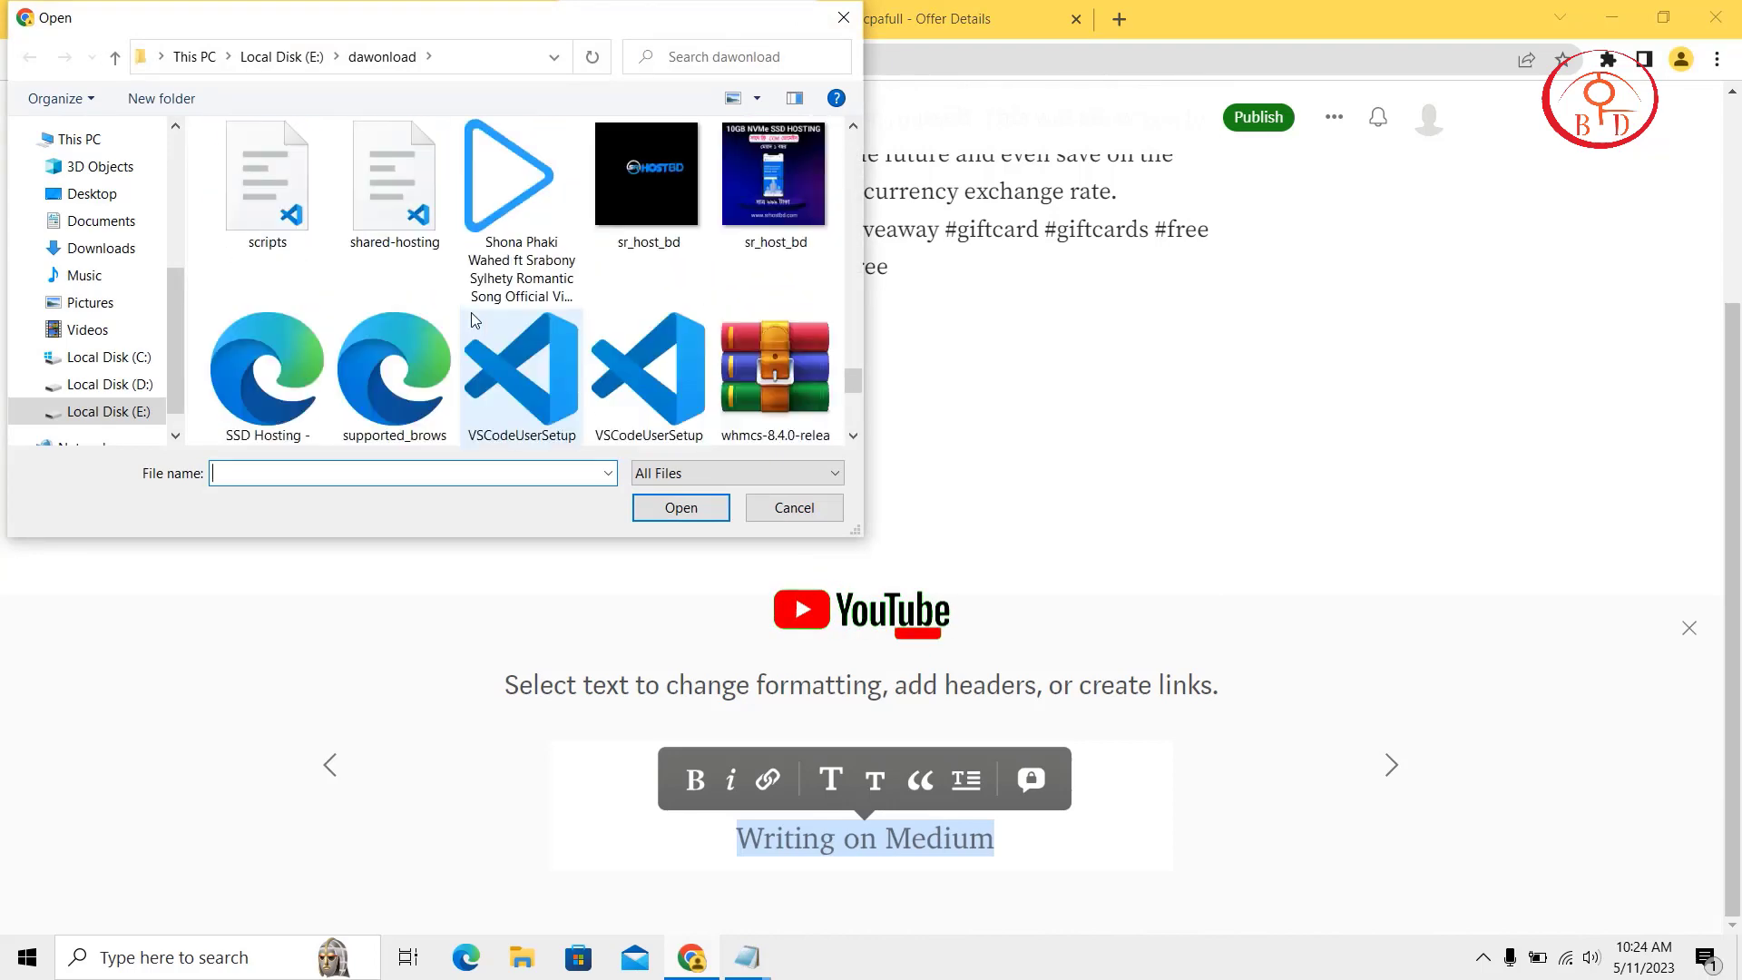
scroll(472, 319, up, 3)
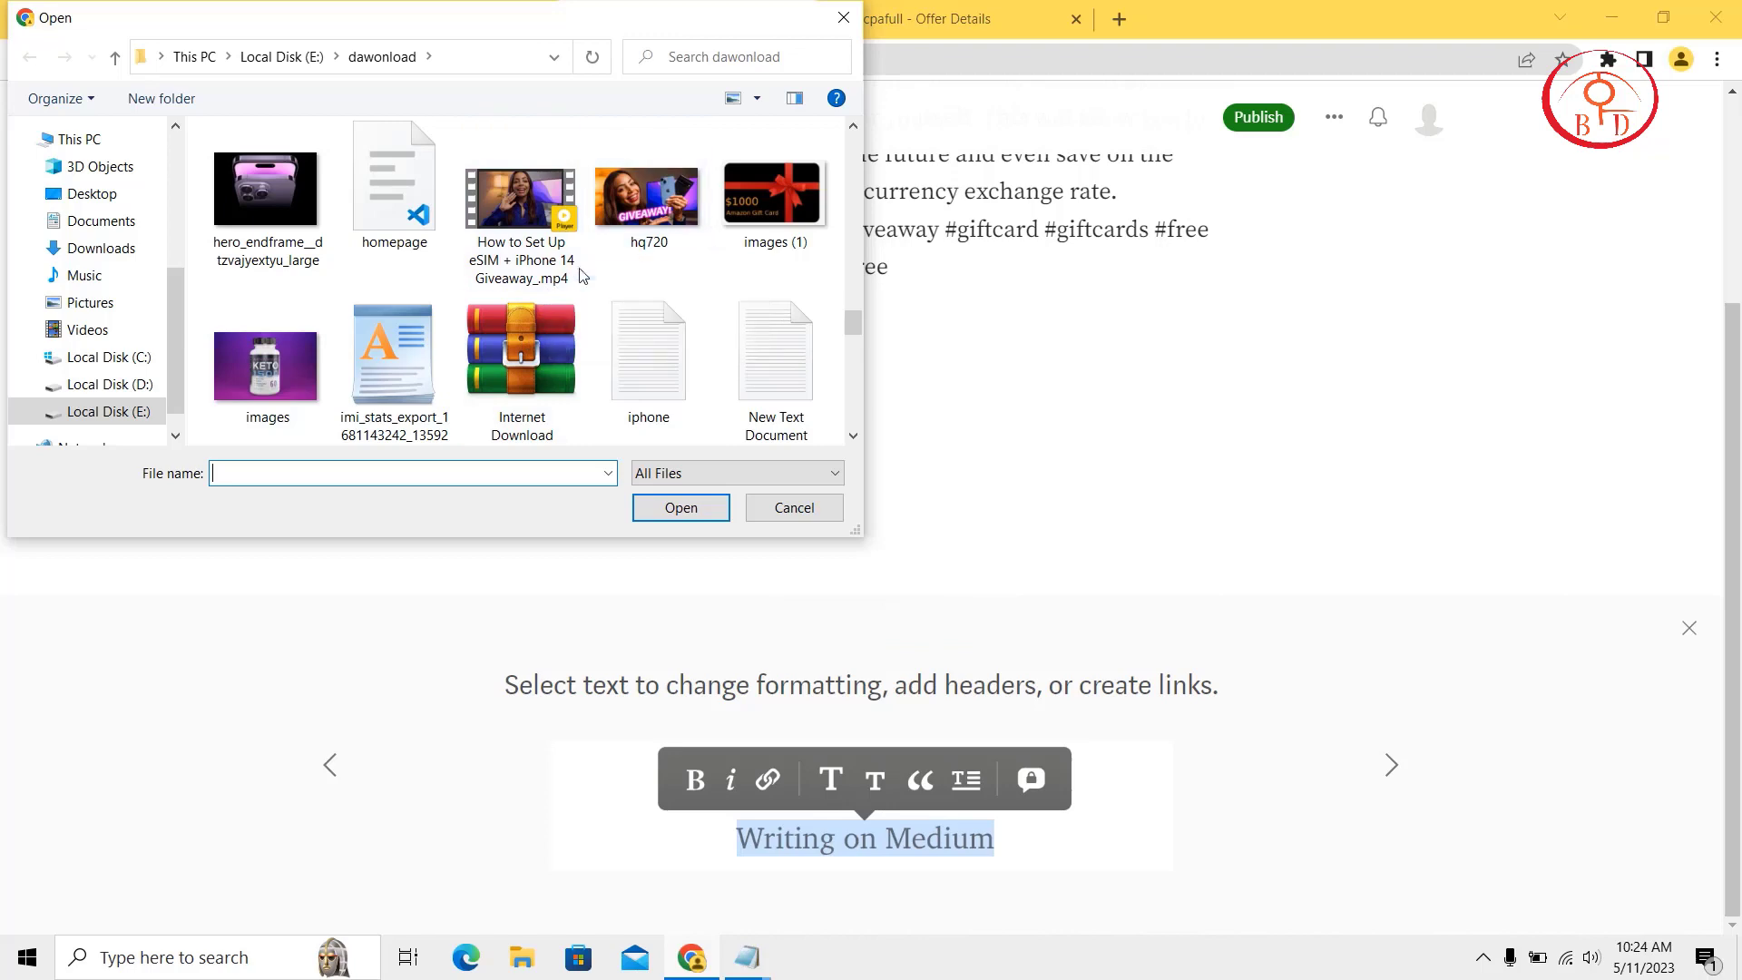
scroll(572, 282, up, 1)
scroll(564, 285, up, 3)
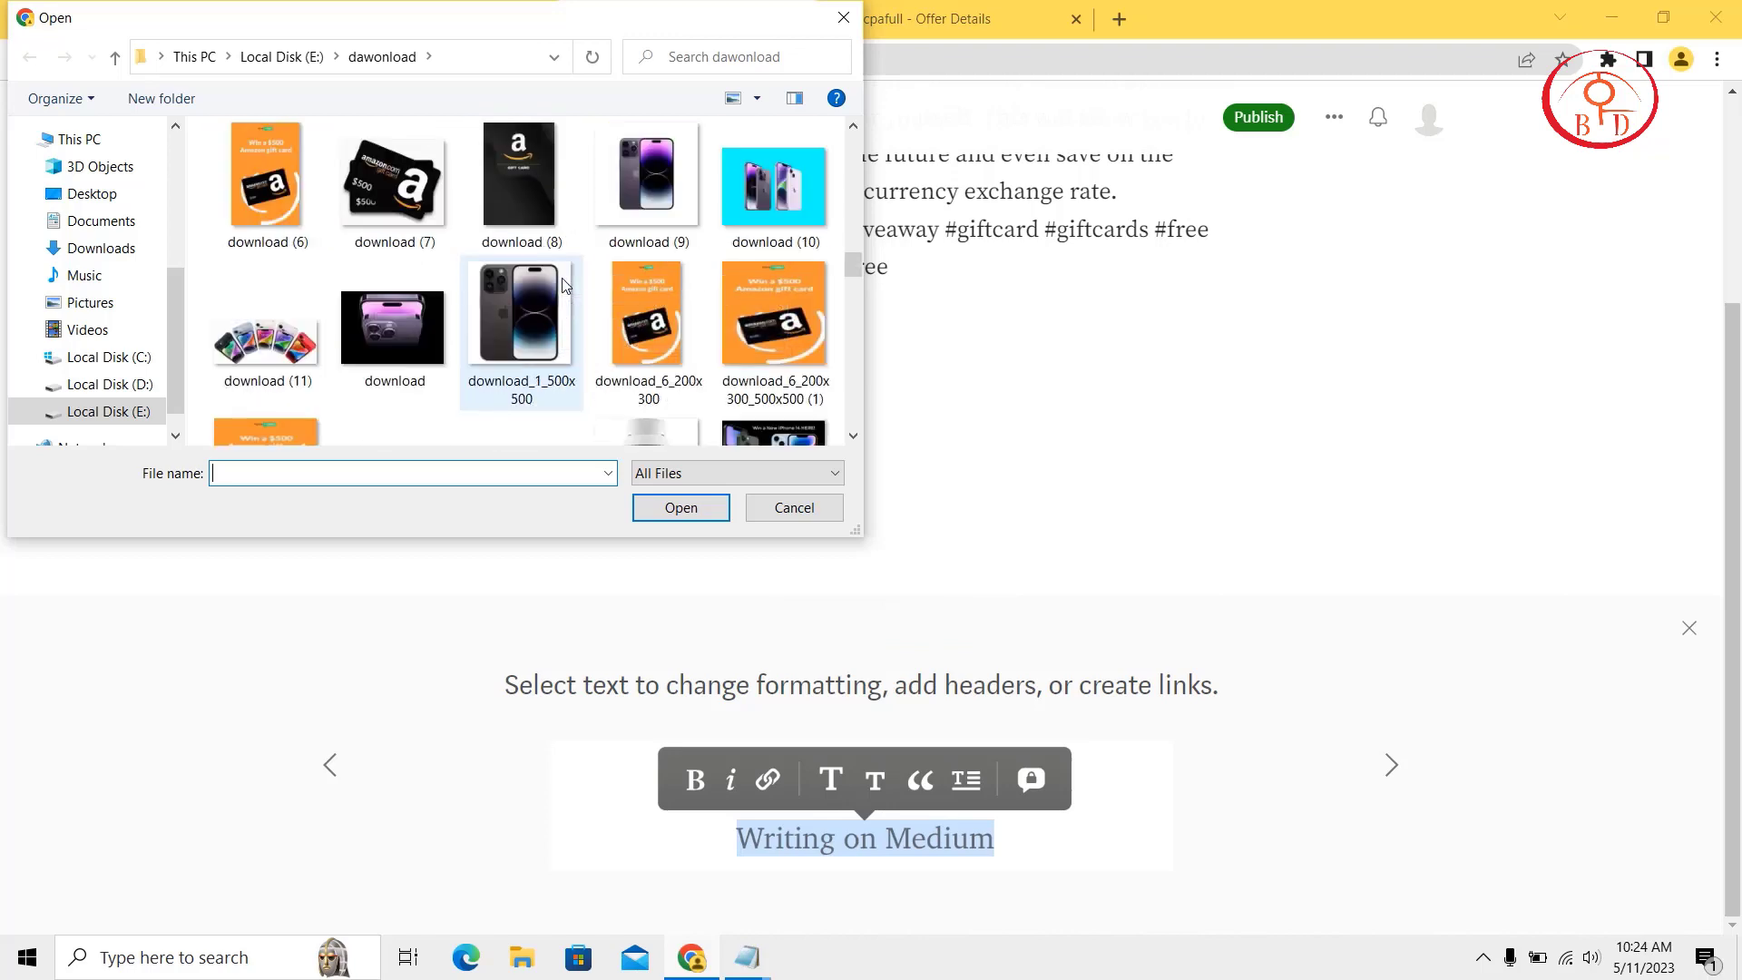
click(282, 209)
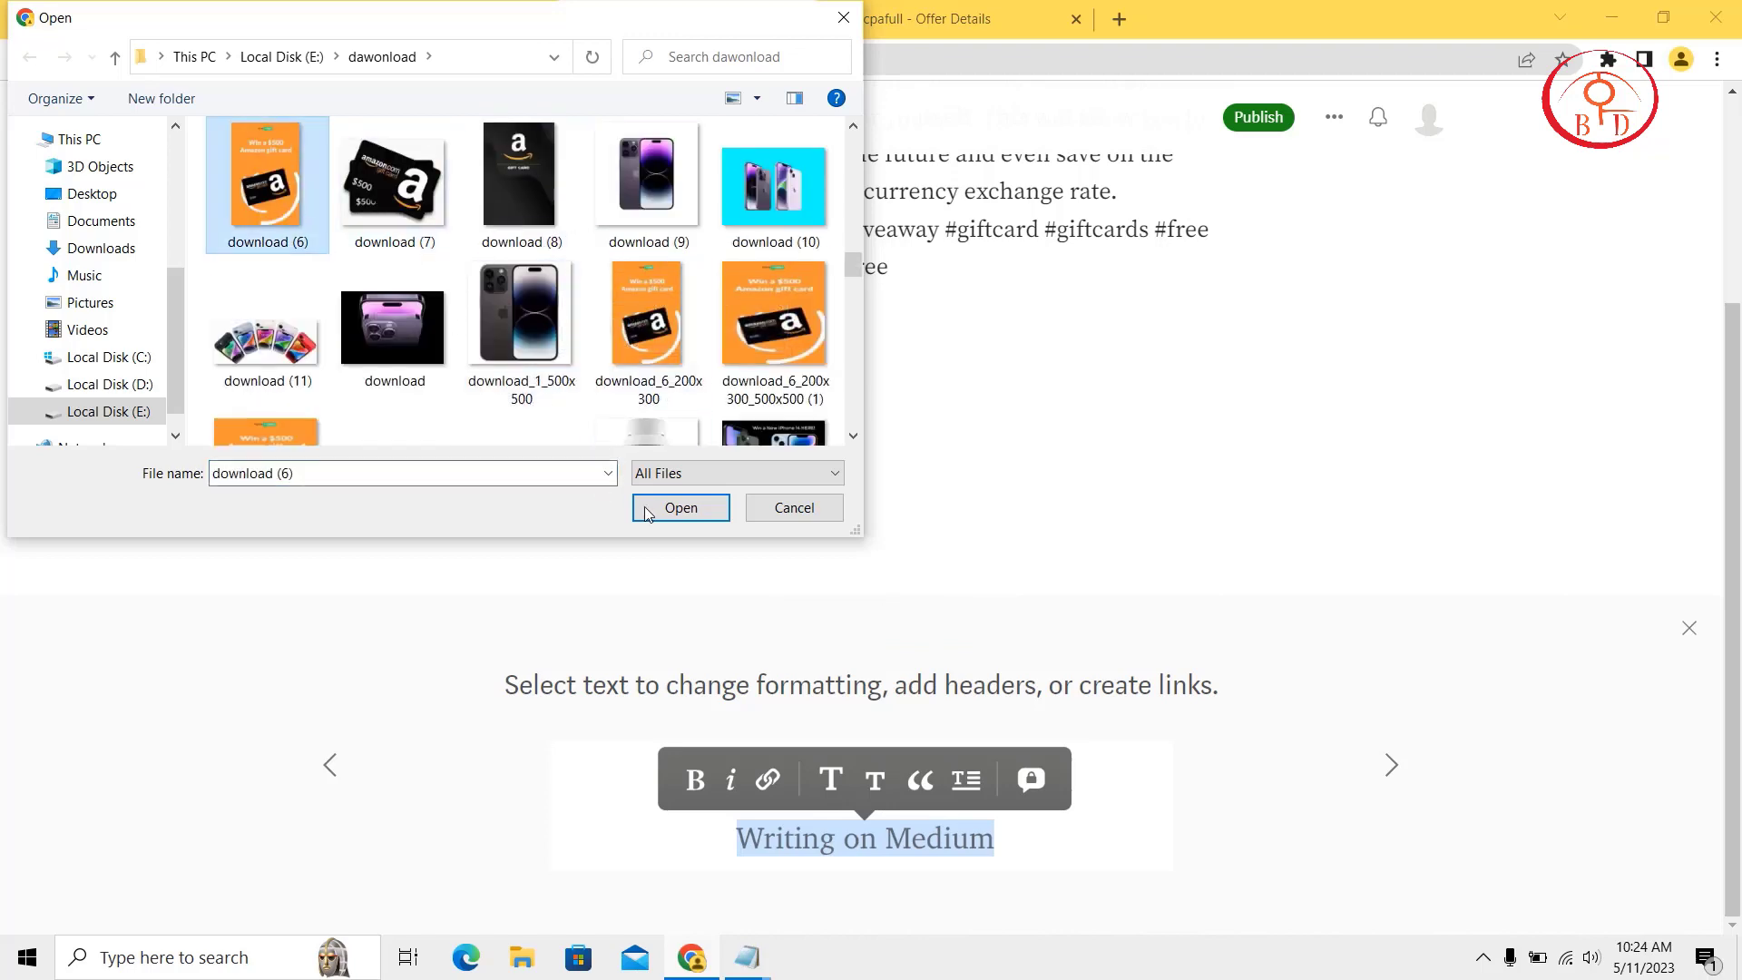
click(680, 507)
scroll(952, 414, down, 3)
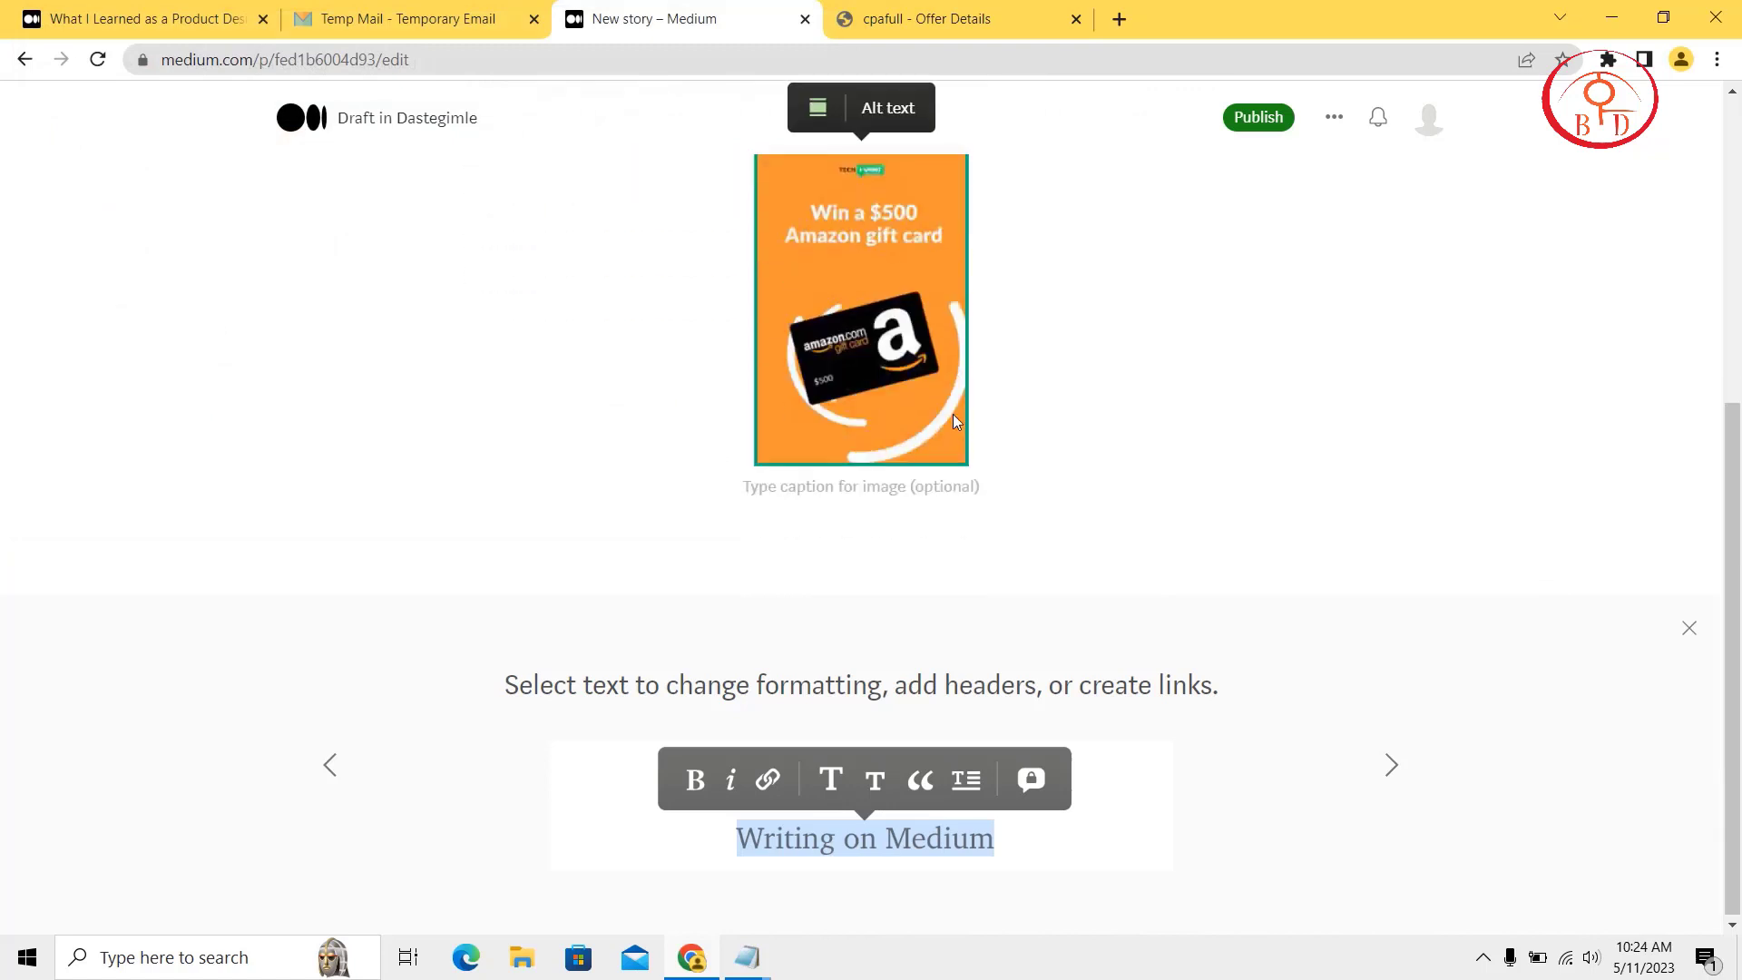
click(984, 491)
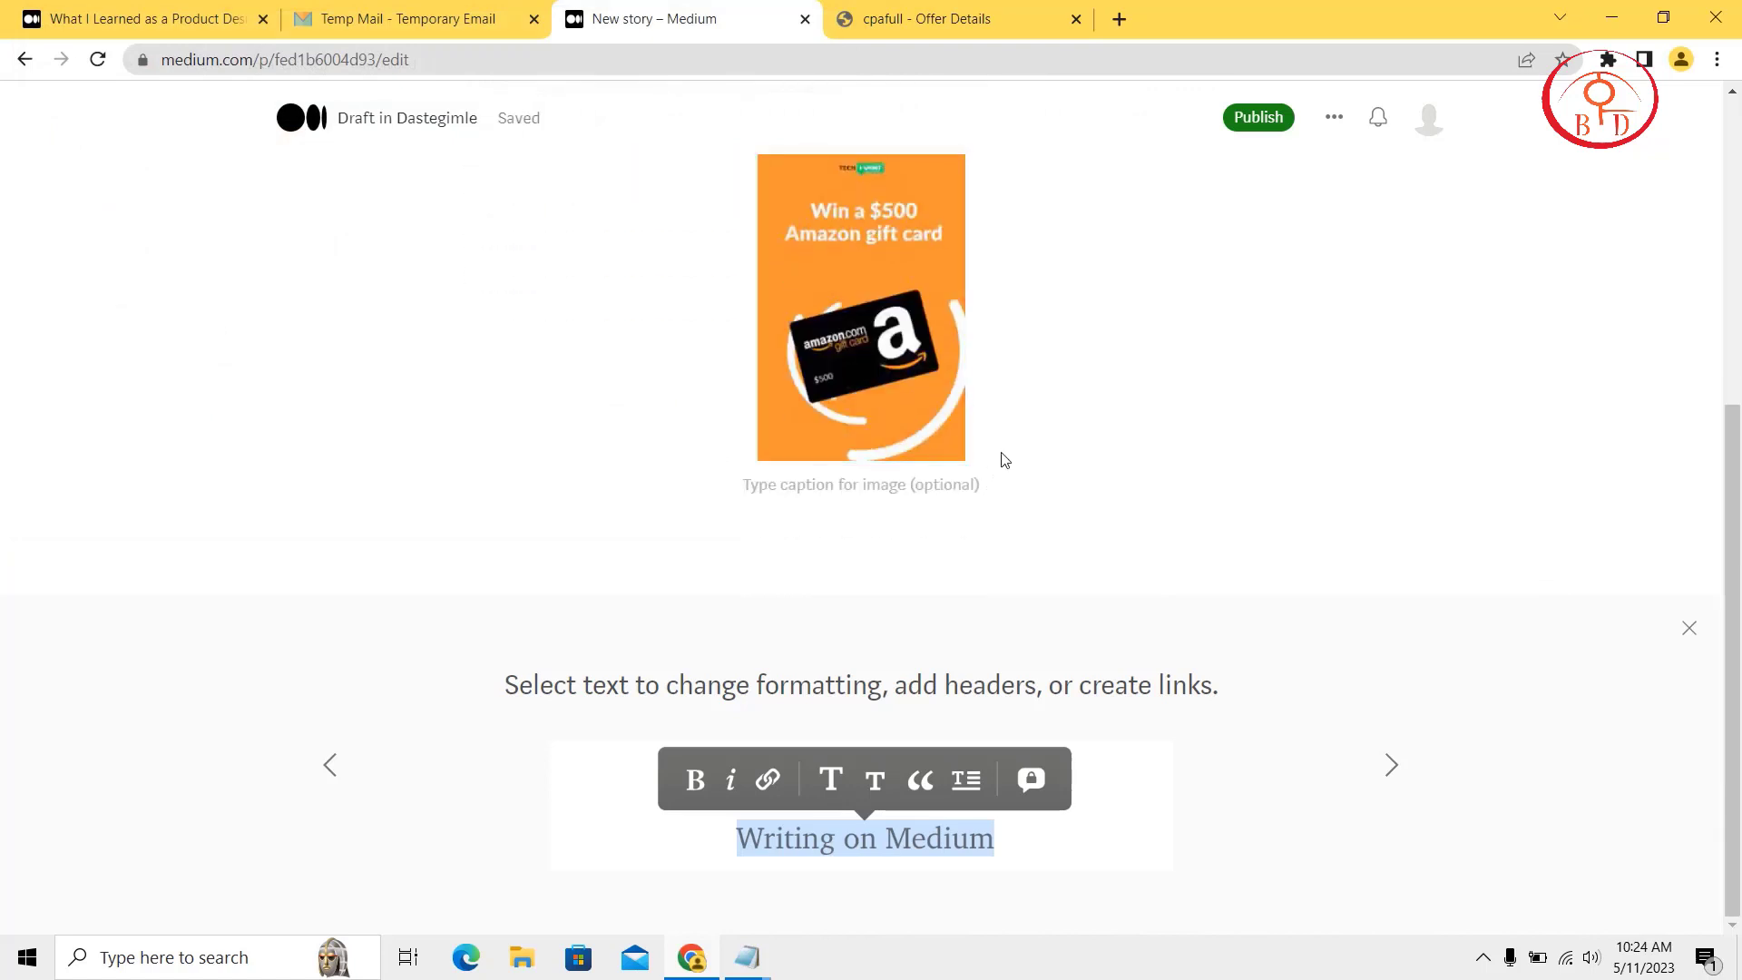
Insert the image "download (7)" from the dawonload folder on a new line below the orange gift card picture.
click(761, 568)
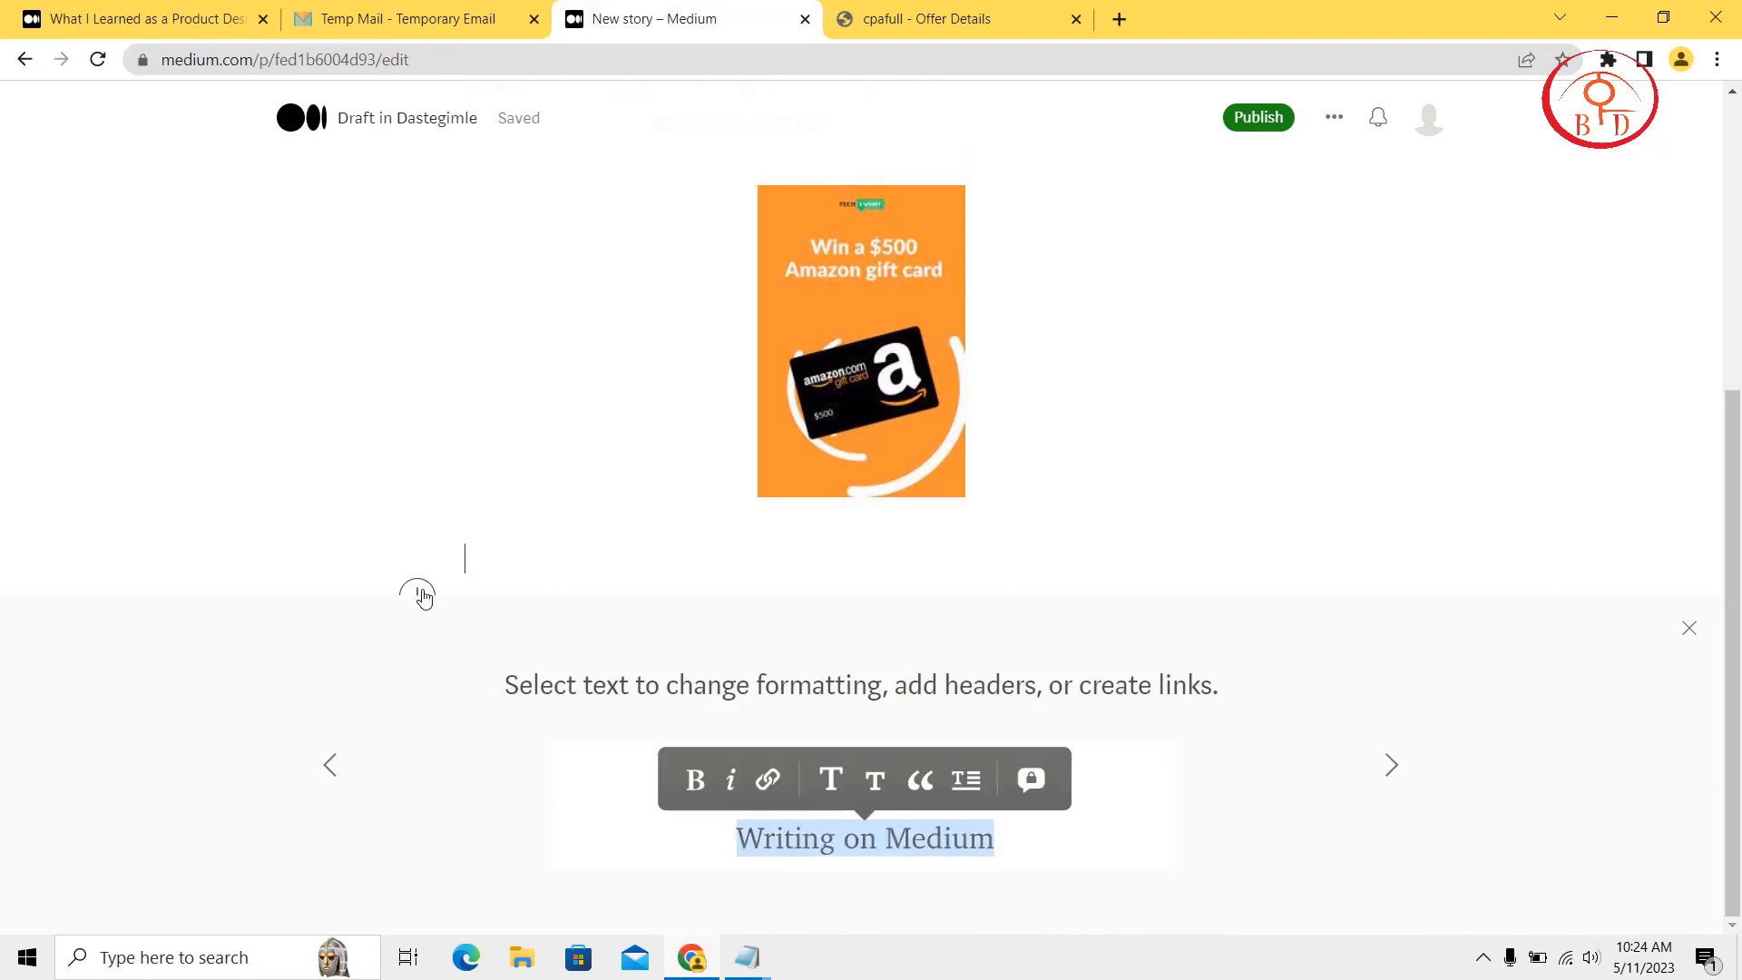
click(423, 596)
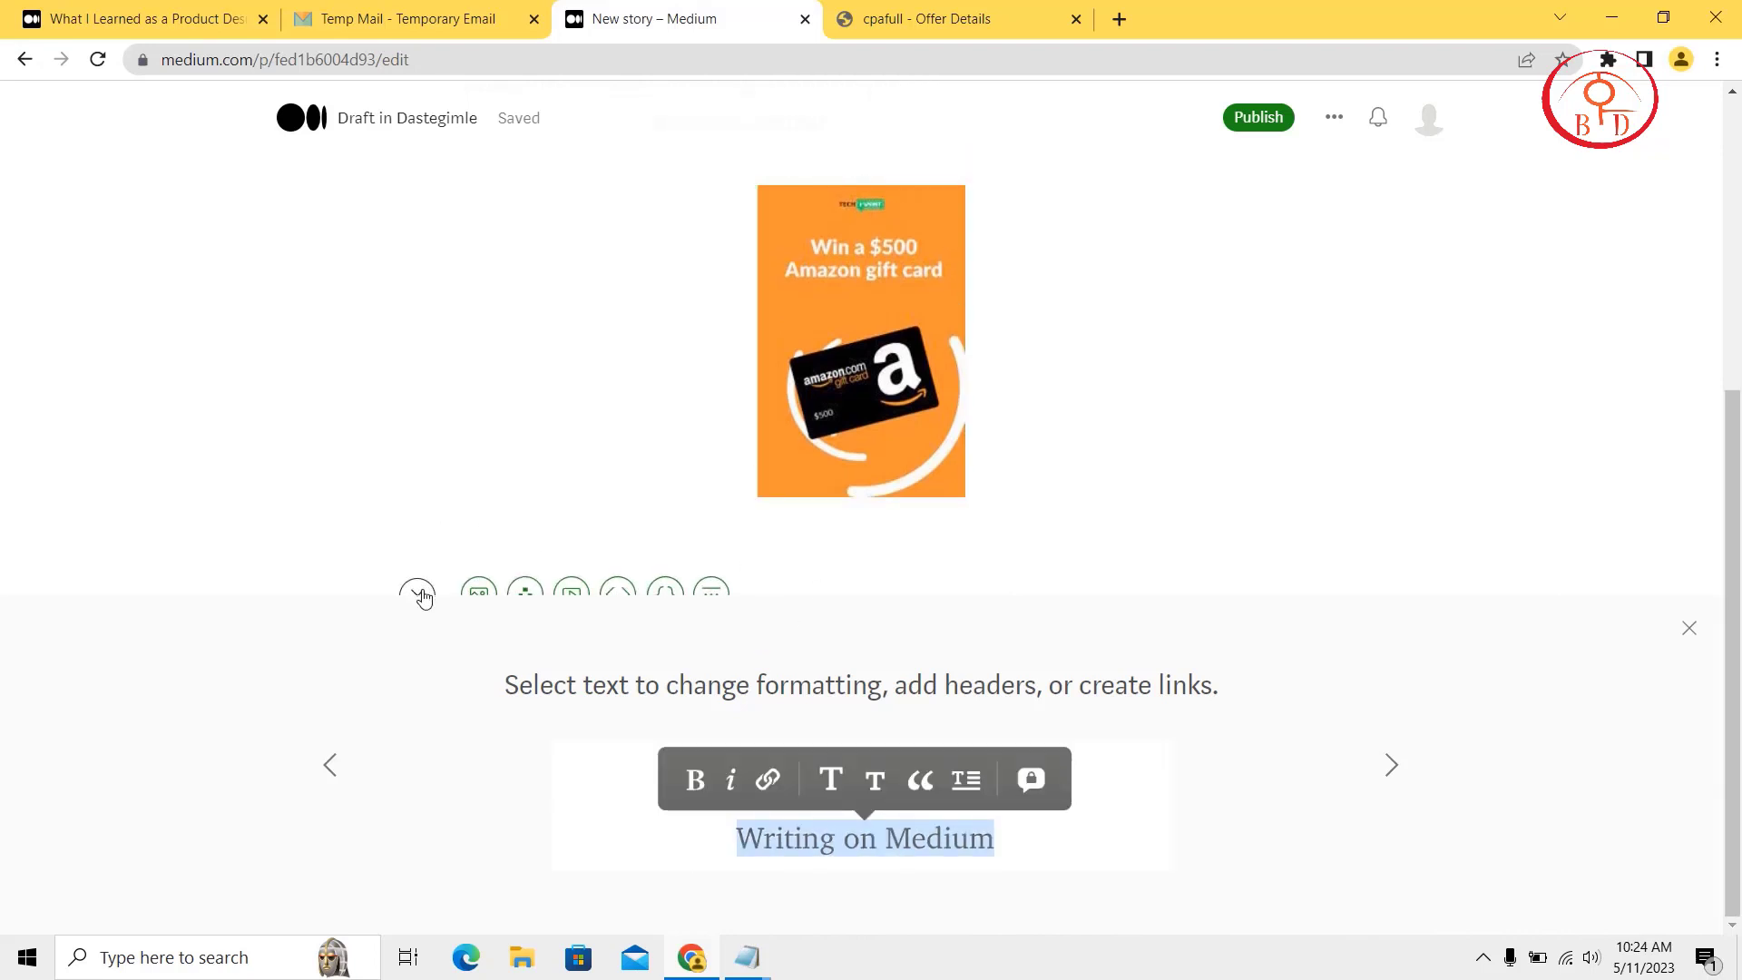
click(488, 593)
scroll(439, 280, down, 5)
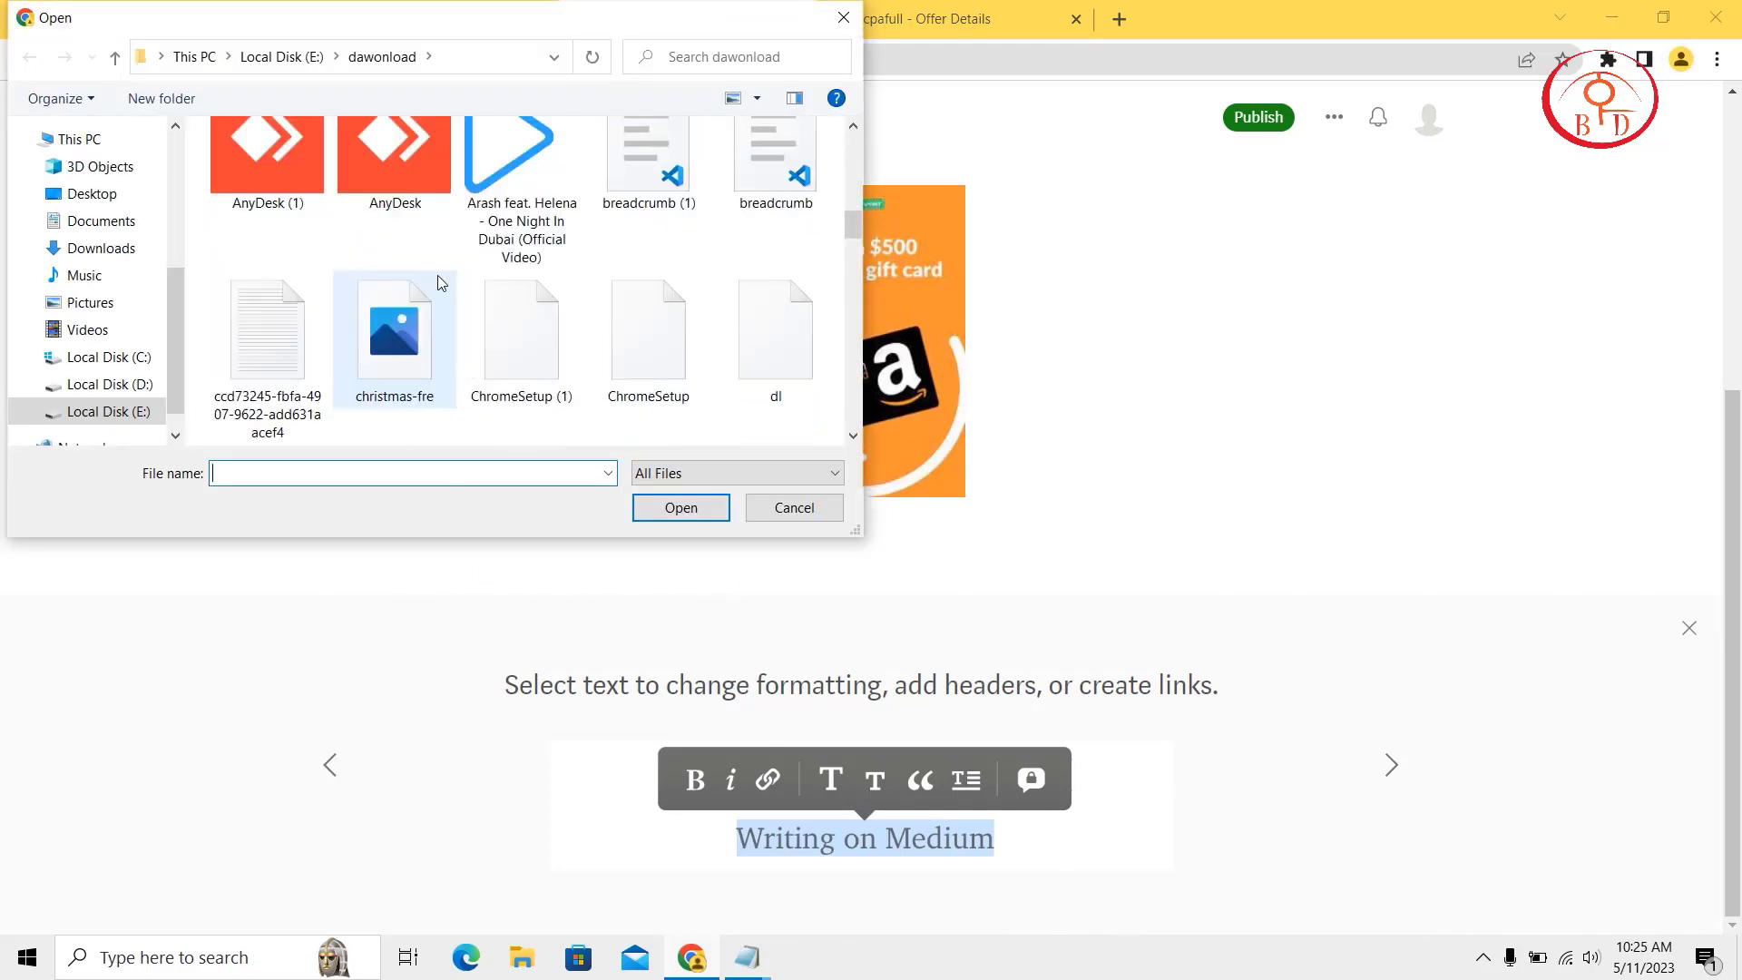
scroll(439, 280, down, 5)
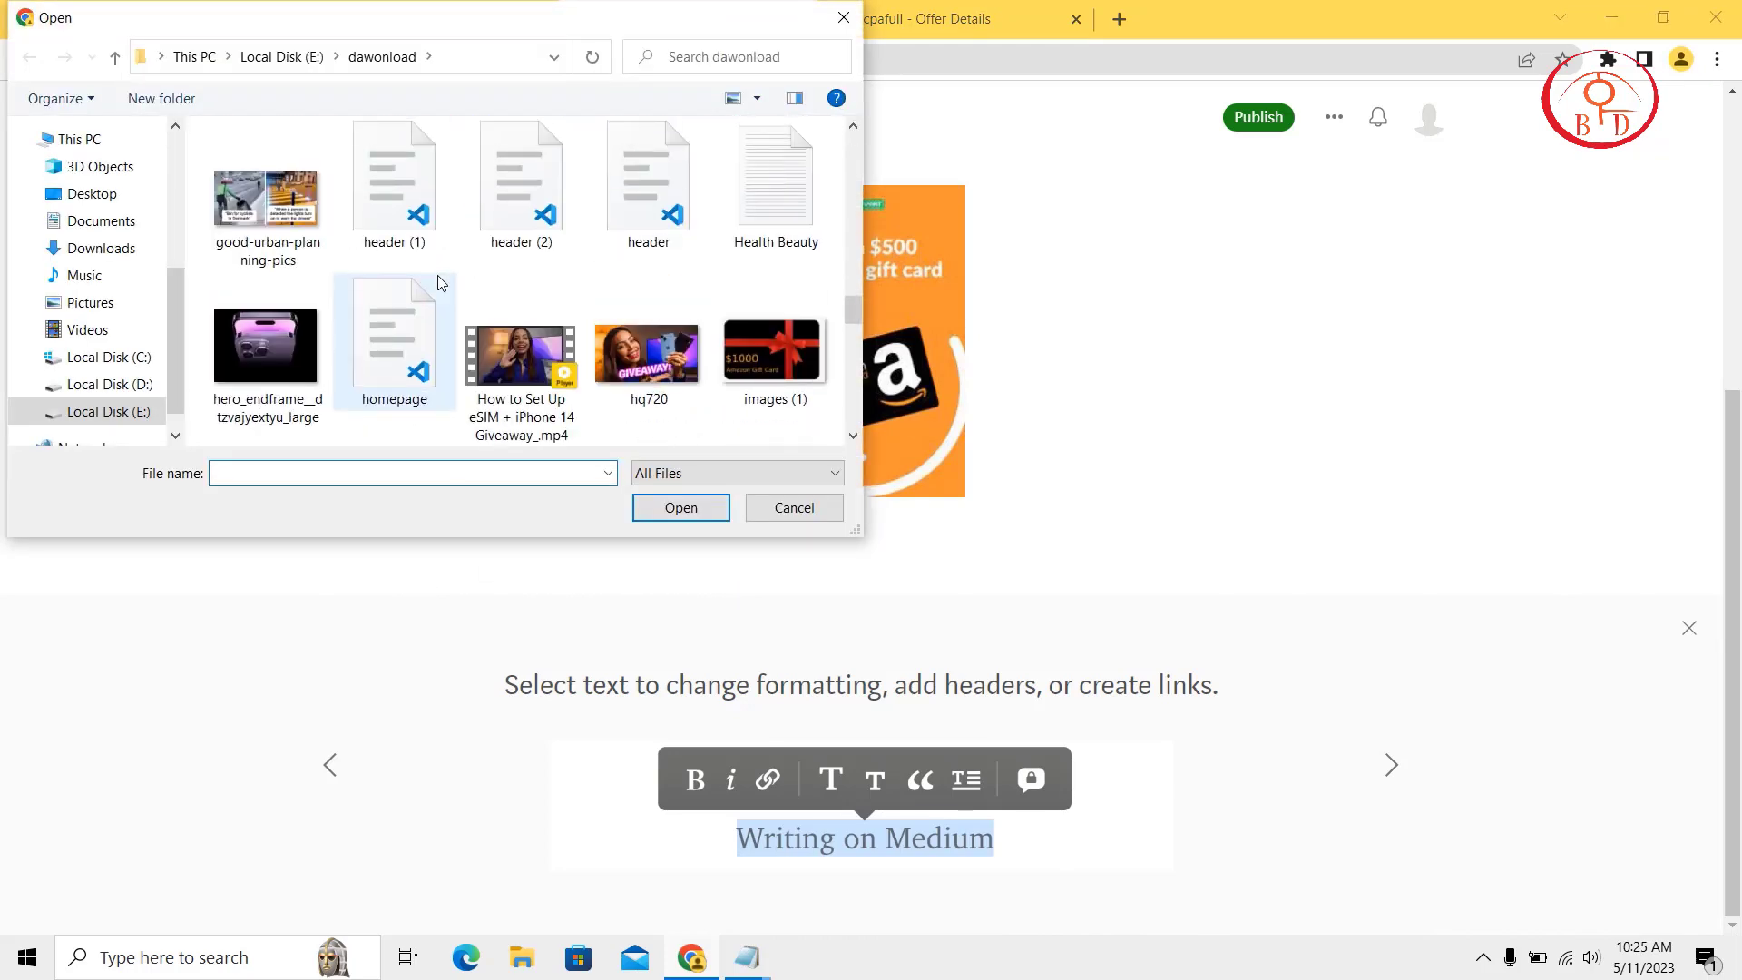
scroll(439, 280, up, 2)
scroll(508, 272, up, 3)
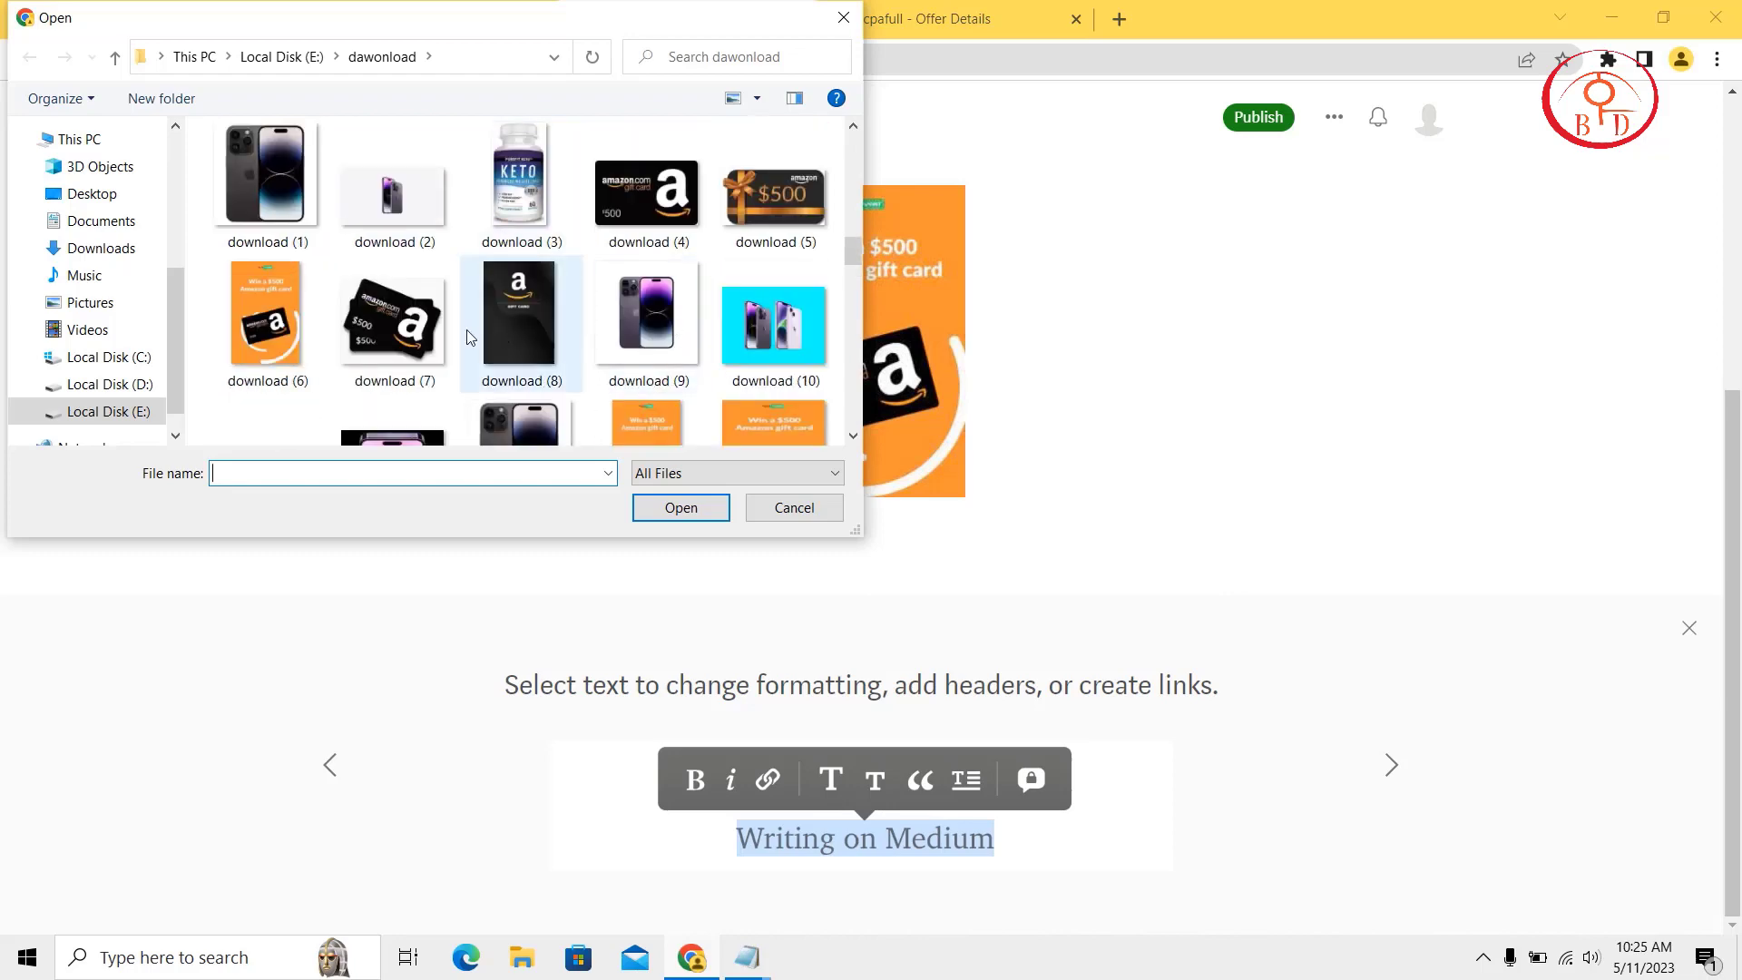
click(393, 318)
click(678, 506)
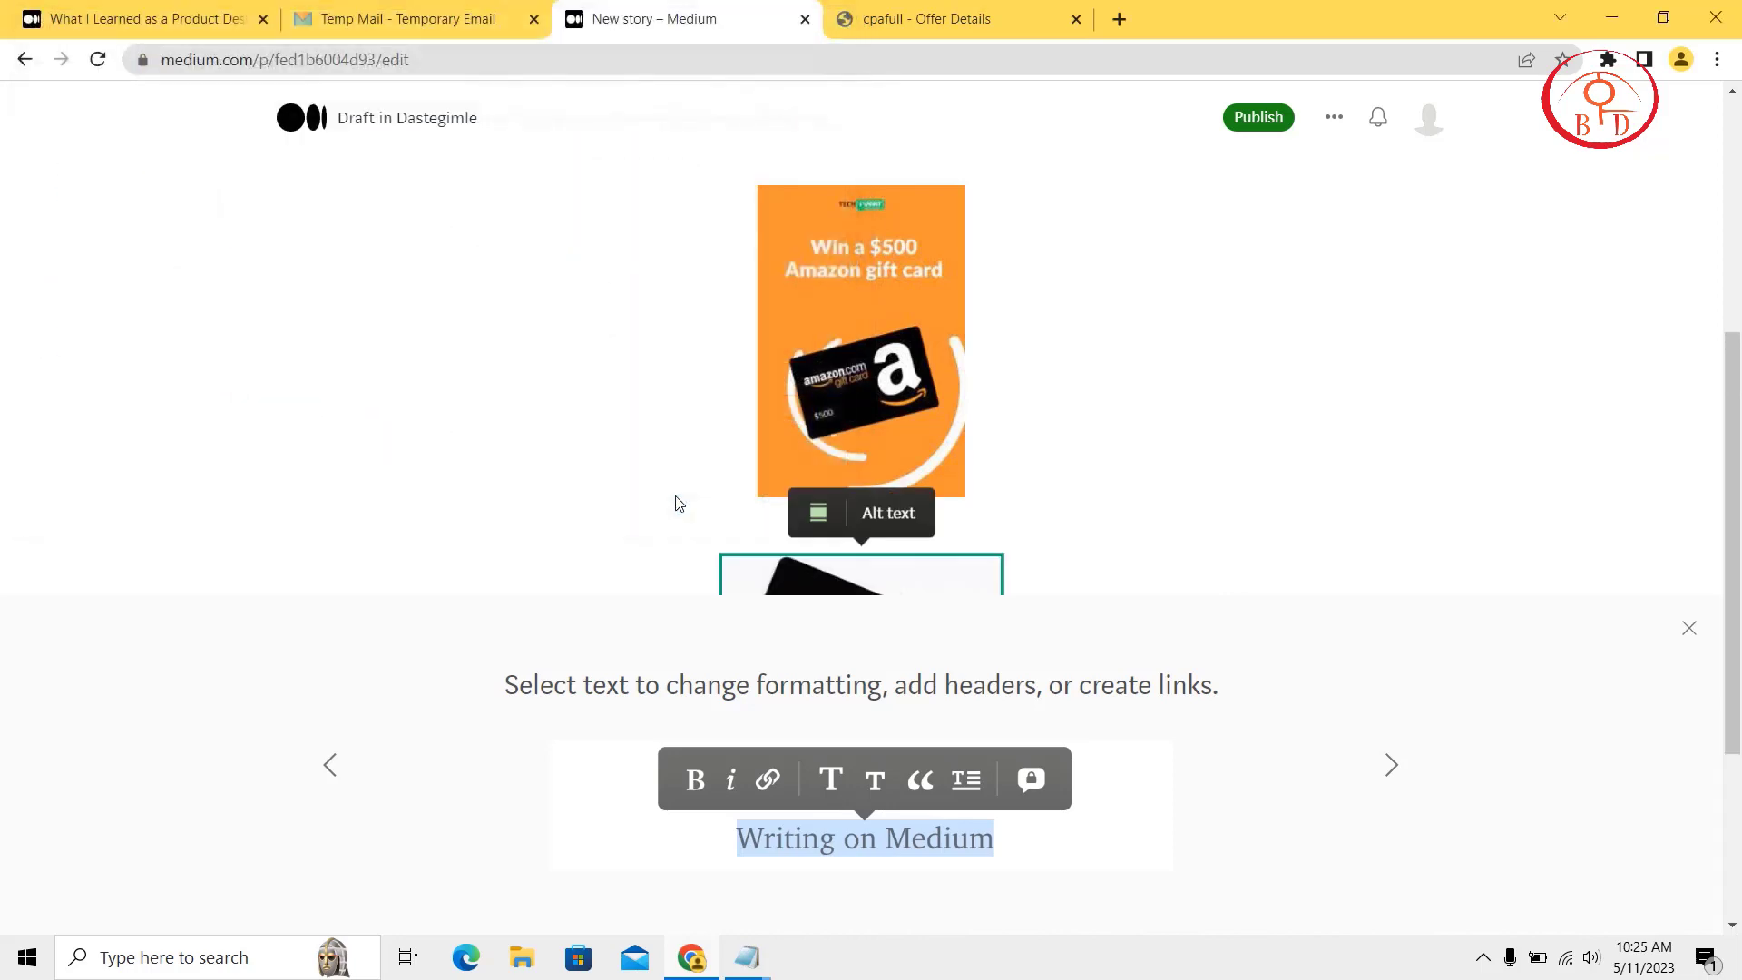
Start publishing the story and add the suggested topic "Amazon Gift Cards 2022".
click(1281, 127)
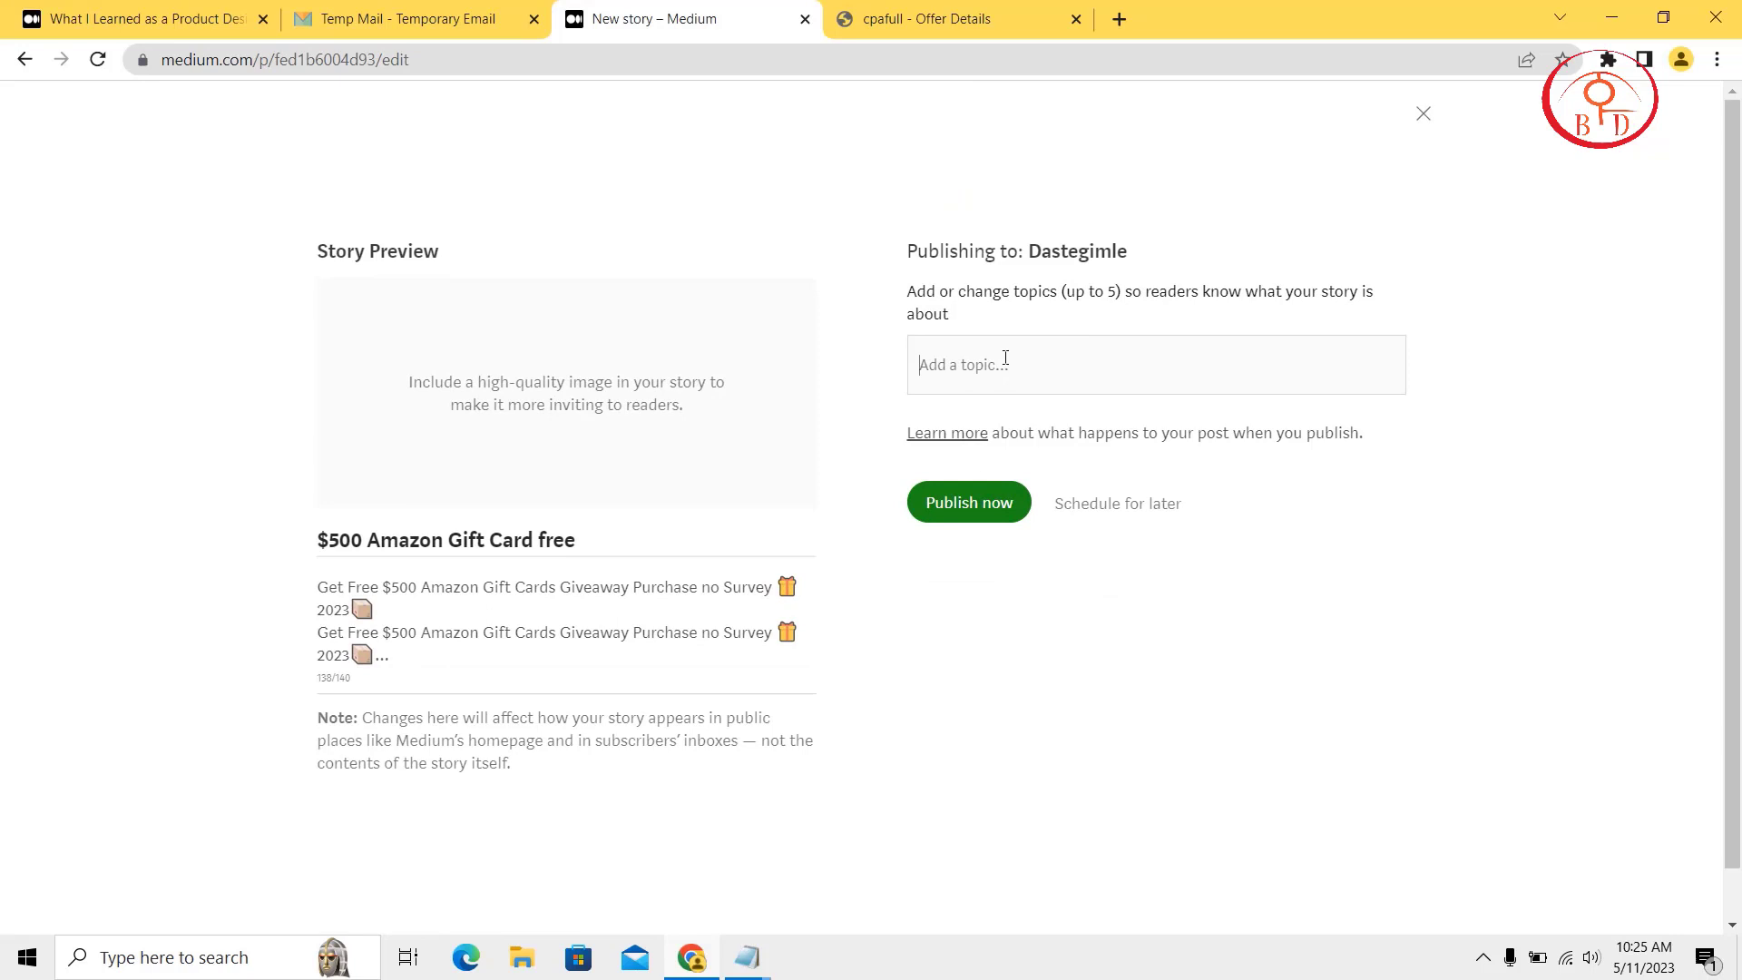
text(g)
key(BackSpace)
key(BackSpace)
text(amaz)
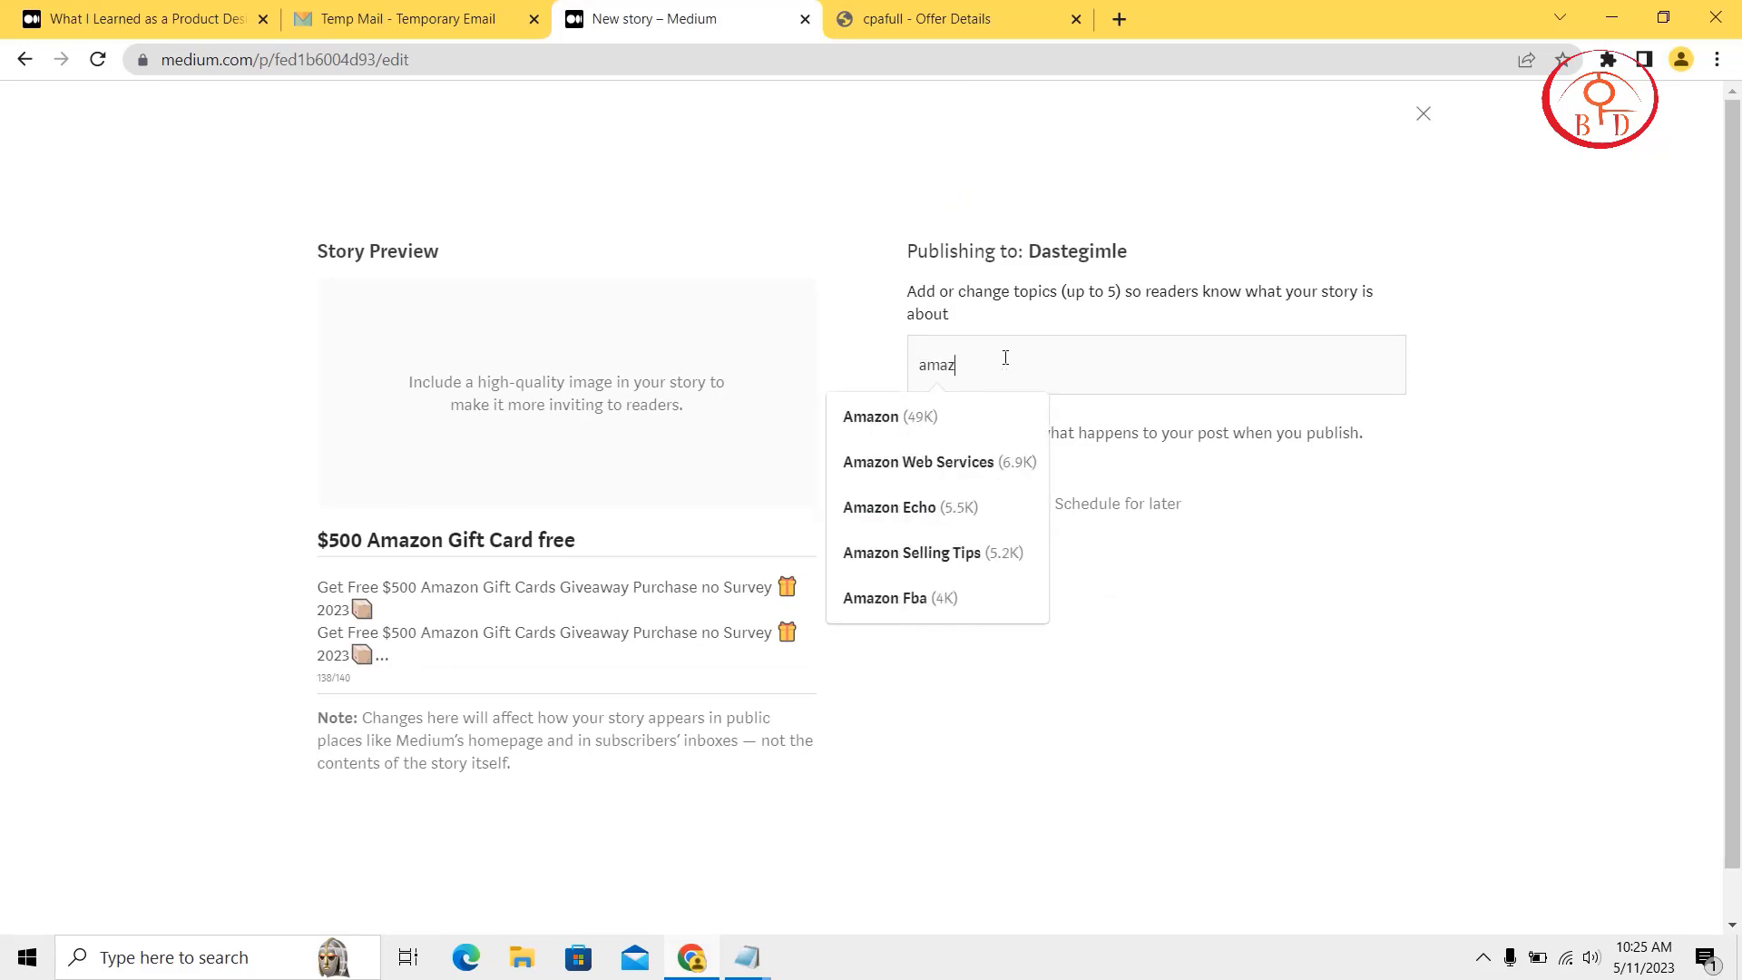
text(on gif)
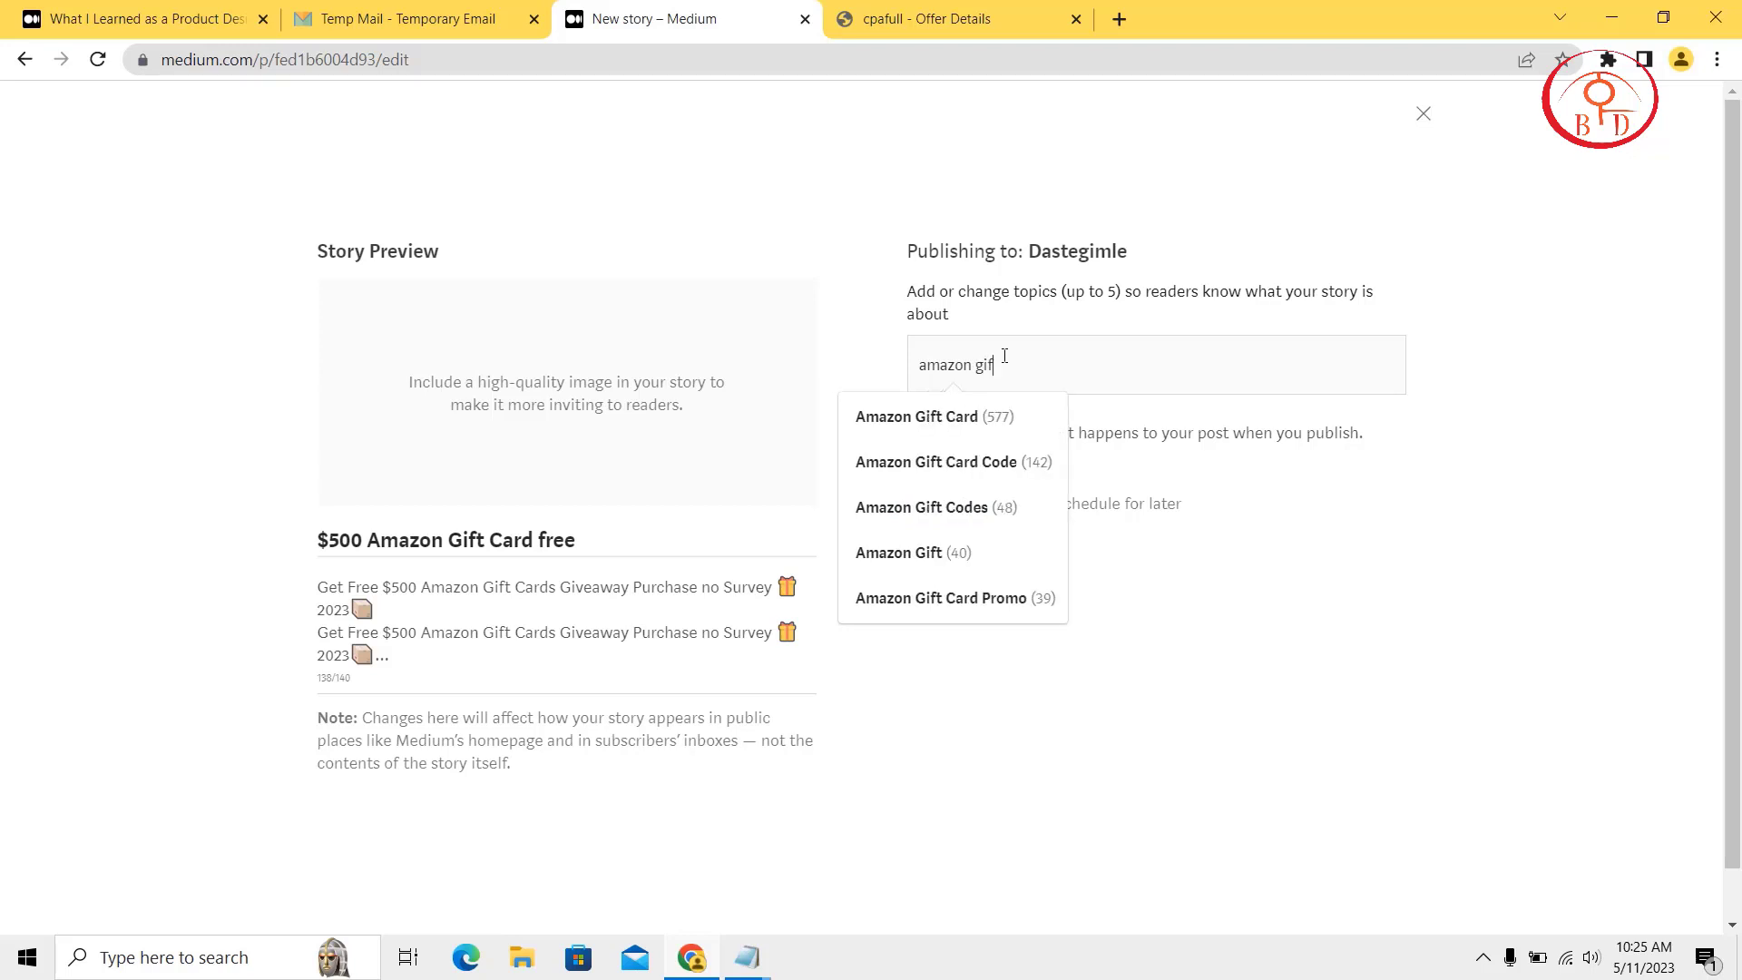
text(t cards)
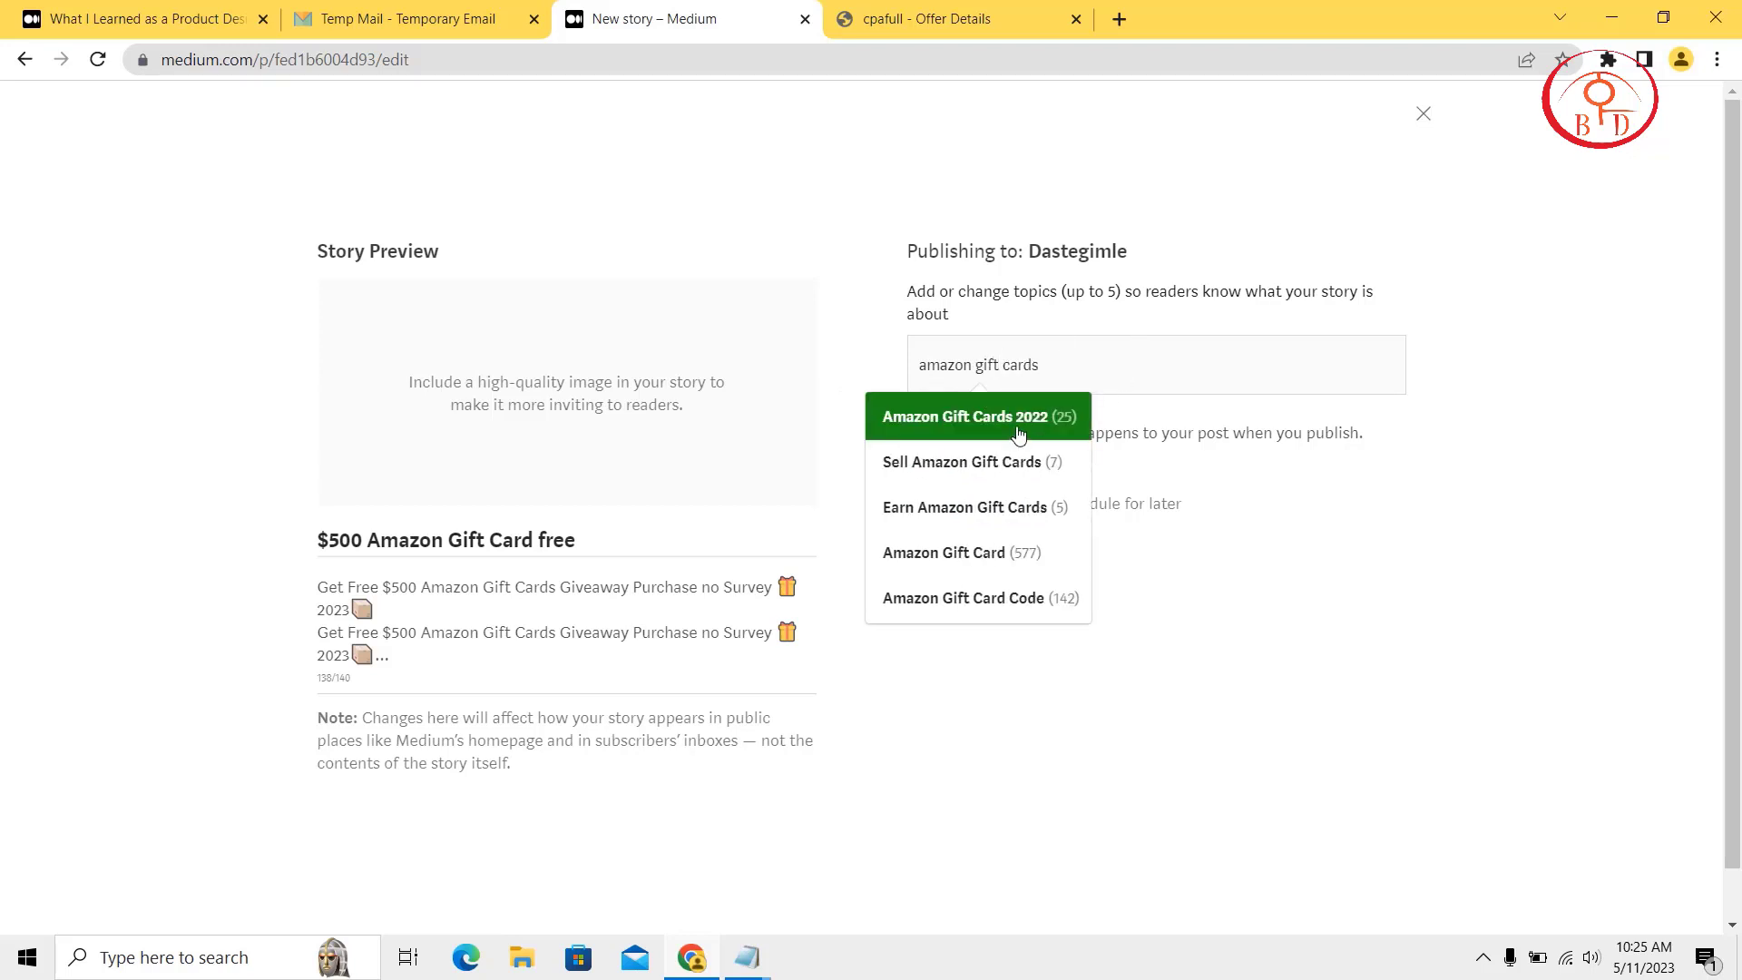
click(1018, 436)
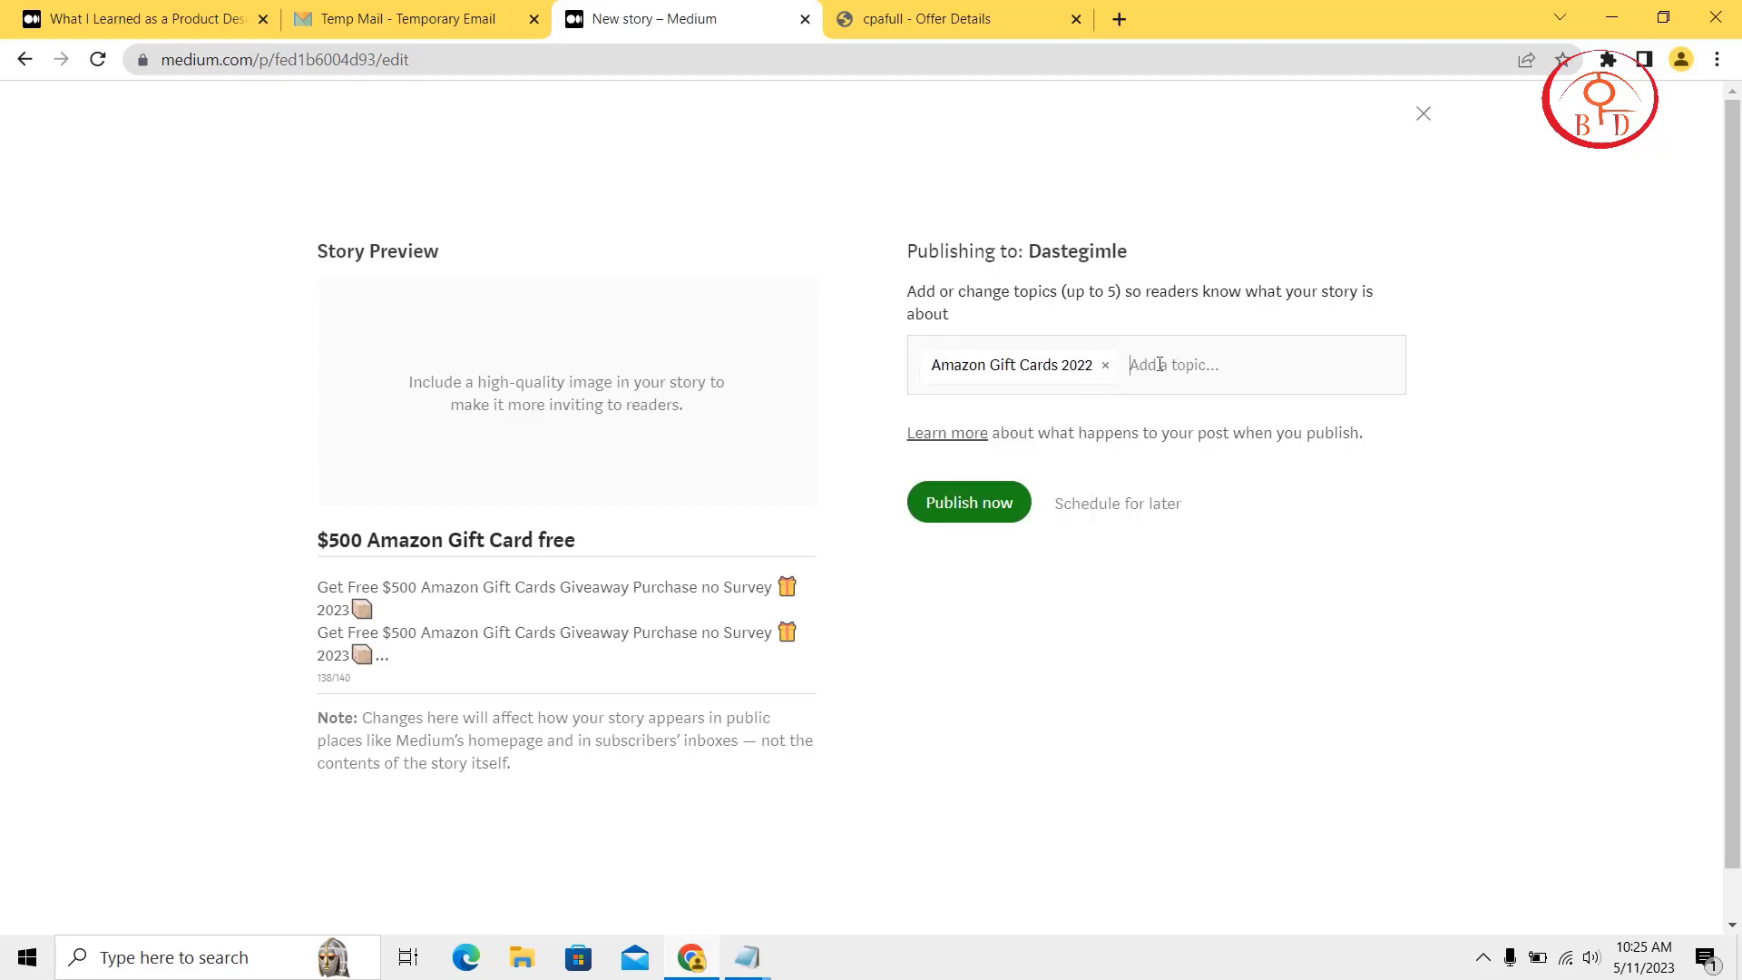
Add "amazon gift cards 2023" as a second story topic.
click(1081, 377)
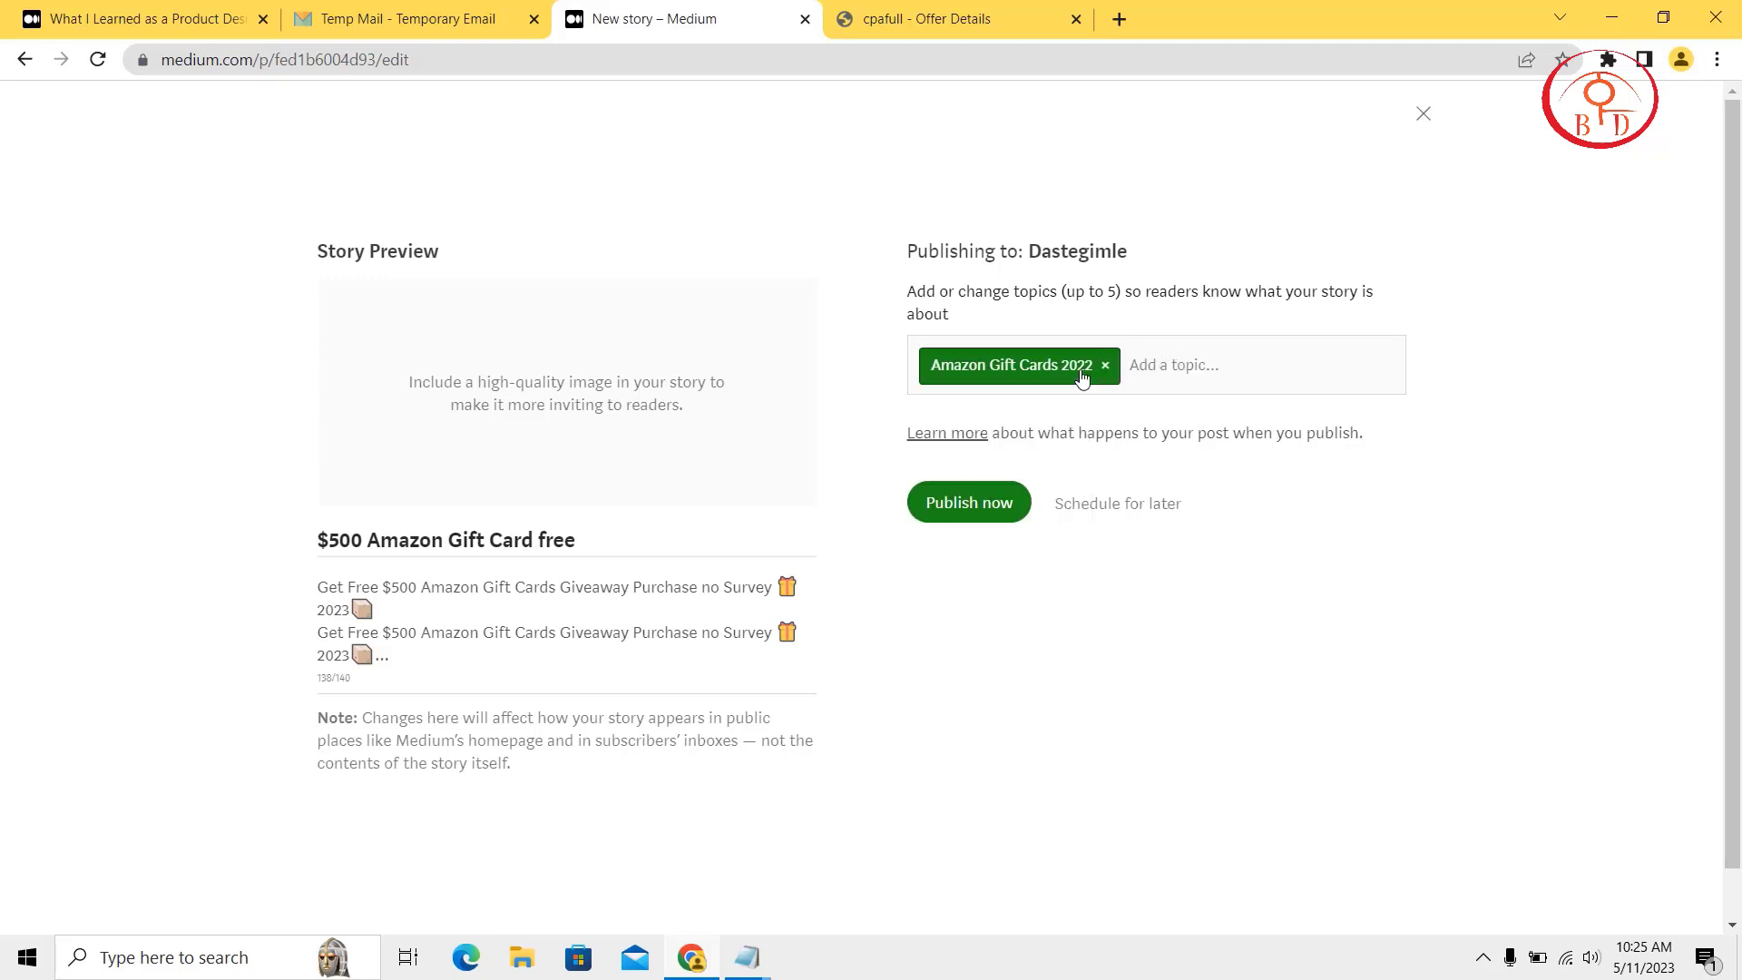
click(1149, 351)
text(am)
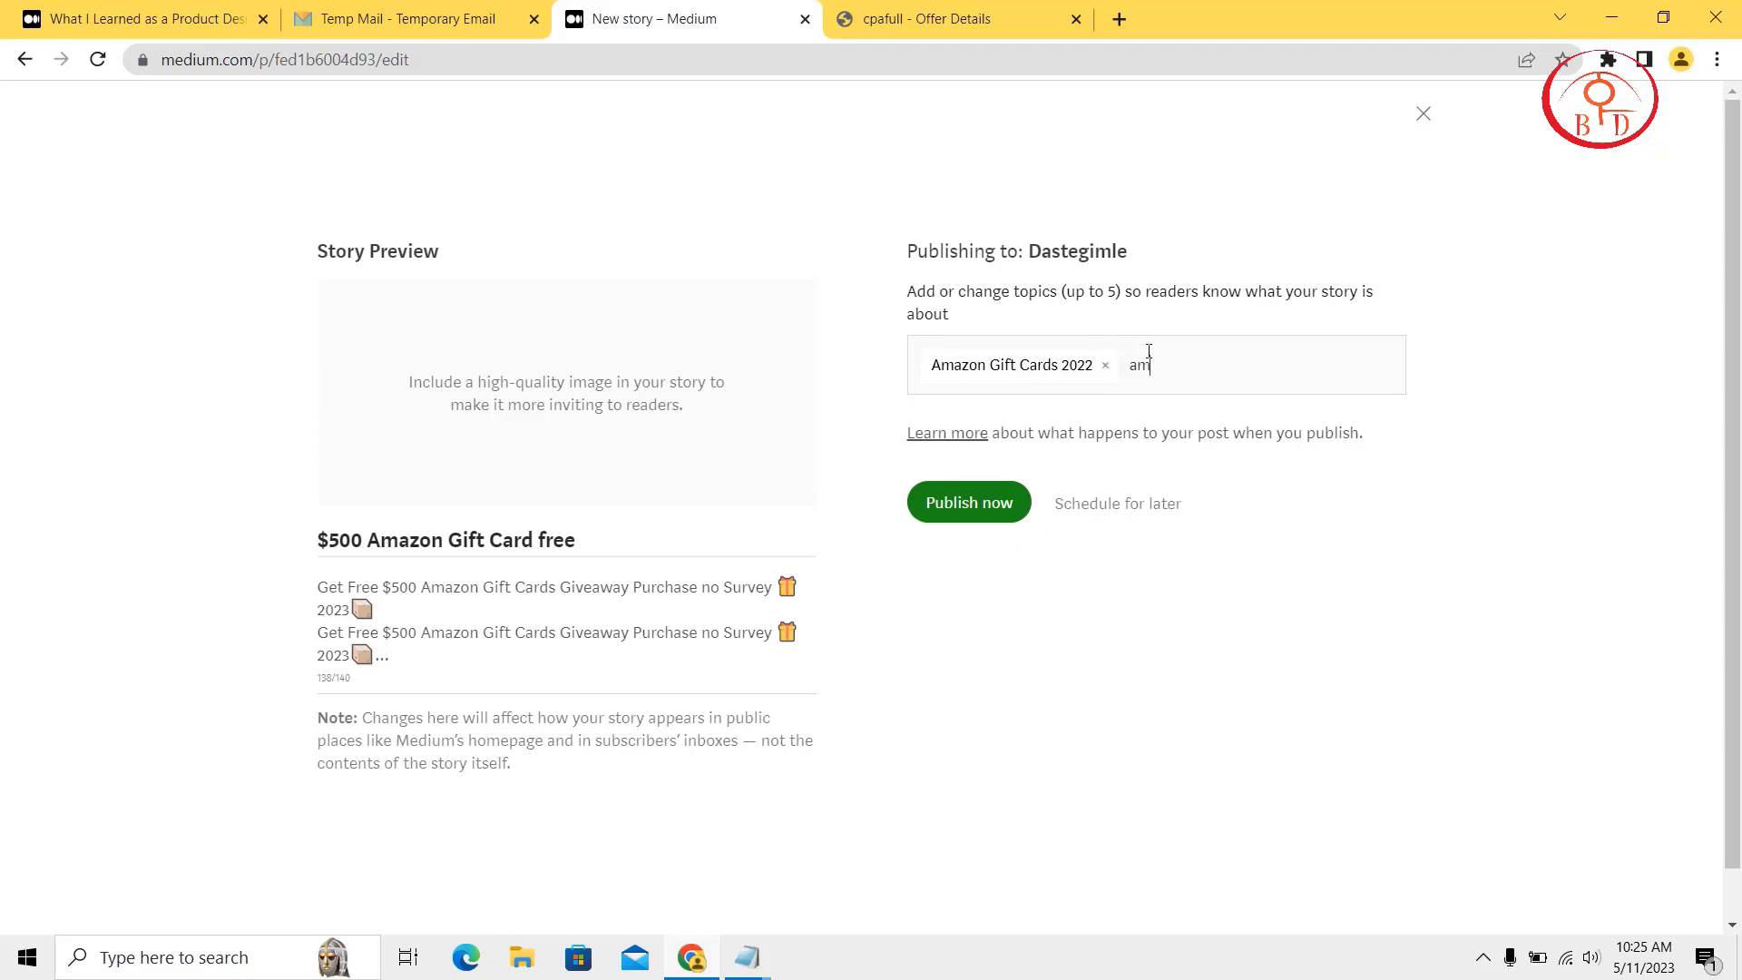
text(azon )
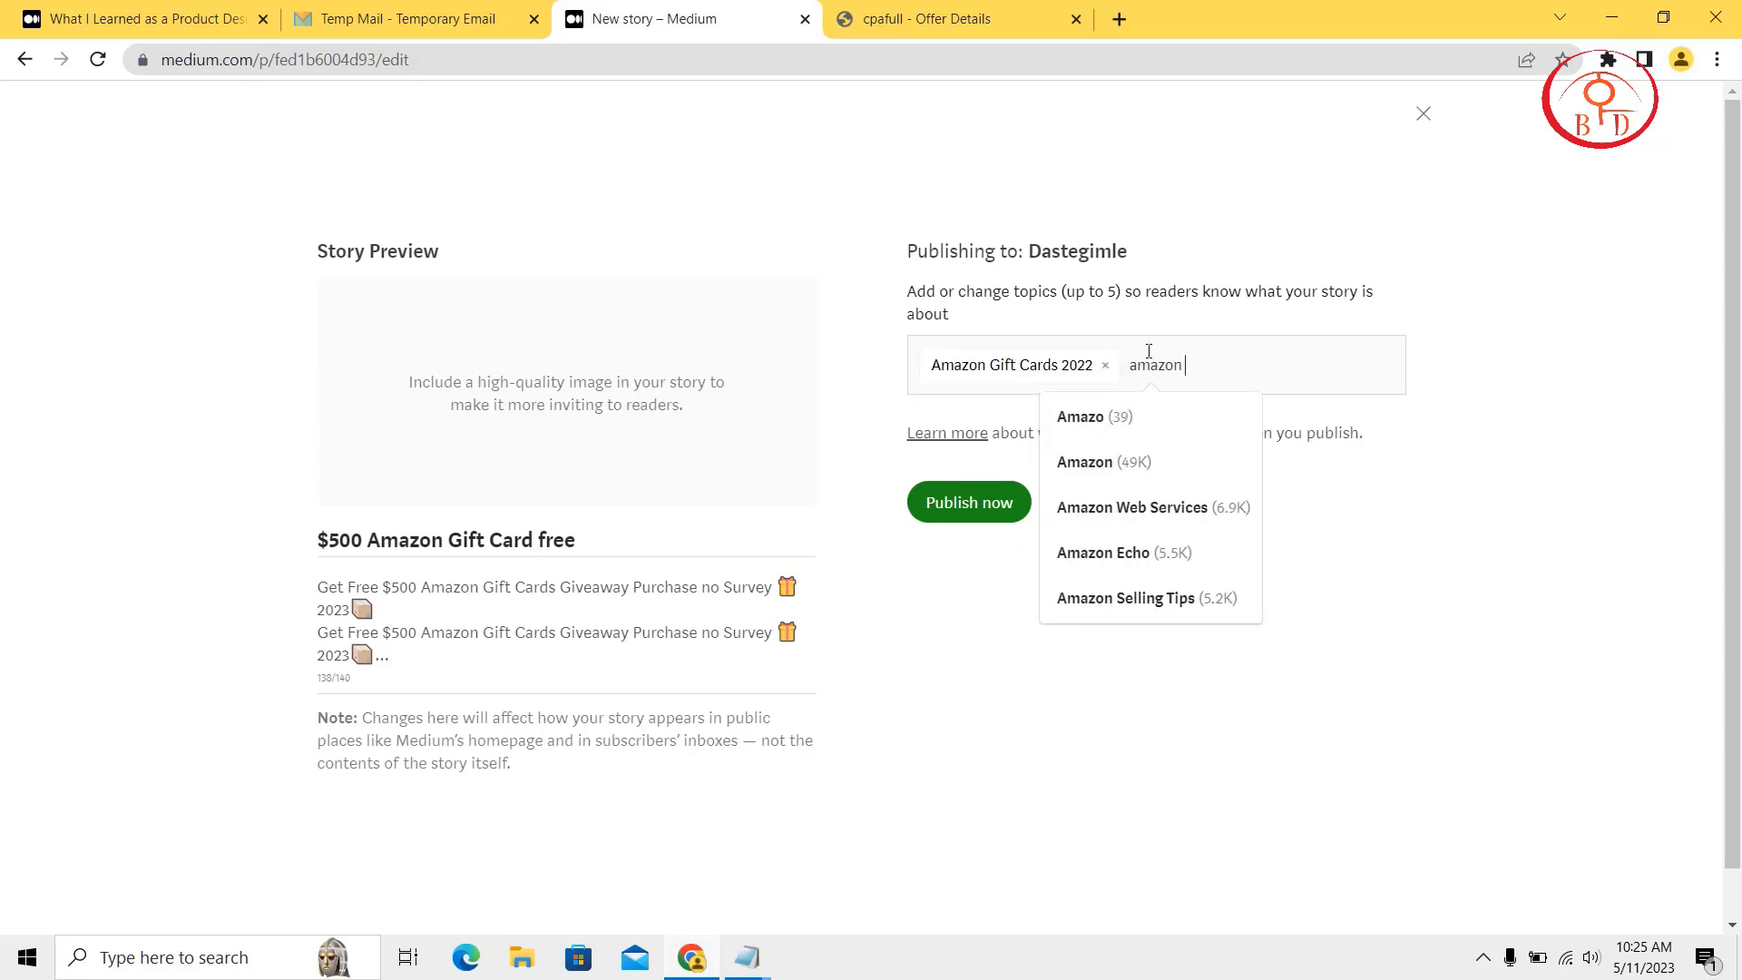
text(gi)
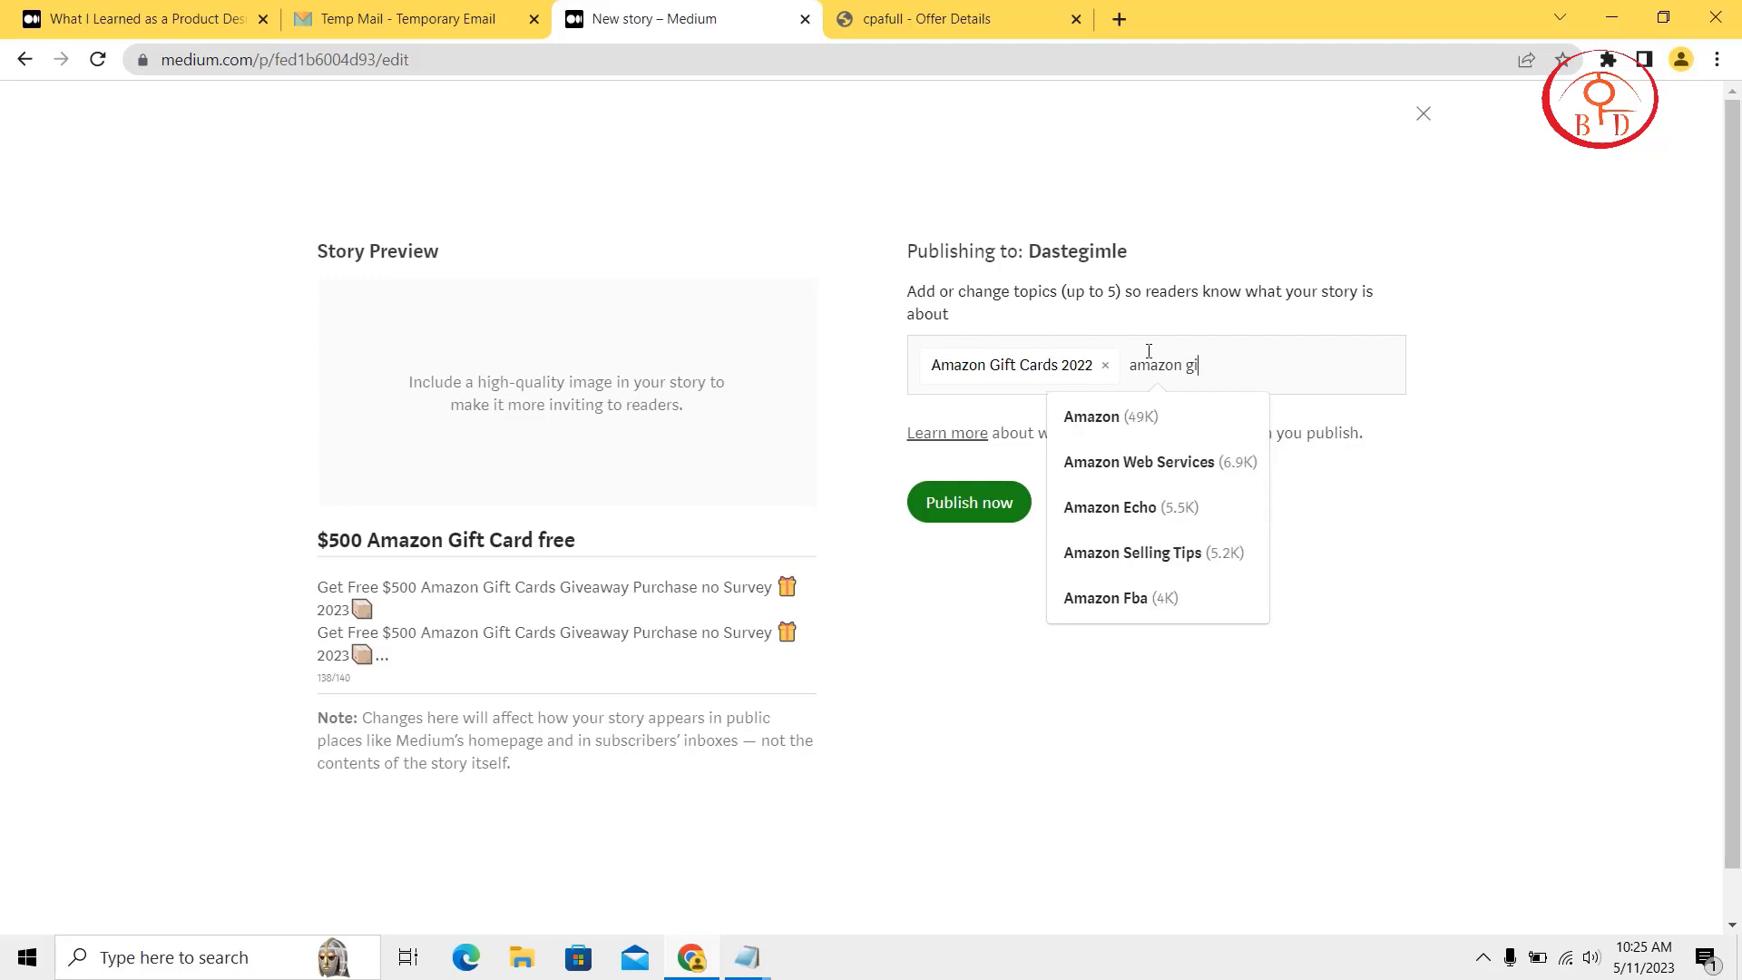
text(ft ca)
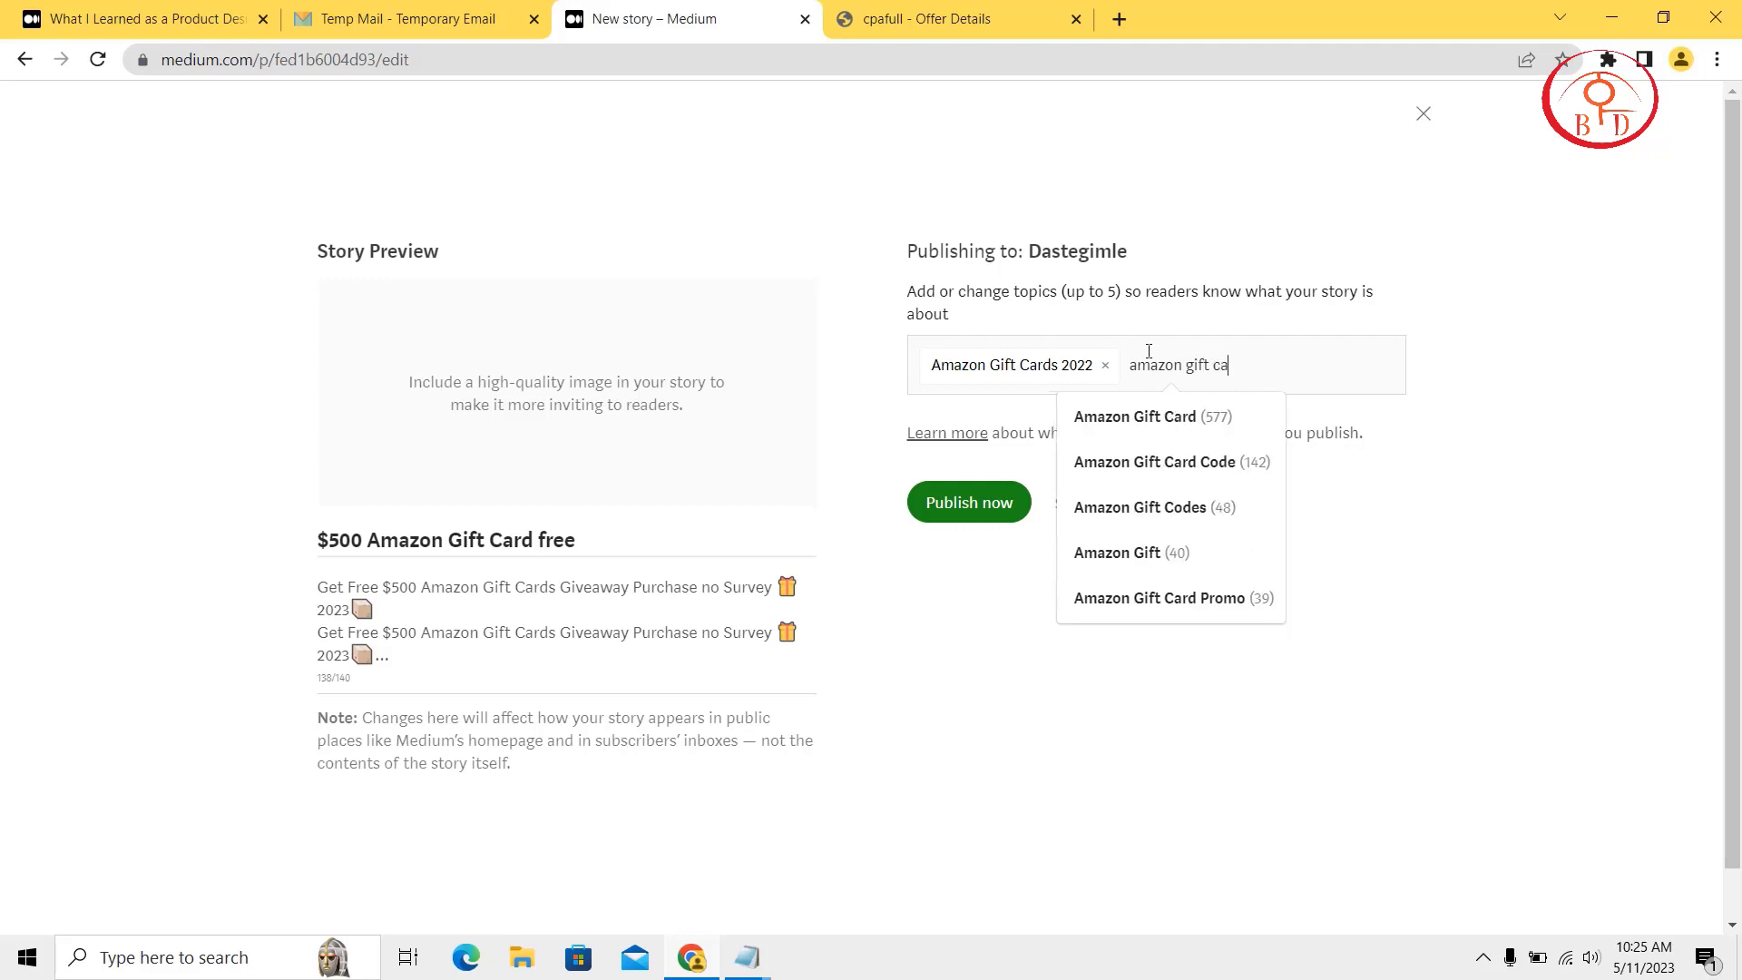
text(rds 2023)
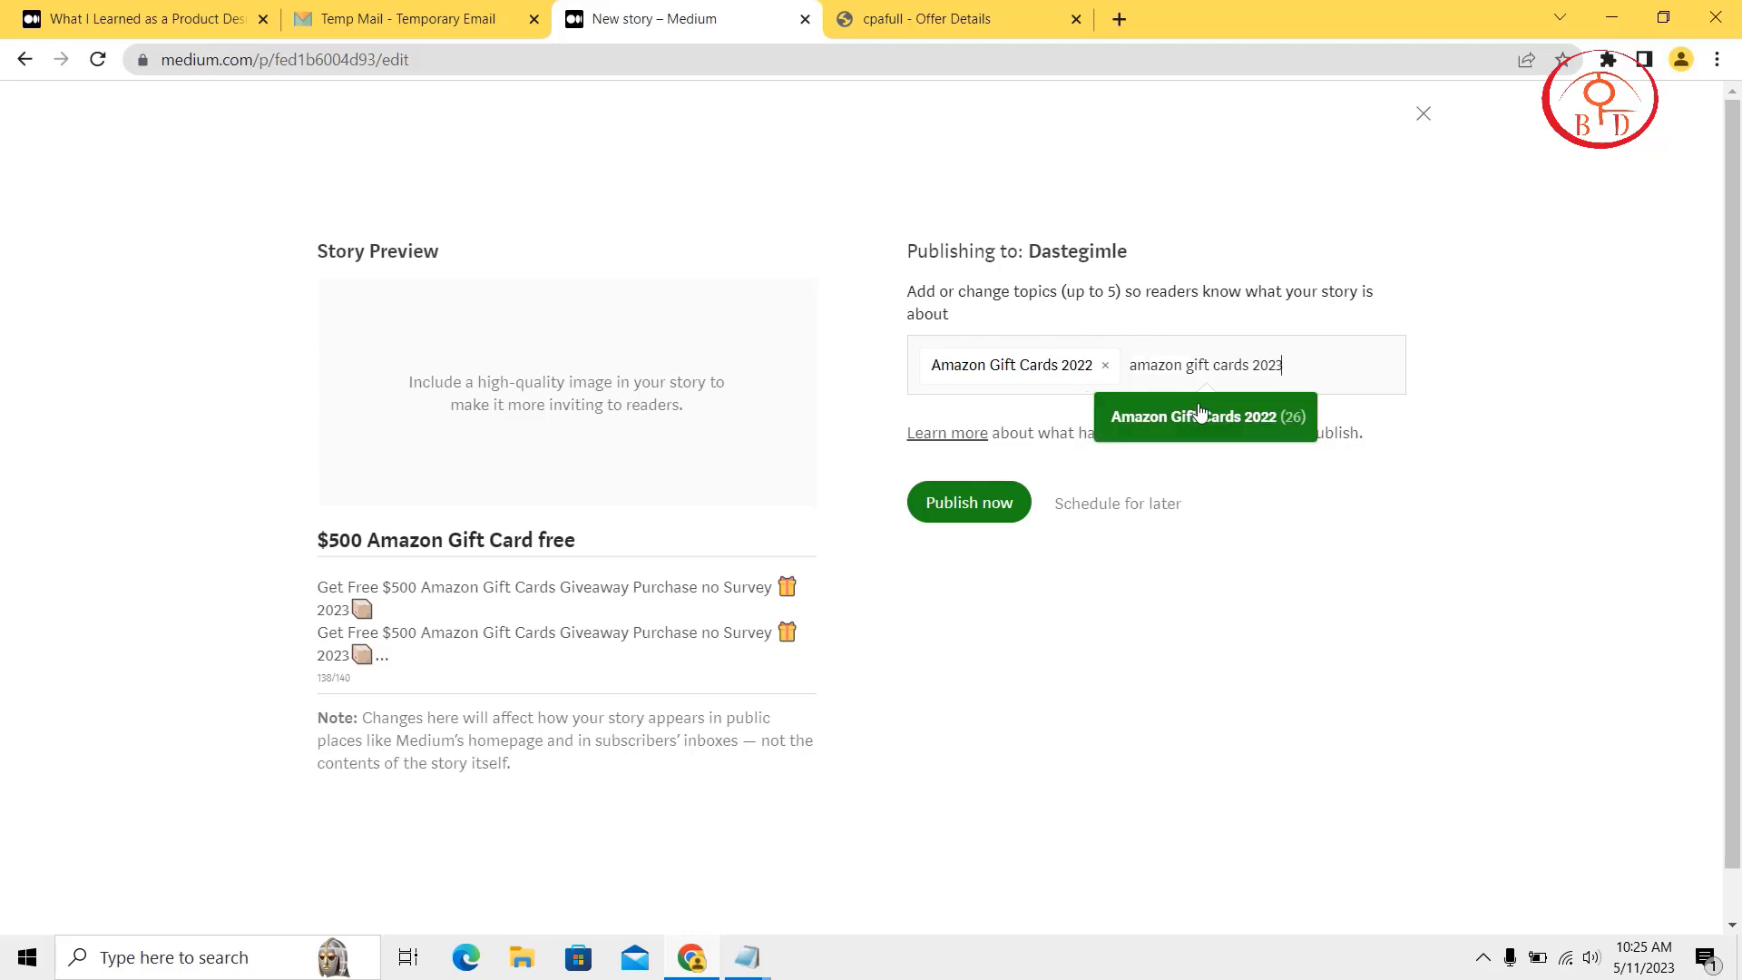
key(Return)
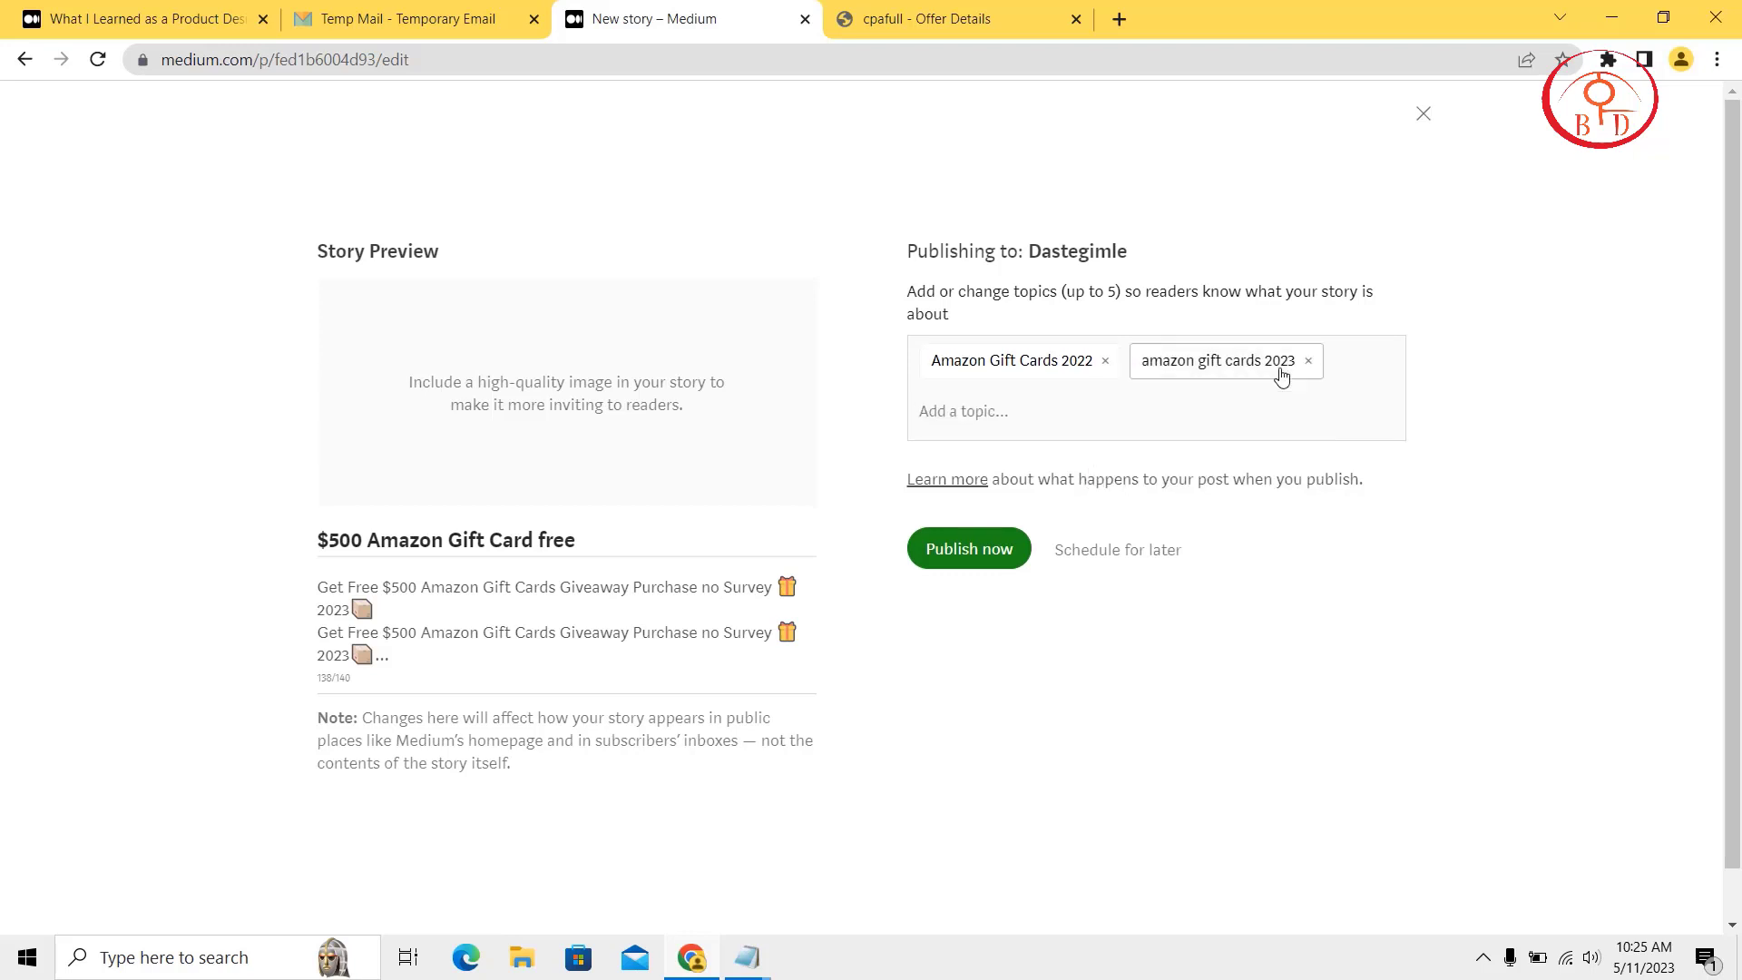
Add the story topics "amazon gif" and "free".
text(amazon)
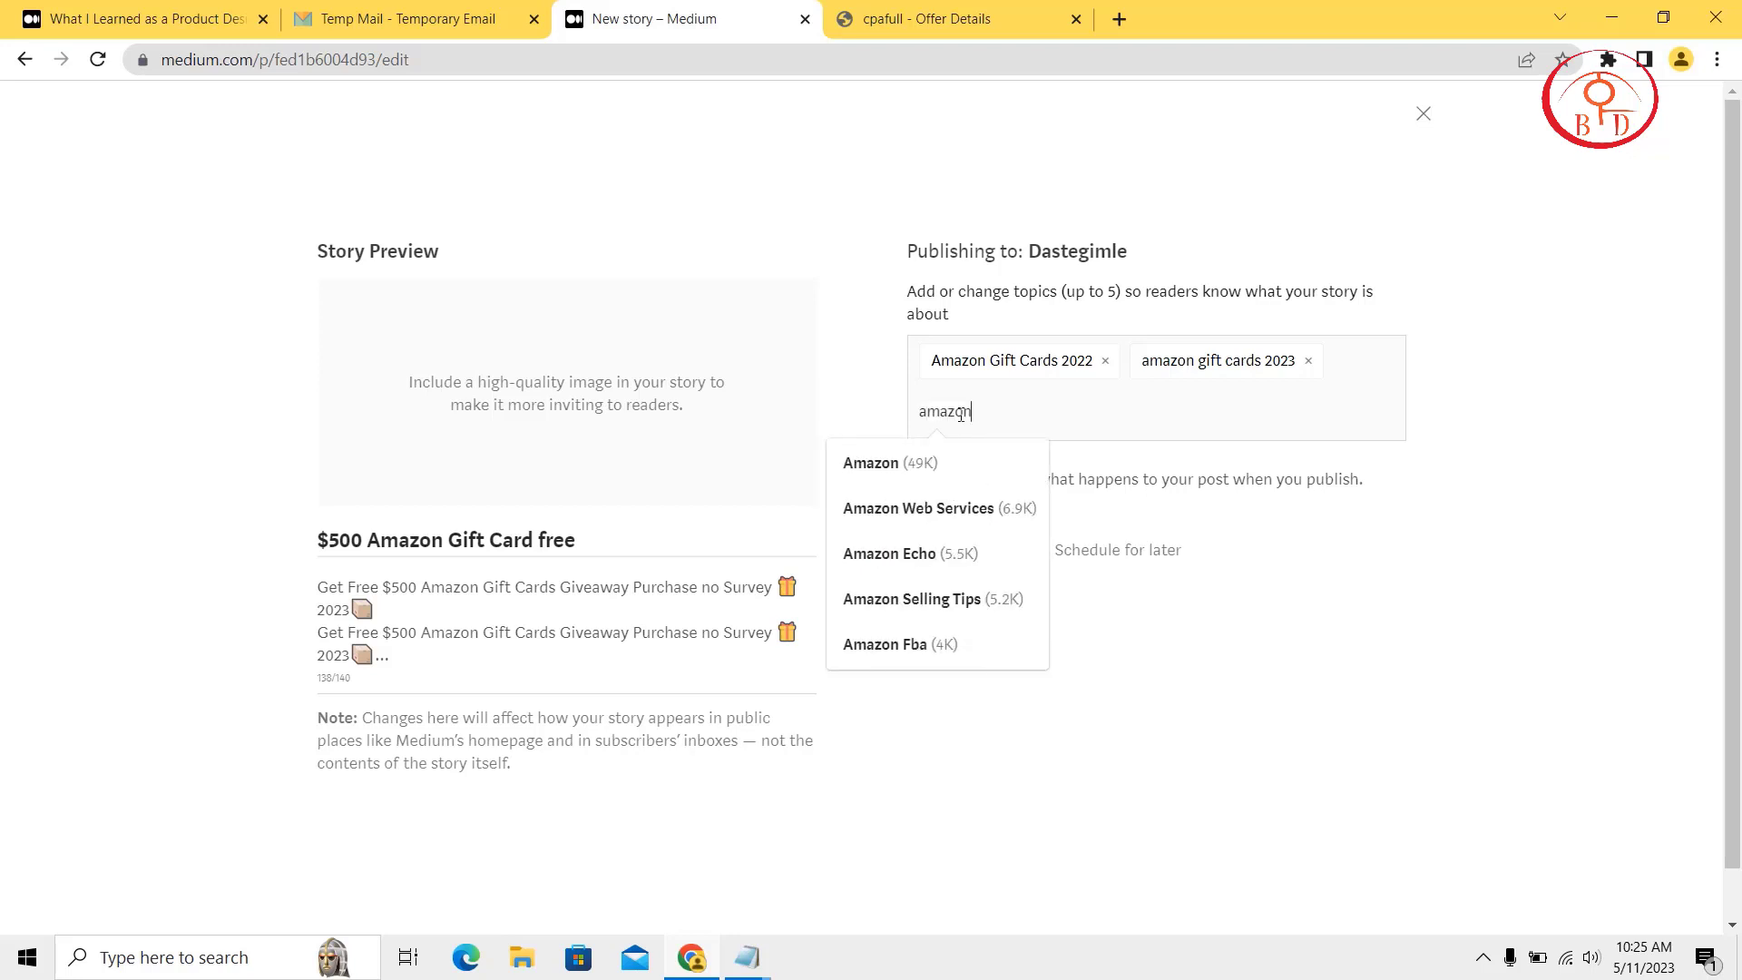
text( gif)
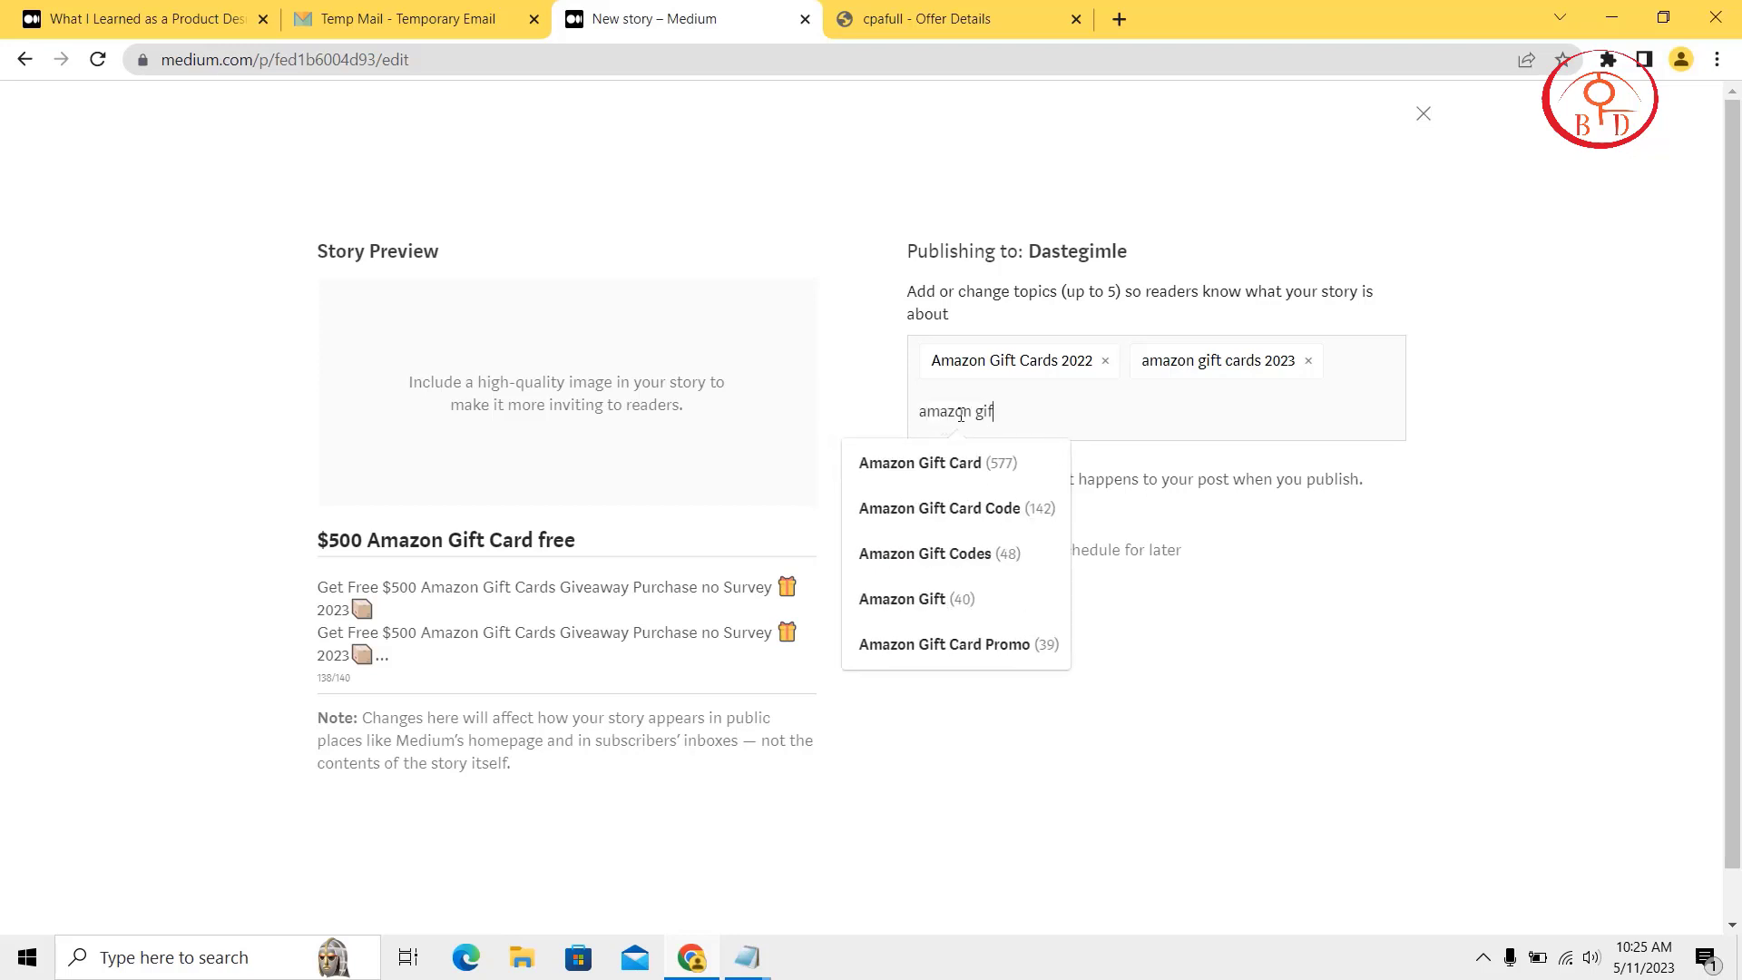
key(Return)
text(f)
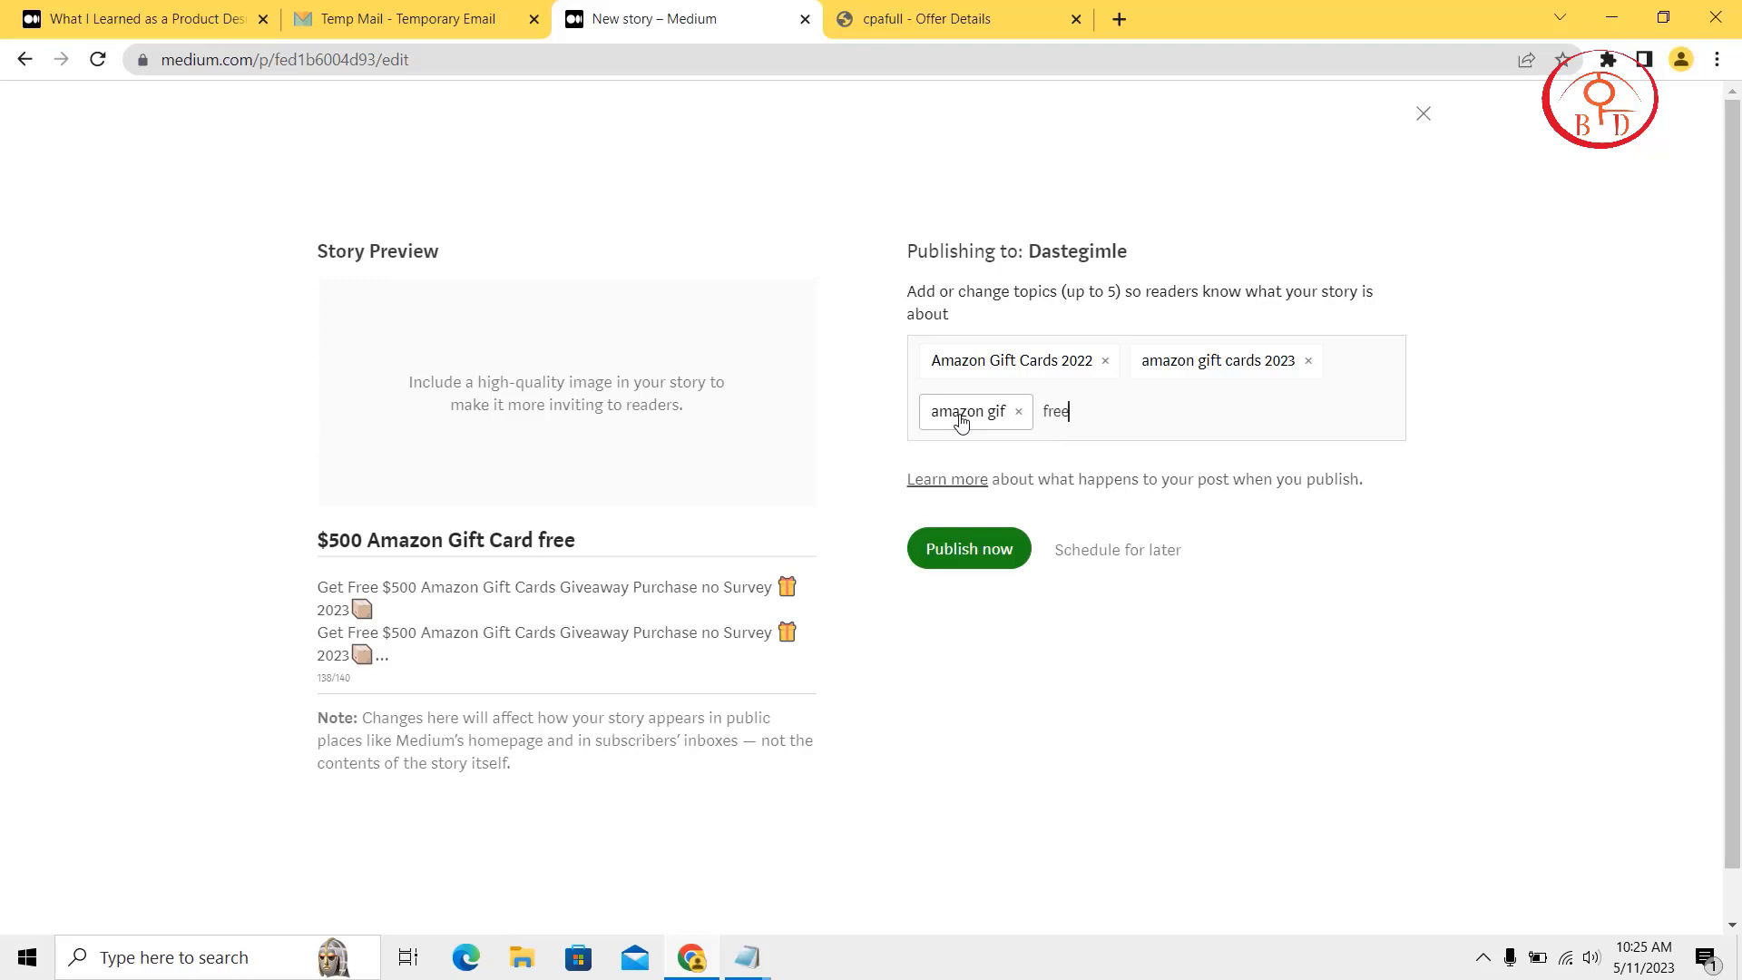
text(ree)
key(Return)
Look up topics for "free 500" and add the suggestion "Free 500 Rs Recharge" as the fifth topic.
text(free 5)
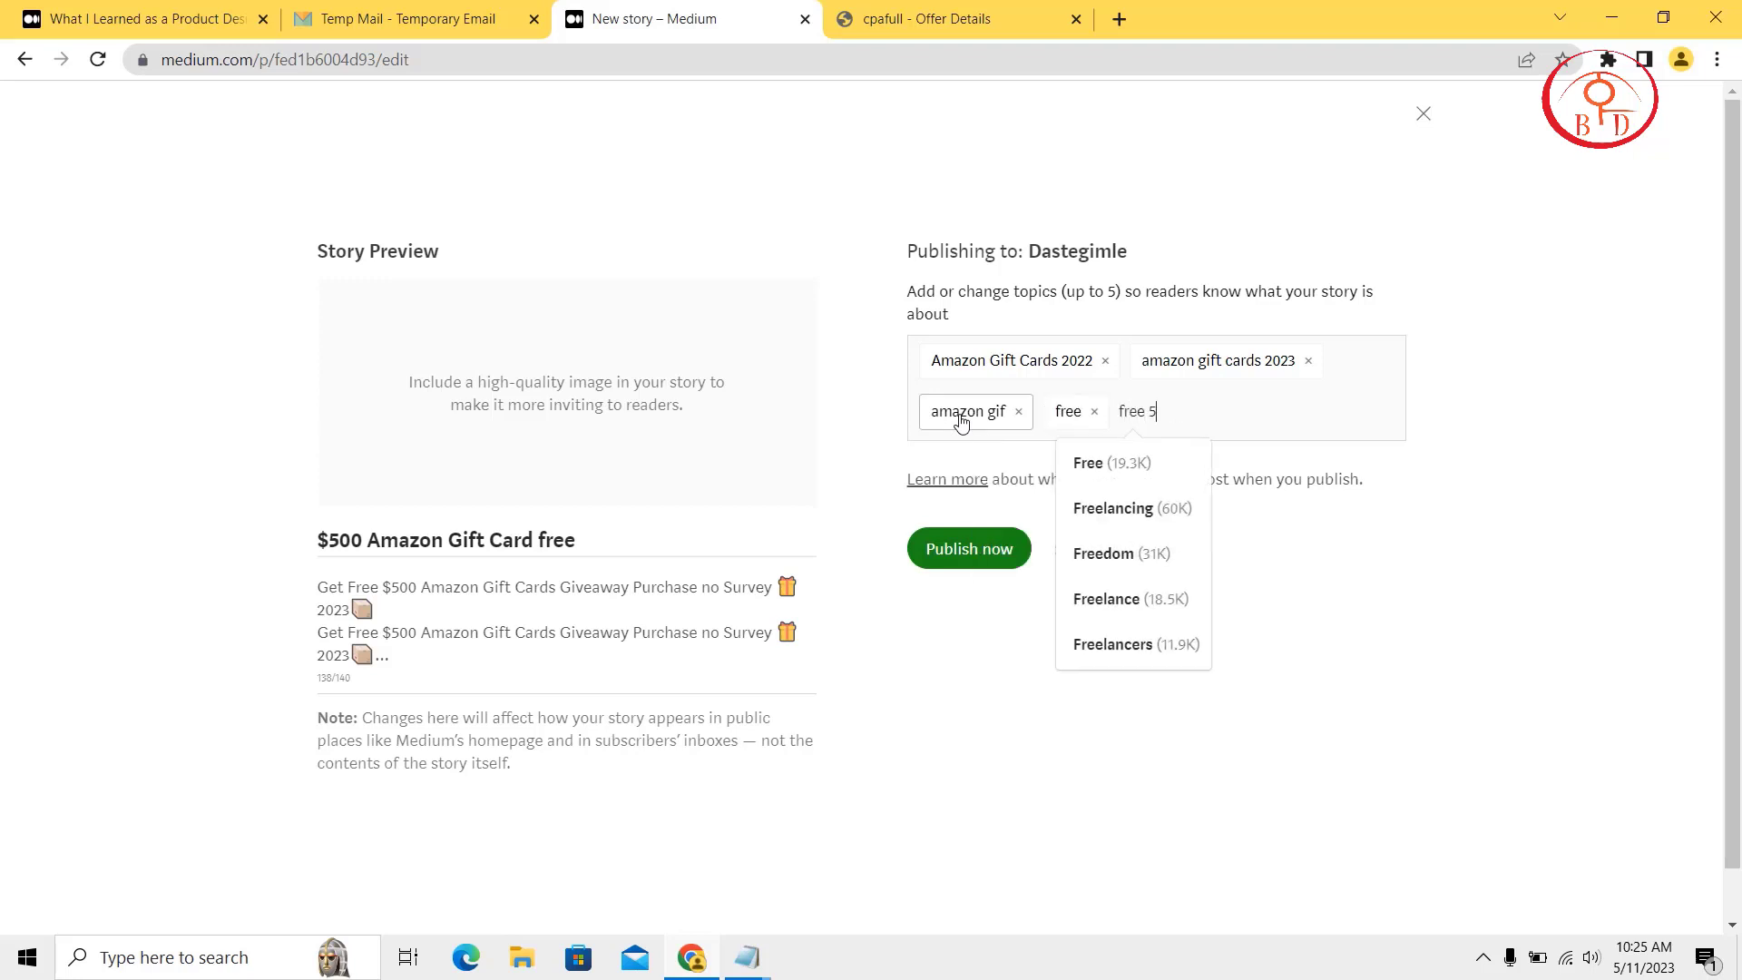
text(00)
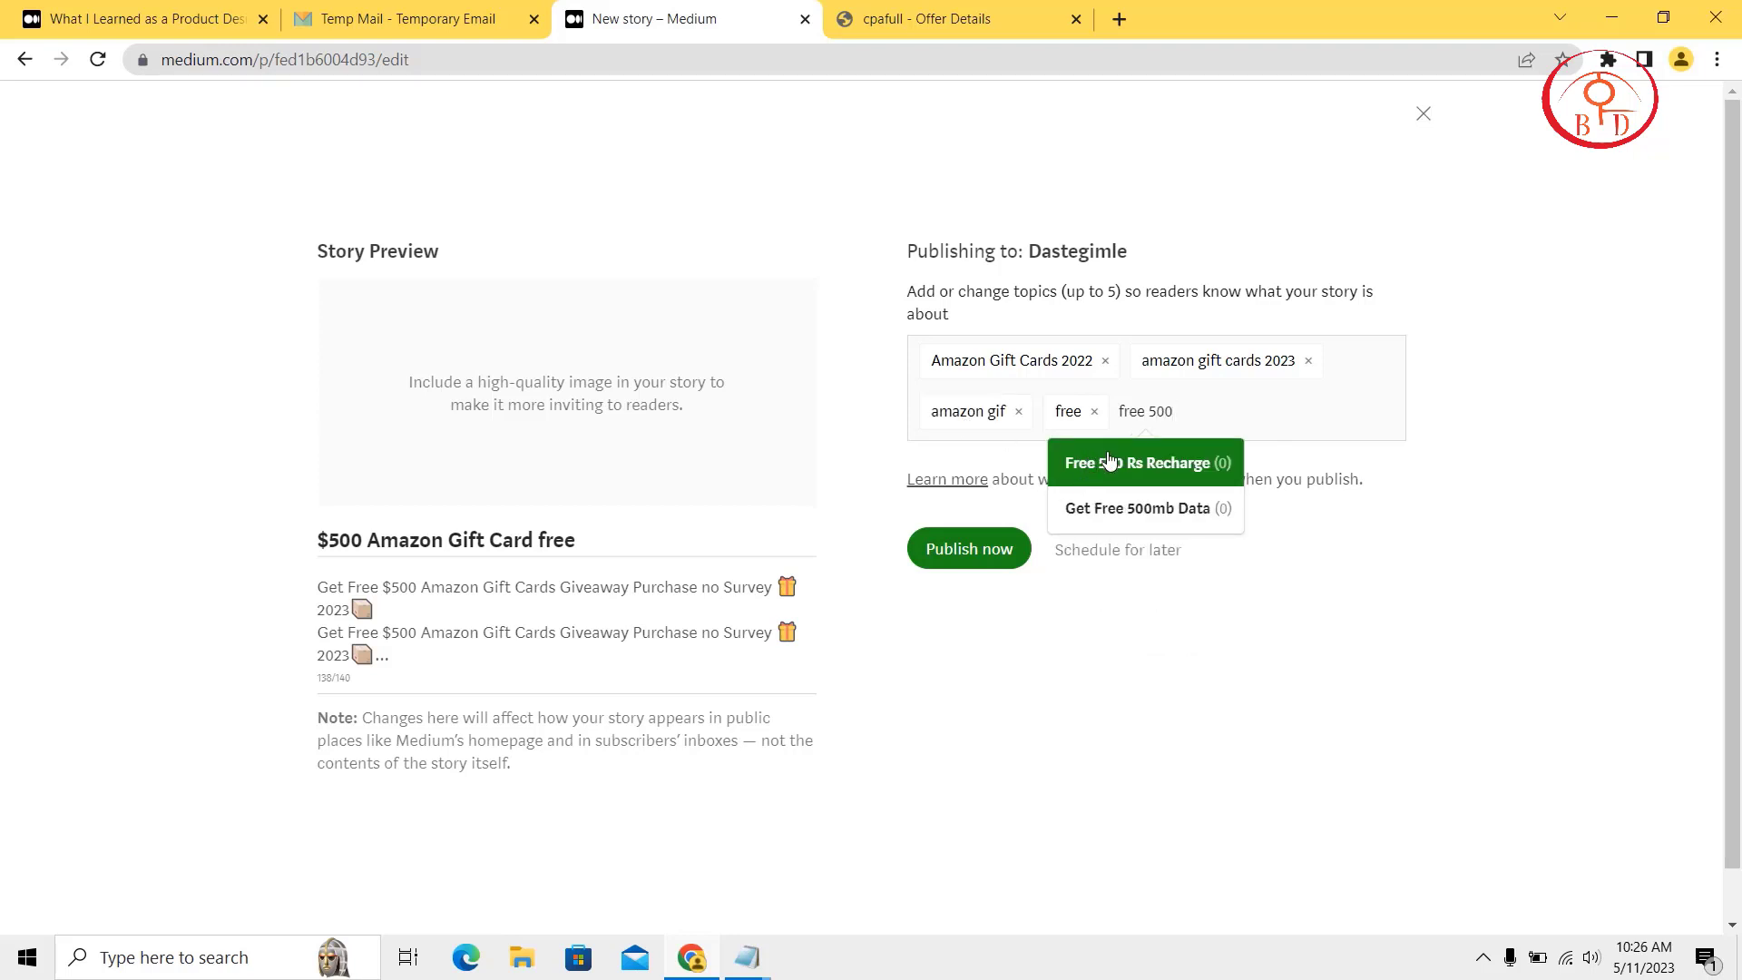
click(1108, 461)
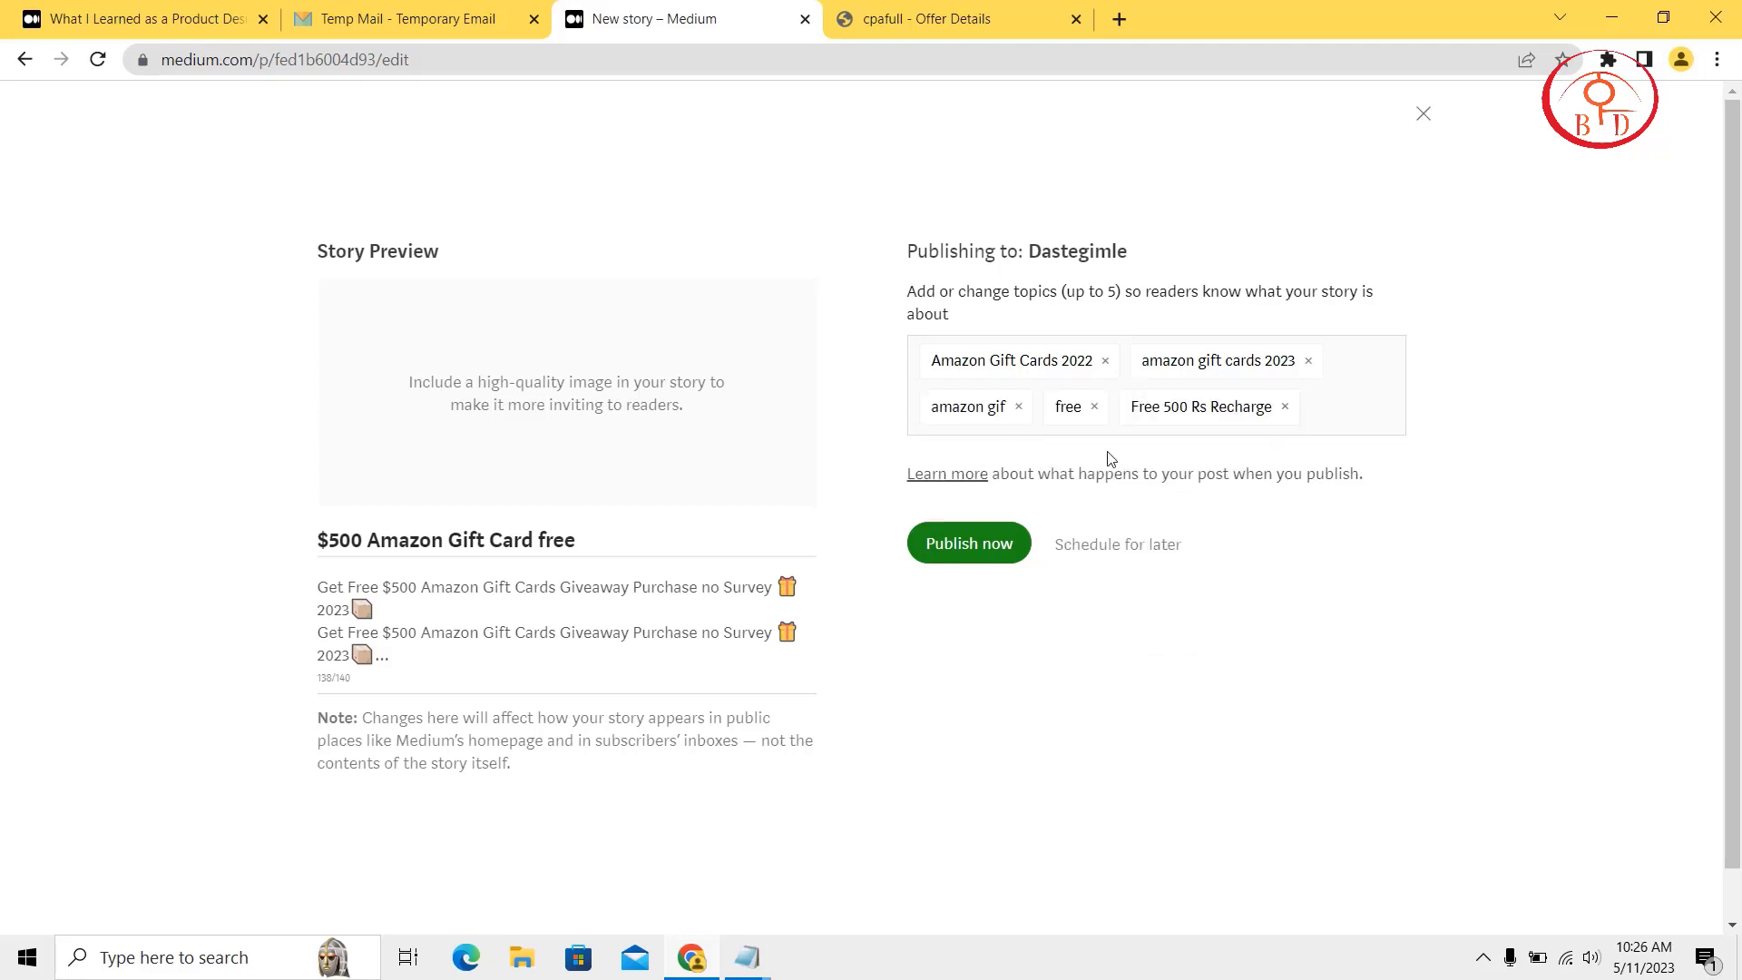
Publish the $500 Amazon Gift Card story immediately and review the published page down to its topics.
click(943, 545)
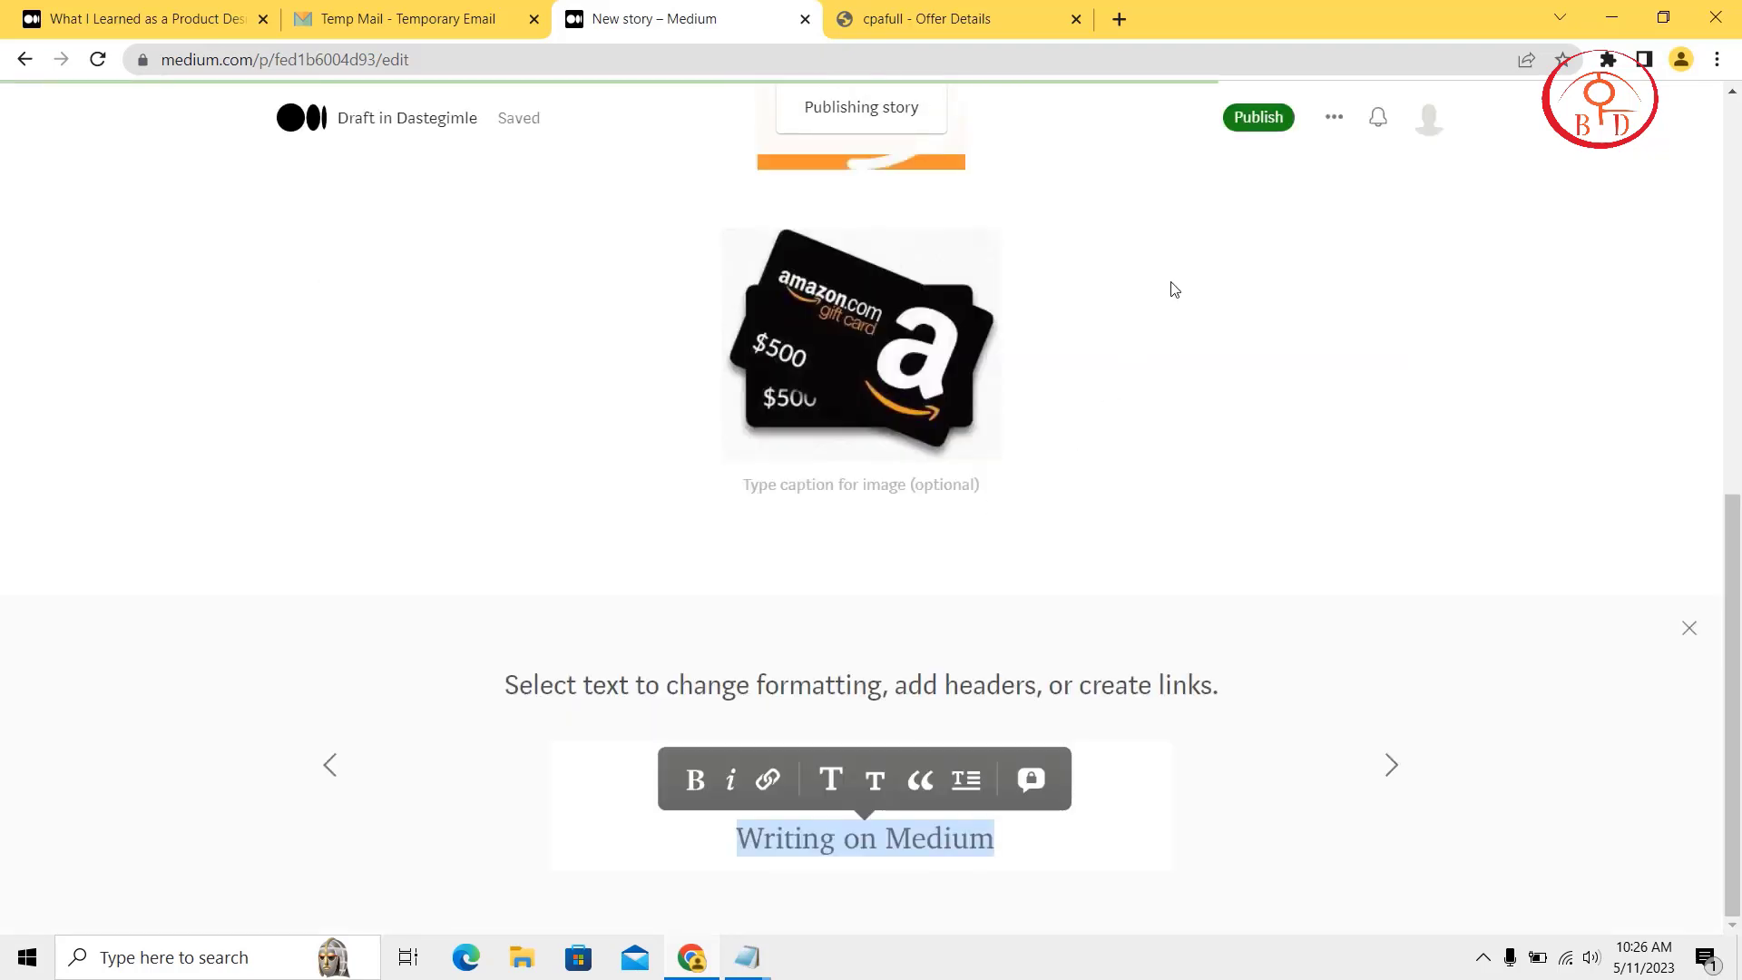
click(916, 309)
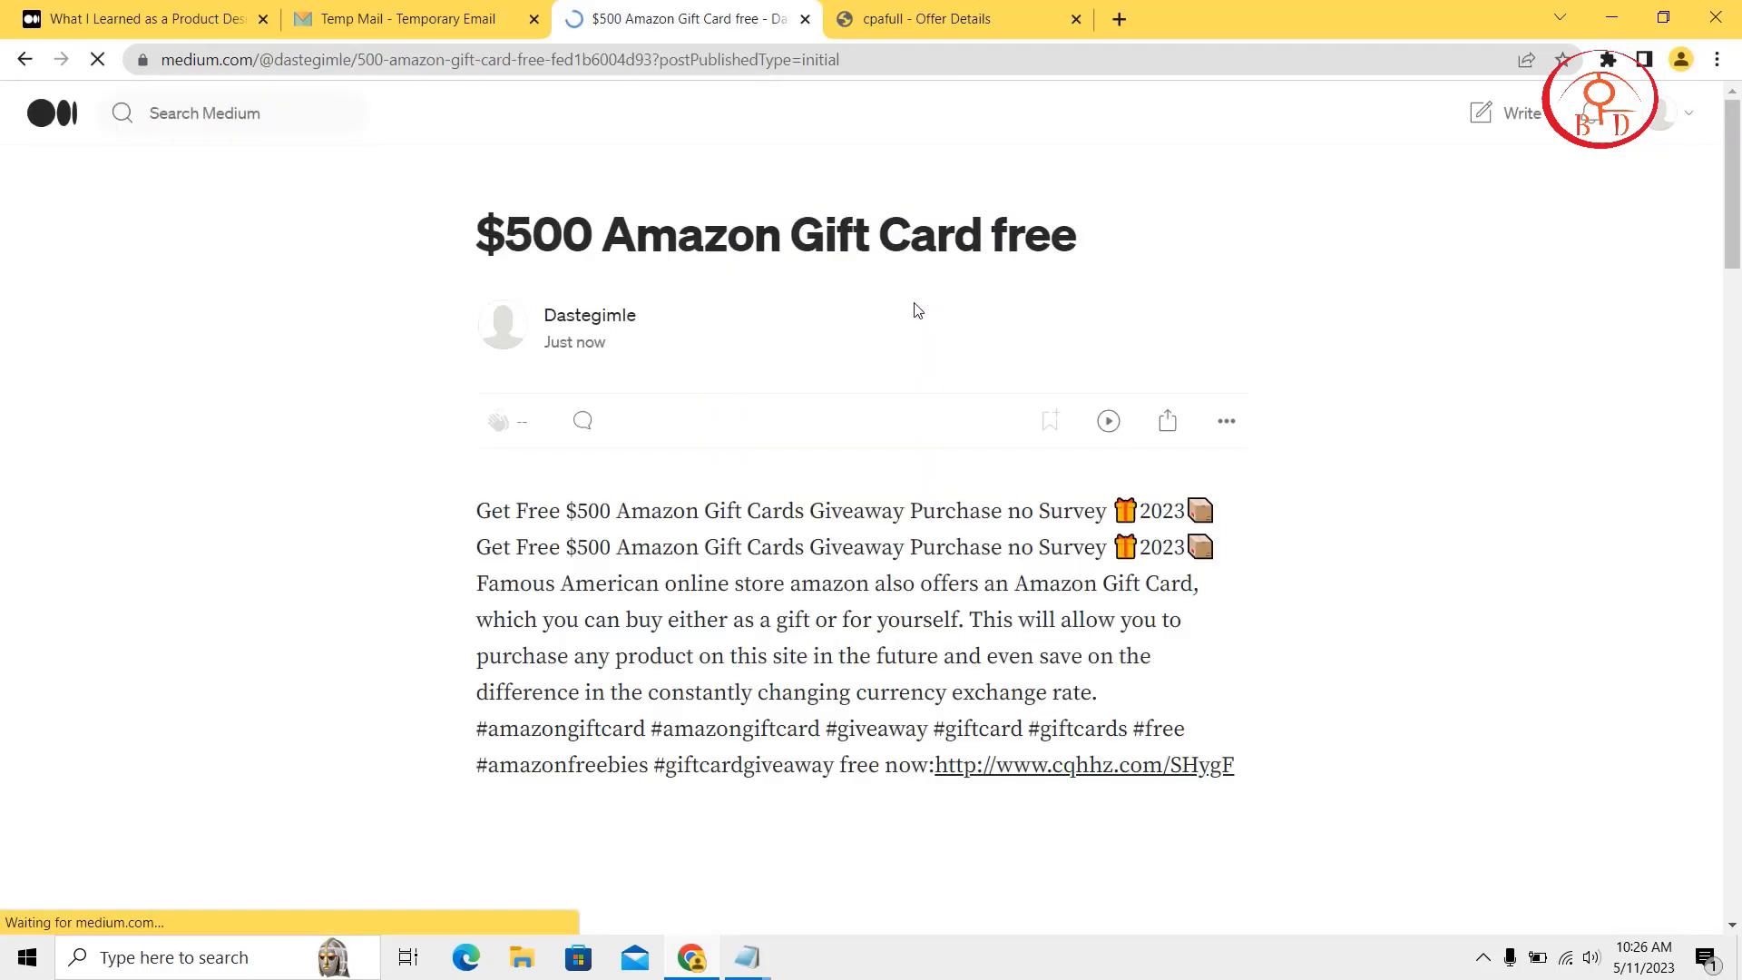
scroll(916, 309, down, 5)
scroll(917, 308, down, 8)
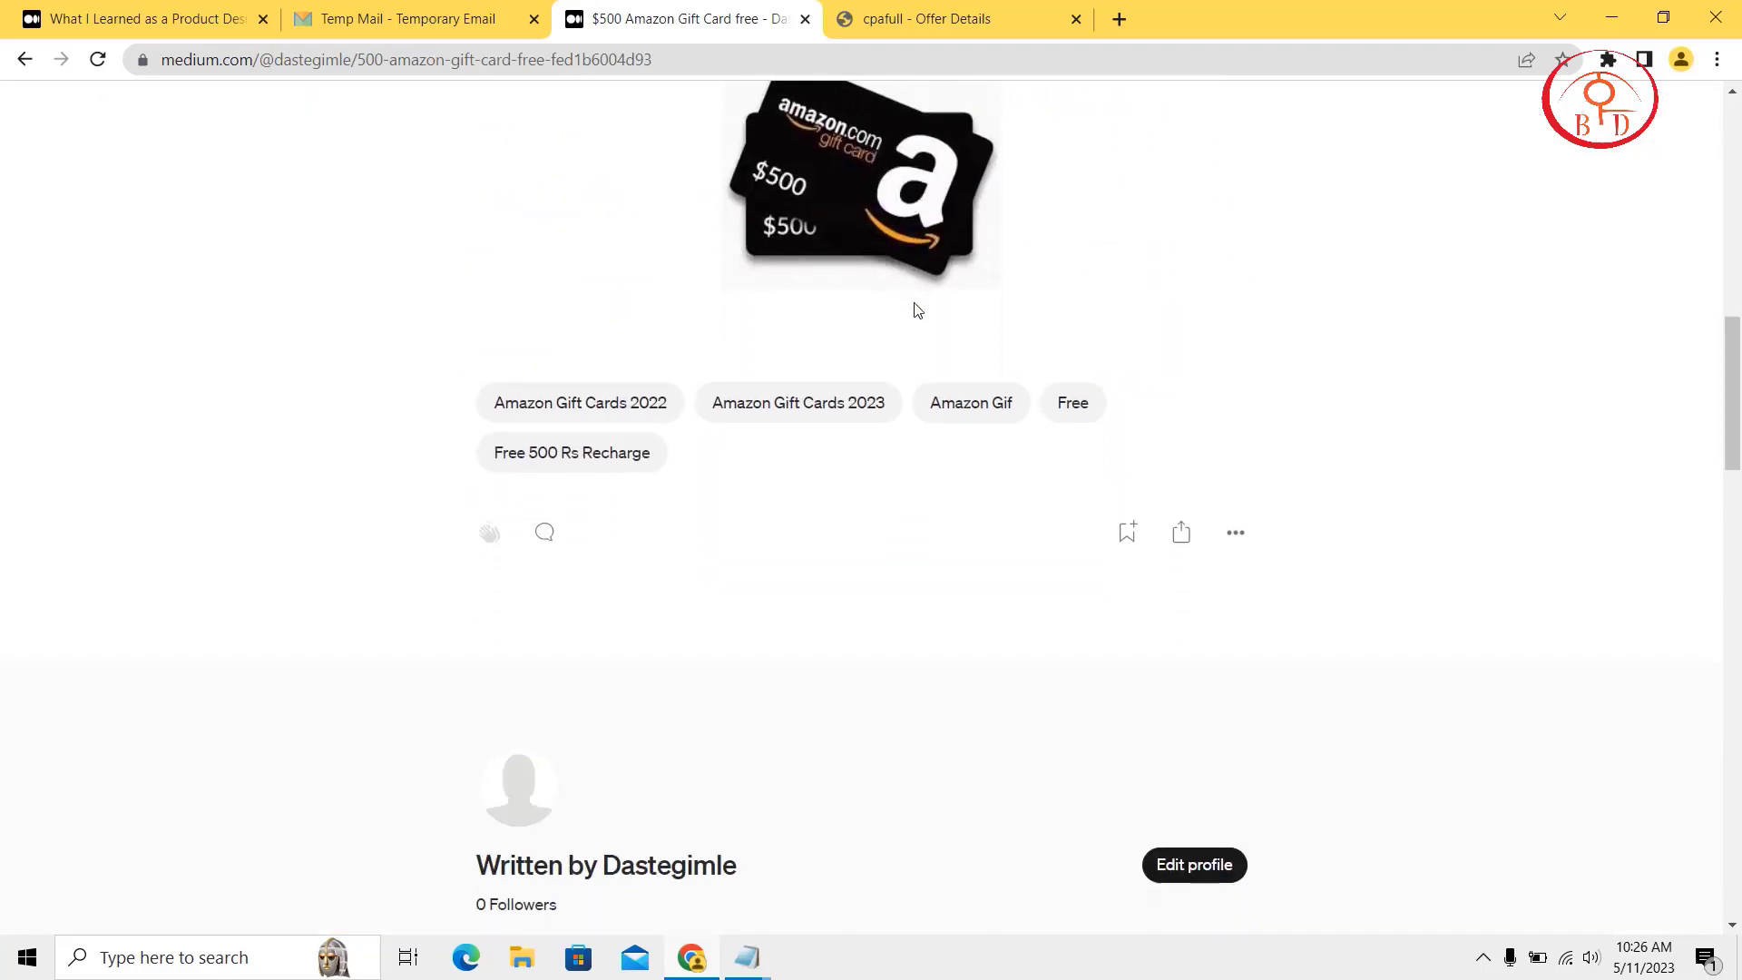
scroll(327, 179, up, 13)
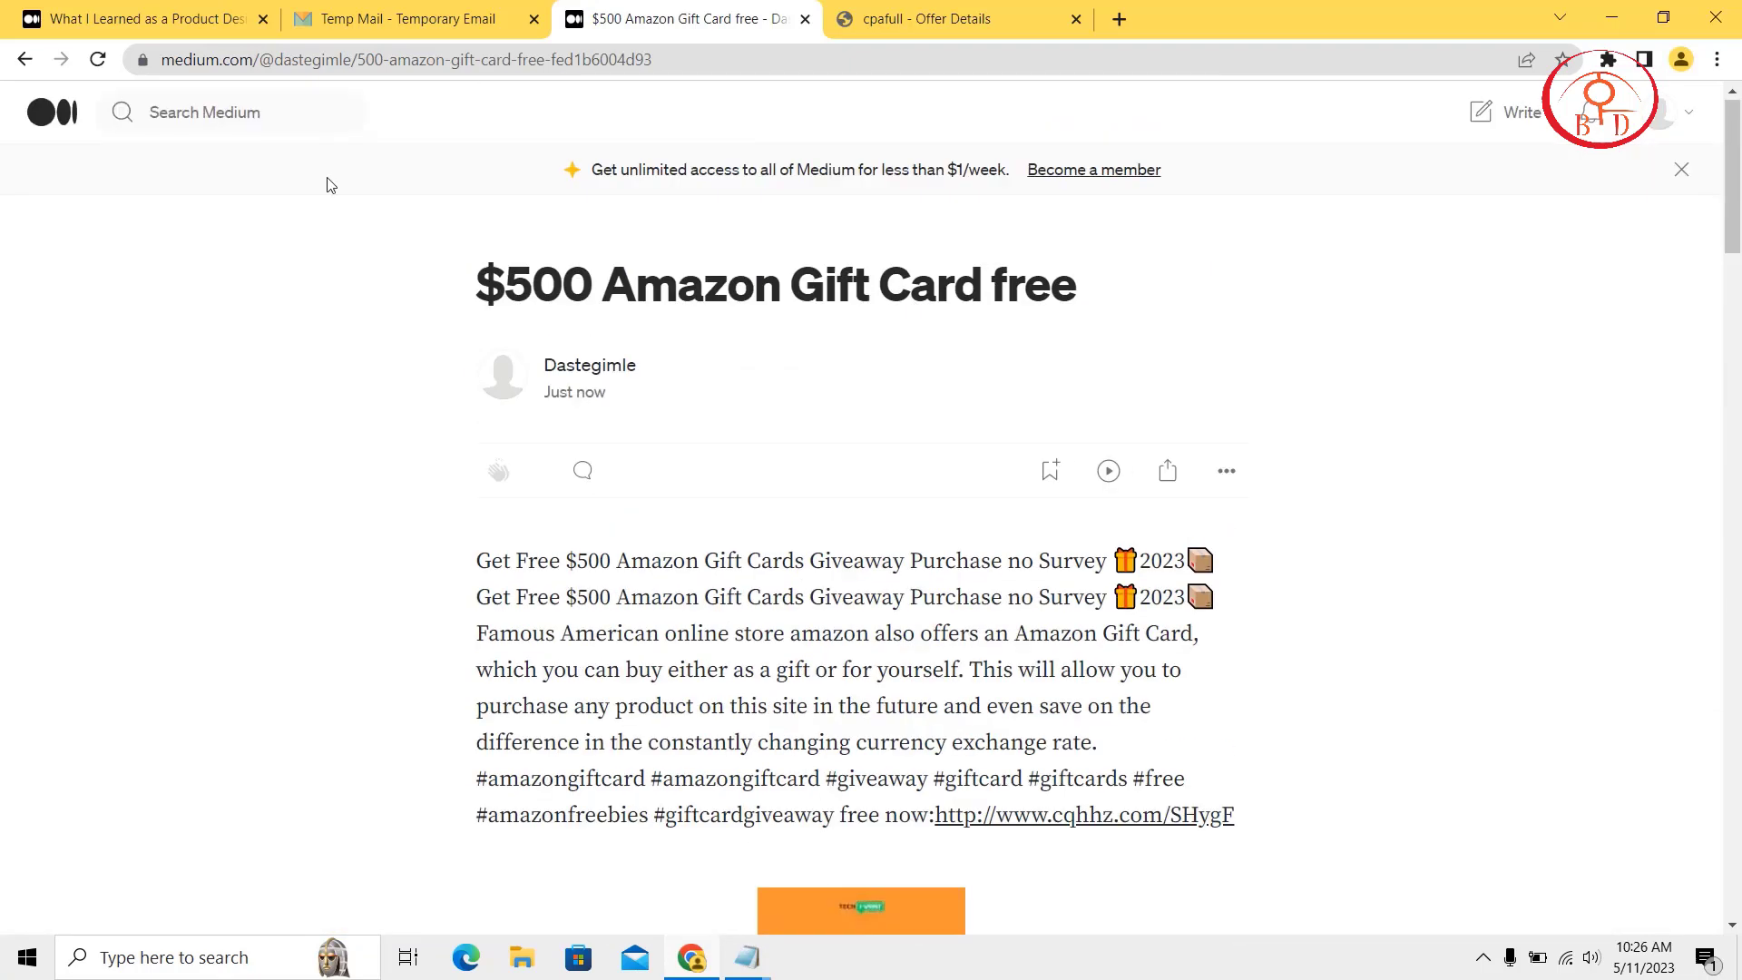
Look over the home feed and view the monthly and annual membership plans before returning to the feed.
click(54, 130)
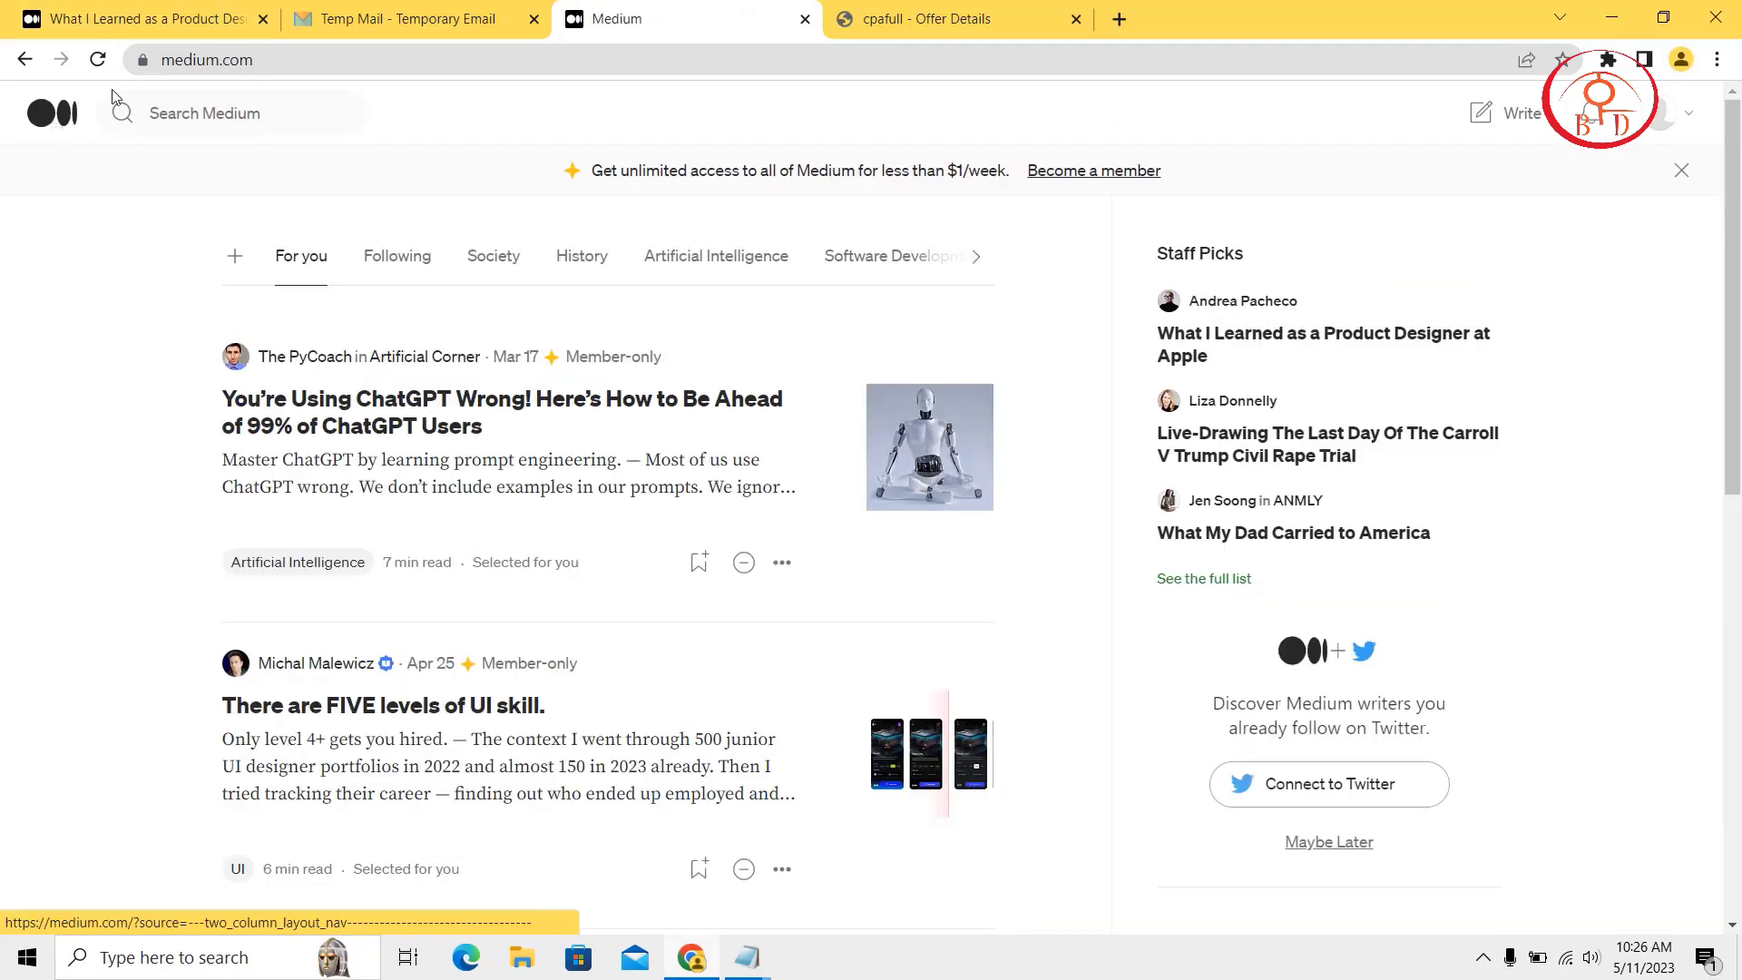
scroll(536, 352, down, 8)
scroll(536, 352, up, 8)
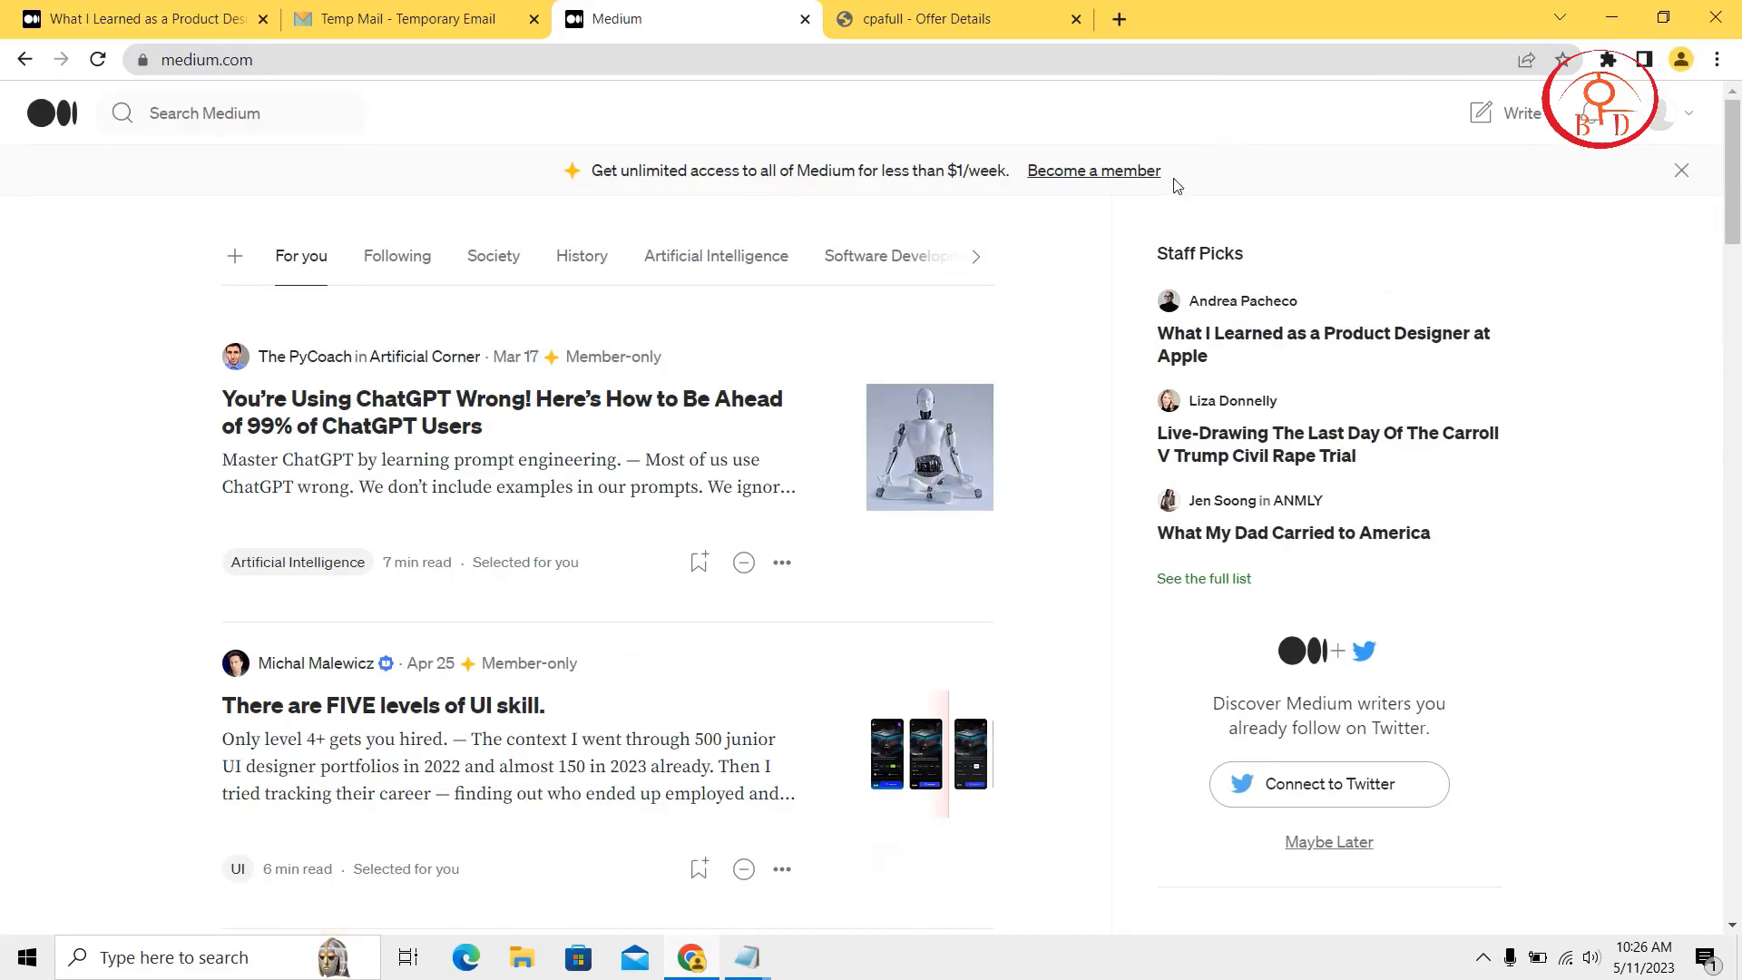
click(1137, 177)
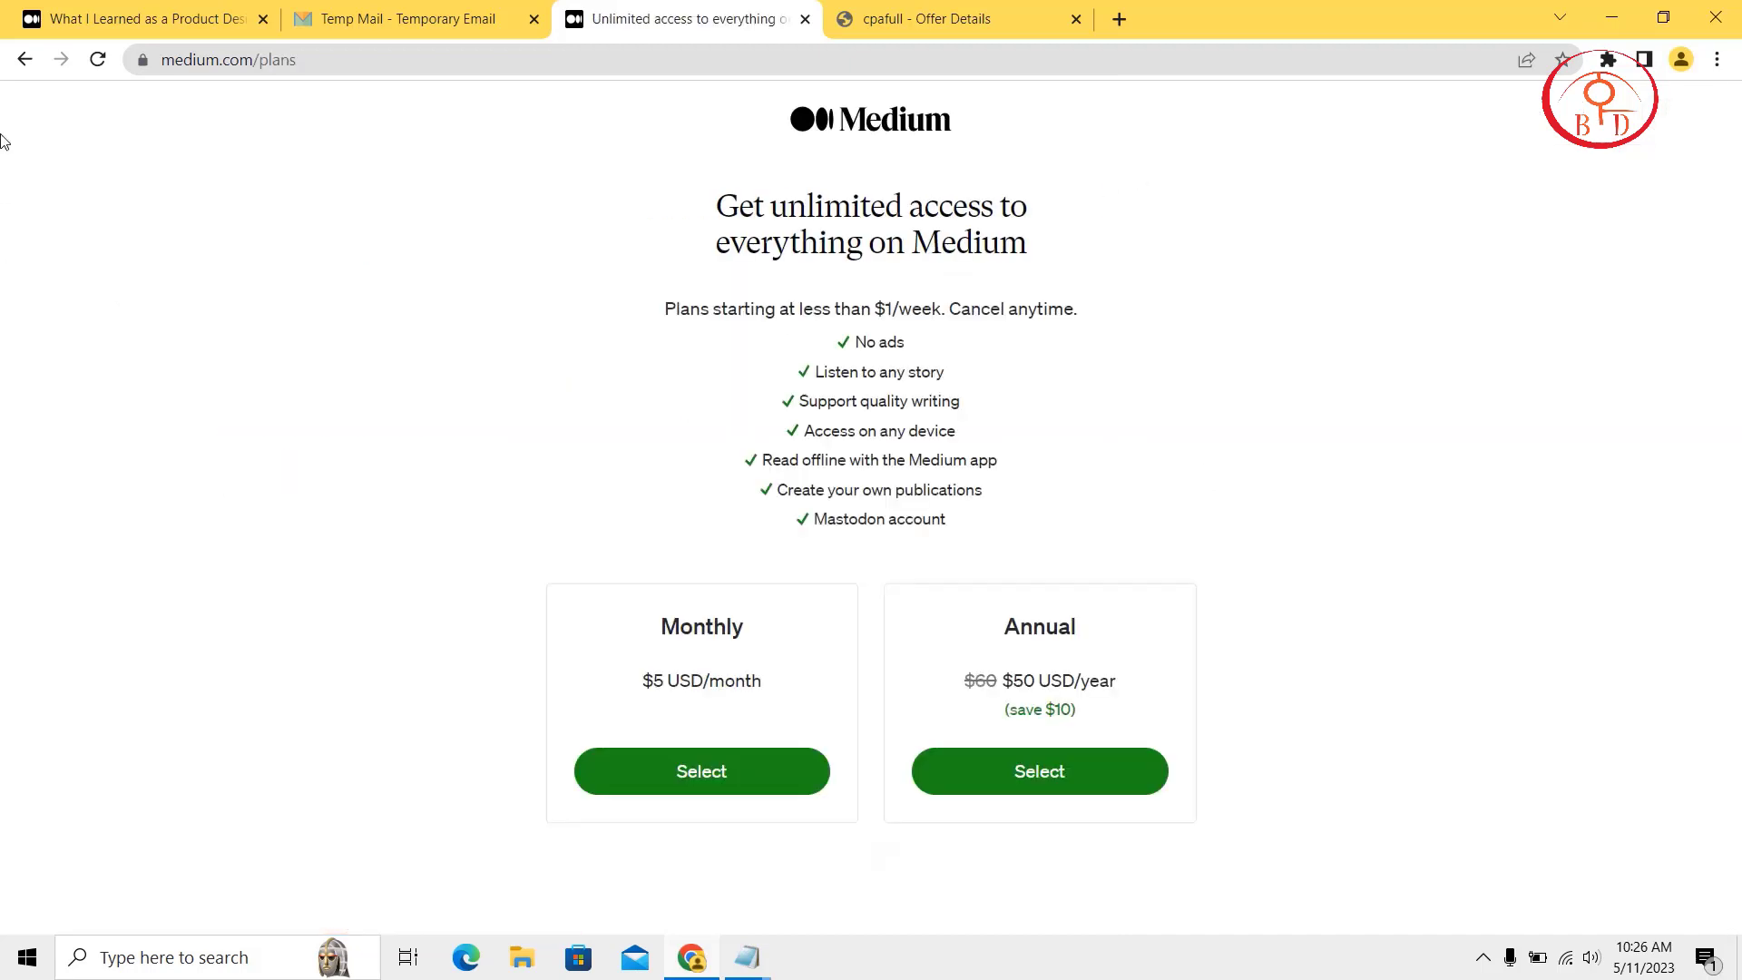
click(23, 59)
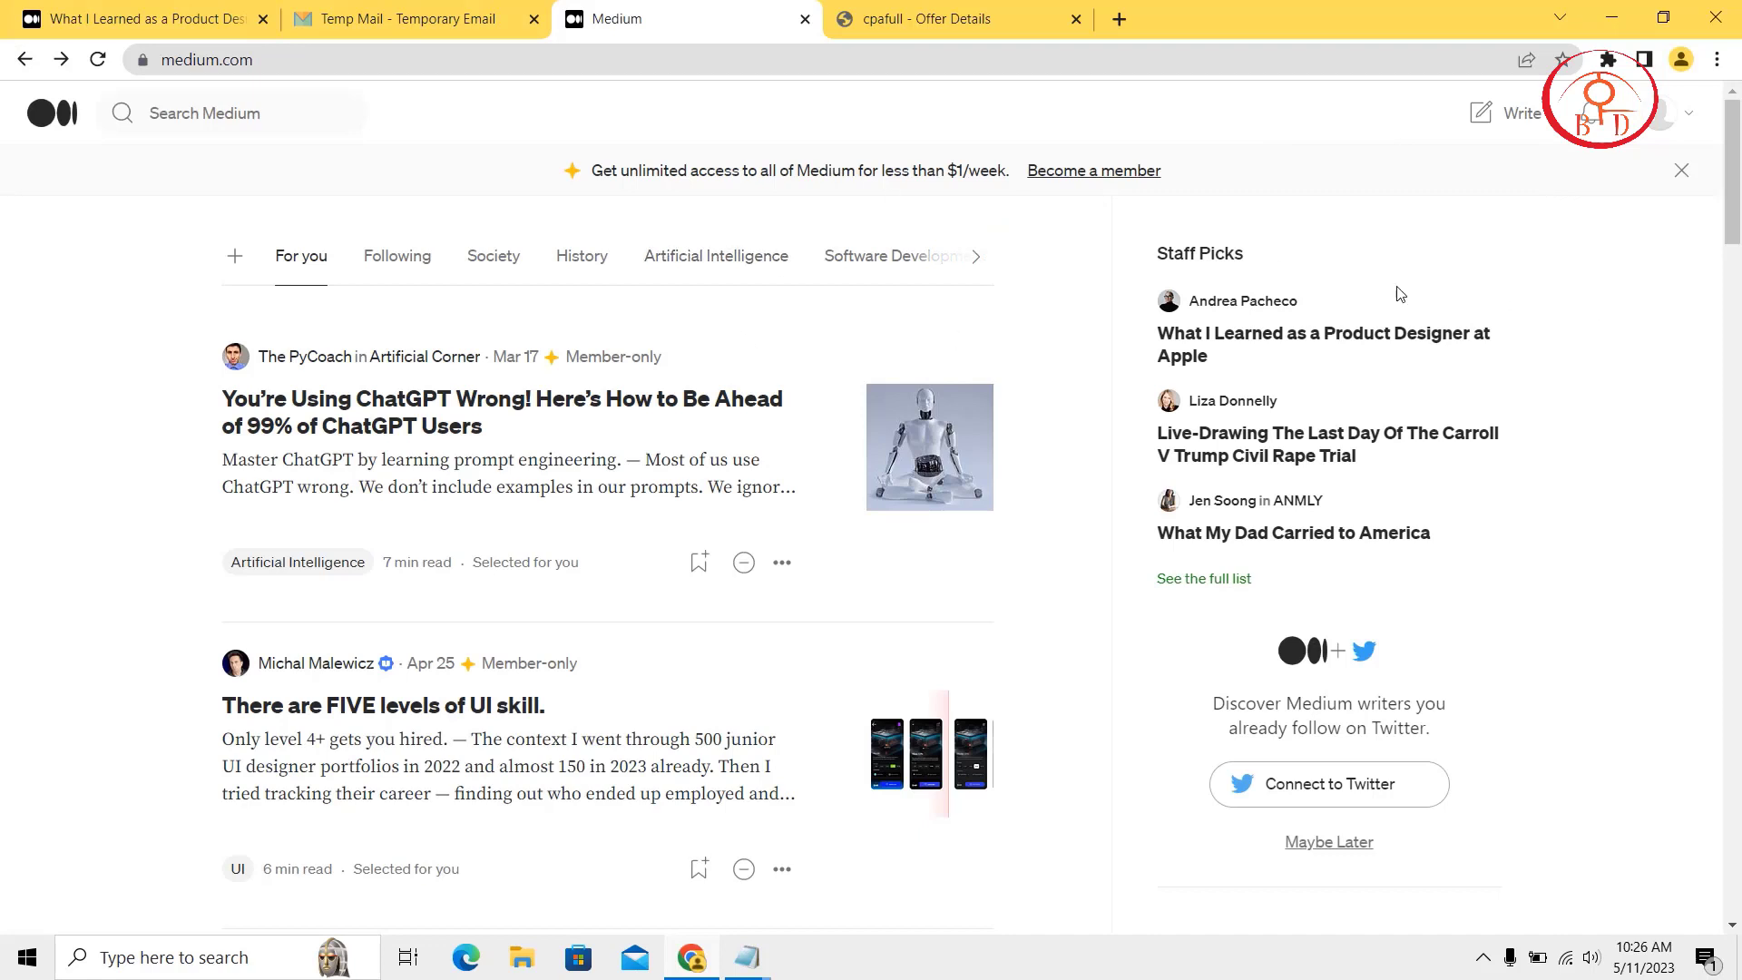
Examine the account's library, covering its own lists, saved lists and highlights.
click(1648, 127)
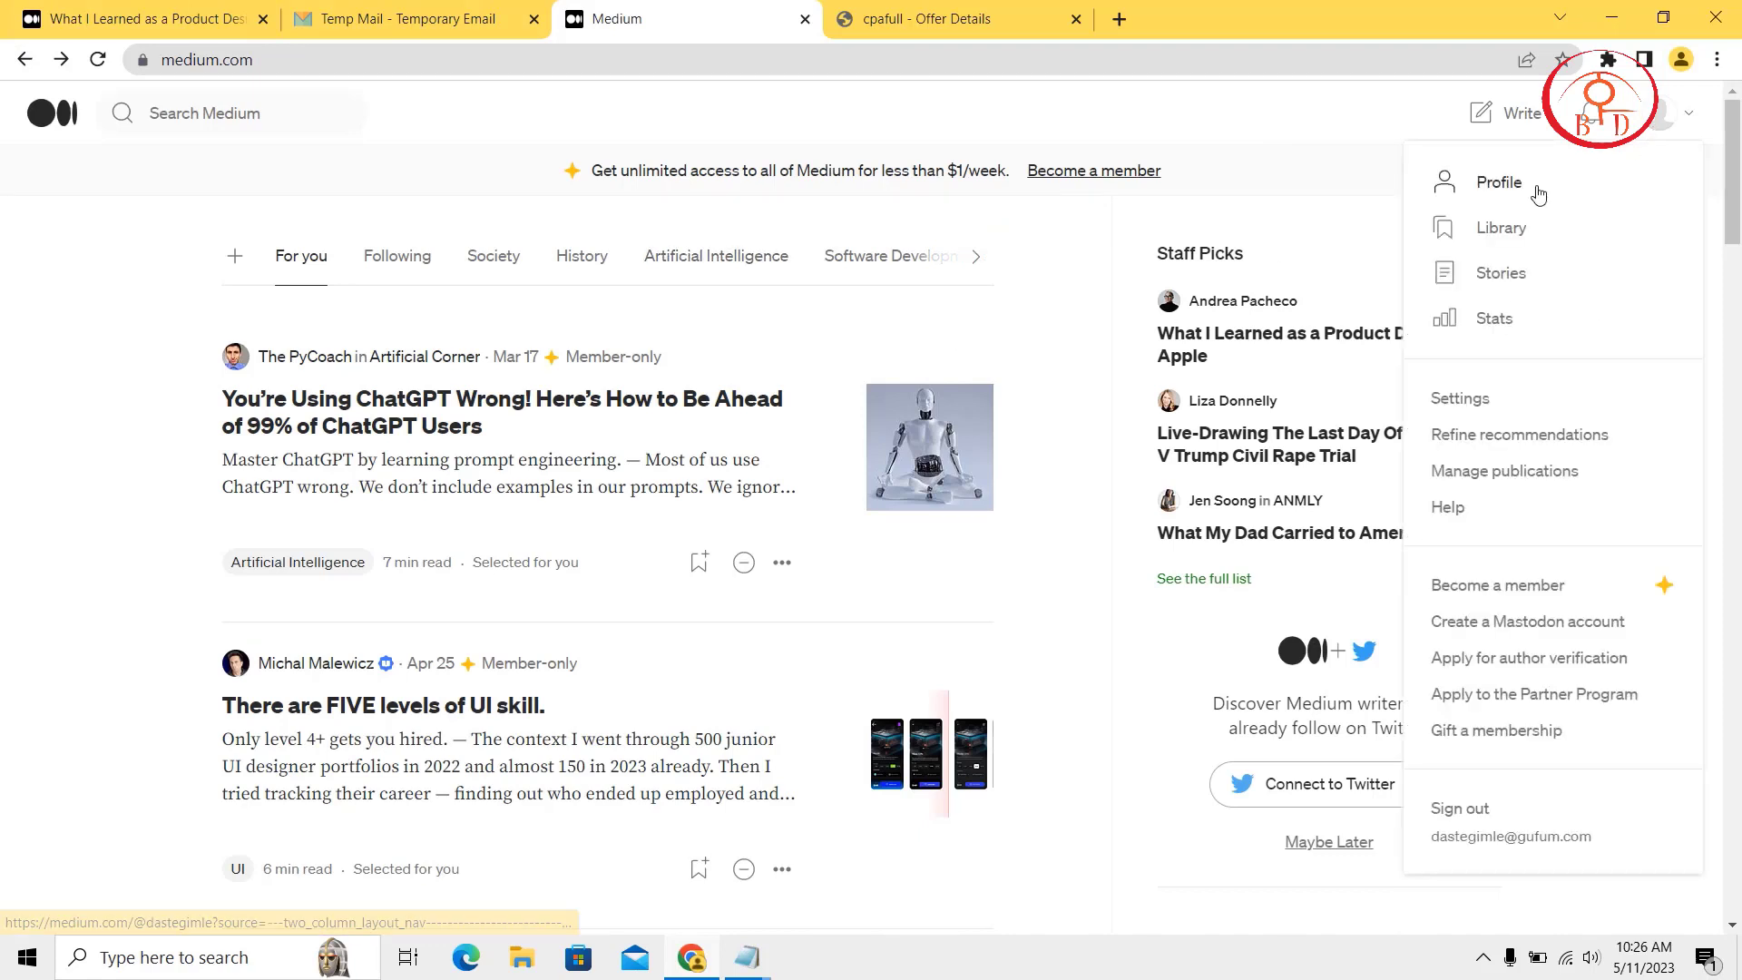
click(1477, 224)
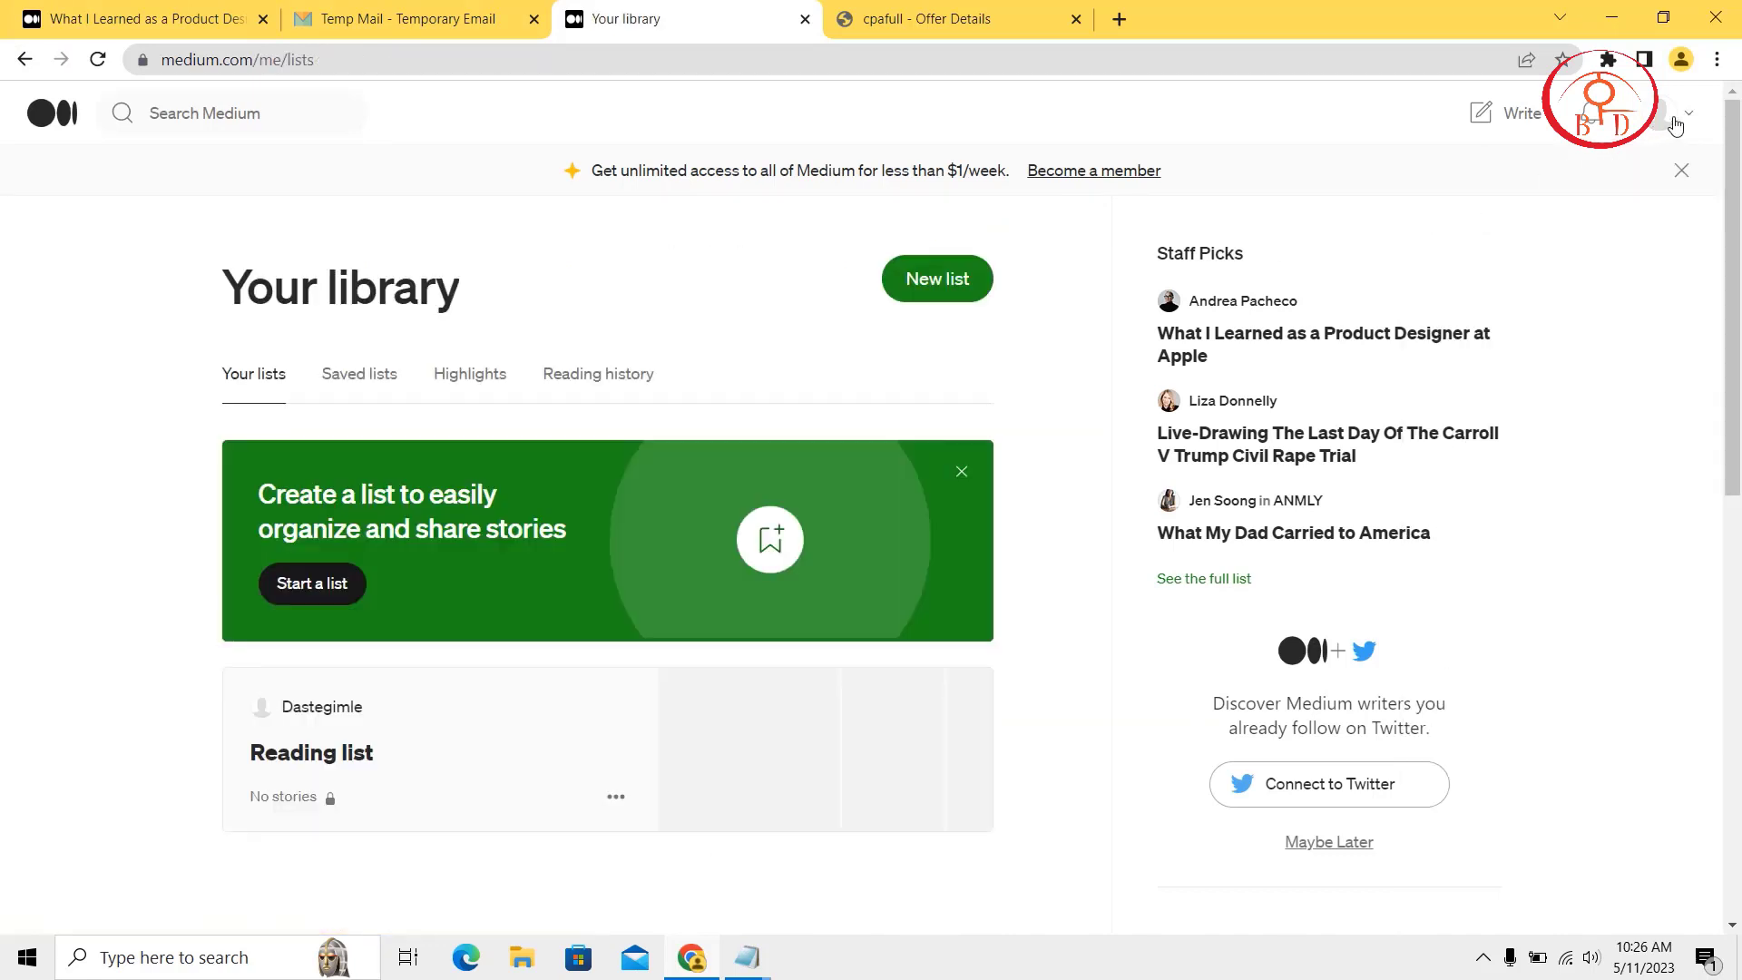
scroll(672, 695, down, 3)
scroll(672, 696, up, 3)
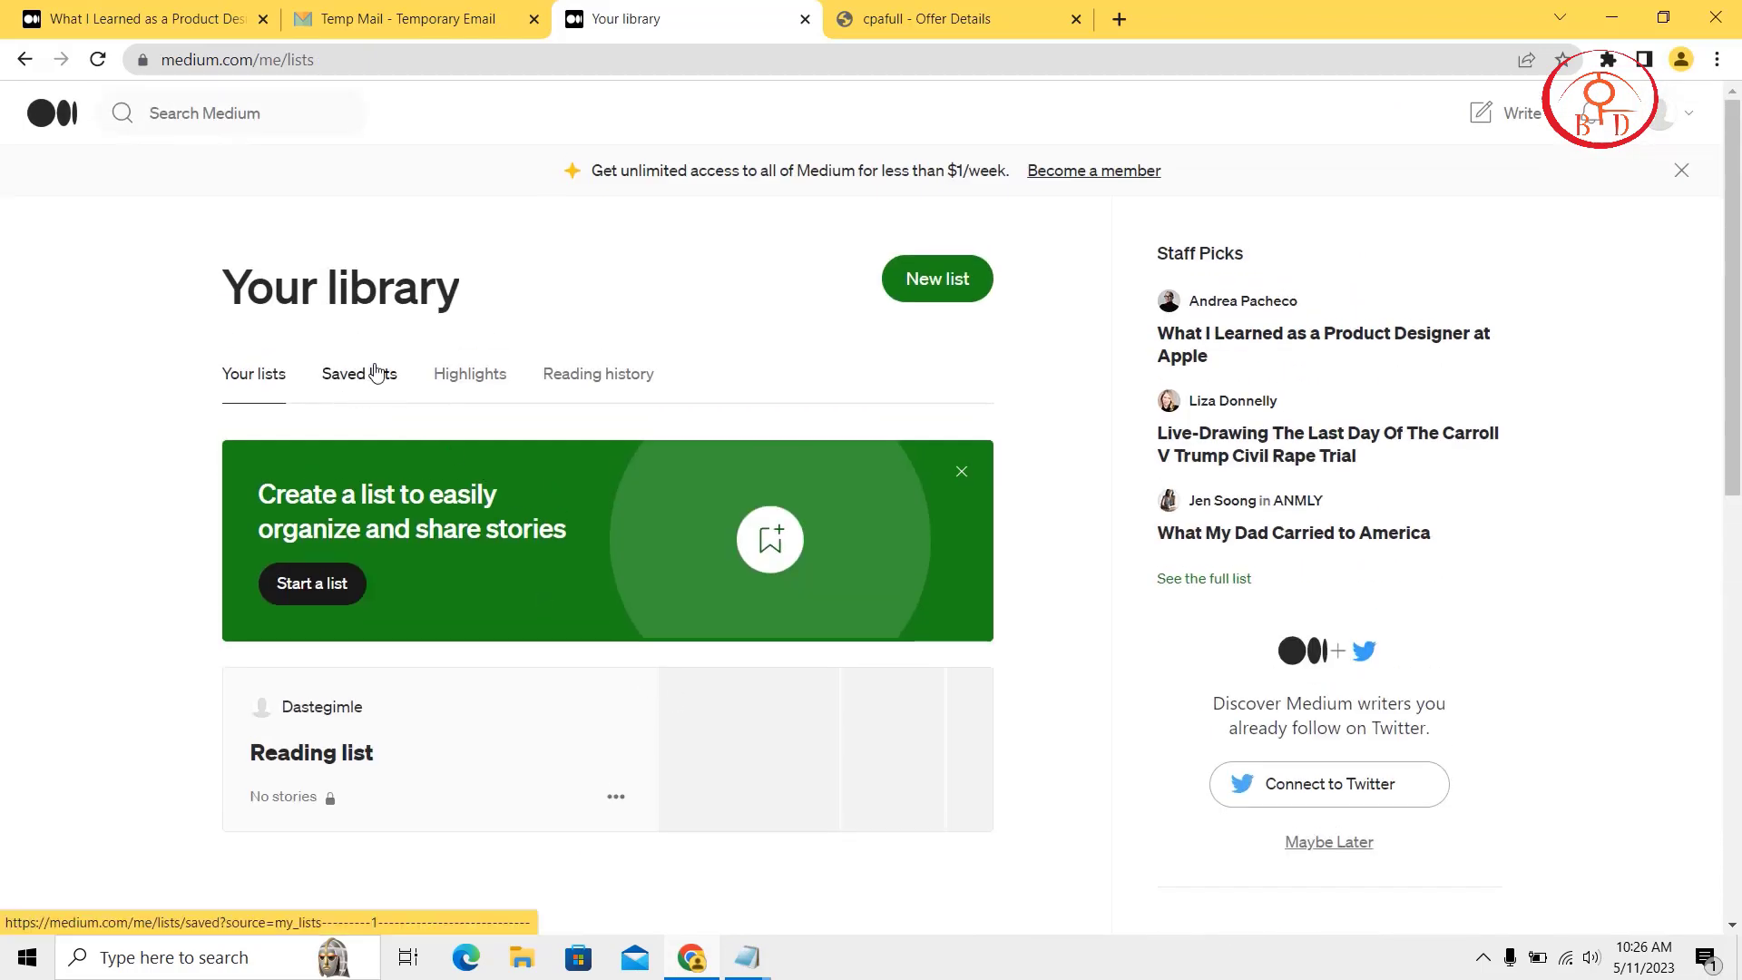
click(360, 389)
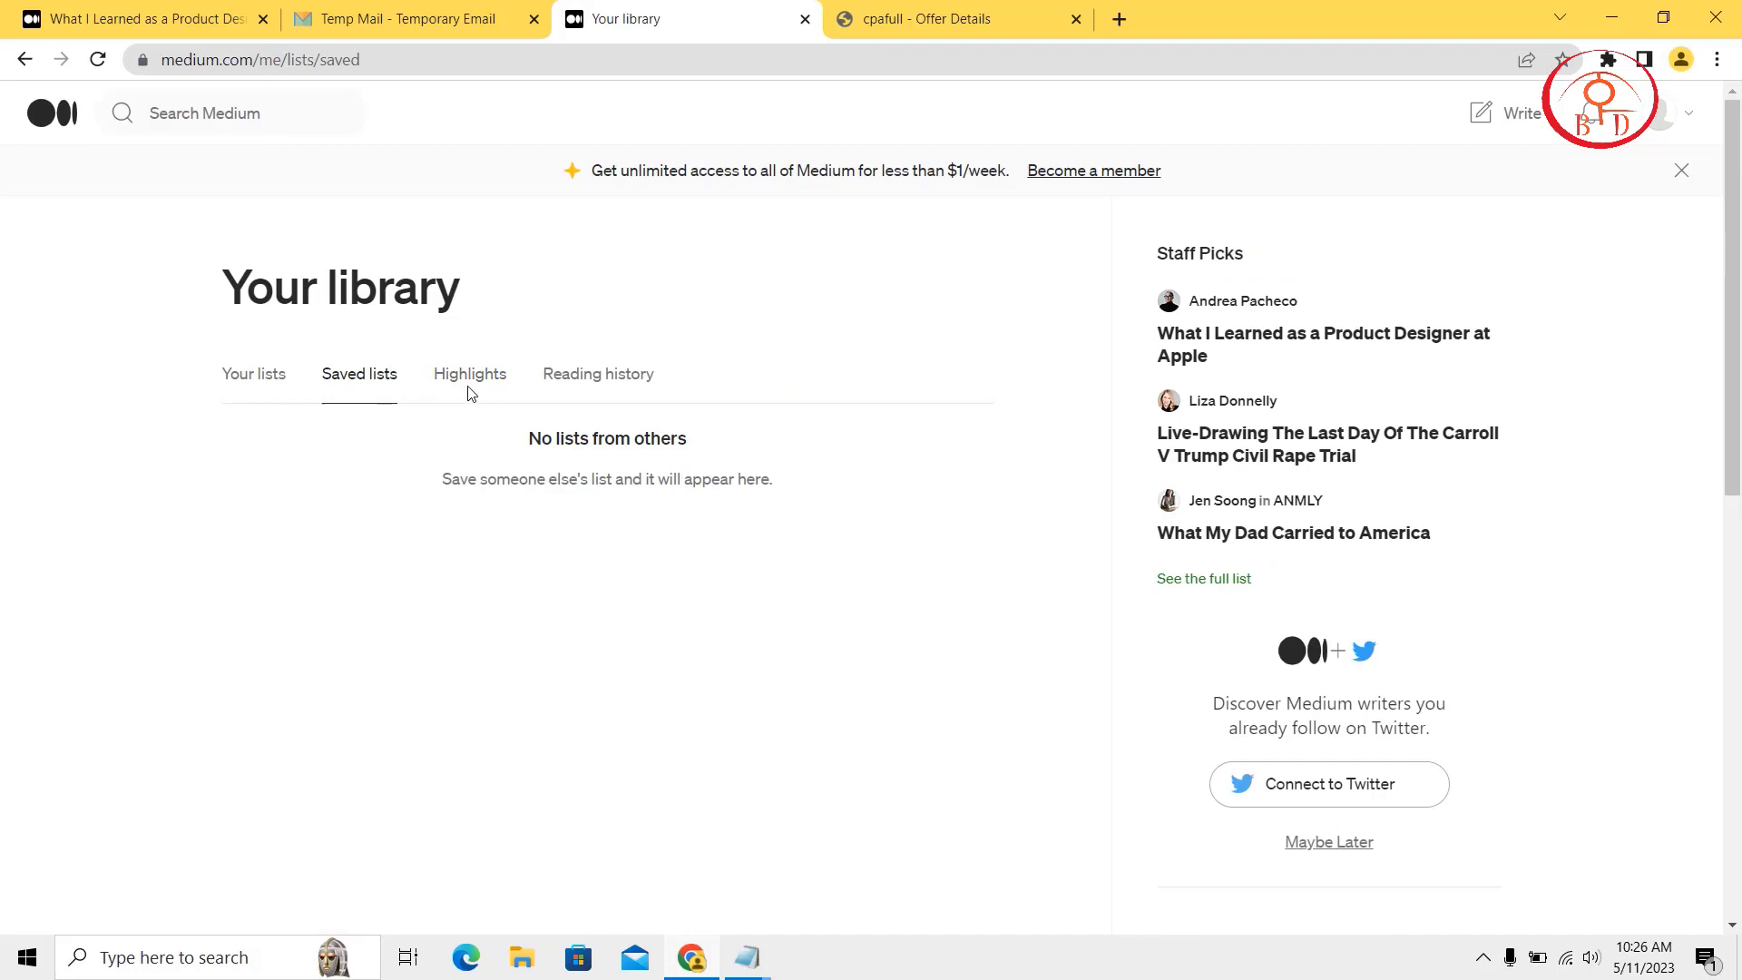
click(472, 379)
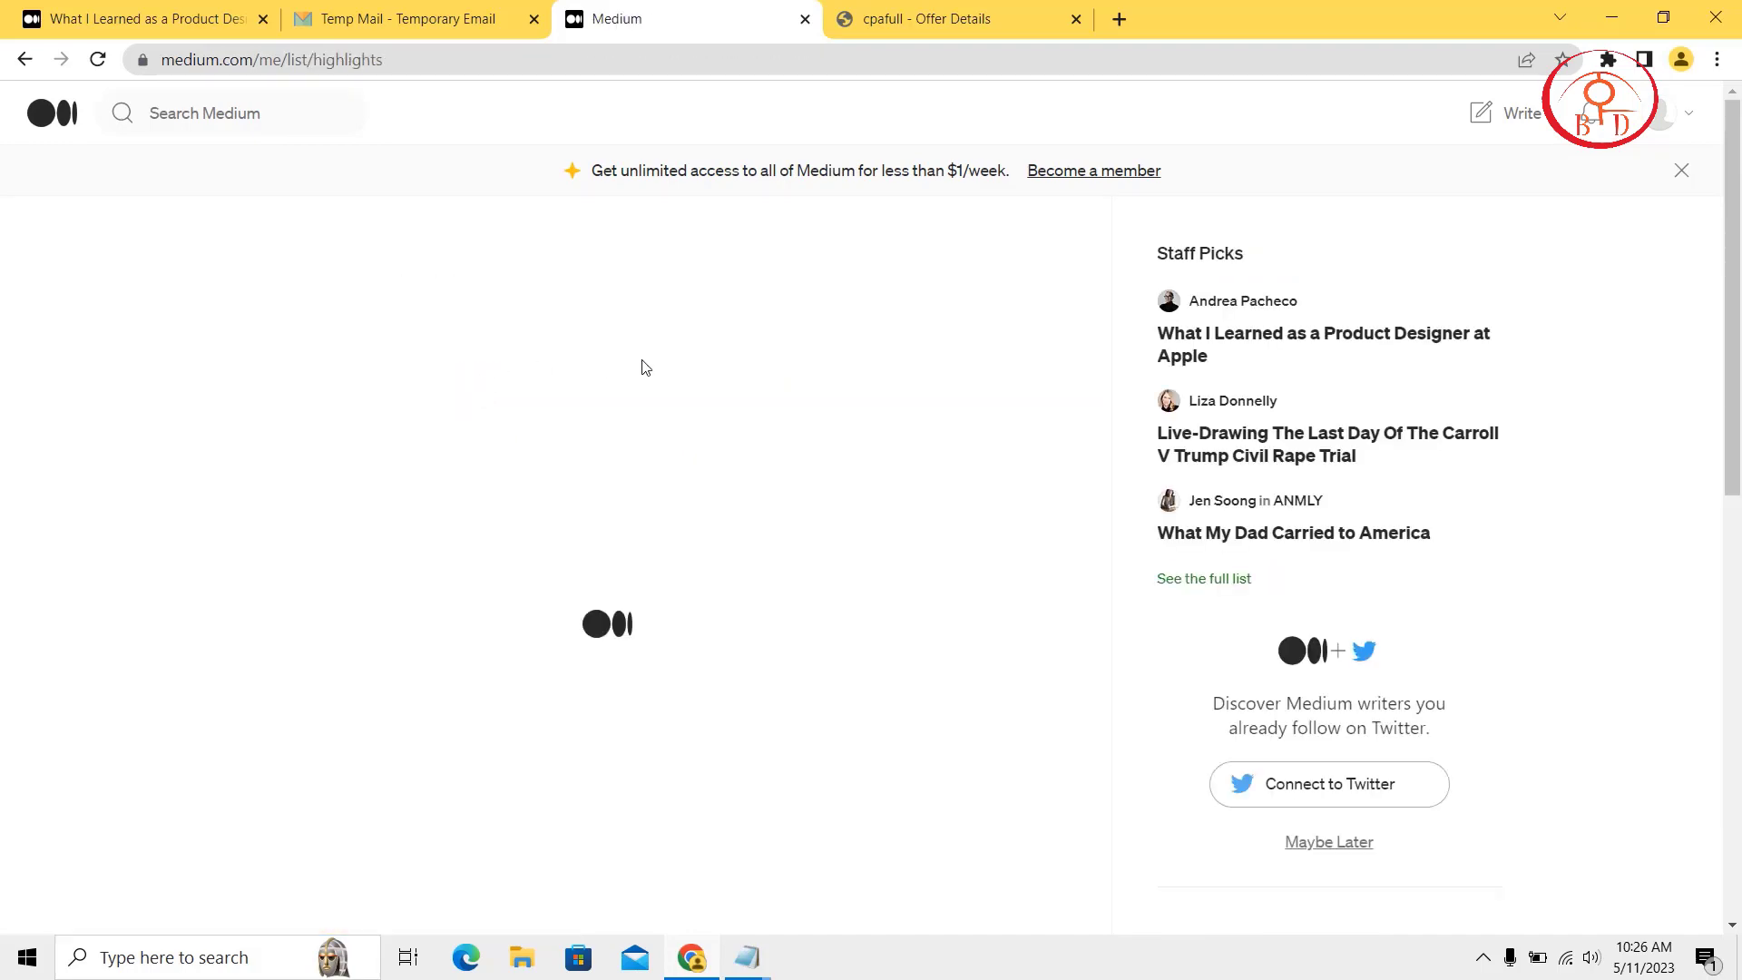
click(251, 387)
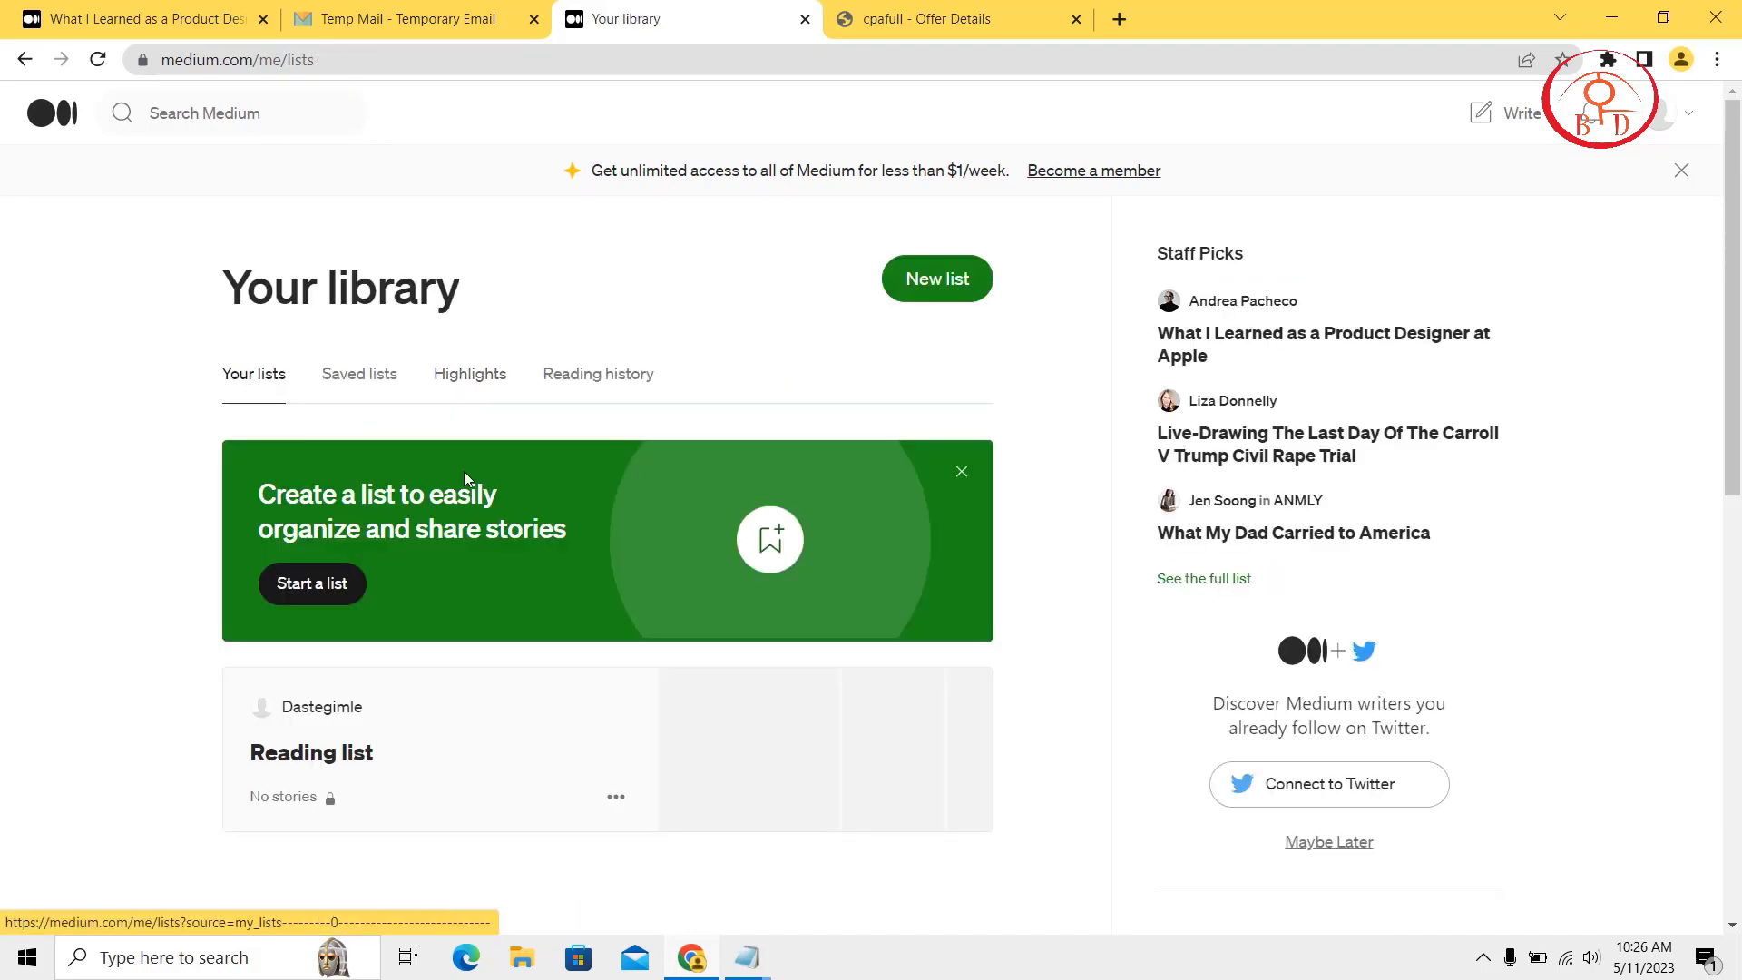
scroll(614, 606, down, 10)
scroll(617, 605, up, 6)
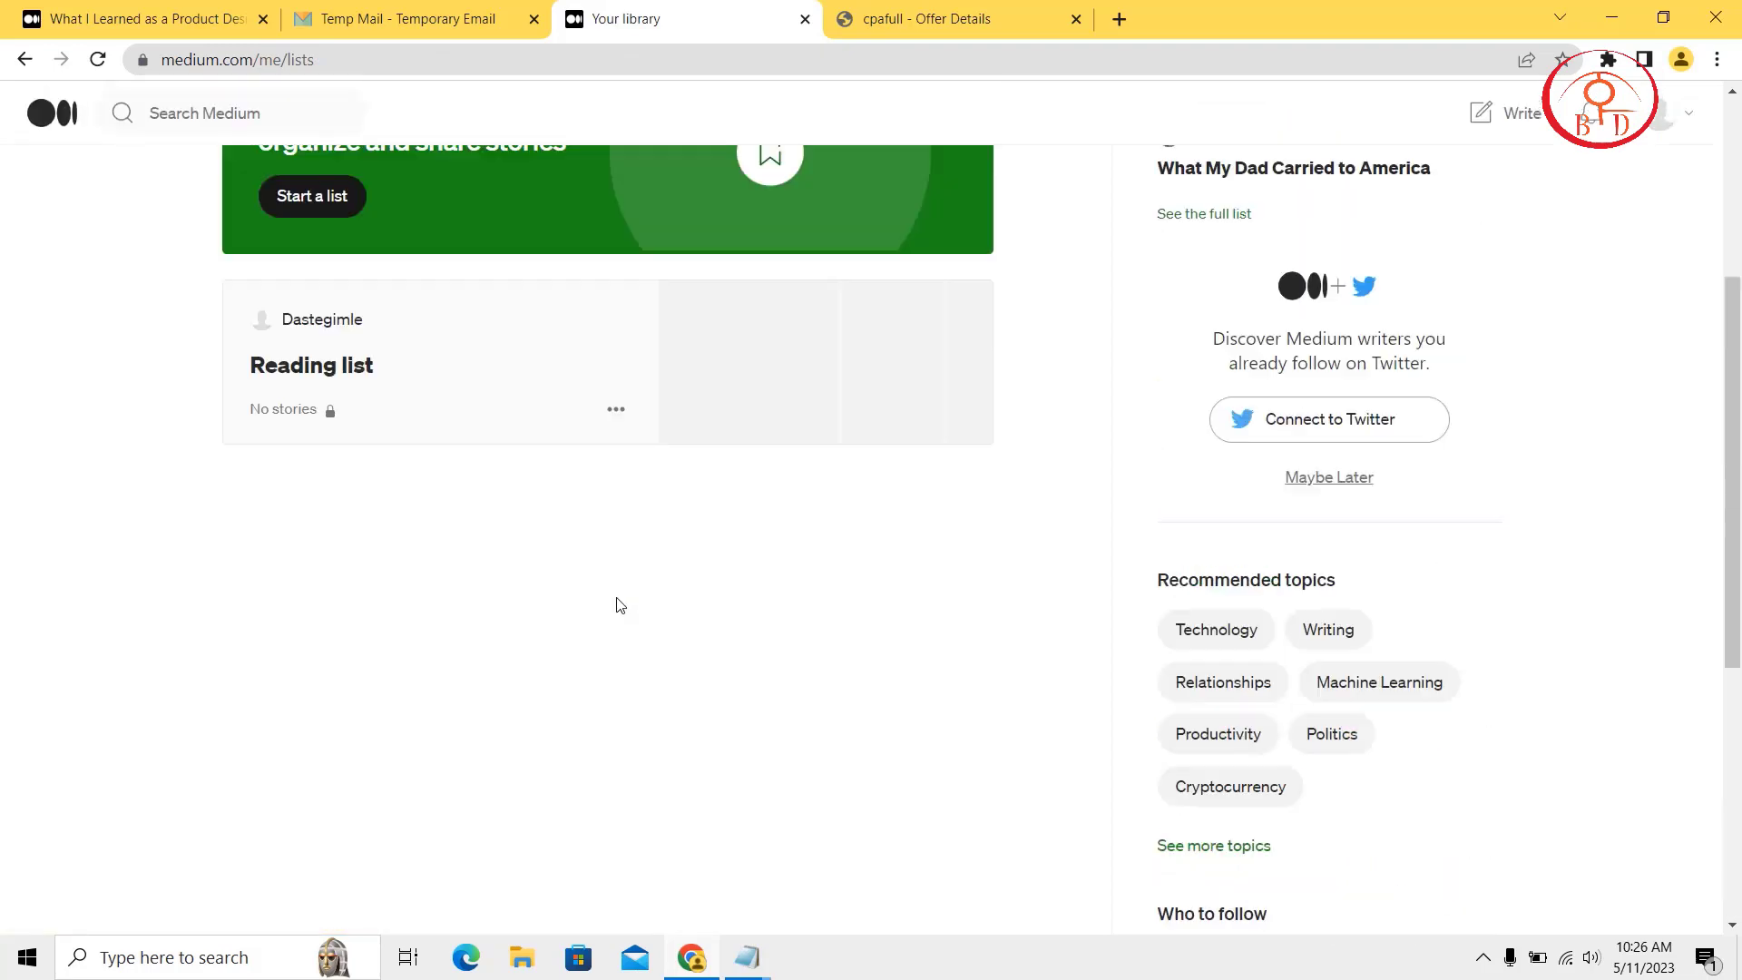
scroll(620, 605, up, 4)
Open the account's own profile and check that both giveaway stories are listed.
click(1666, 120)
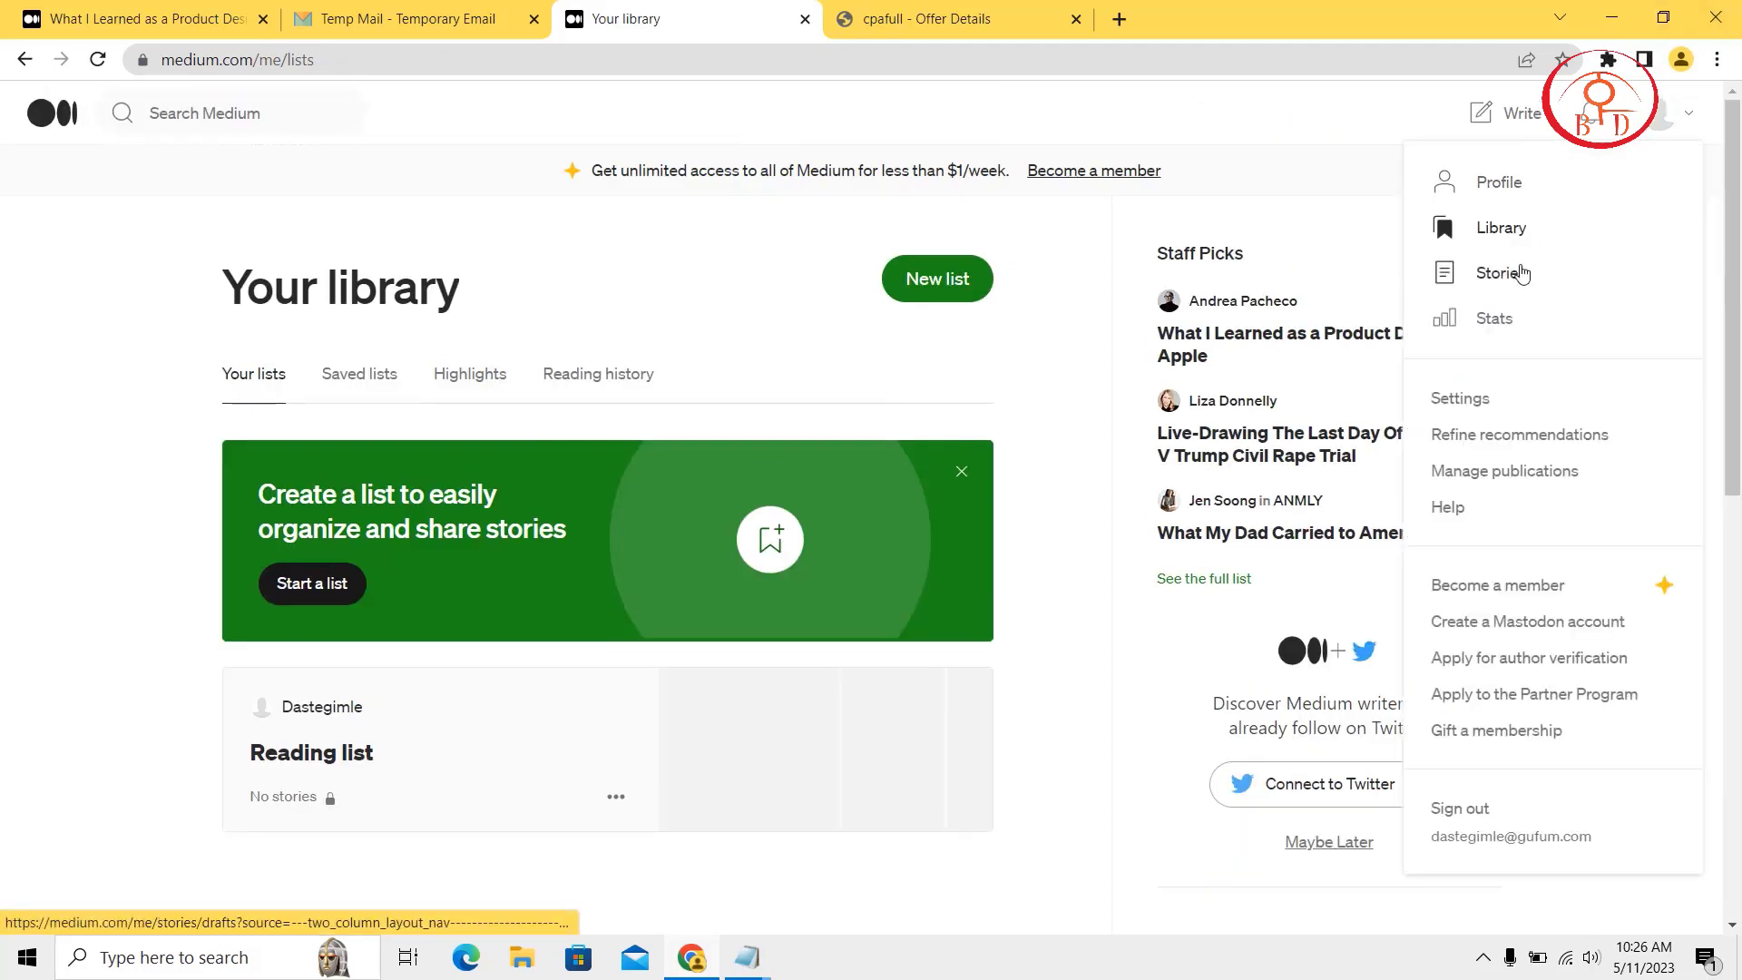
click(1501, 191)
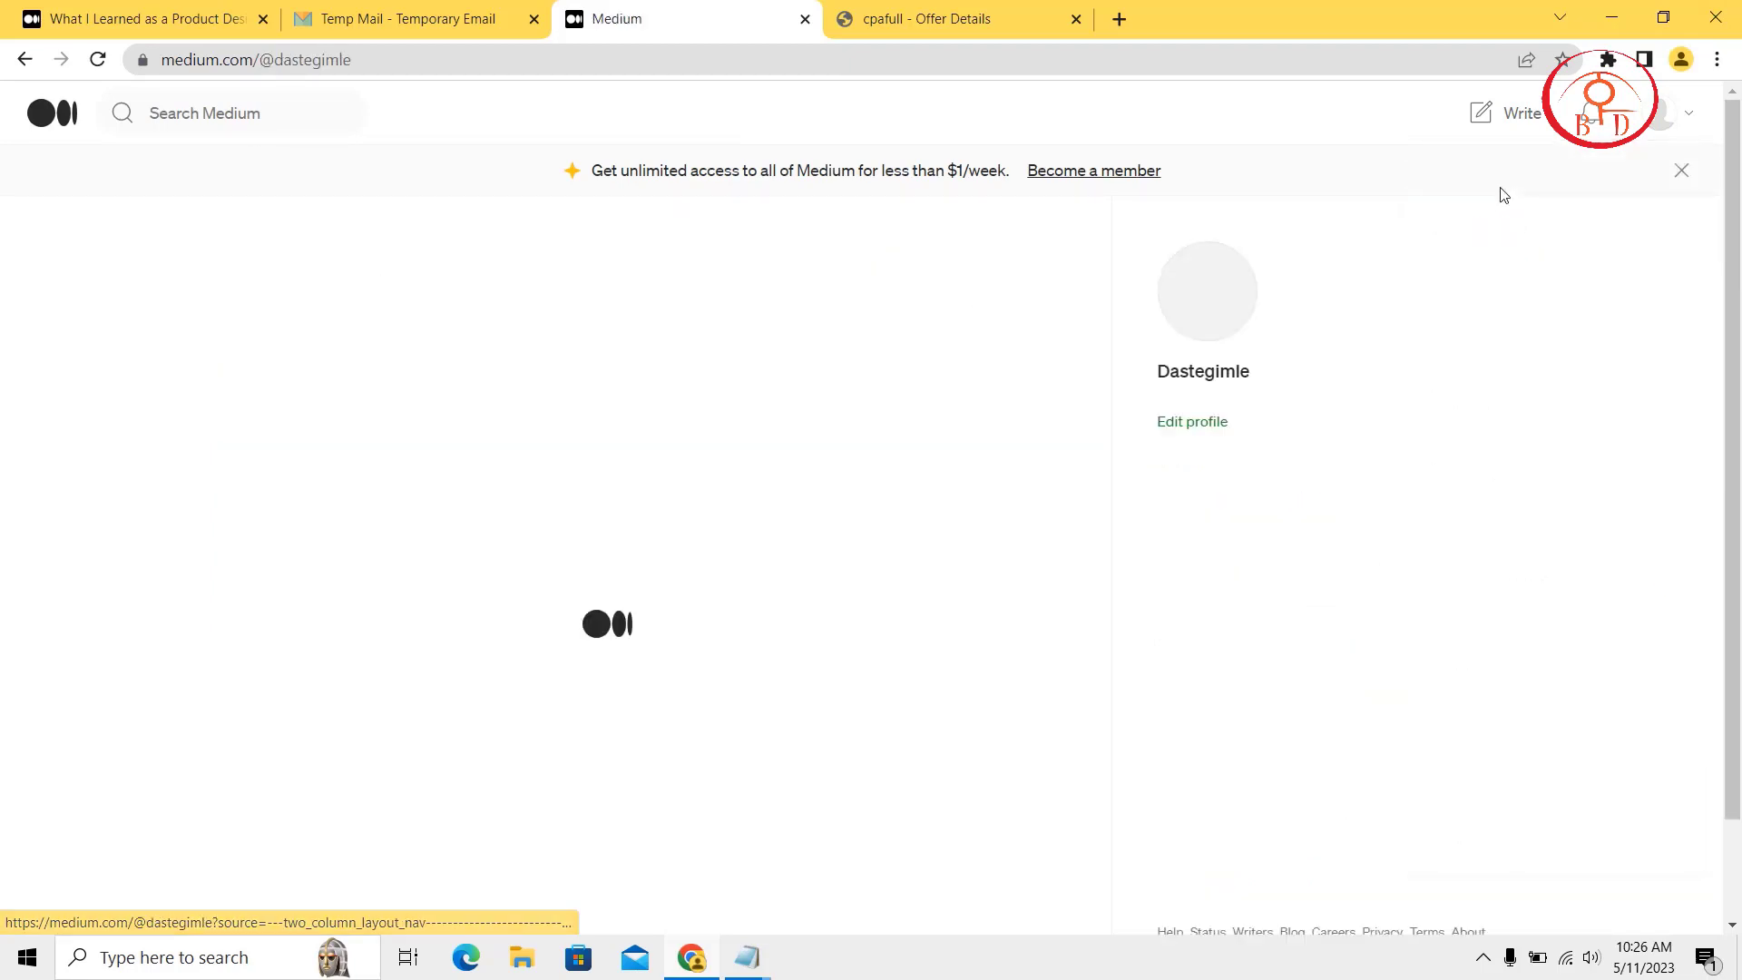
scroll(742, 557, down, 1)
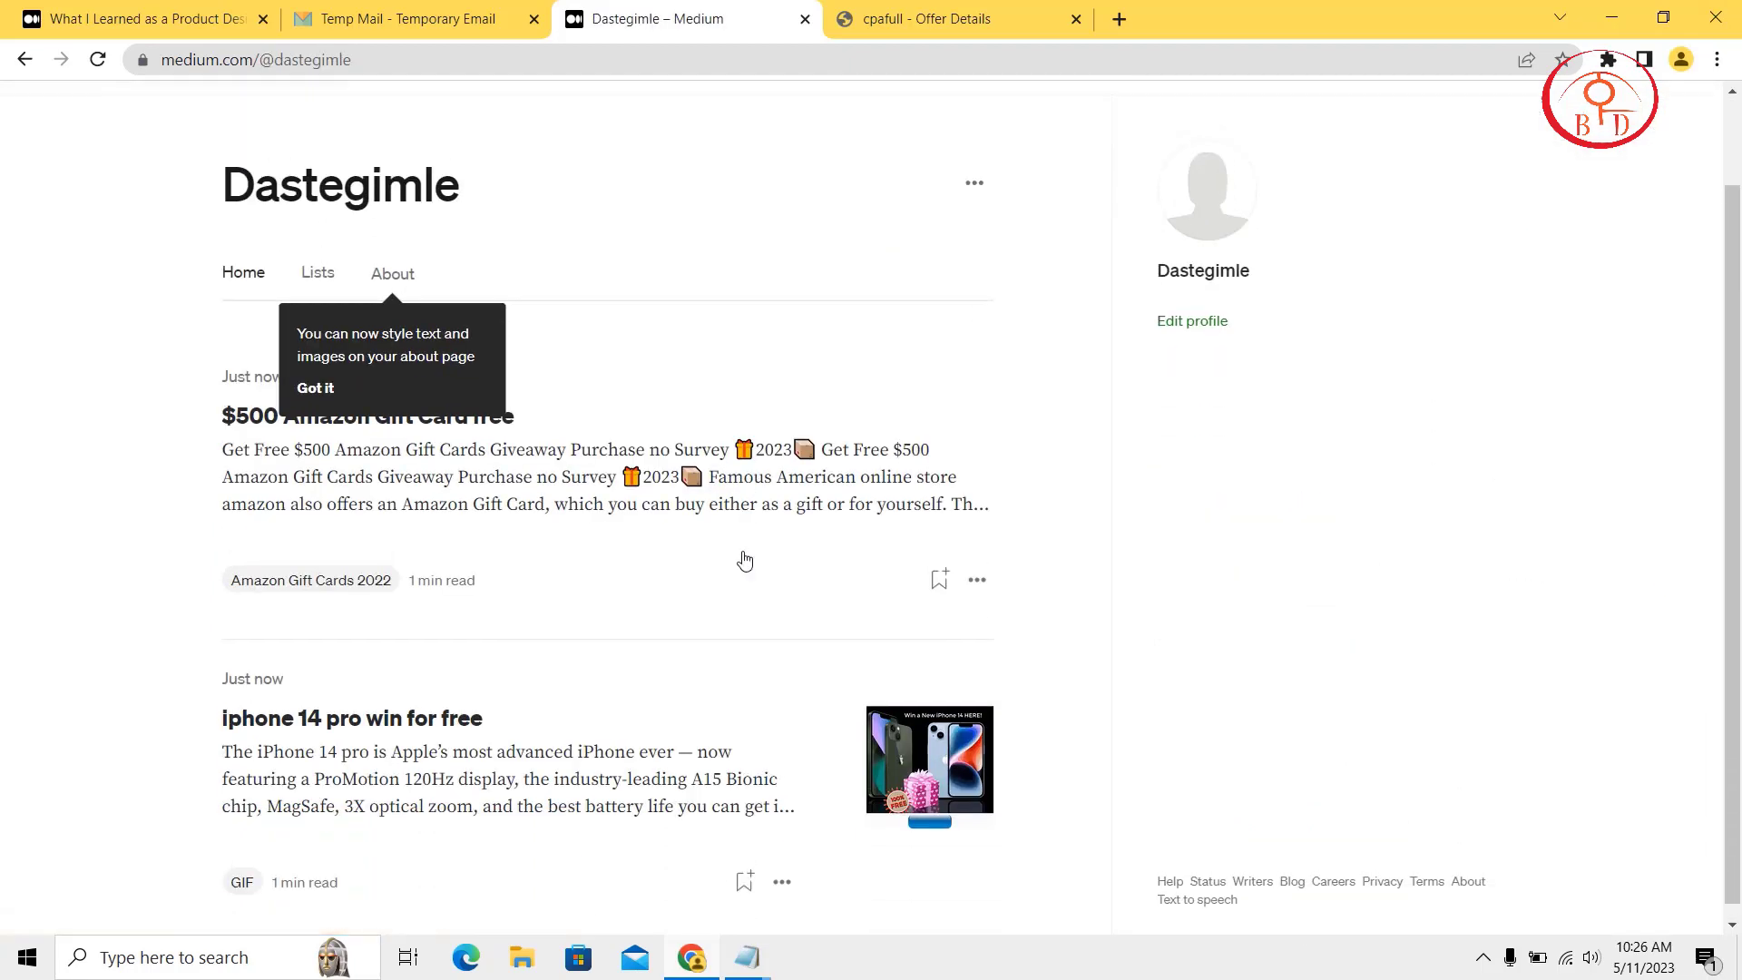
scroll(742, 558, up, 1)
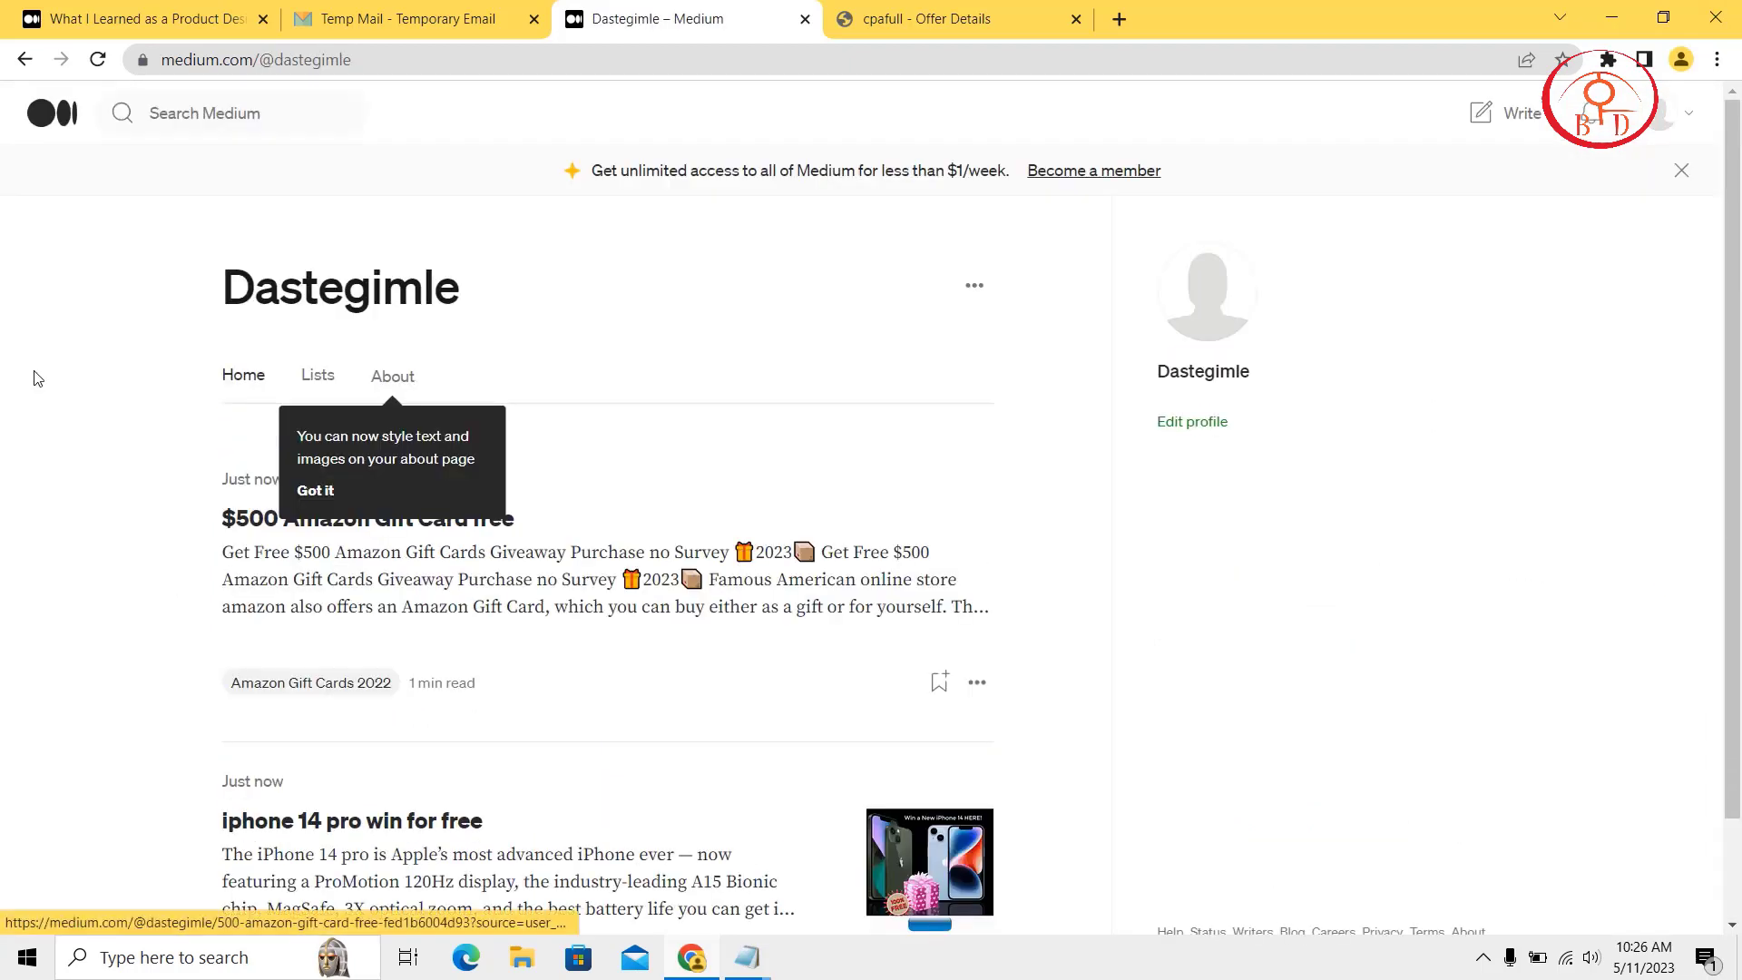
Browse the home feed's story recommendations along with the recommended topics and suggested writers to follow.
click(55, 123)
scroll(763, 435, down, 20)
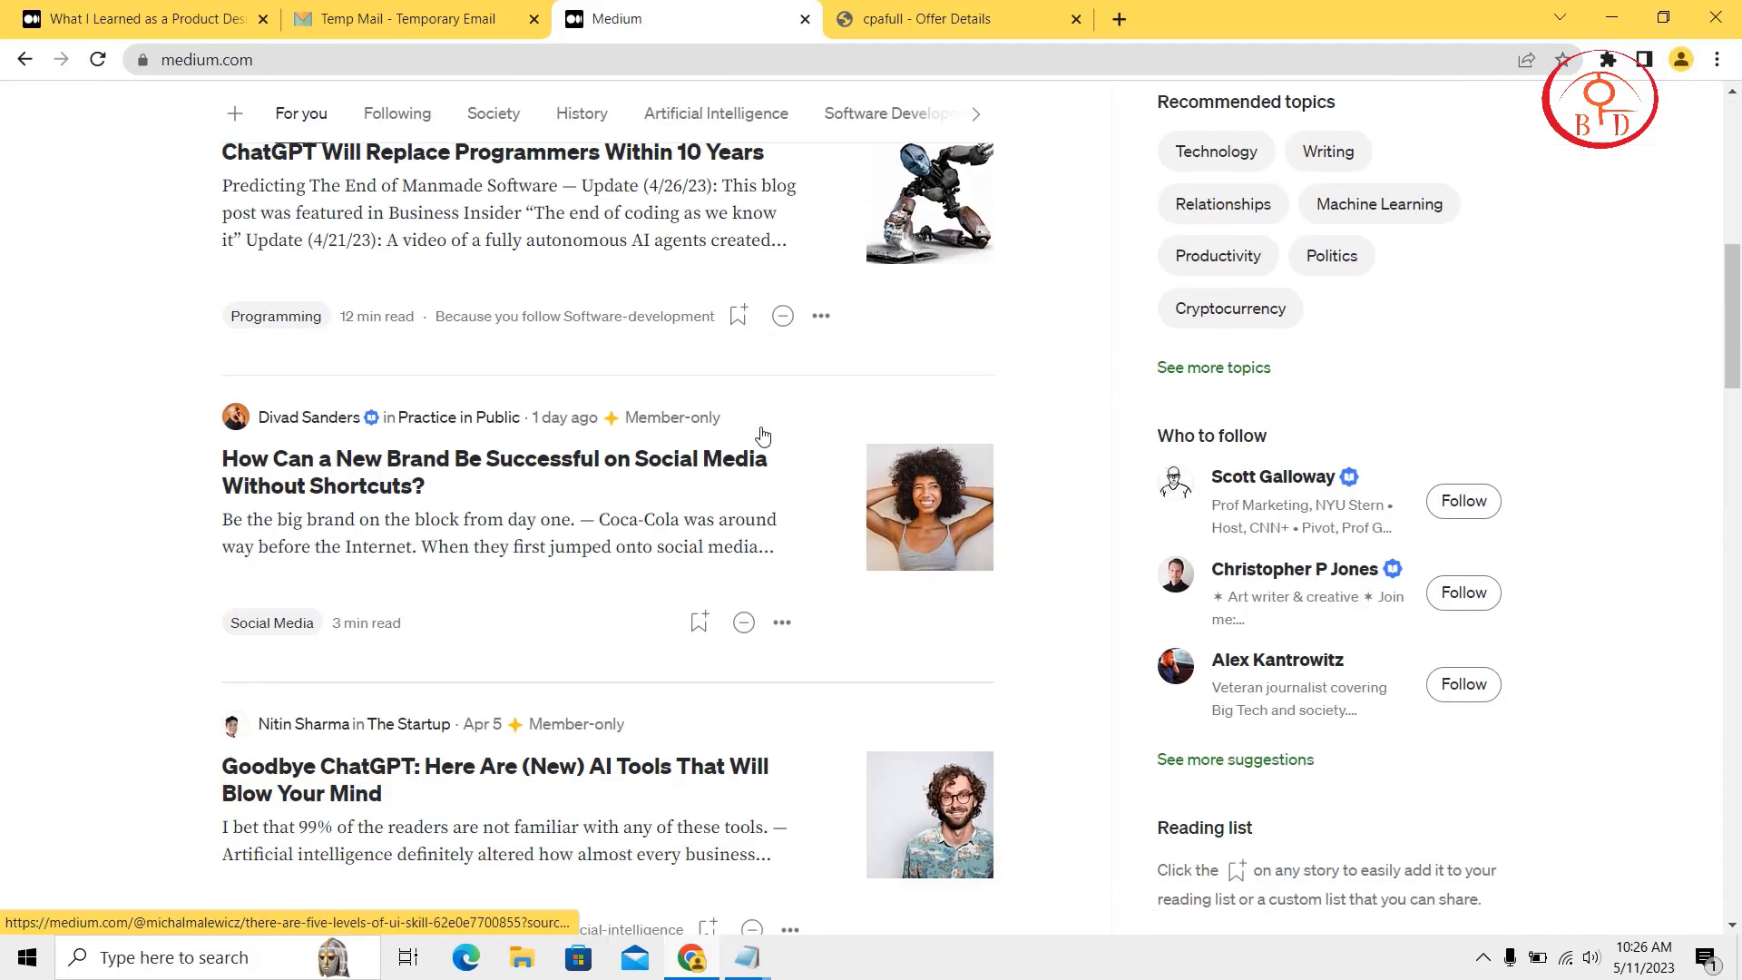
scroll(762, 436, down, 3)
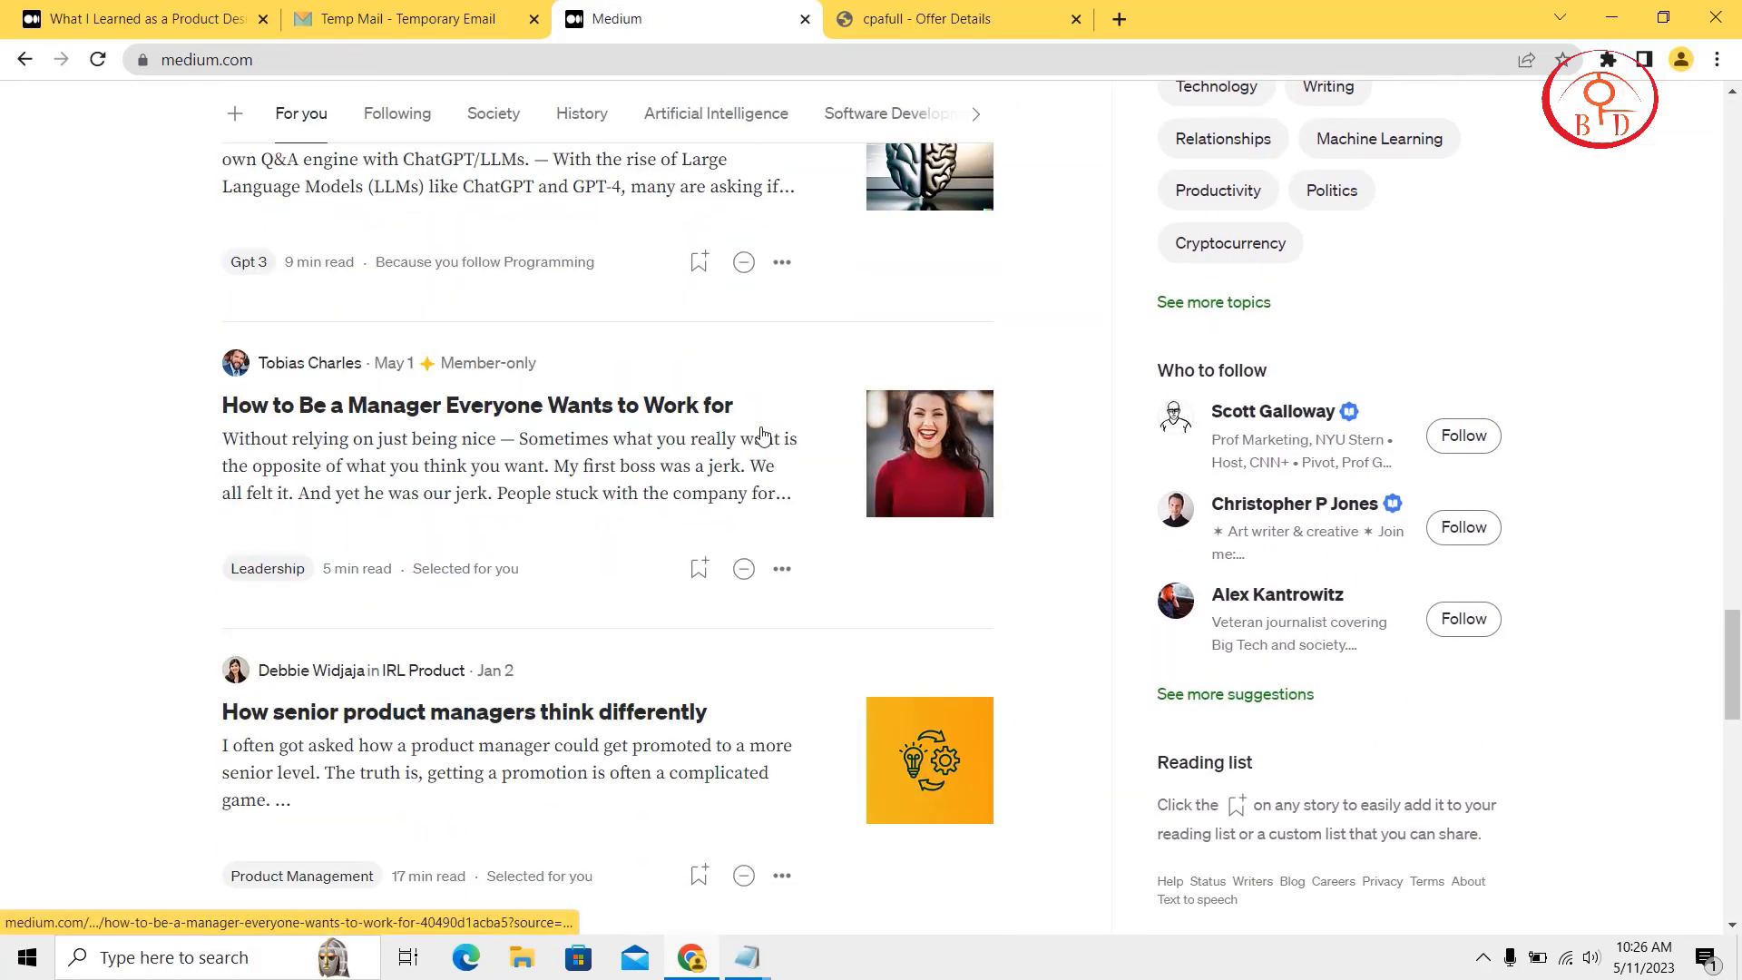
scroll(762, 436, up, 15)
scroll(762, 436, up, 10)
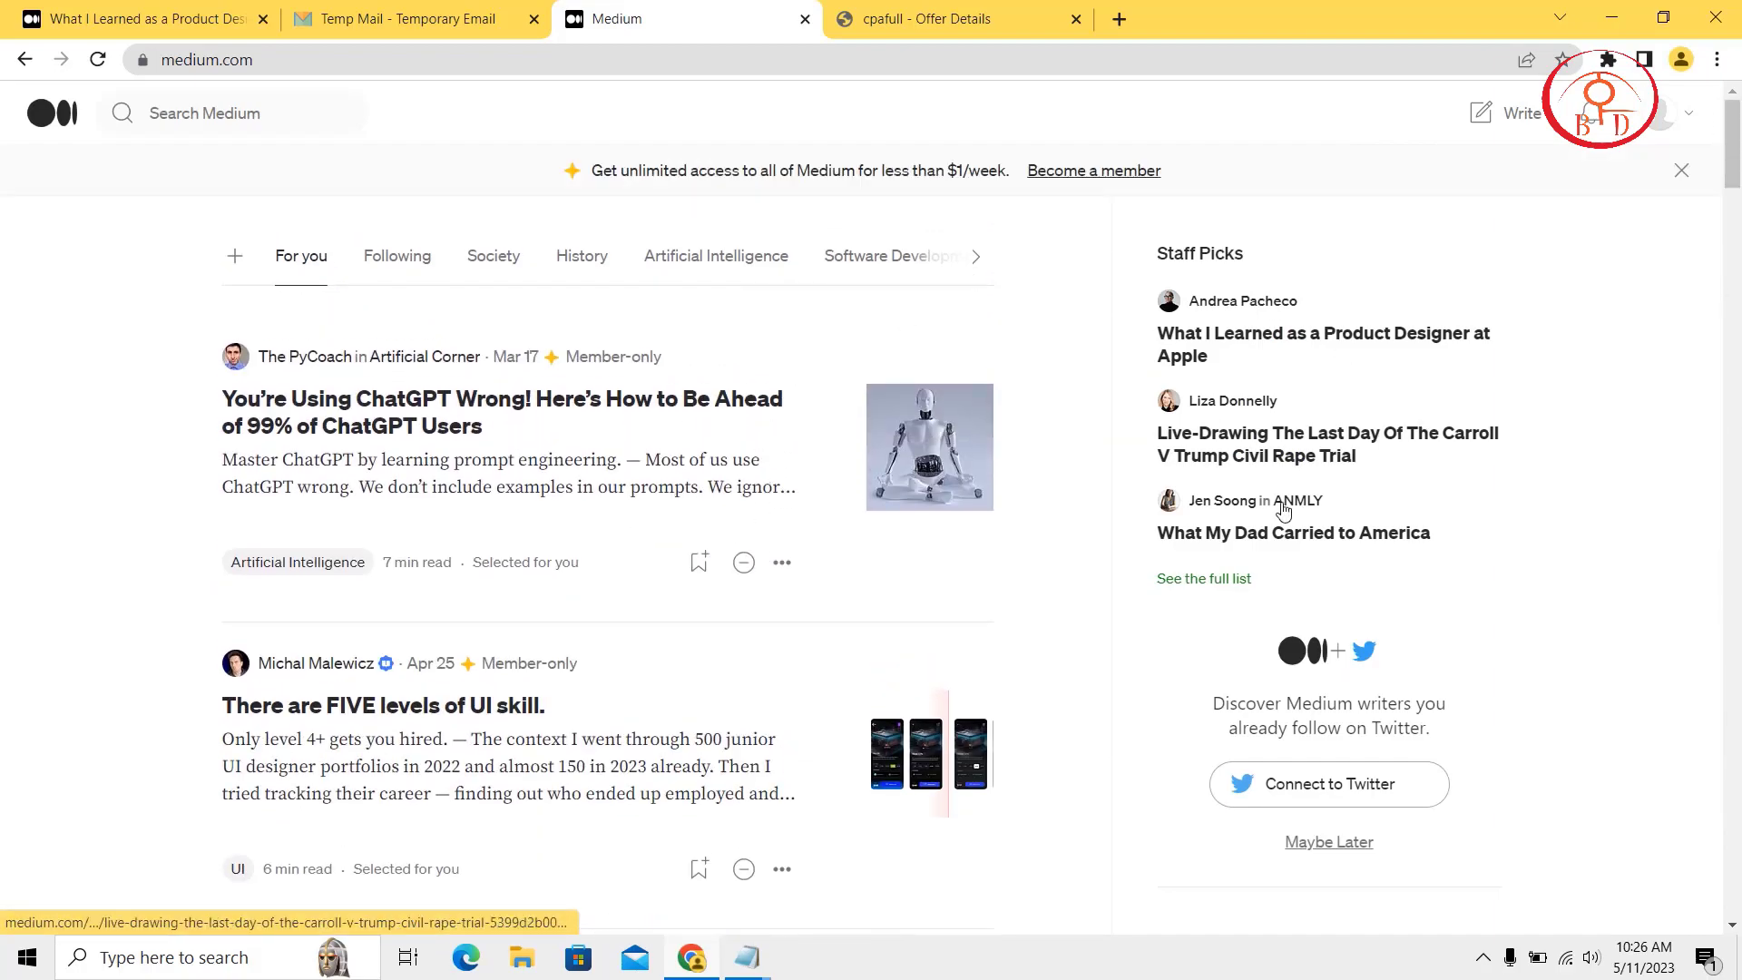
scroll(1283, 509, down, 15)
scroll(1285, 510, up, 3)
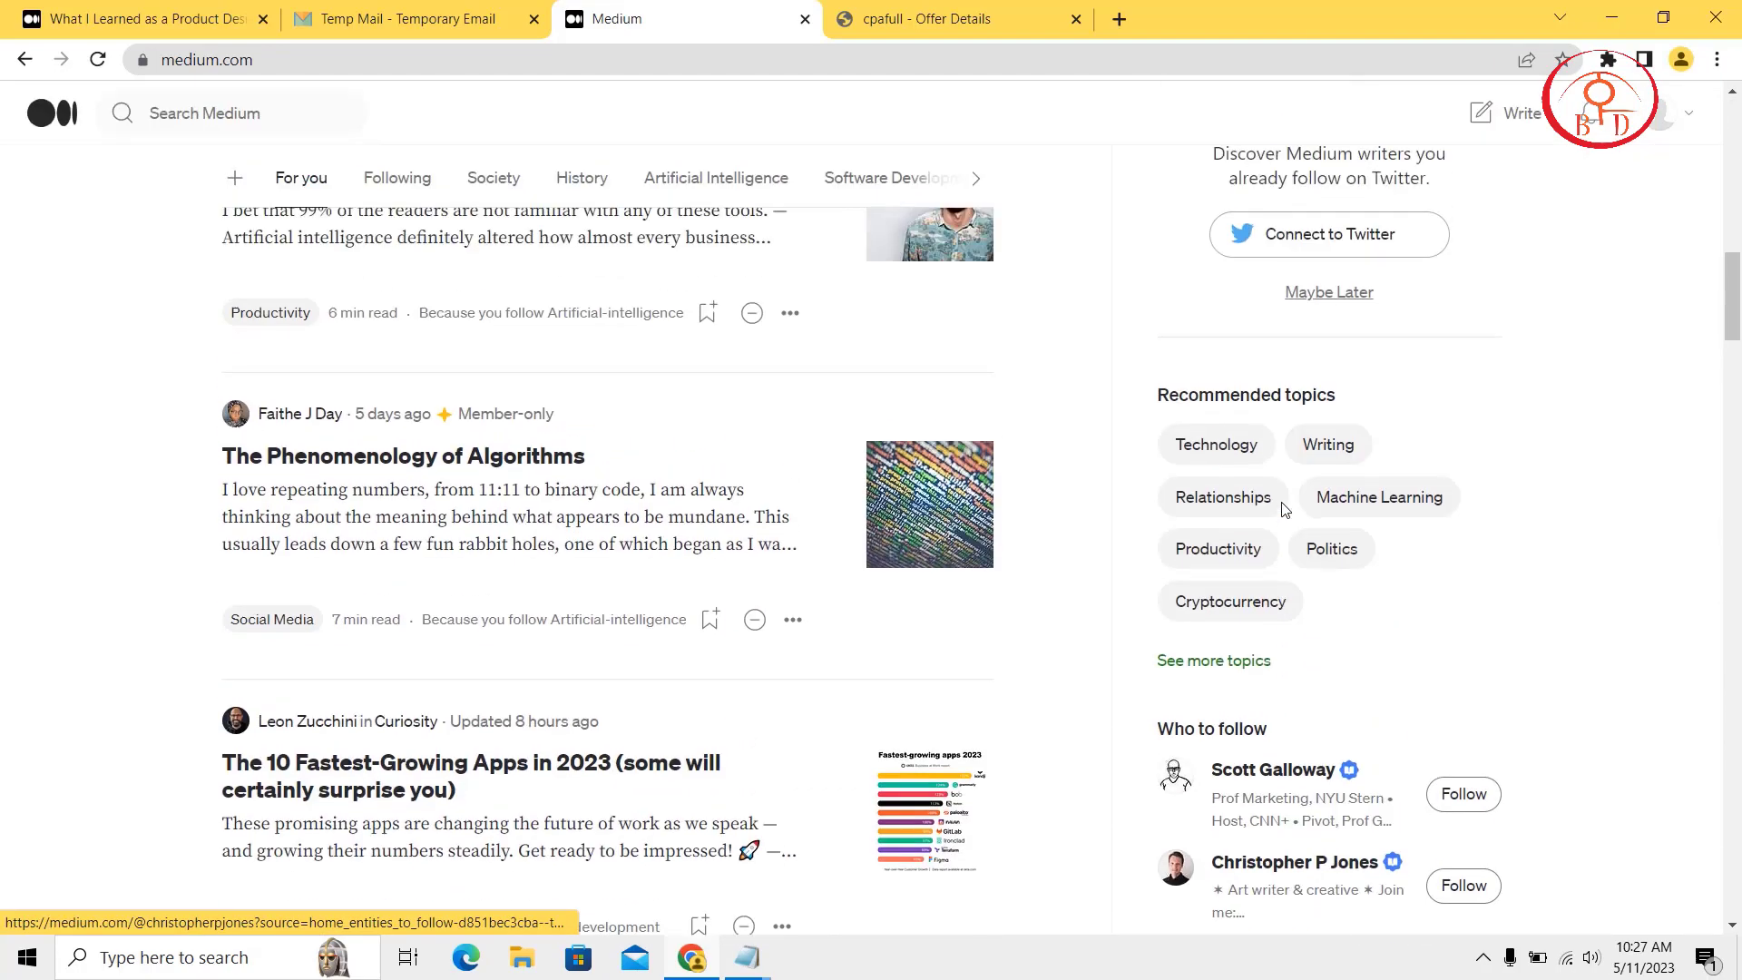
scroll(1284, 510, up, 1)
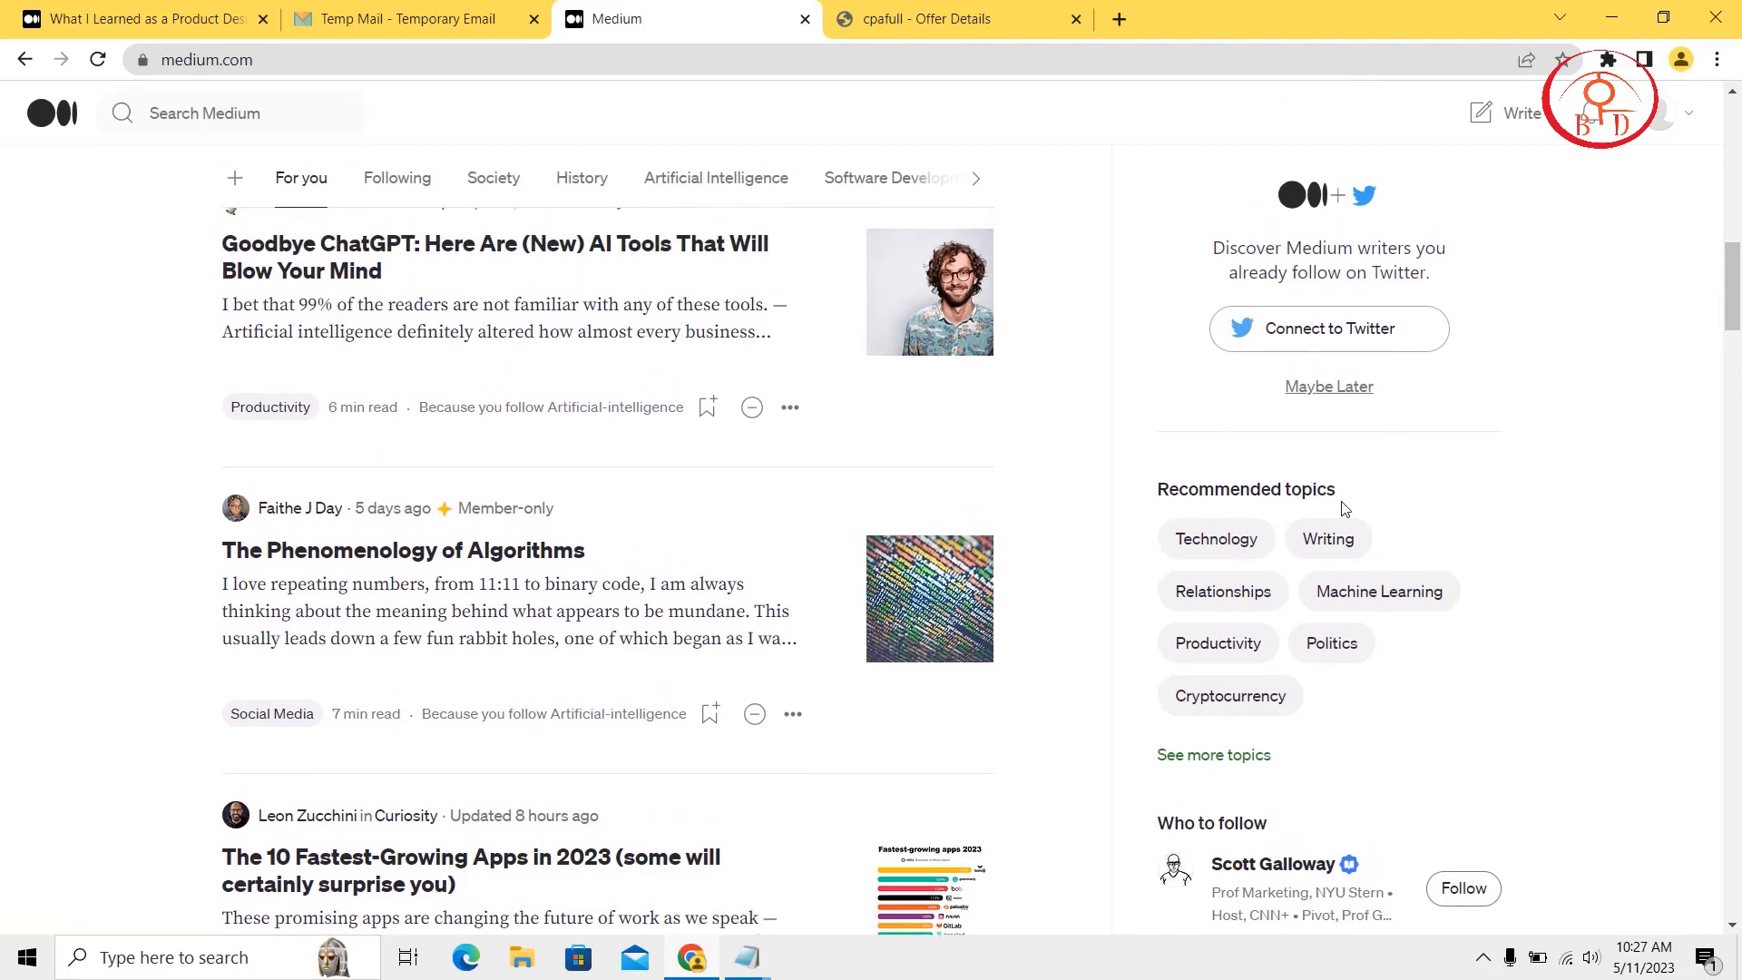
scroll(1402, 623, down, 6)
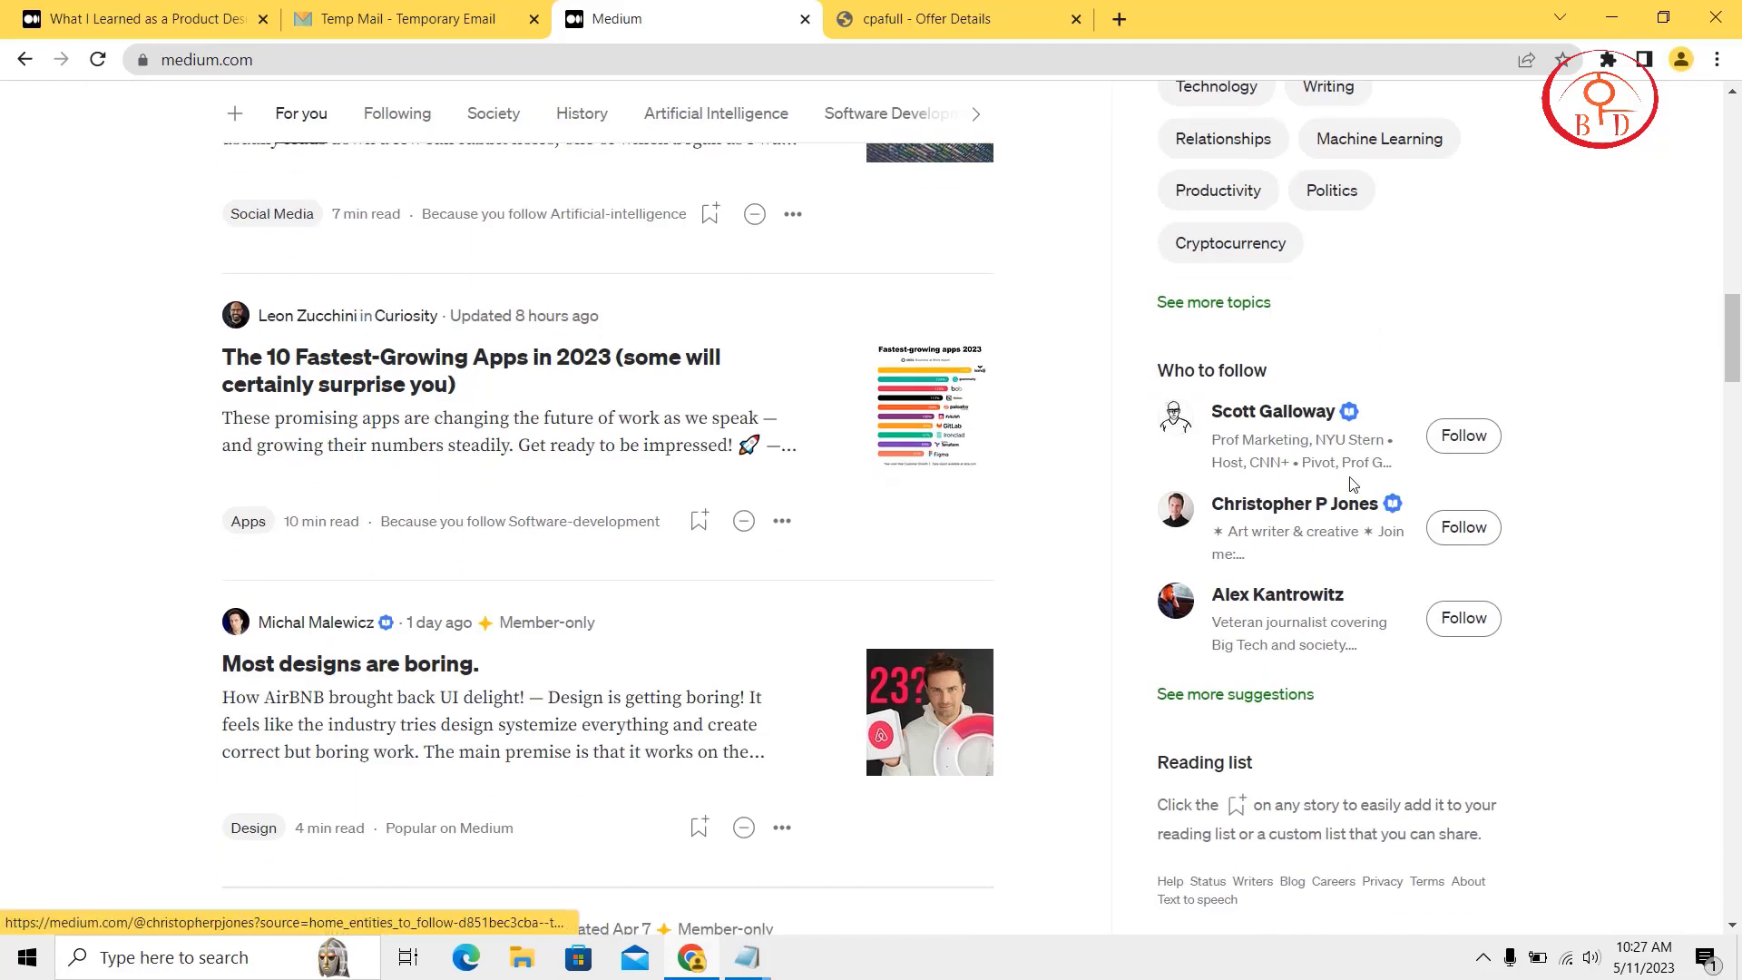
scroll(1346, 474, down, 1)
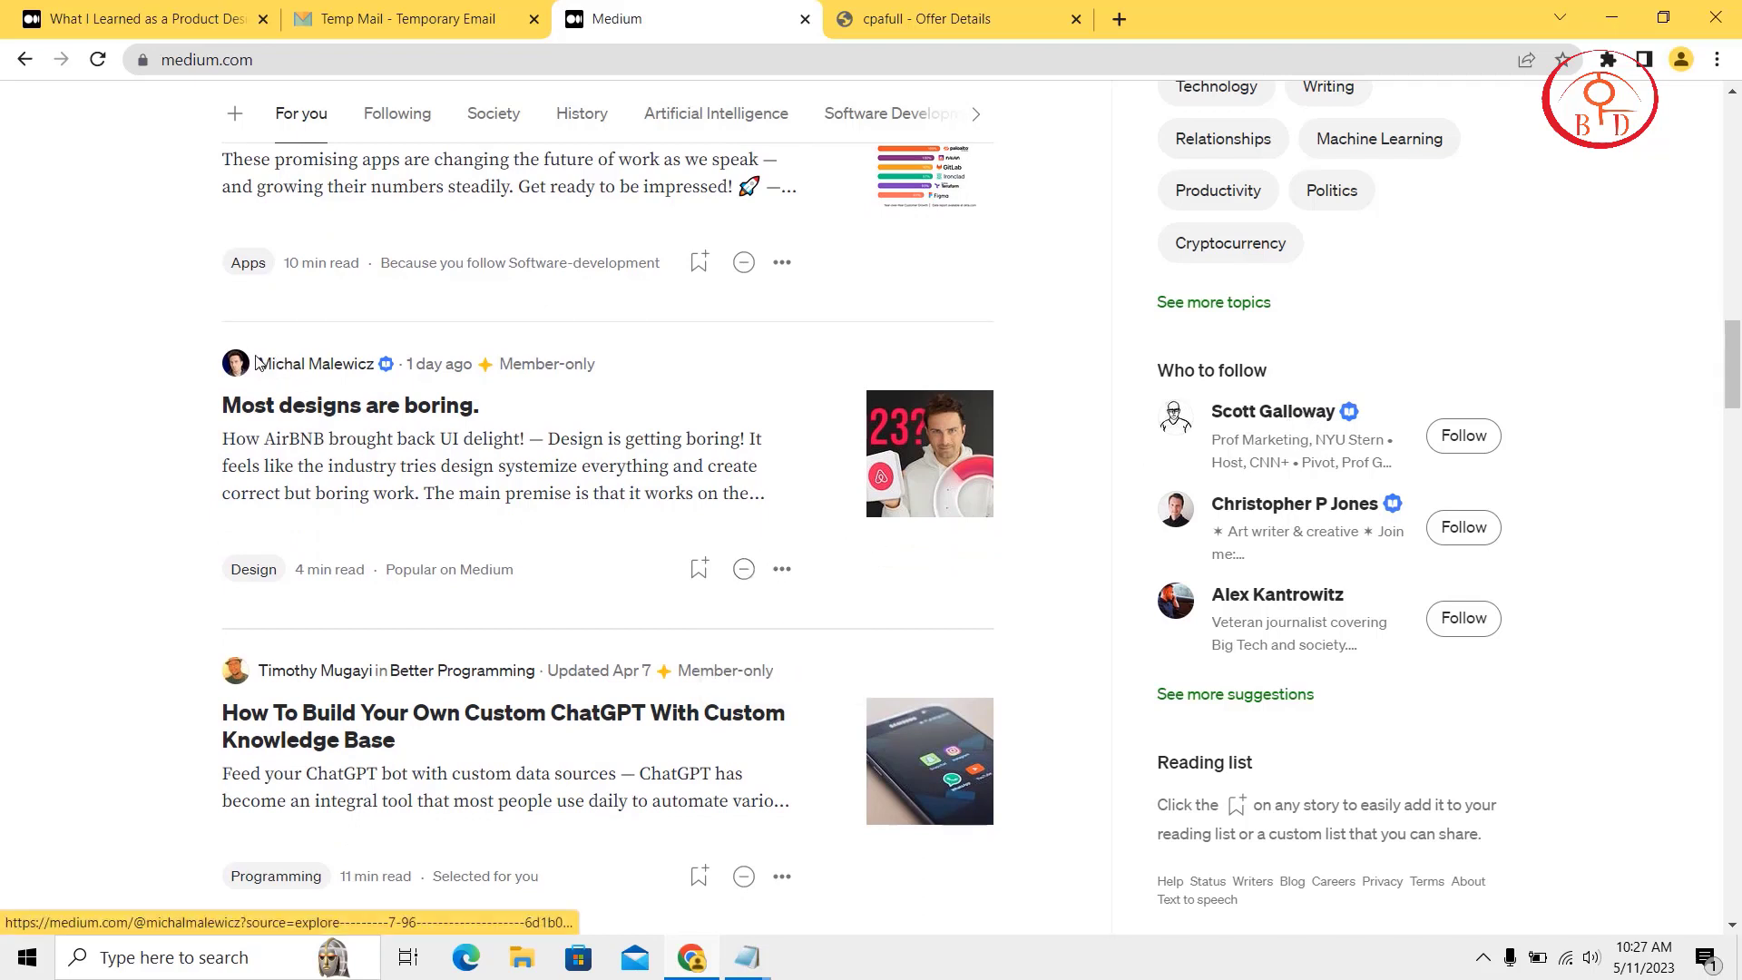
Subscribe to the author of "Most designs are boring." by email and view the membership plans offered.
click(278, 367)
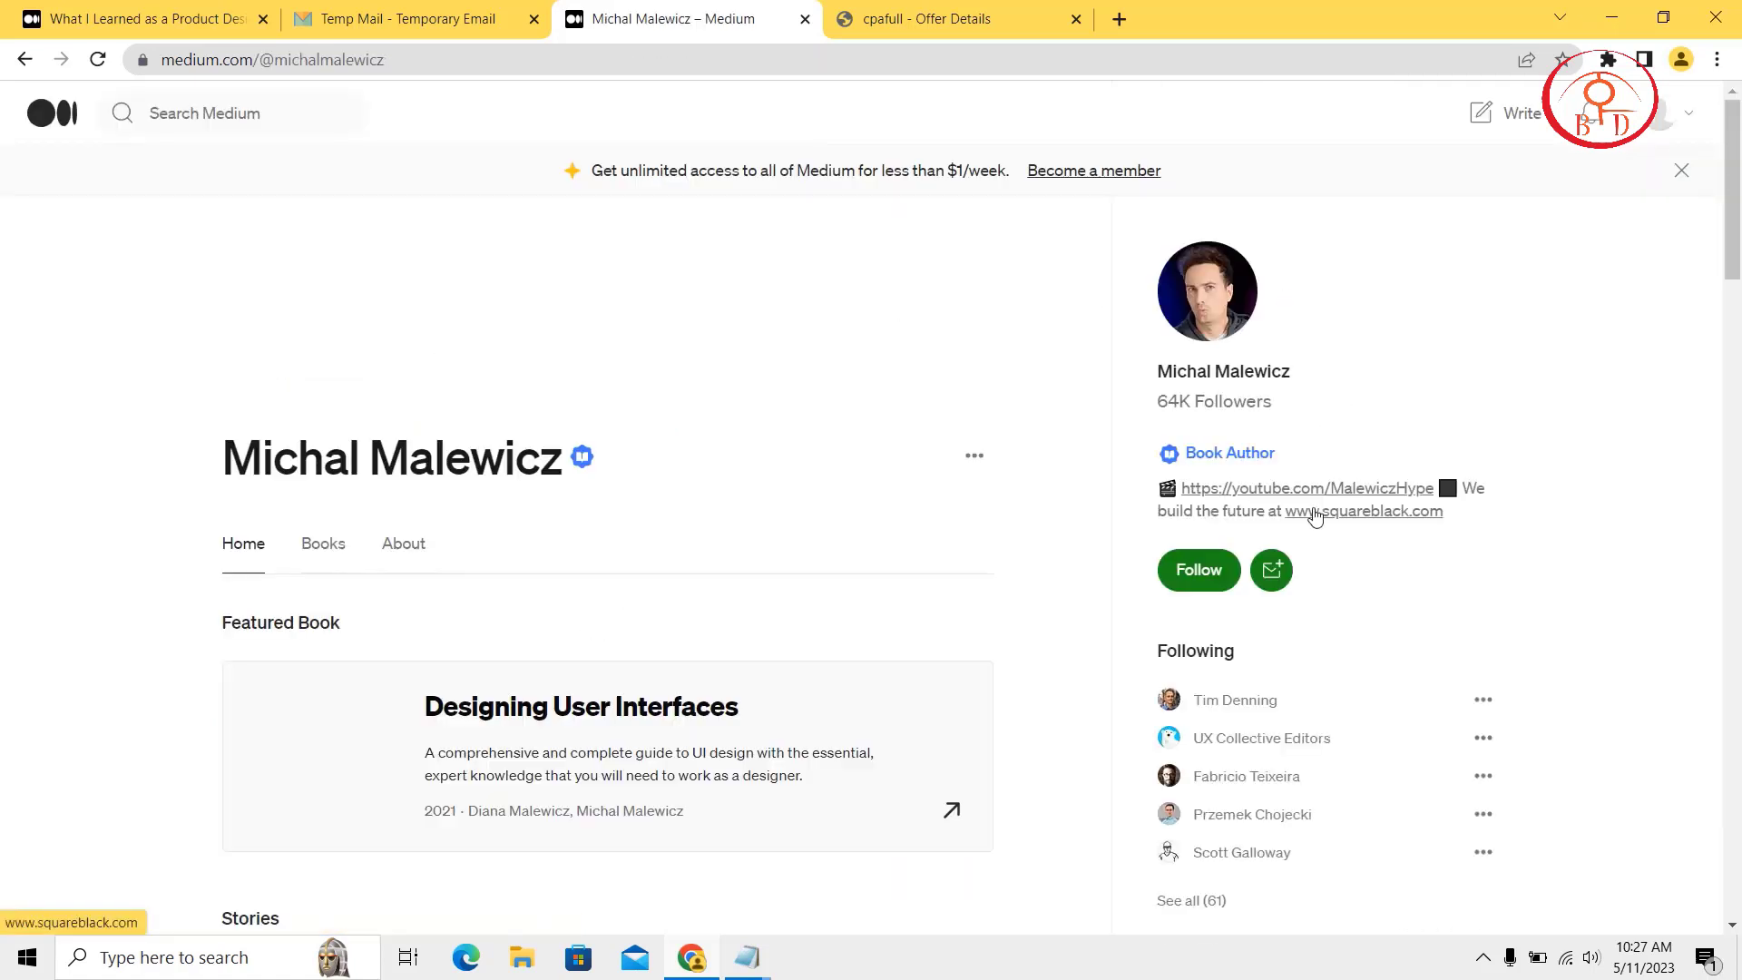
click(1273, 568)
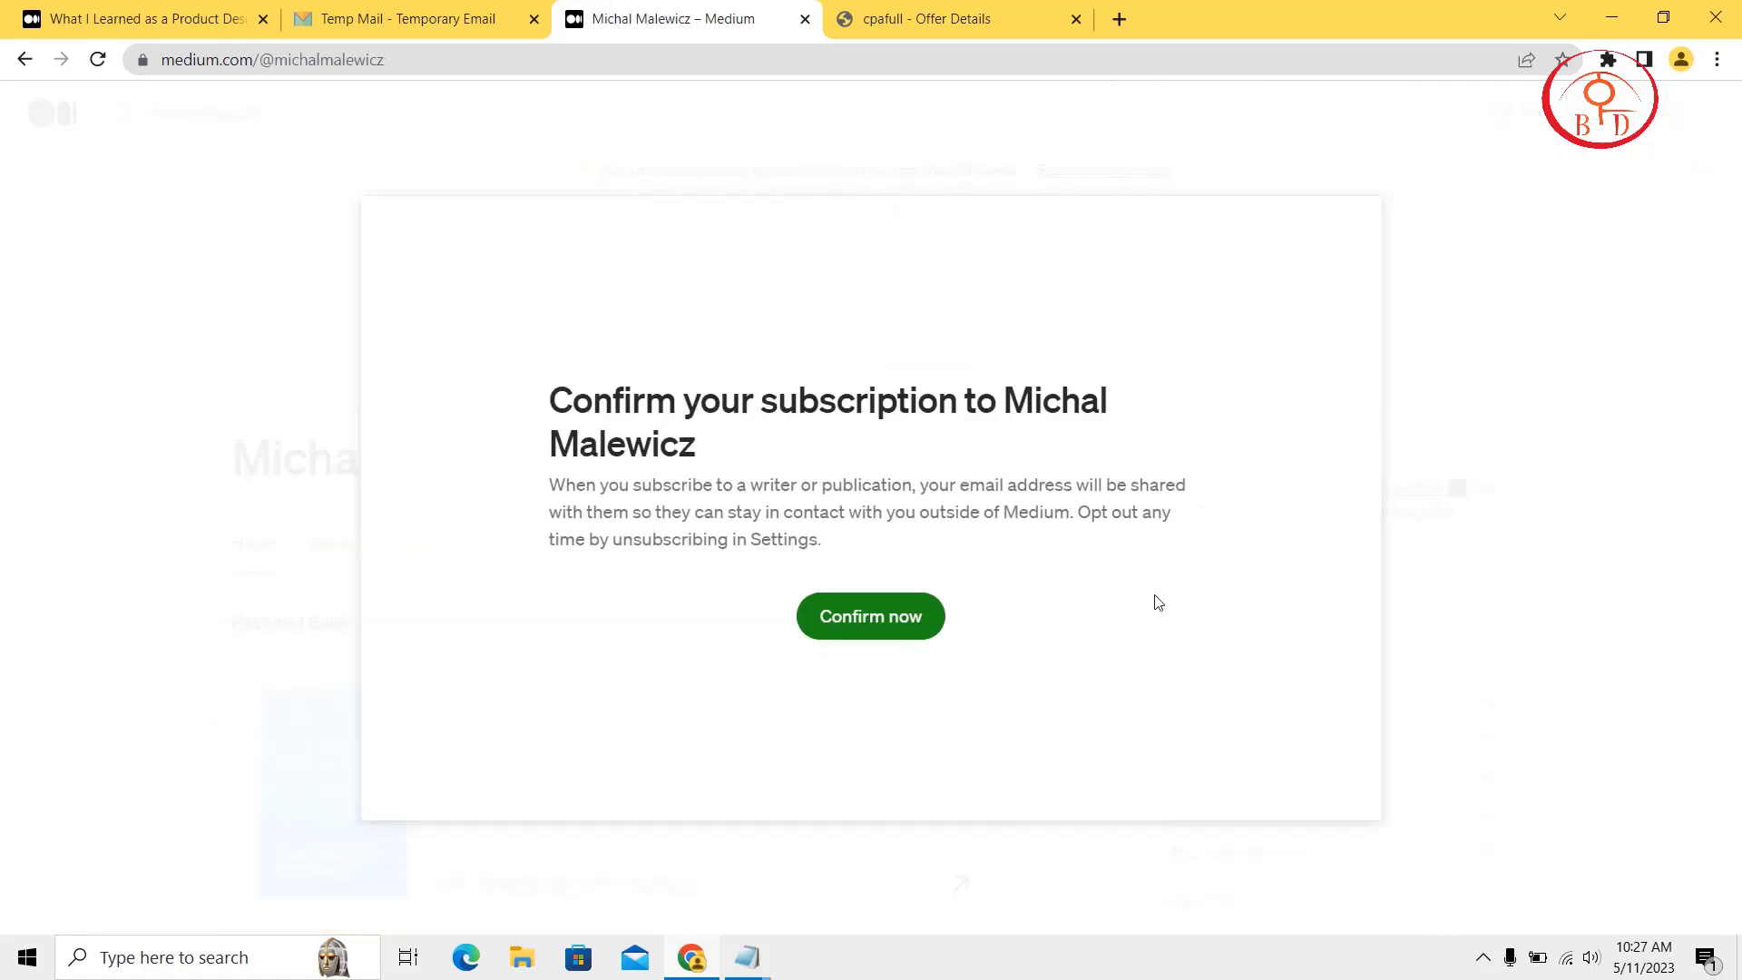
click(870, 617)
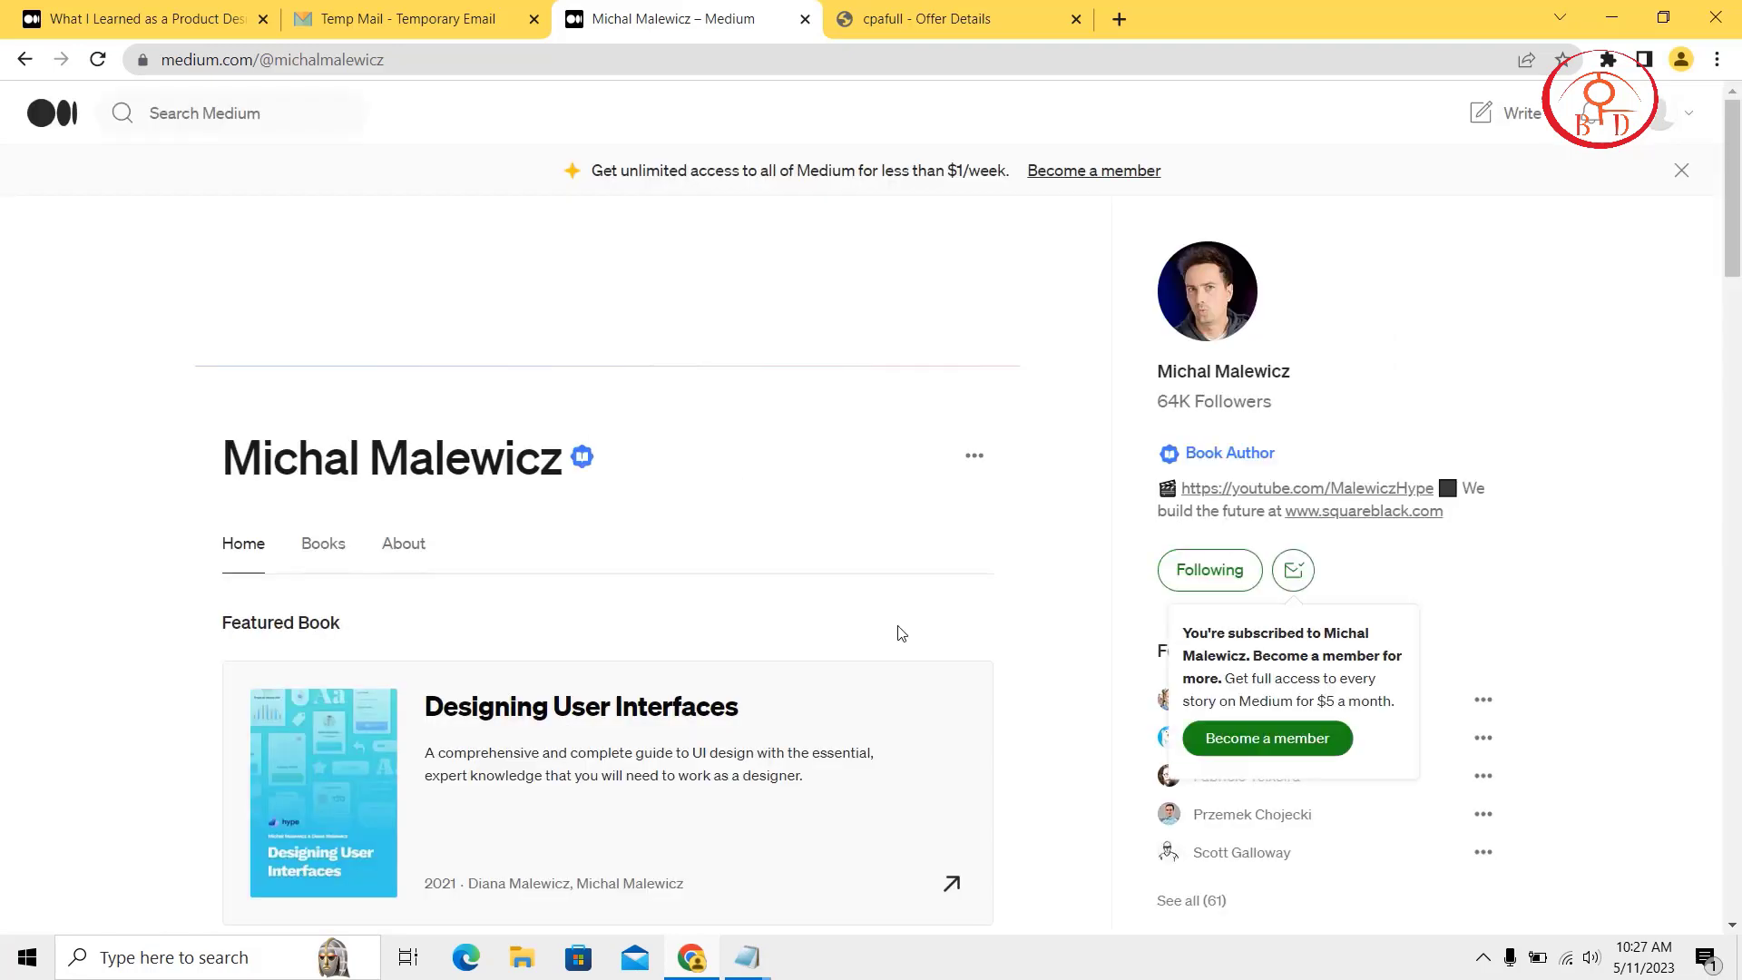
click(1289, 740)
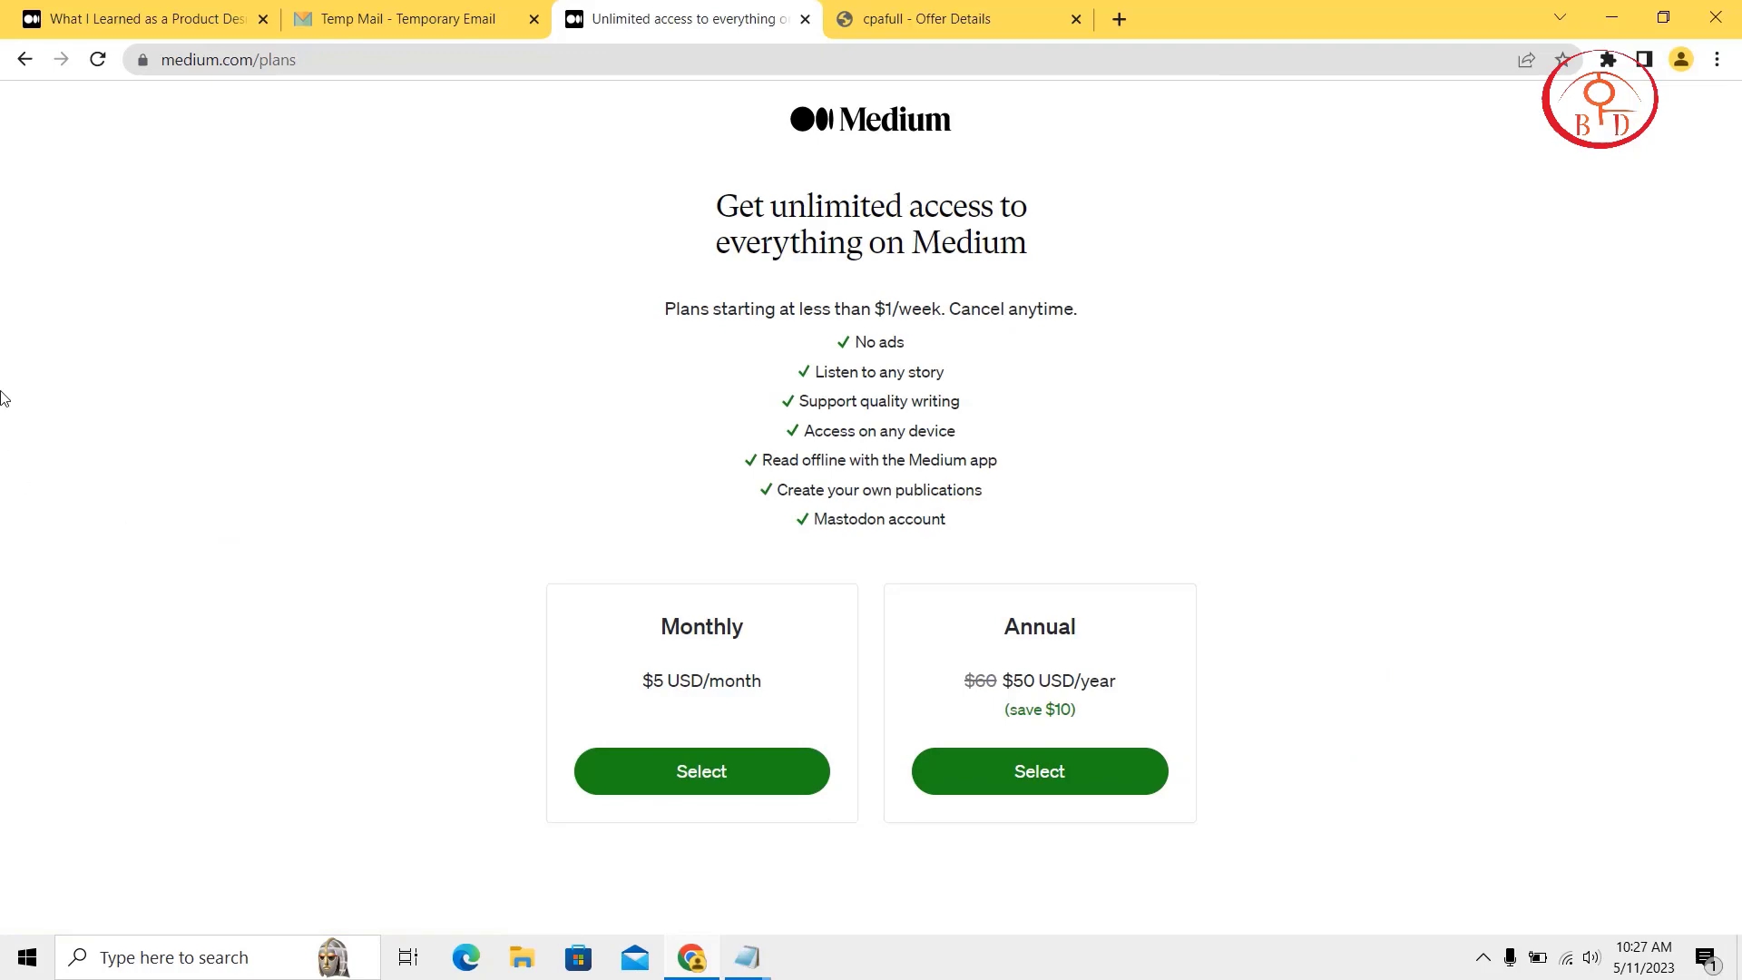
click(21, 60)
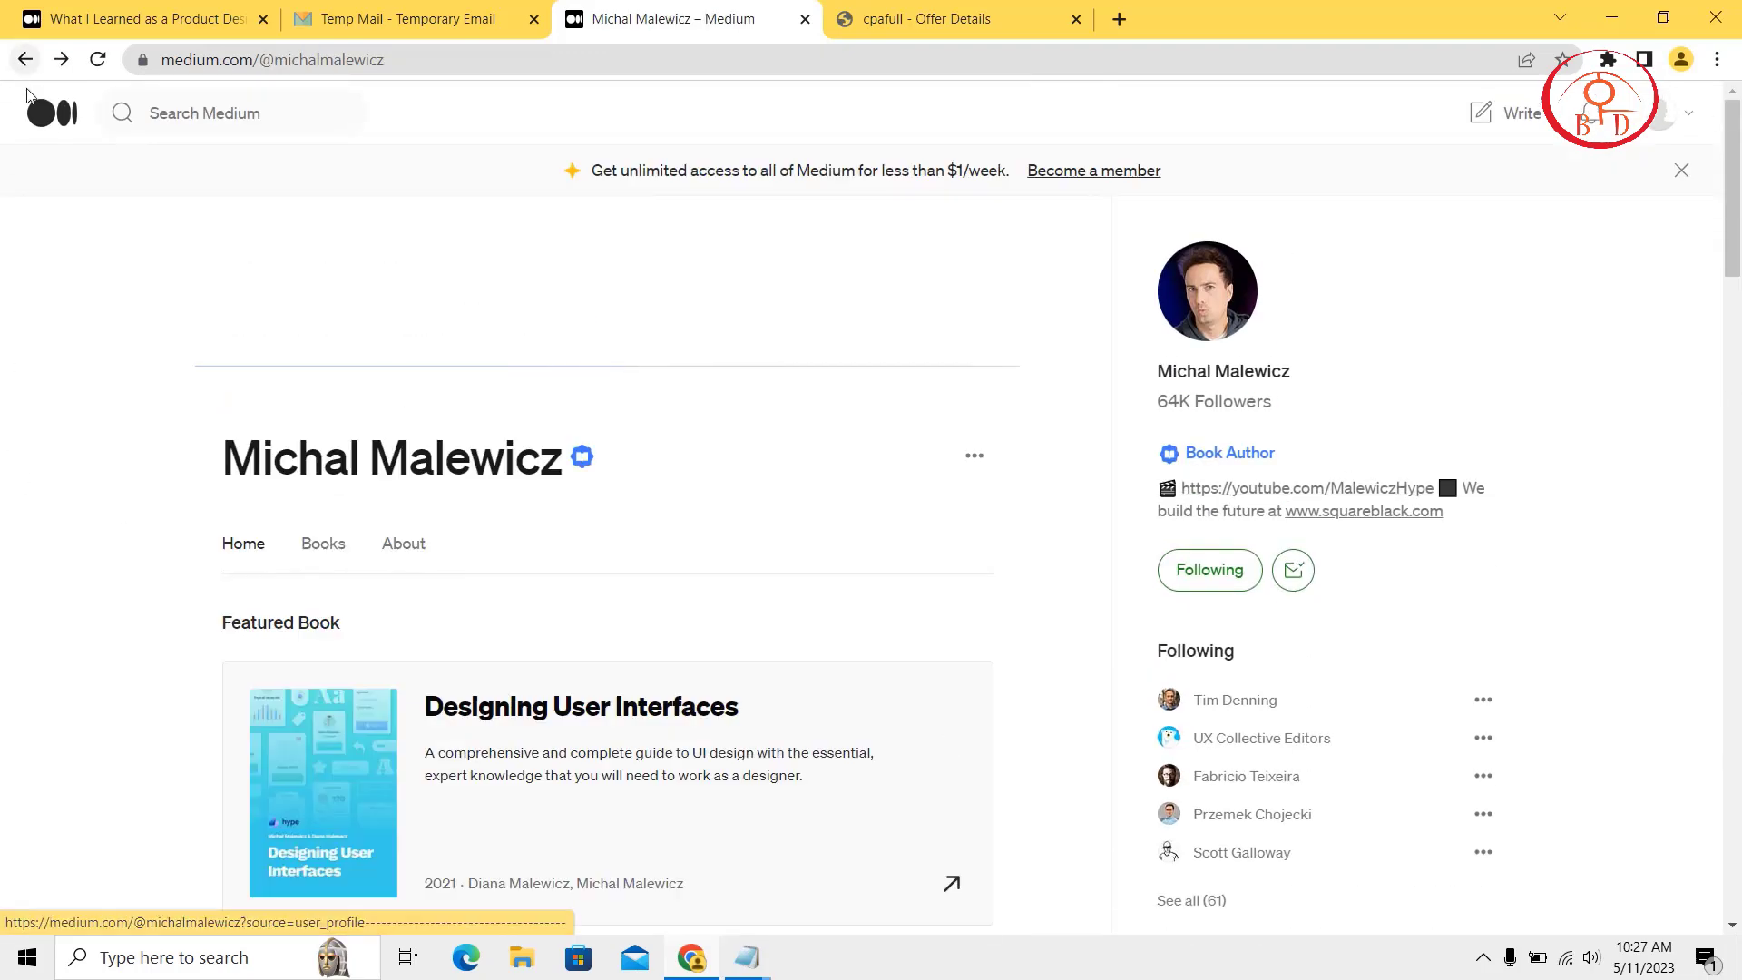
Return to the home feed and look through the "For you" stories far down the list.
click(53, 116)
scroll(760, 441, down, 12)
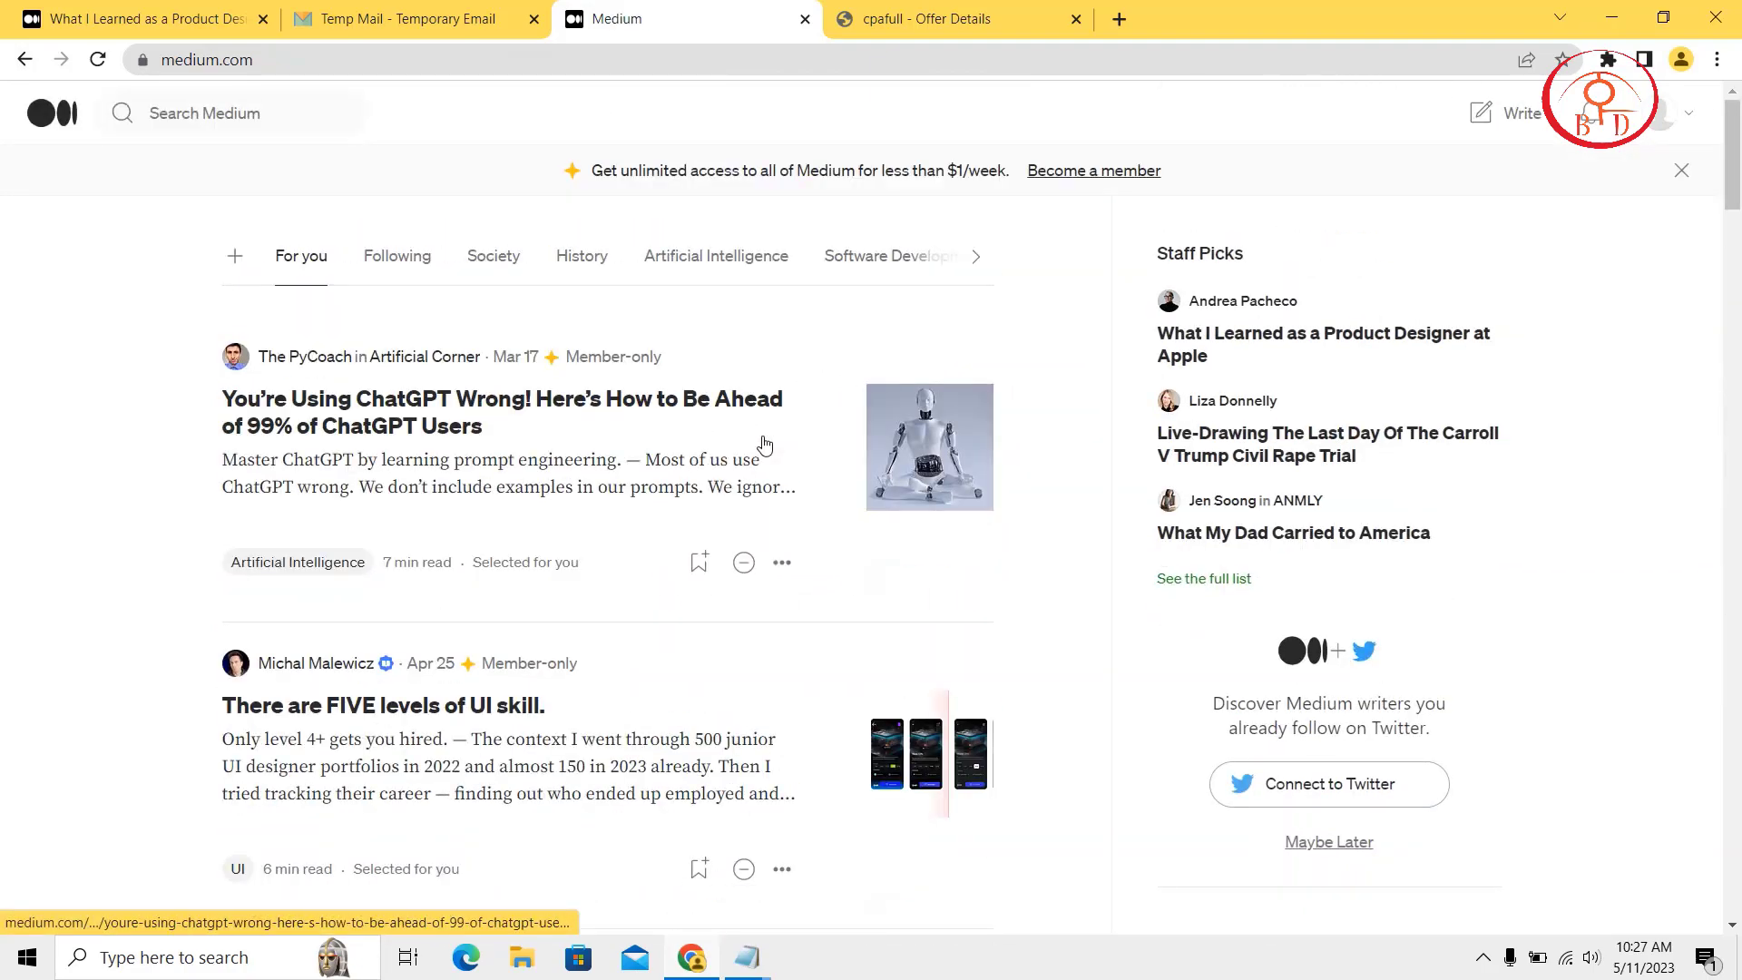
scroll(583, 458, down, 20)
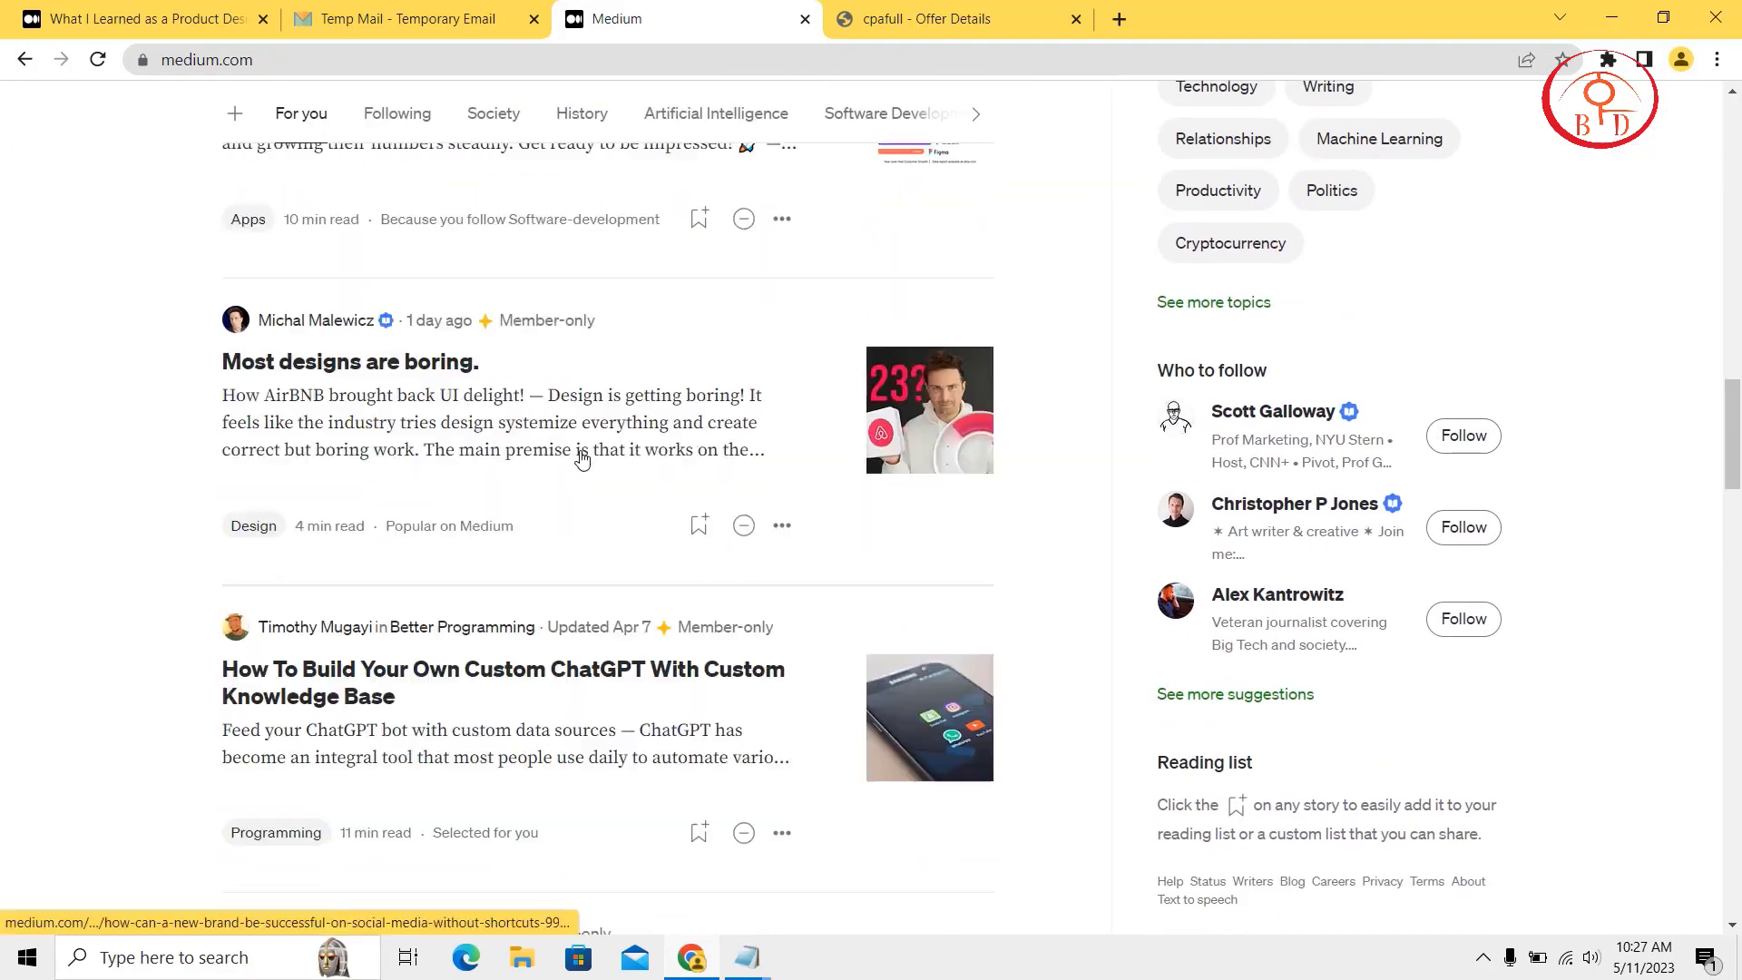
scroll(582, 458, down, 20)
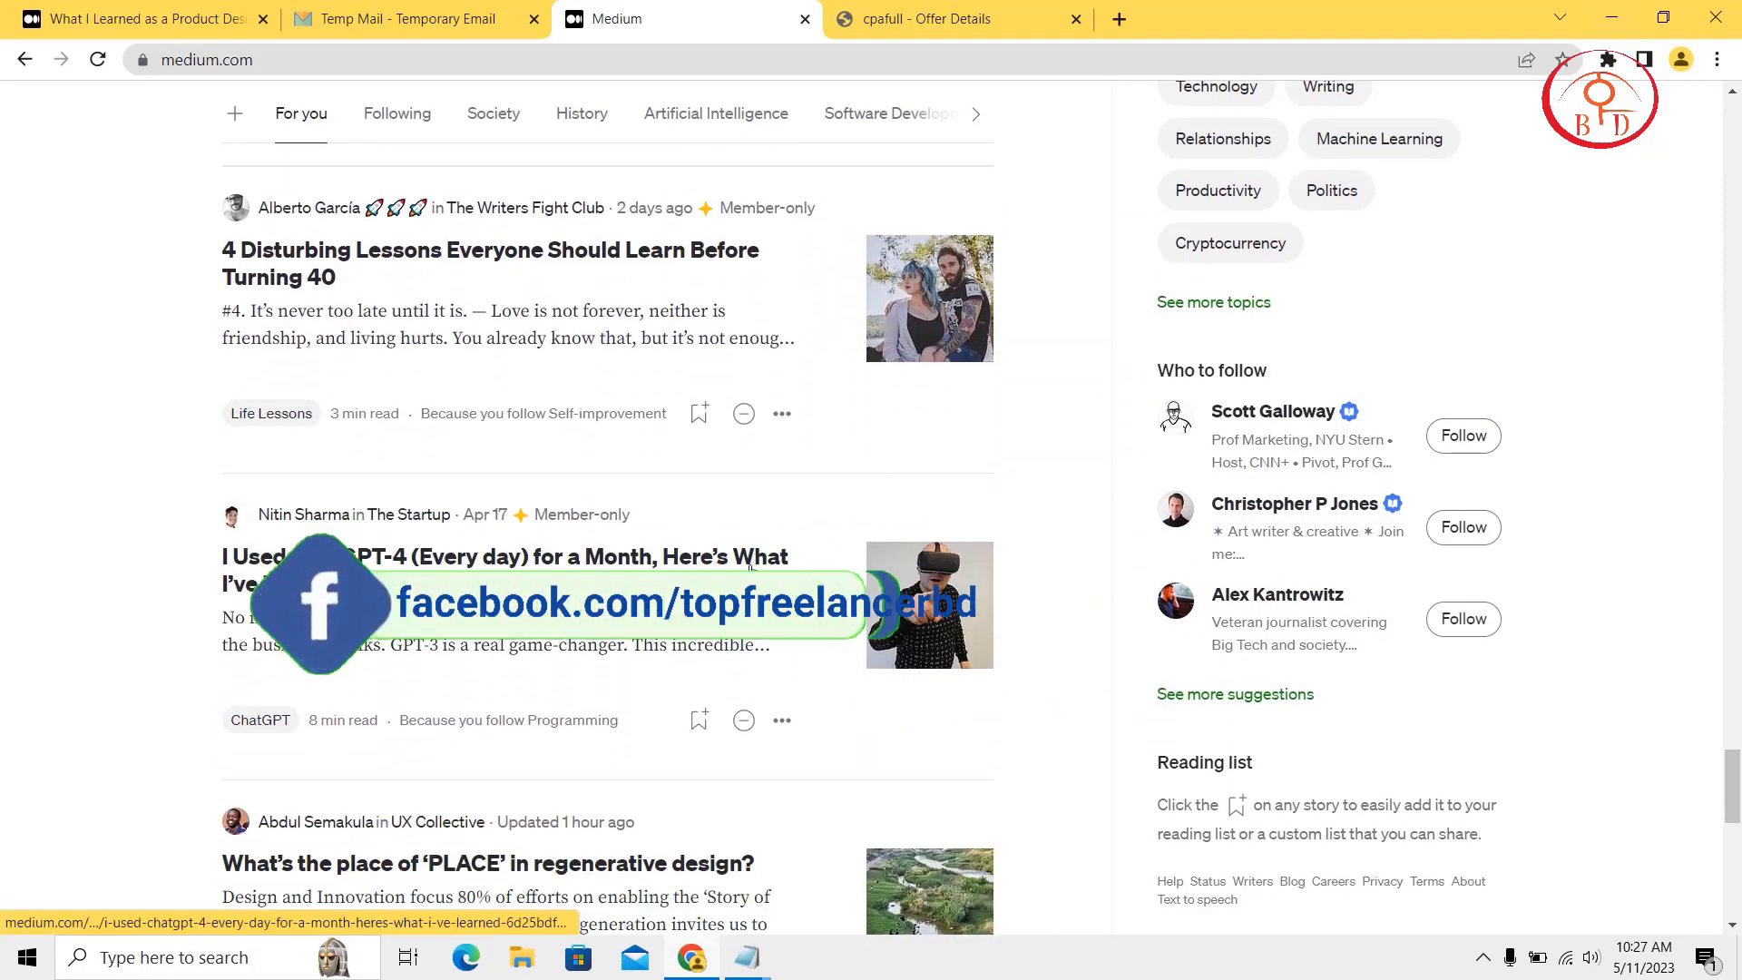
scroll(749, 568, down, 20)
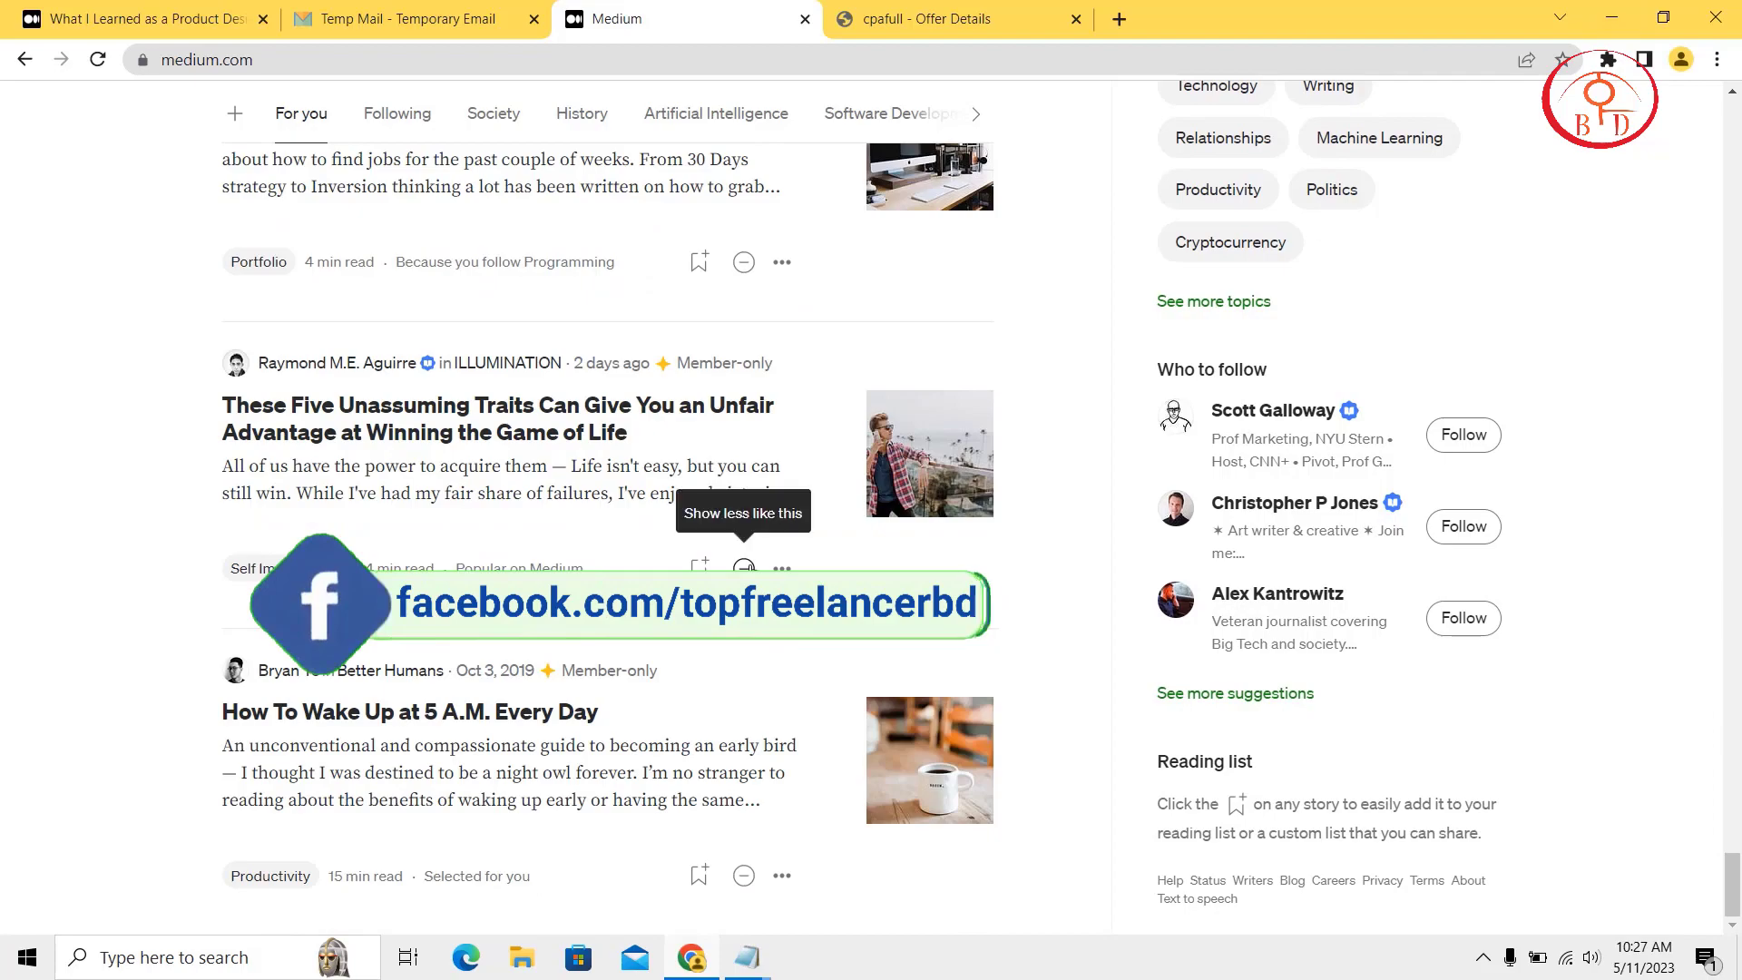
scroll(813, 467, up, 20)
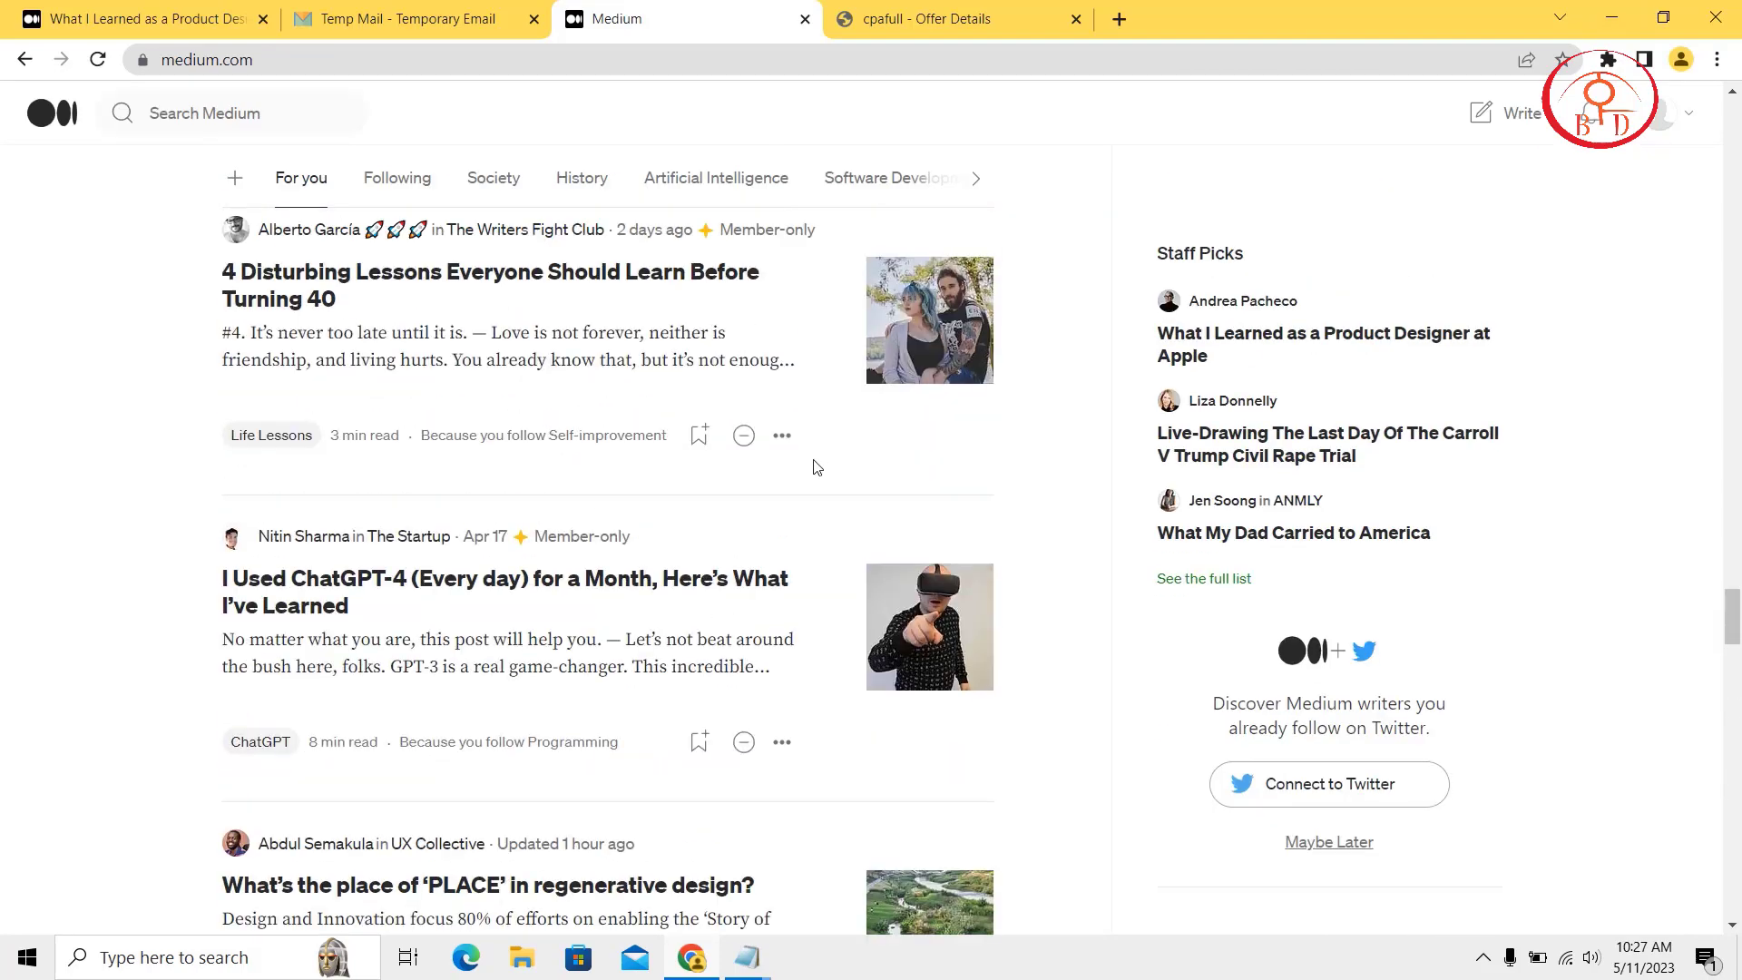
scroll(813, 467, up, 15)
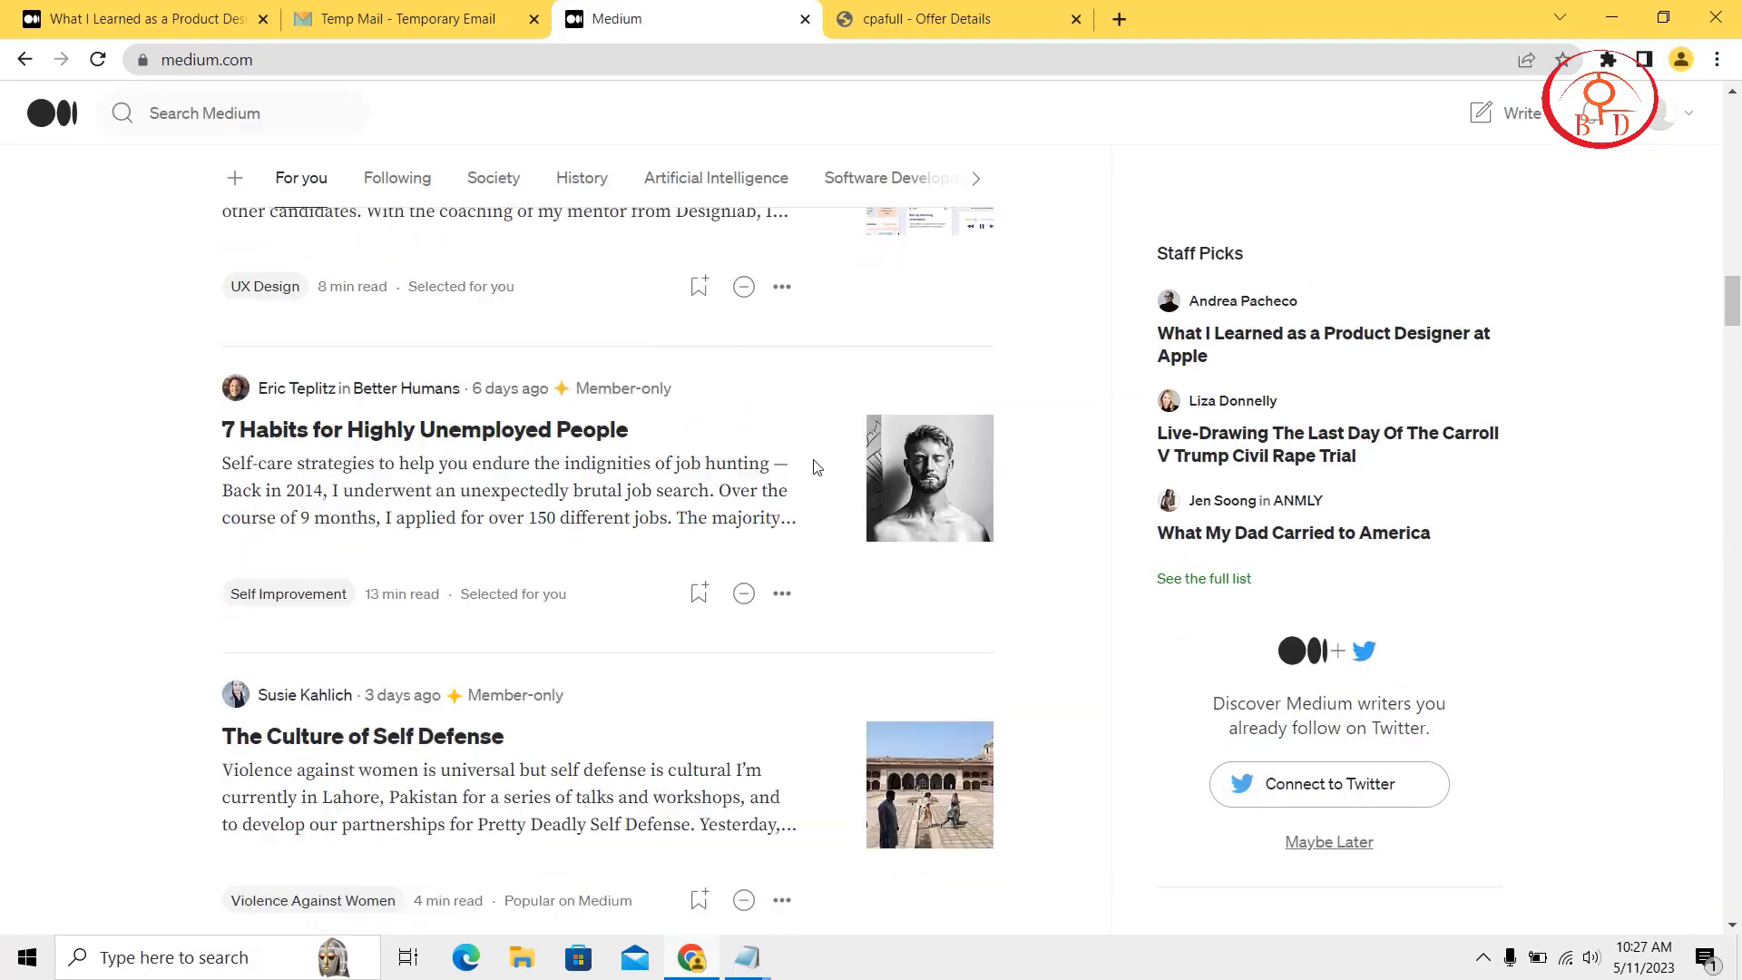
scroll(814, 467, down, 20)
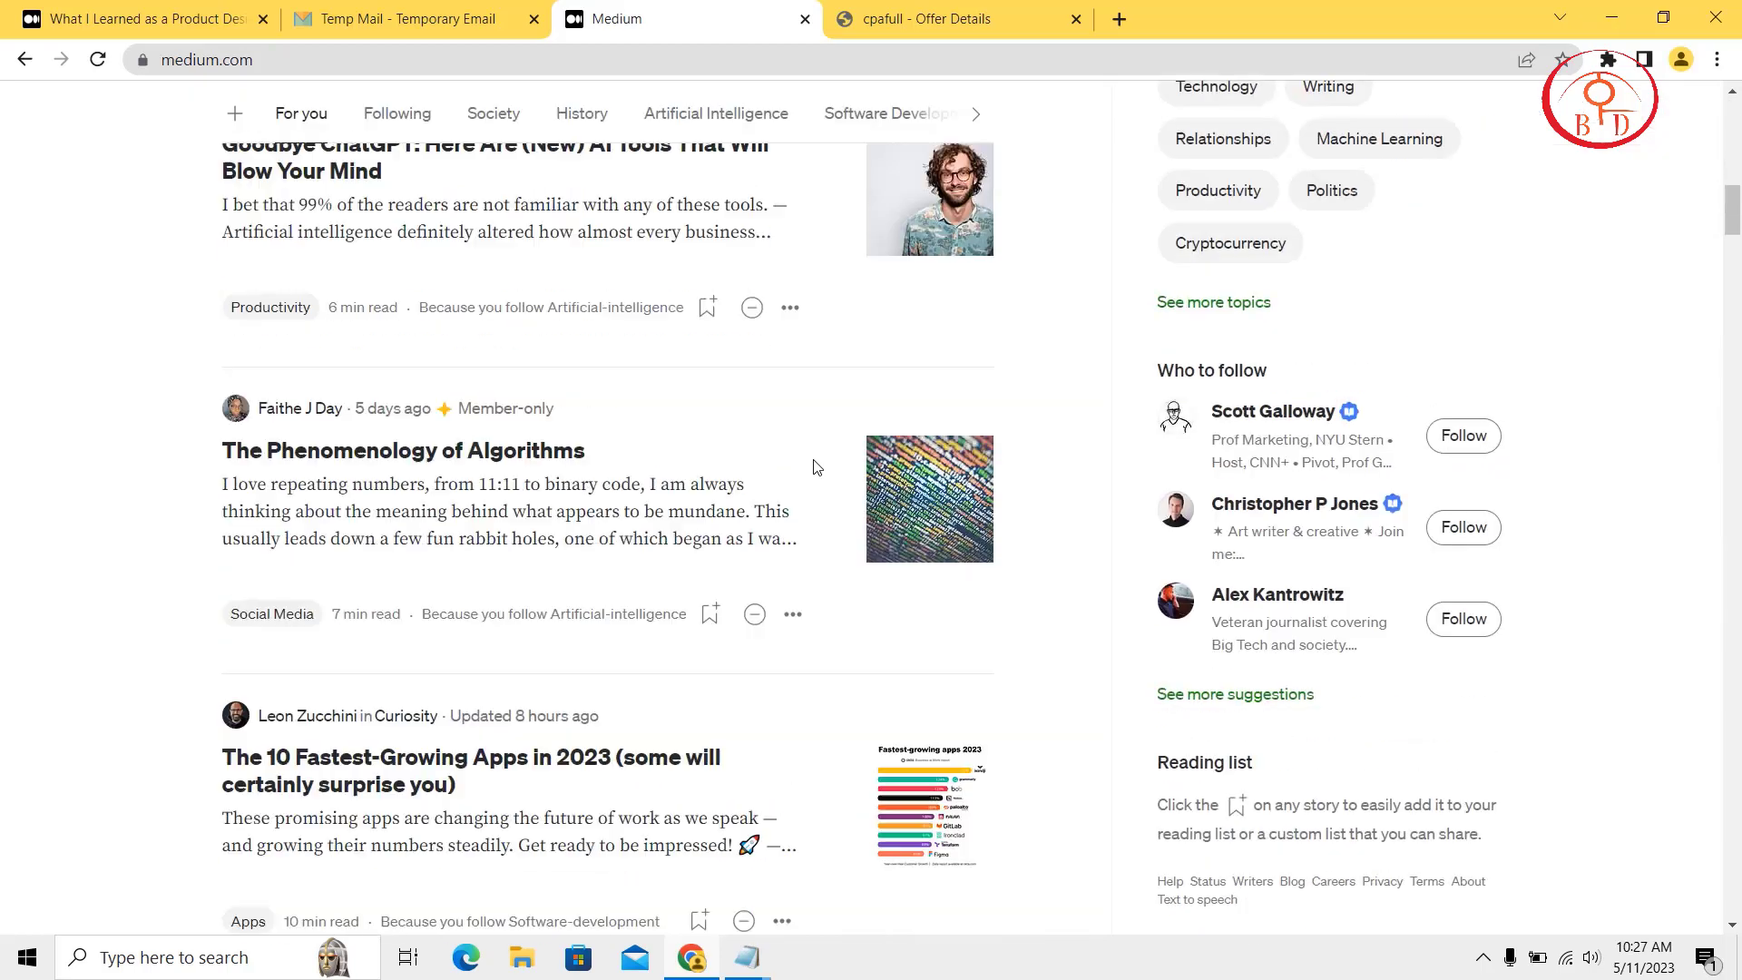
scroll(814, 467, down, 20)
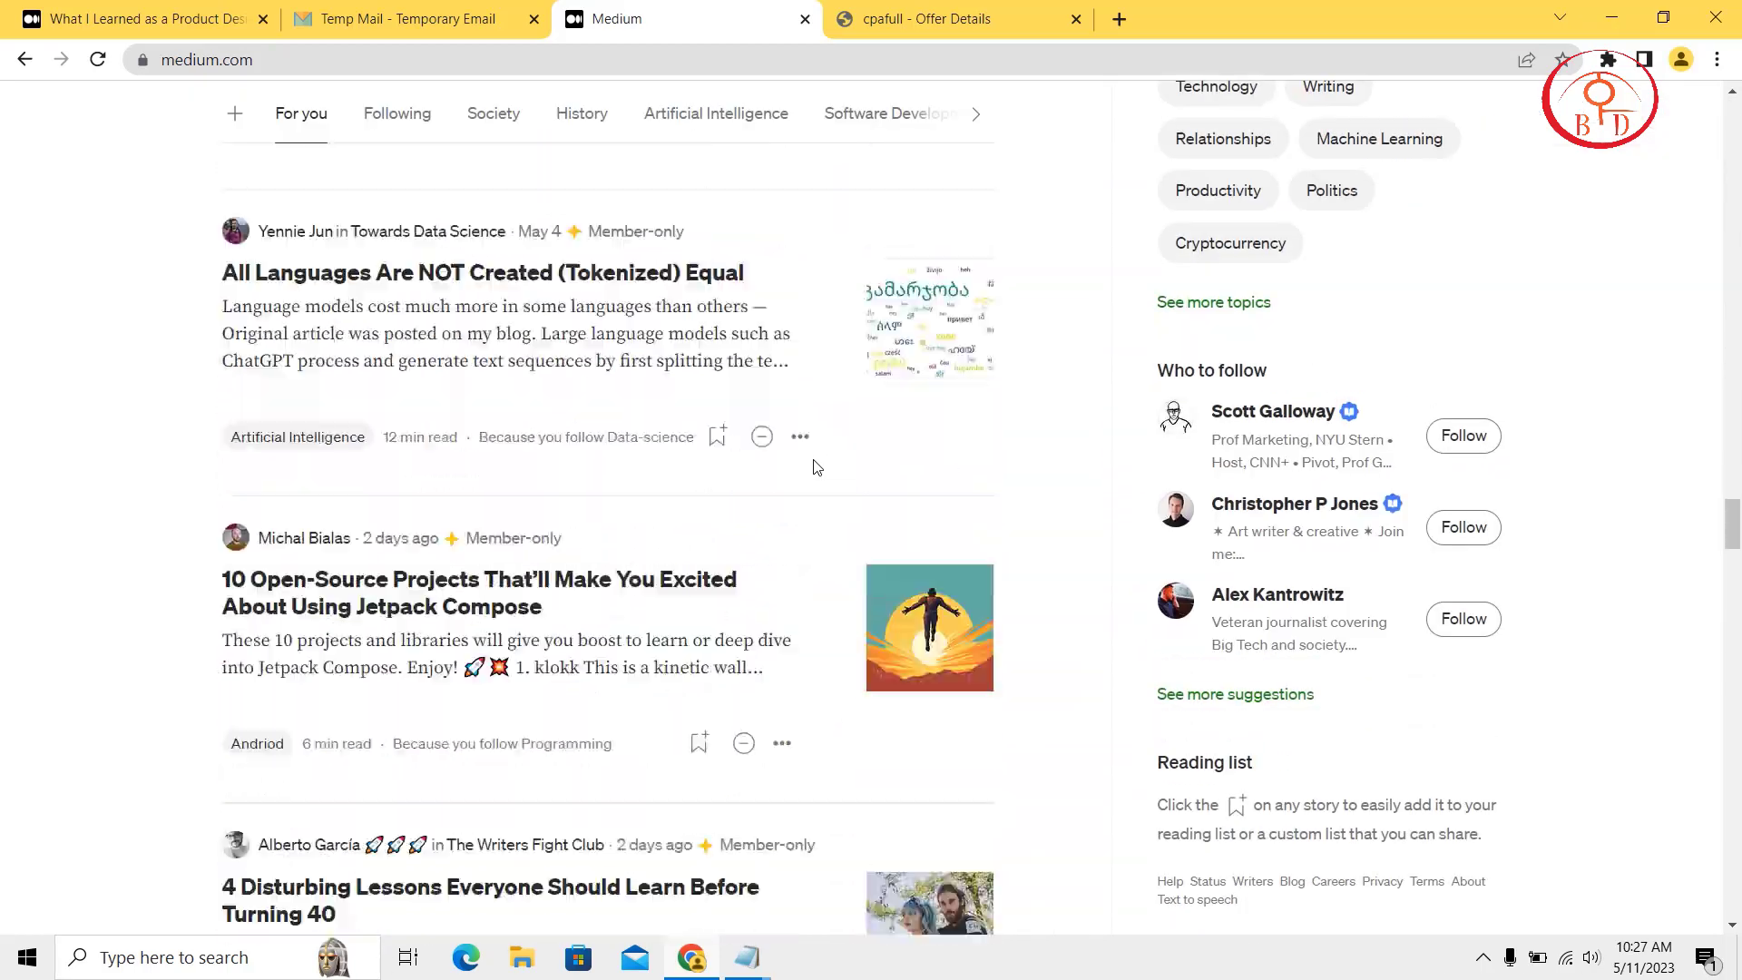
scroll(841, 473, down, 20)
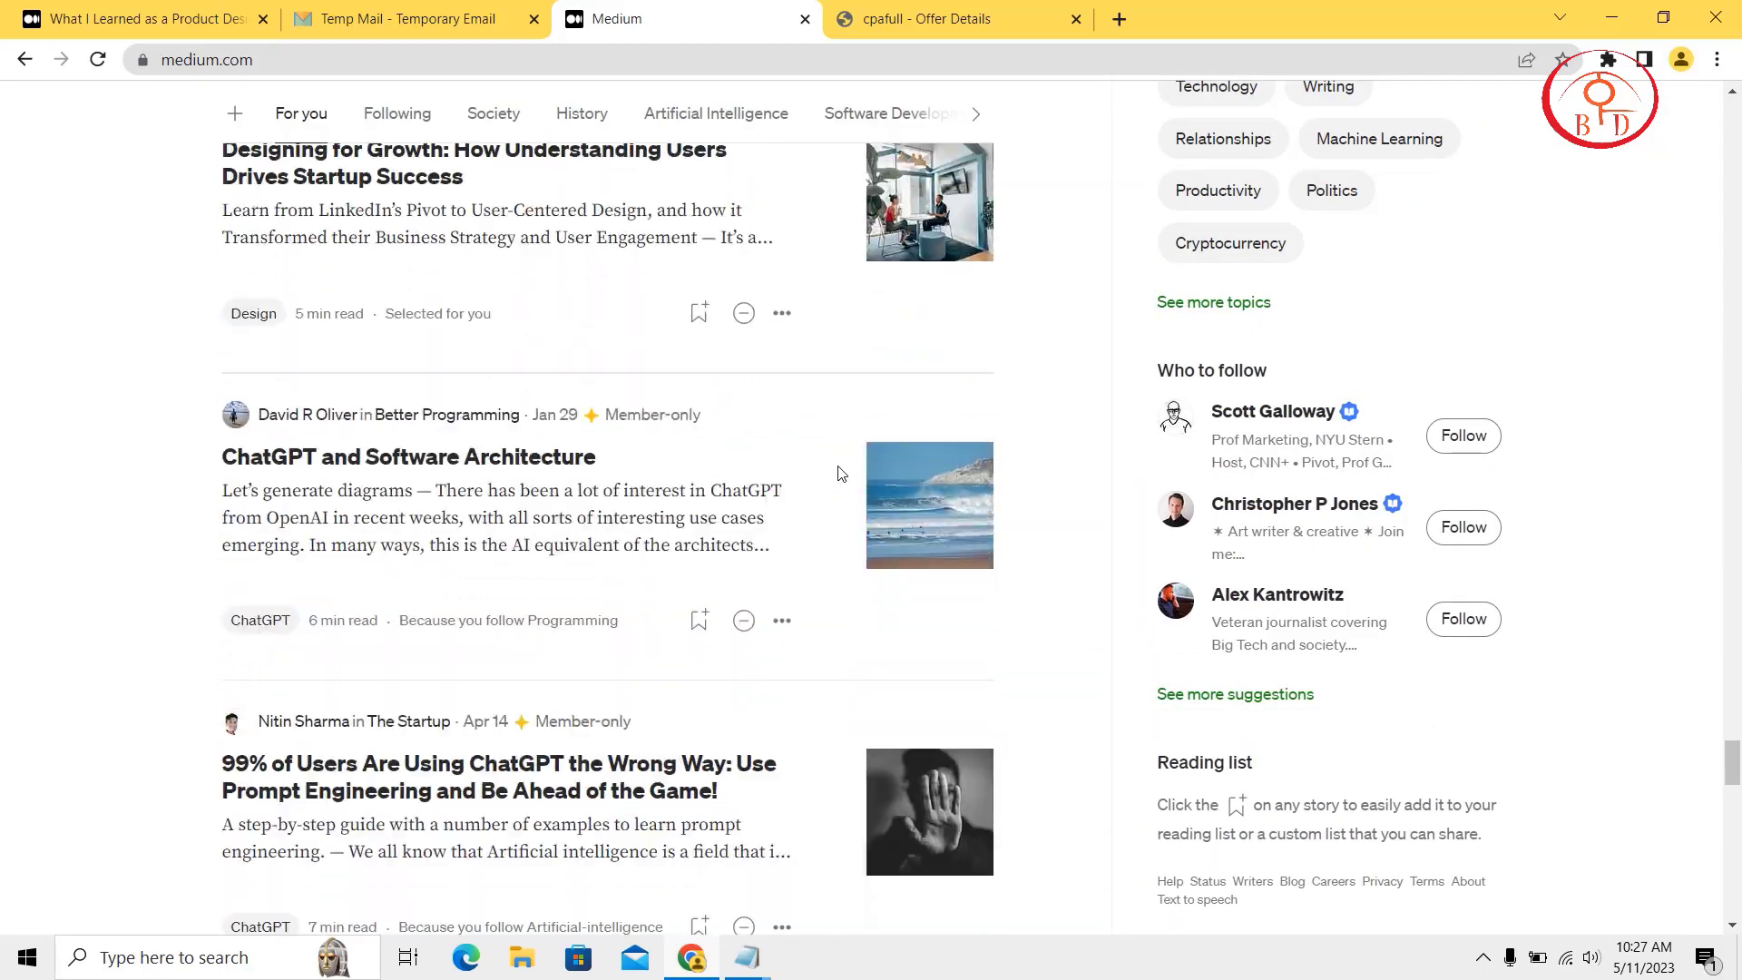
scroll(841, 472, down, 8)
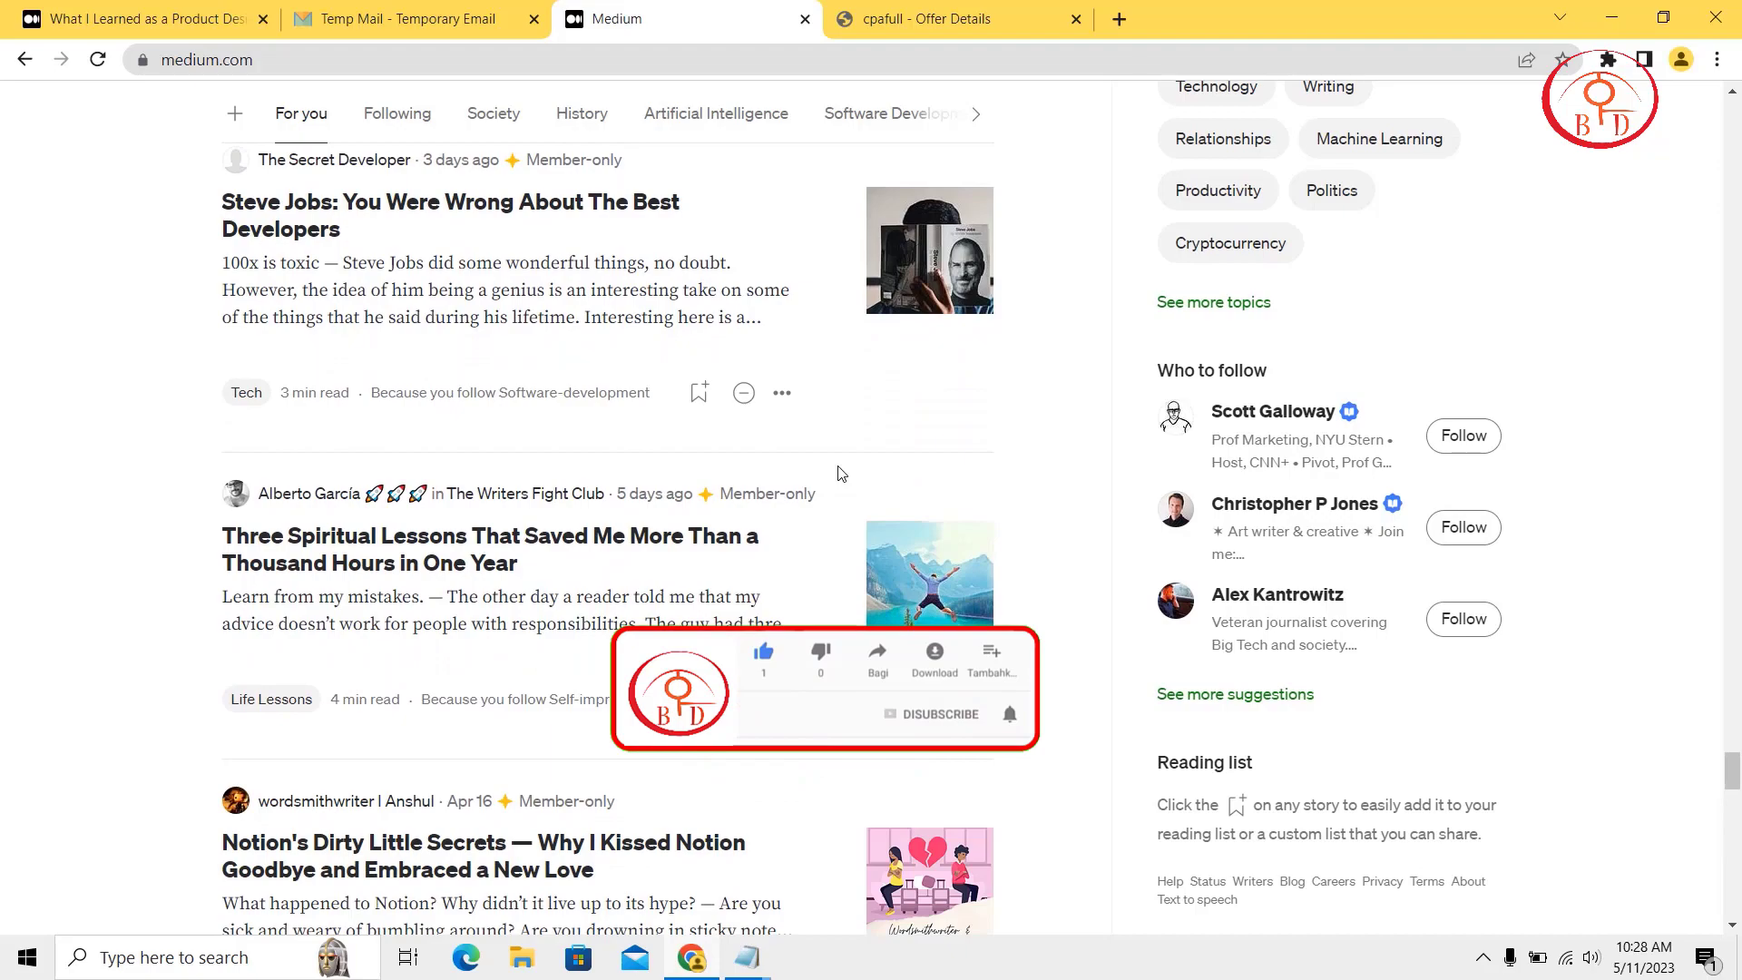
scroll(841, 473, up, 20)
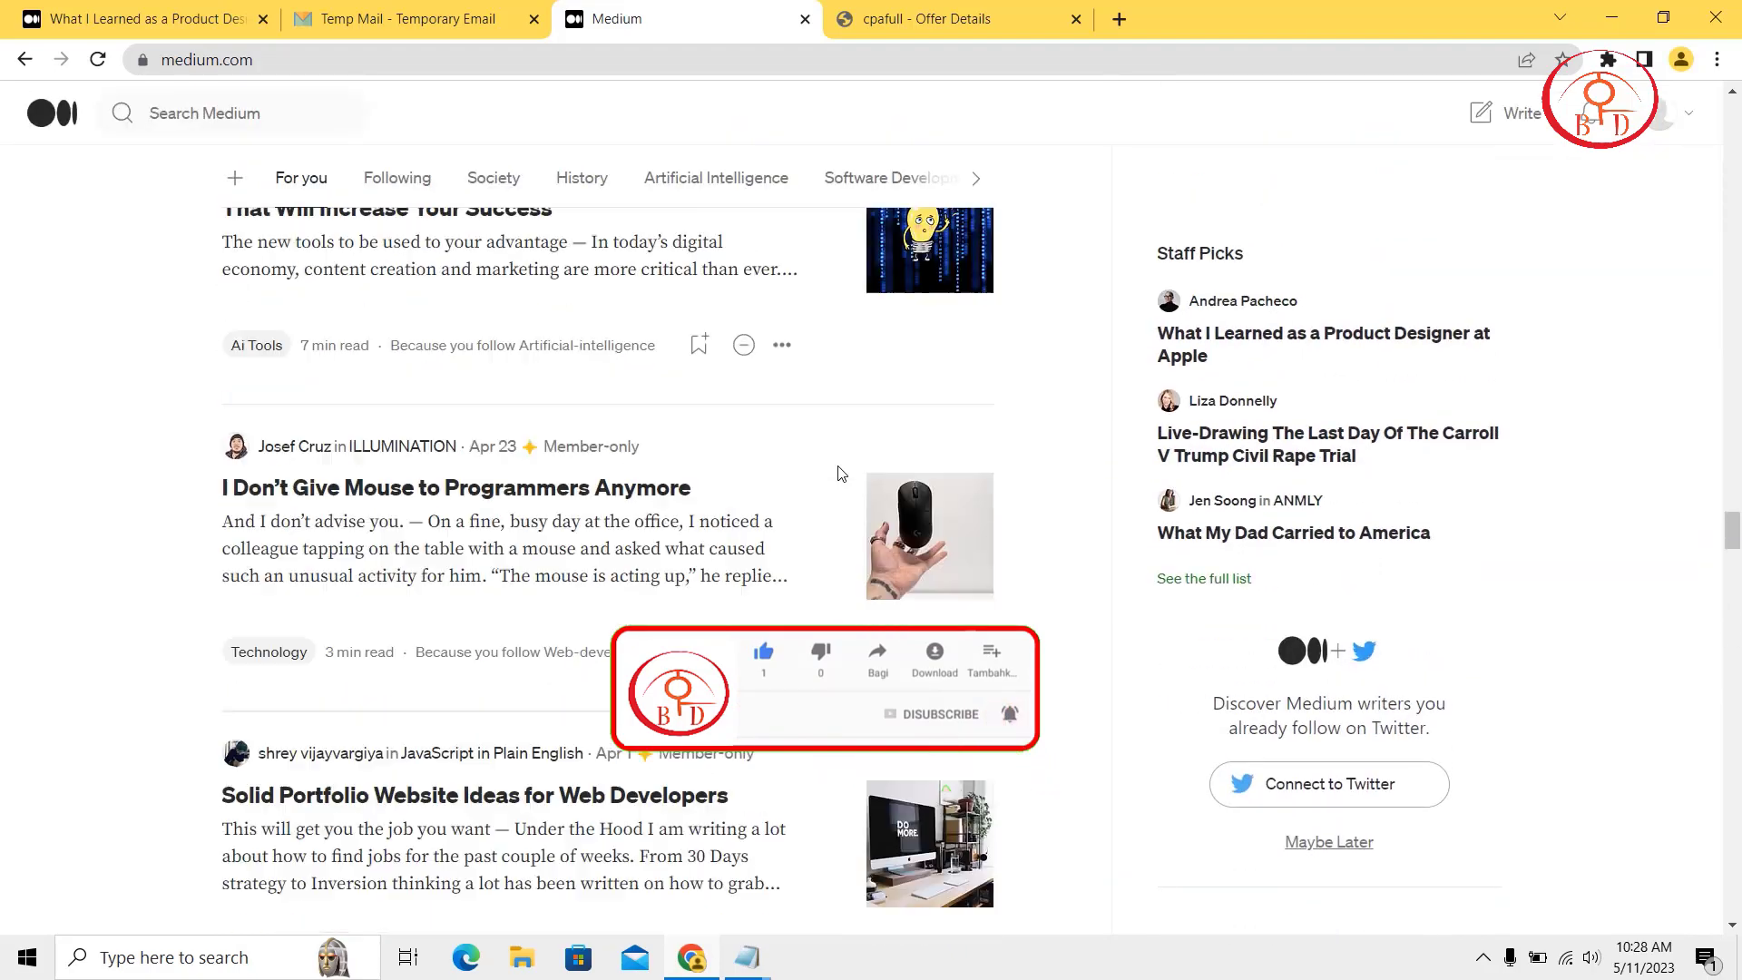
scroll(841, 472, up, 10)
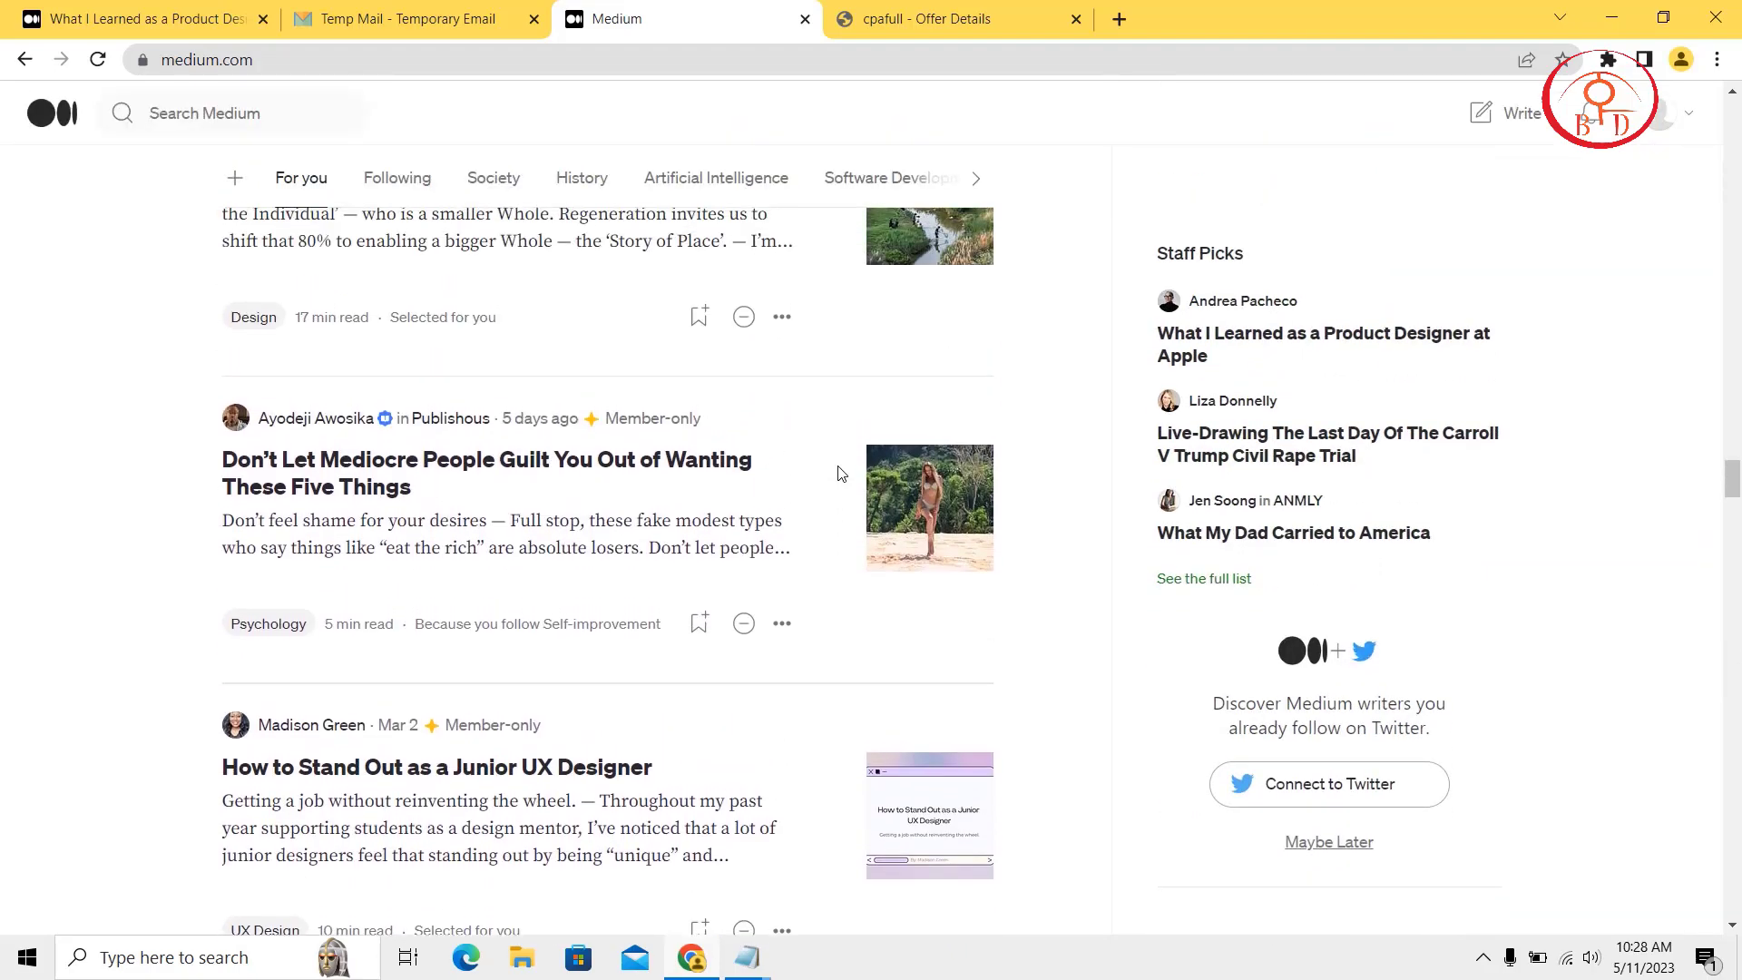
scroll(841, 473, up, 15)
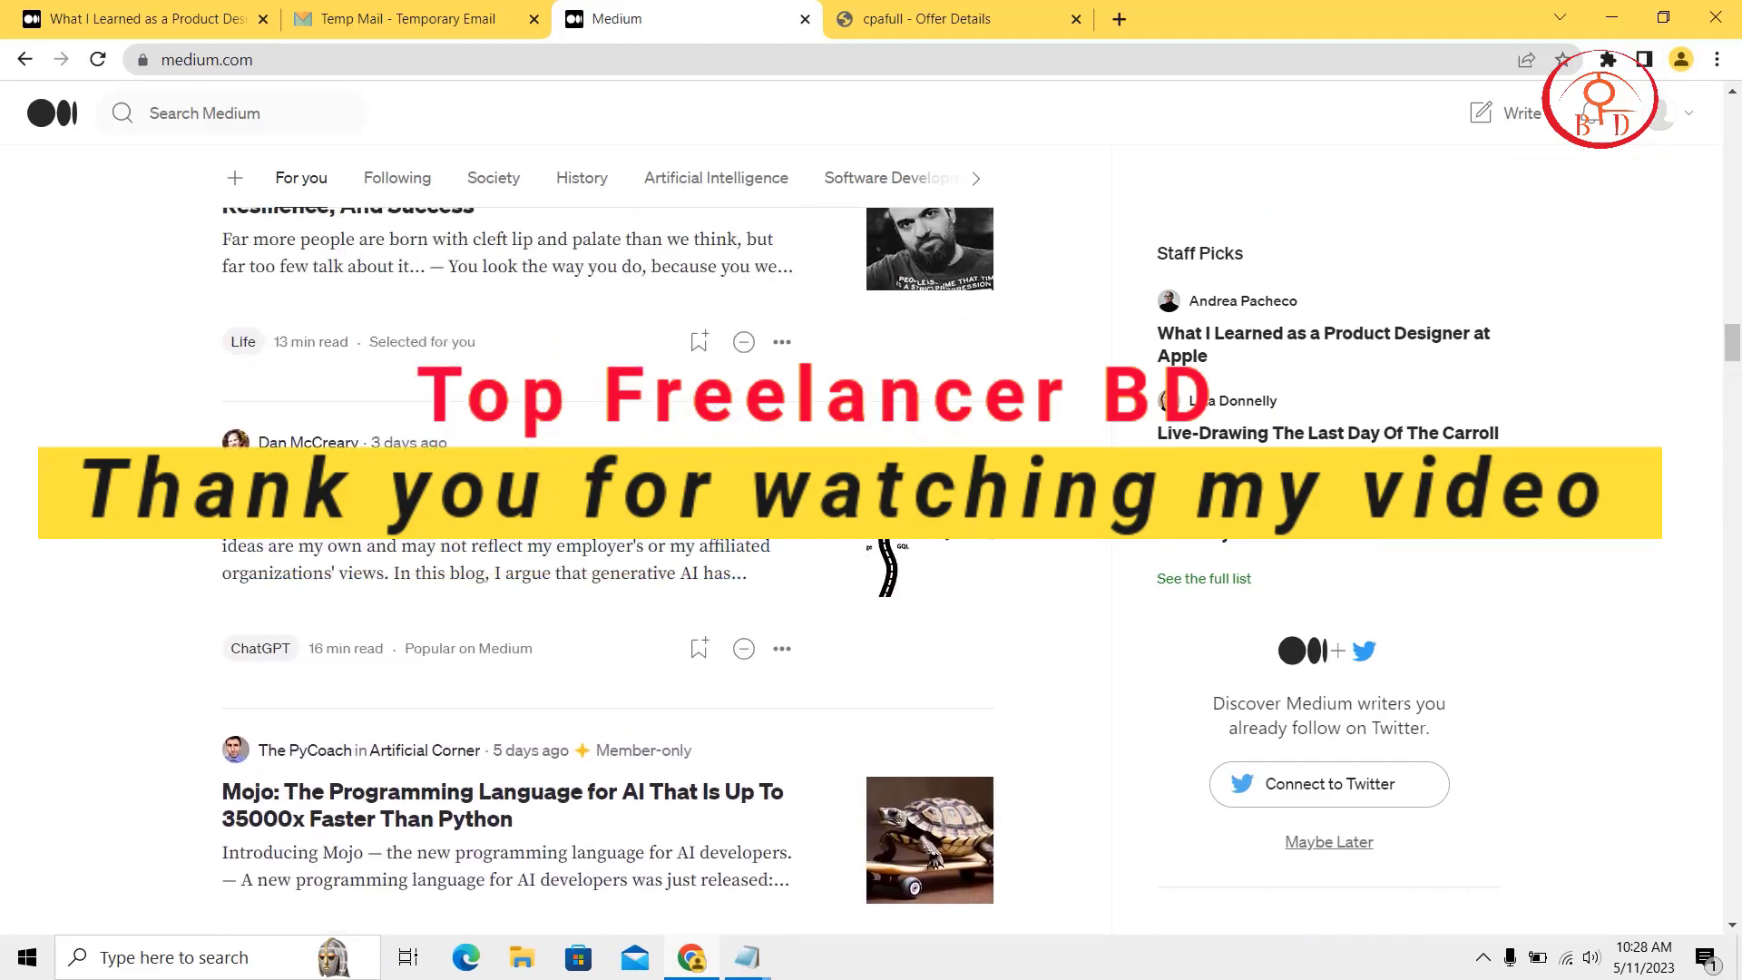